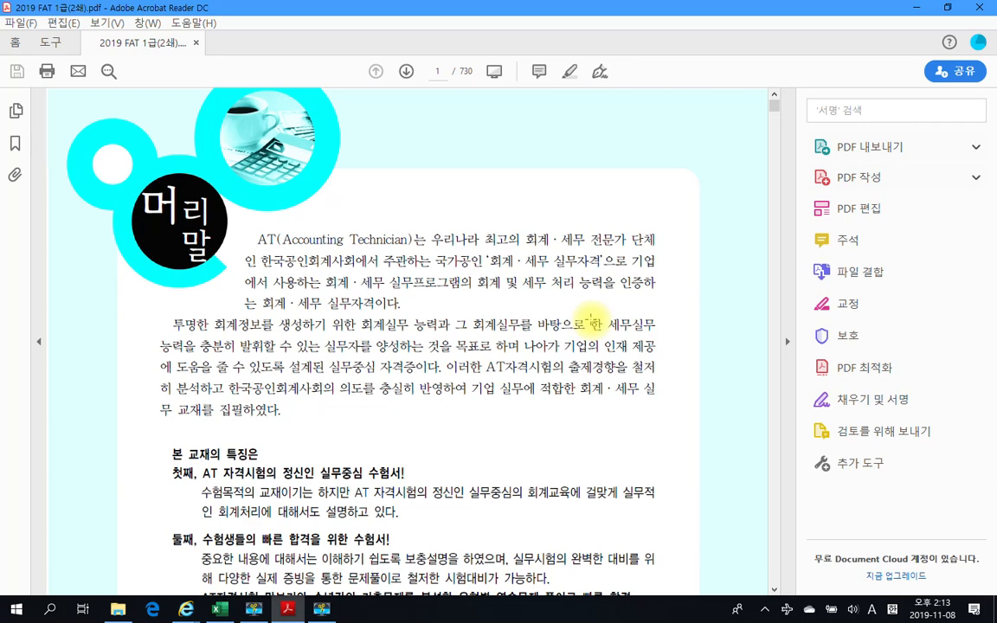
Step: Search the PDF for 570, advance to the match at the page number of page 570, and hide the tools pane
key("ctrl+f")
type("570")
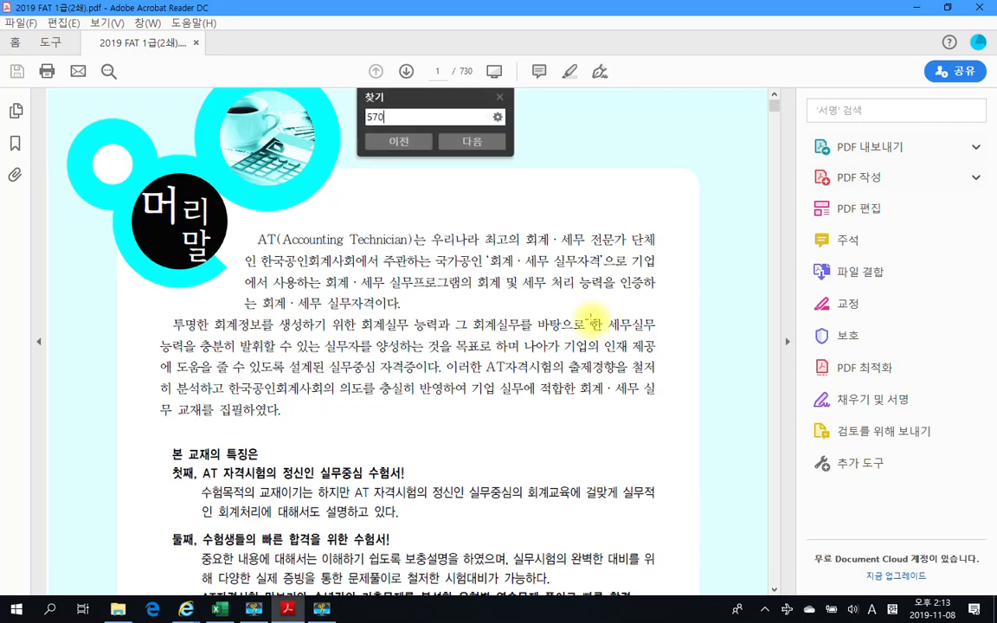
key("Return")
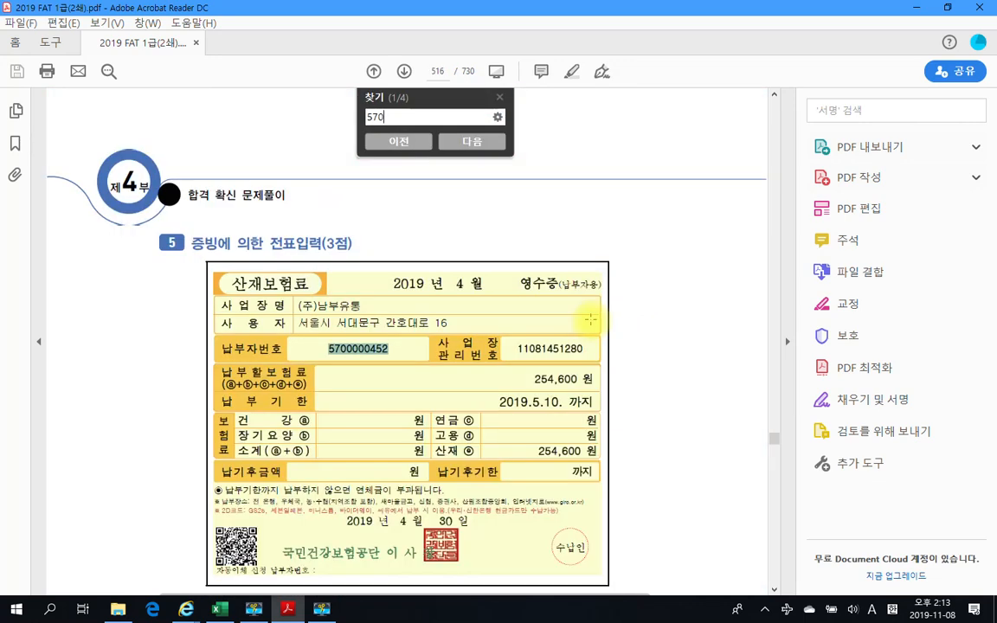
key("Return")
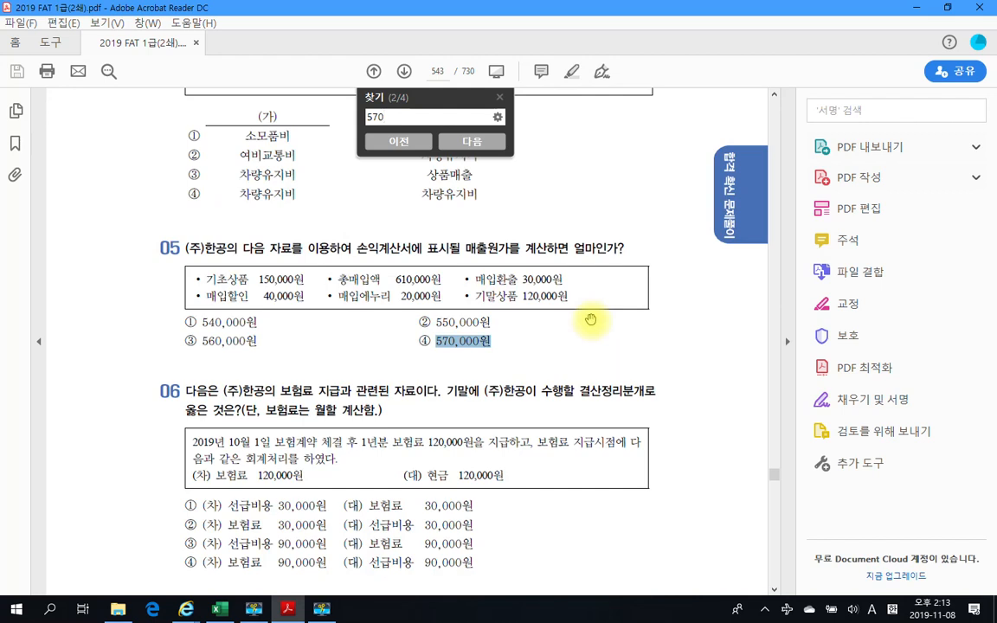
key("Return")
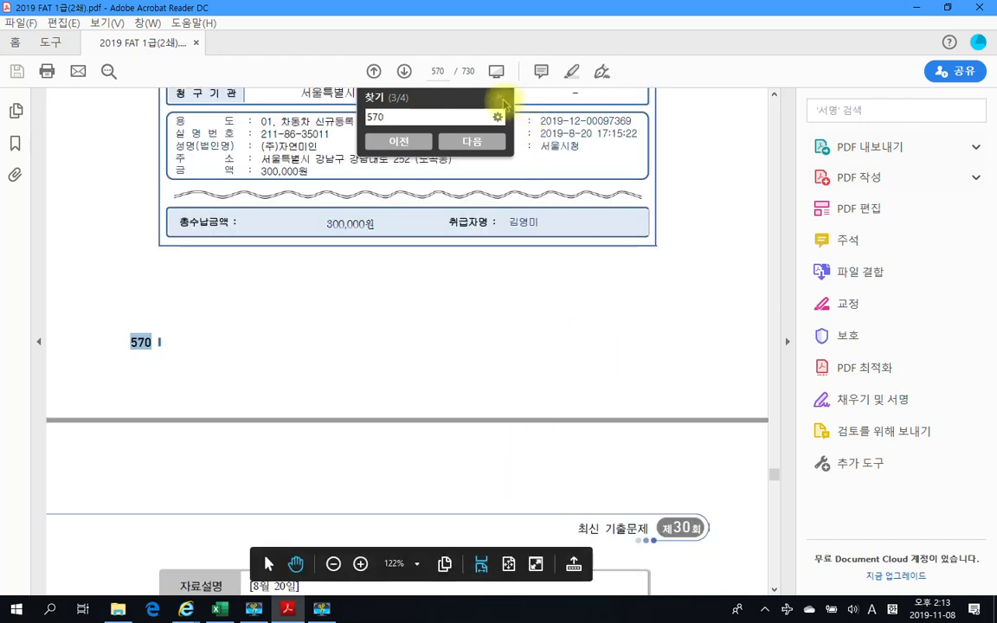
left_click(500, 97)
left_click(788, 341)
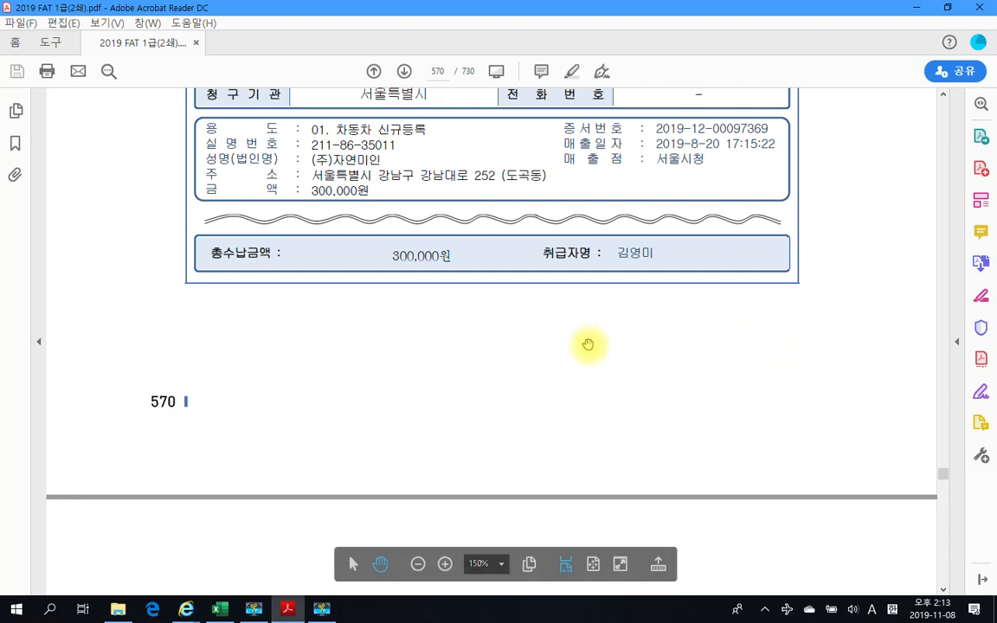
Step: Examine question 5 with its 출장비 지출 내역서 table on page 570 and the question just before it
scroll(595, 412, "up", 10)
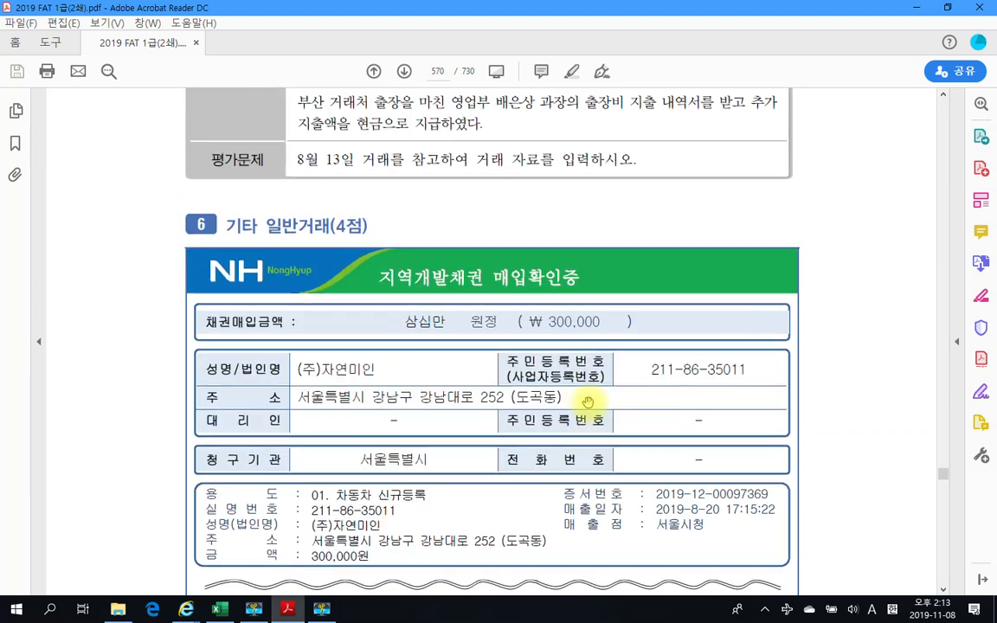
scroll(588, 402, "up", 3)
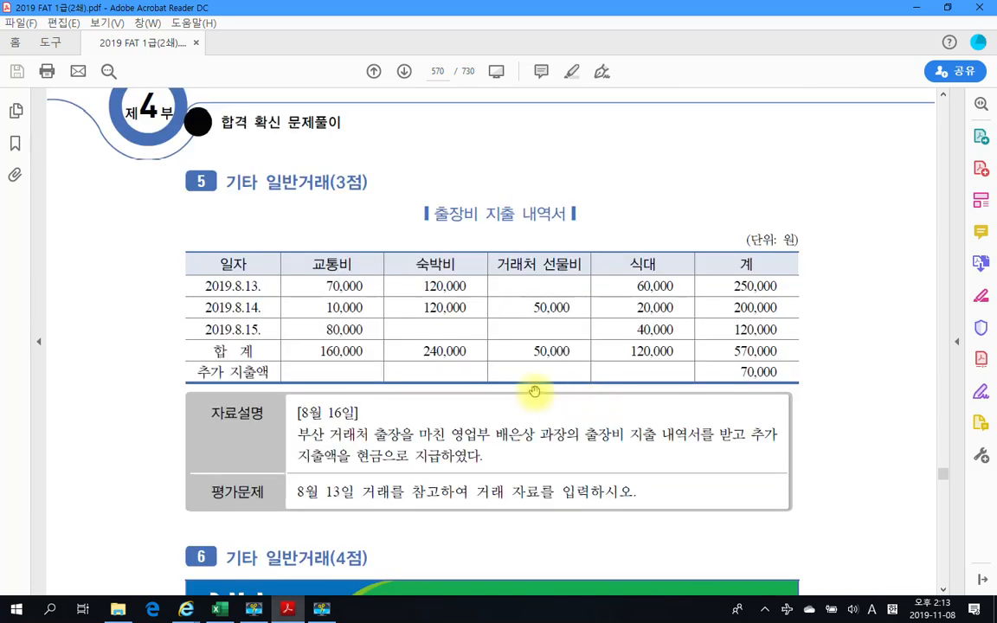
scroll(532, 392, "up", 14)
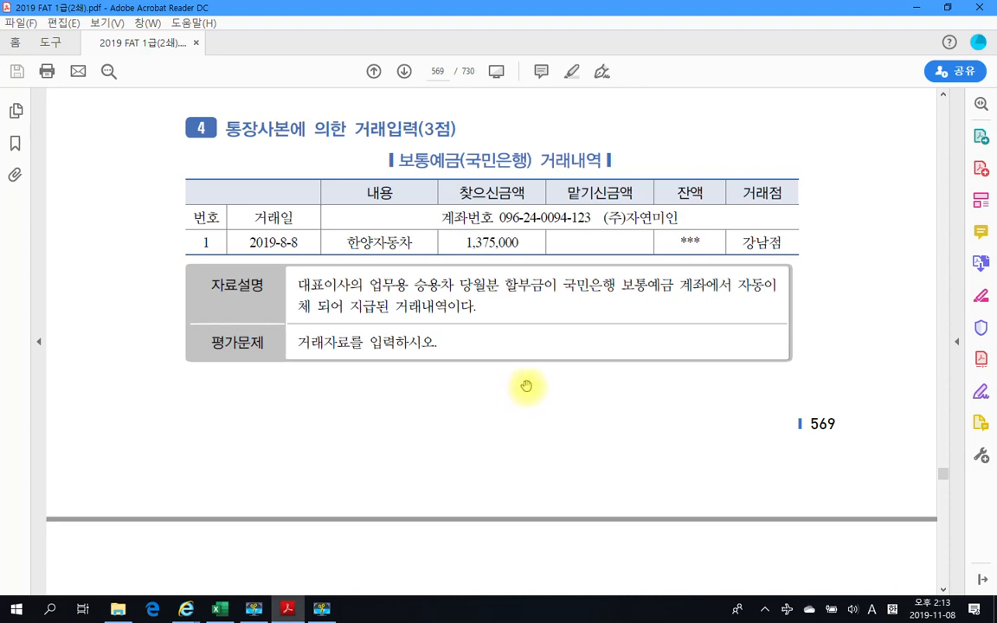
scroll(526, 386, "down", 12)
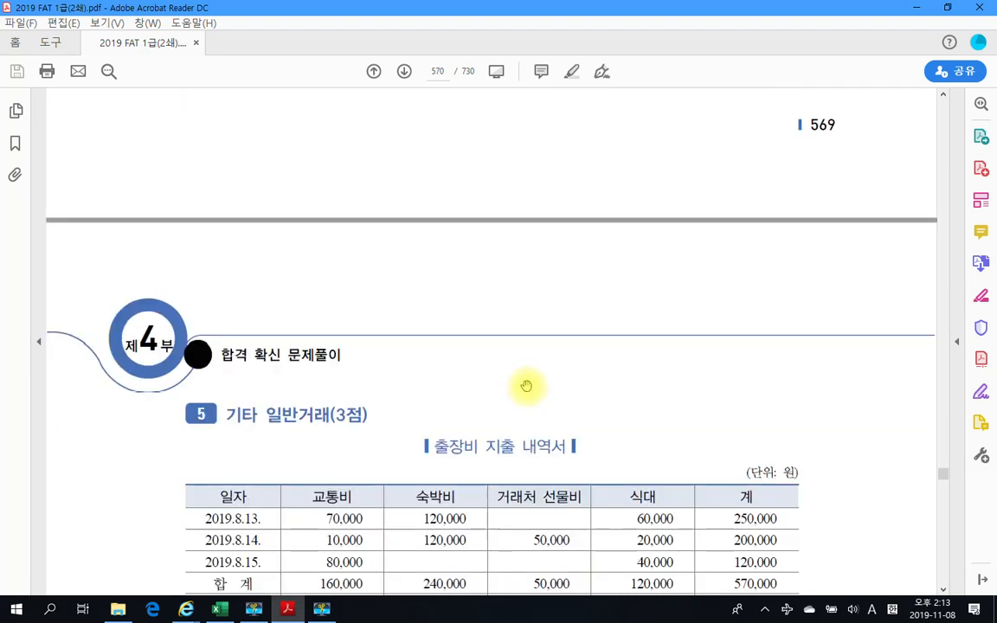
scroll(526, 386, "down", 2)
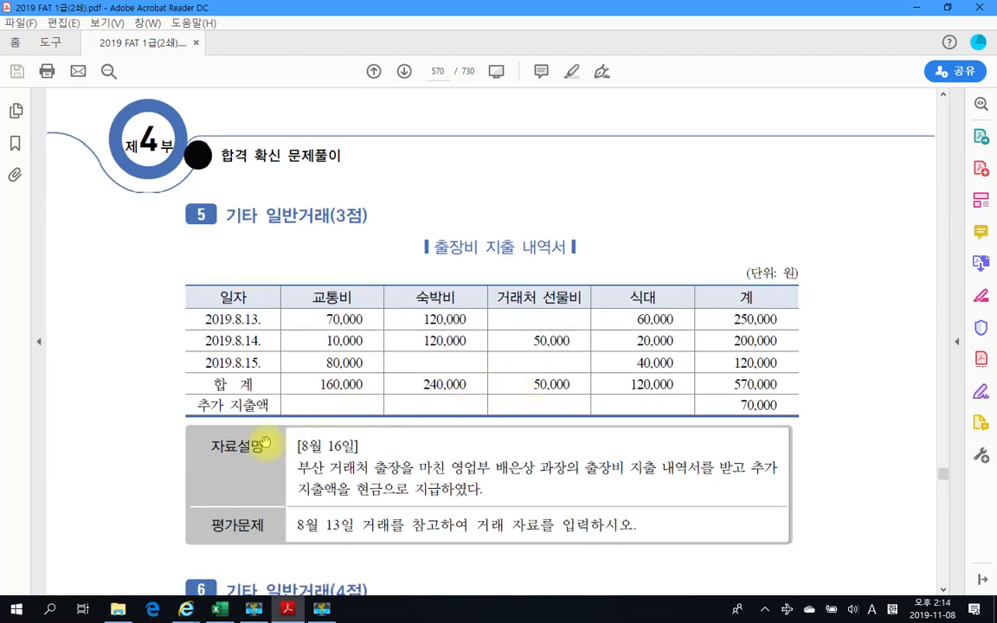
Step: Launch 더존 Smart A(iPLUS), log in to (주)자연미인 [기출30회] with grade FAT 1급, and display the full 회계 menu
left_click(16, 611)
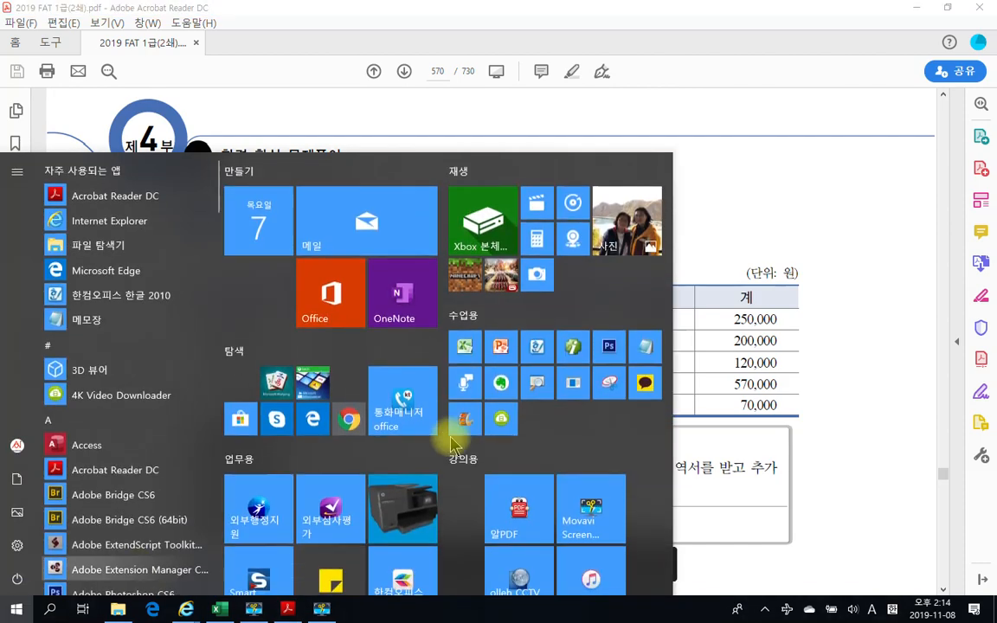
left_click(570, 359)
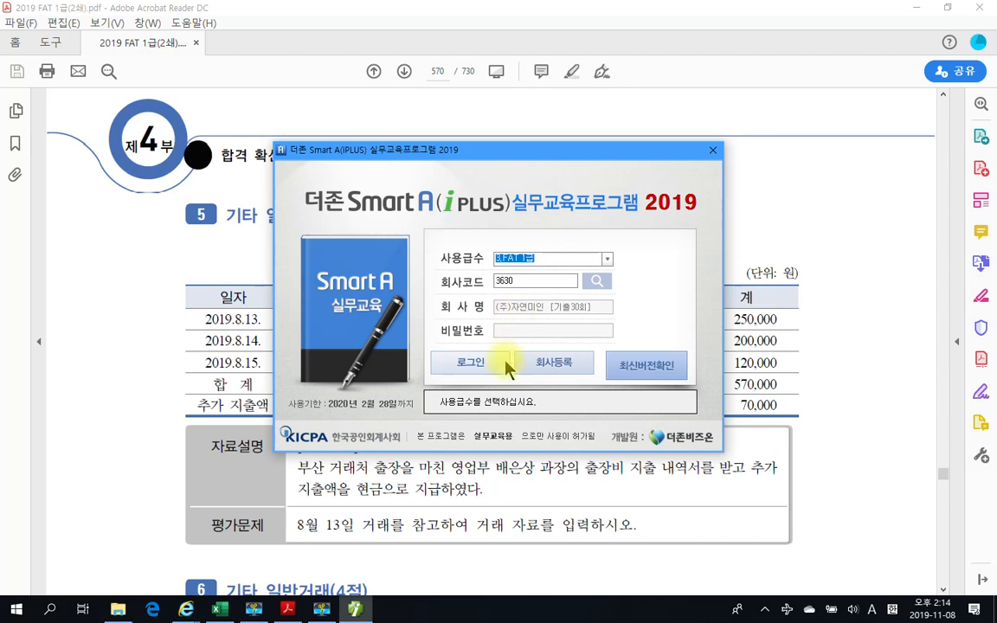
left_click(472, 363)
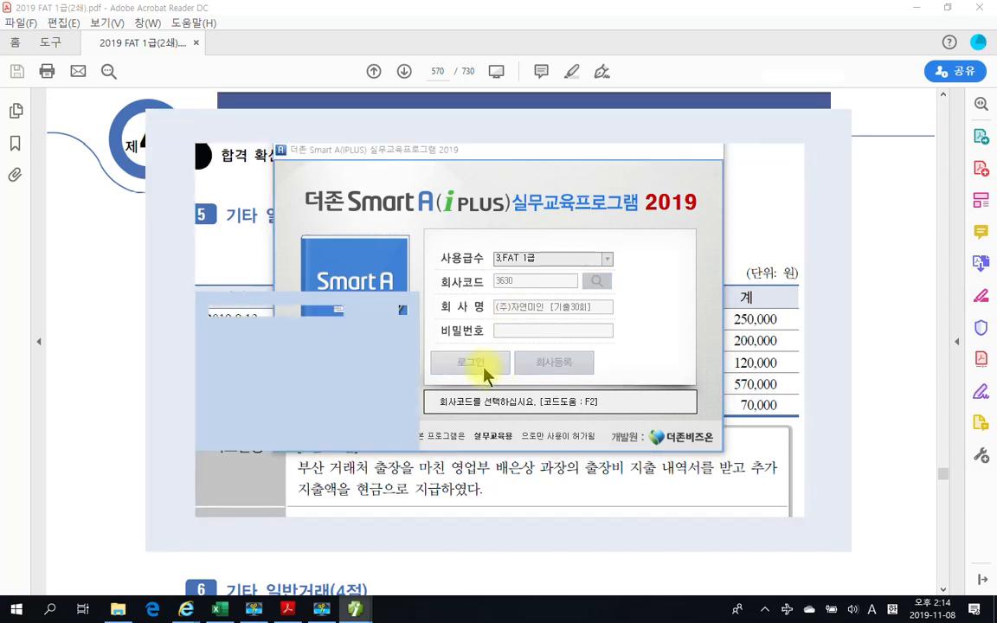
left_click(825, 52)
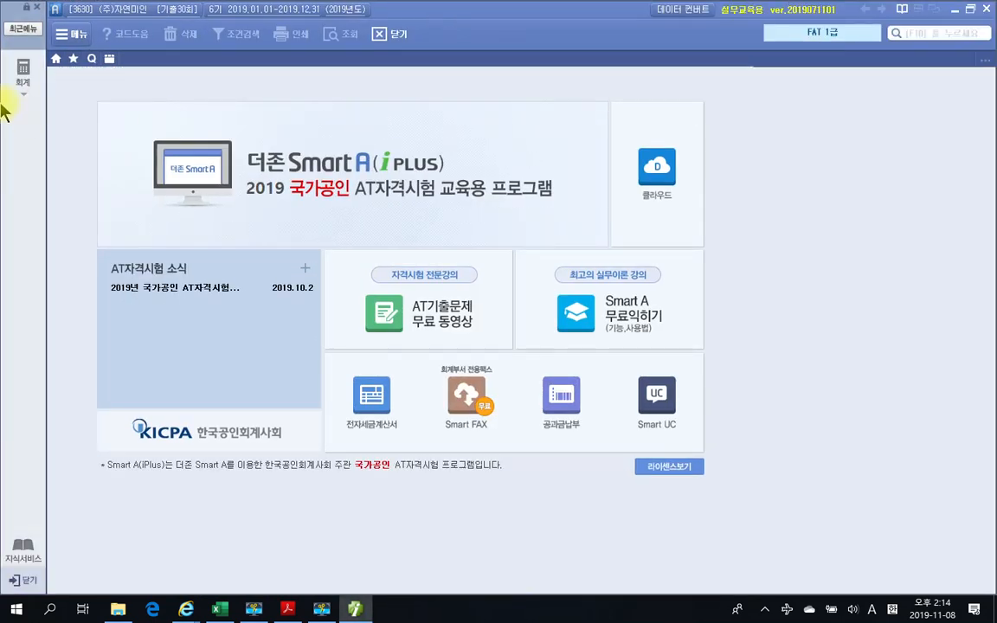
left_click(22, 71)
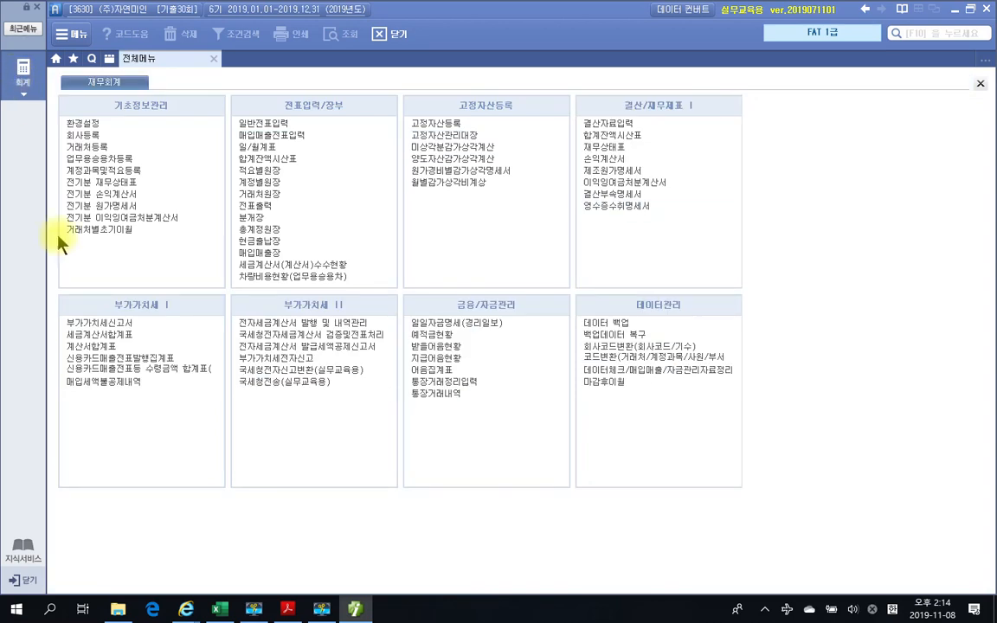
Step: Return to the PDF and temporarily mark question 5's instructions, the 8월 16일 and 8월 13일 dates, and the expense table, clearing the marks after review
left_click(288, 610)
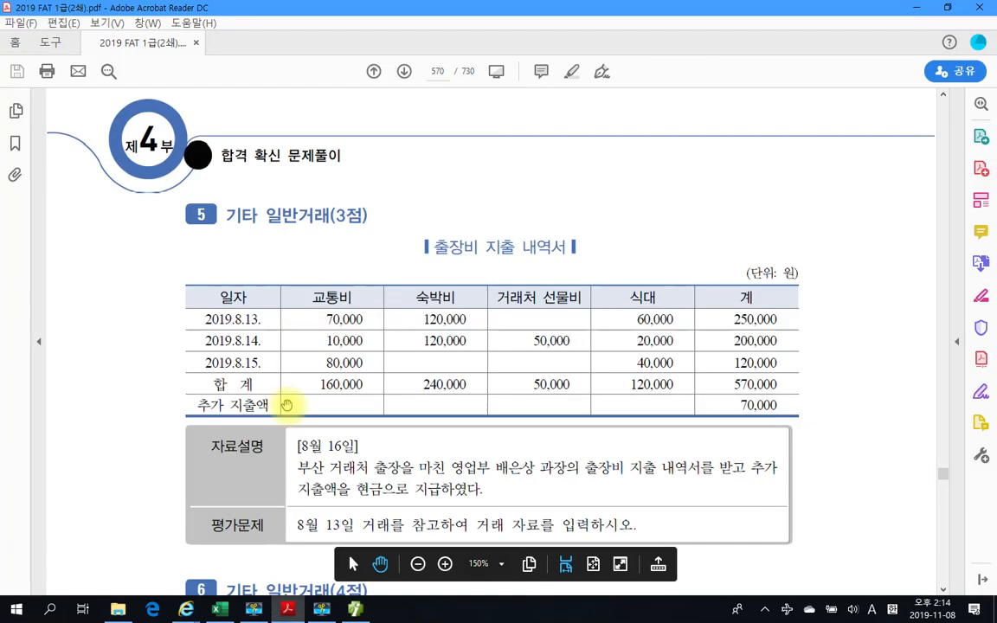
scroll(272, 433, "down", 2)
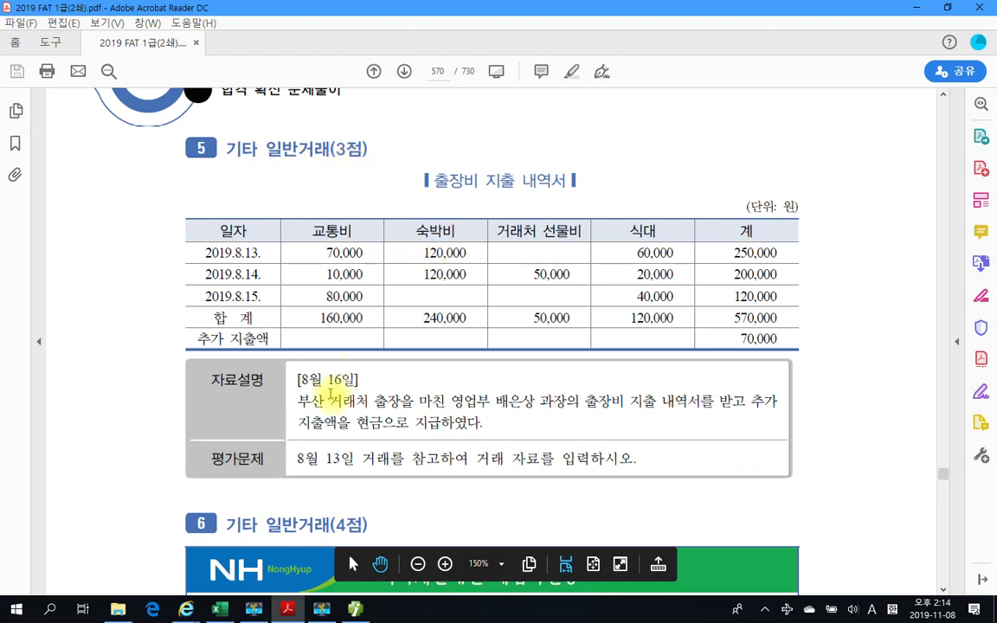
mouse_move(163, 351)
left_mouse_down()
mouse_move(833, 519)
mouse_move(848, 508)
left_mouse_up()
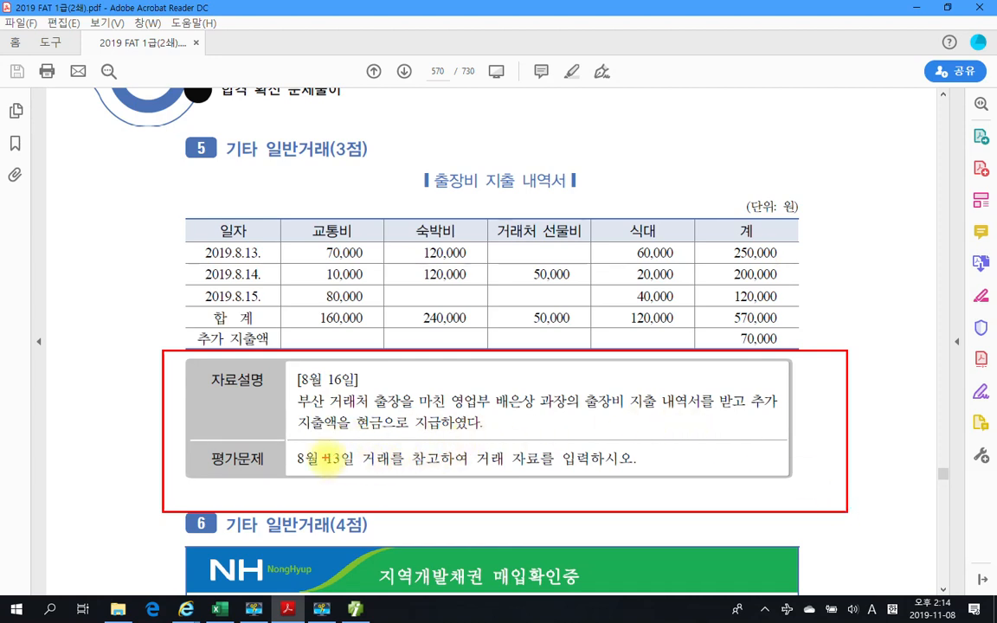
left_click_drag(296, 470, 443, 471)
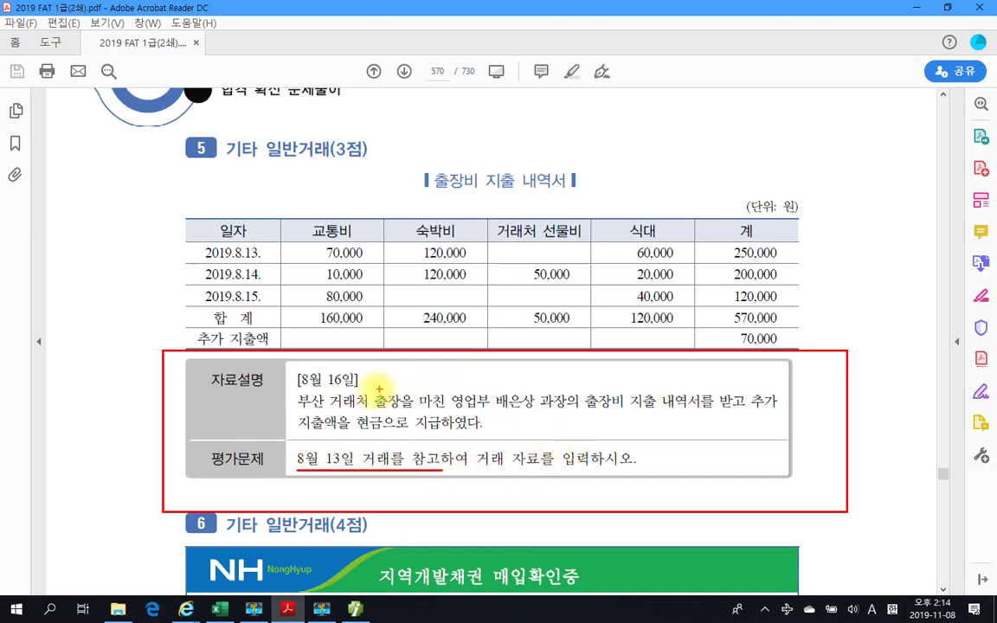
mouse_move(348, 366)
left_mouse_down()
mouse_move(293, 374)
mouse_move(320, 390)
mouse_move(368, 390)
left_mouse_up()
mouse_move(206, 202)
left_mouse_down()
mouse_move(164, 212)
mouse_move(168, 309)
left_mouse_up()
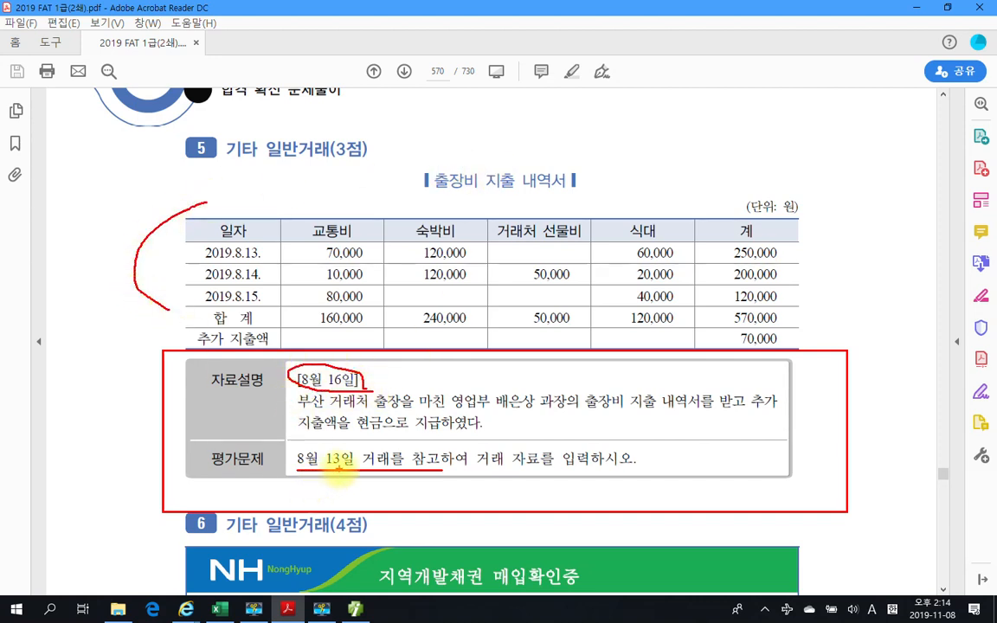
mouse_move(318, 448)
left_mouse_down()
mouse_move(292, 466)
mouse_move(347, 467)
left_mouse_up()
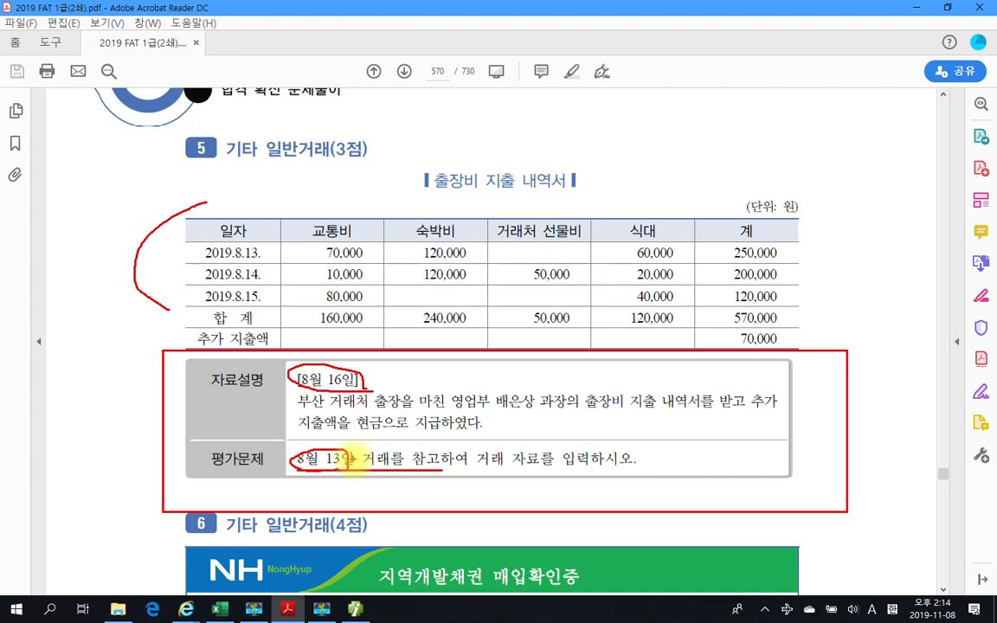
key("Escape")
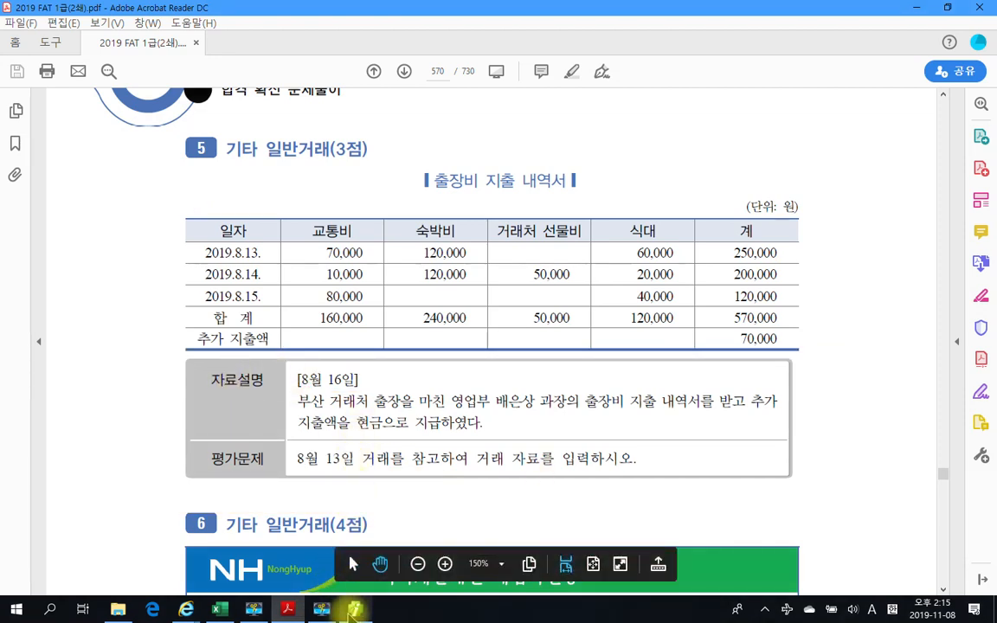
Step: Switch to Smart A, open 일반전표입력, bring up the vouchers for August 13, and inspect the 가지급금 line
left_click(349, 554)
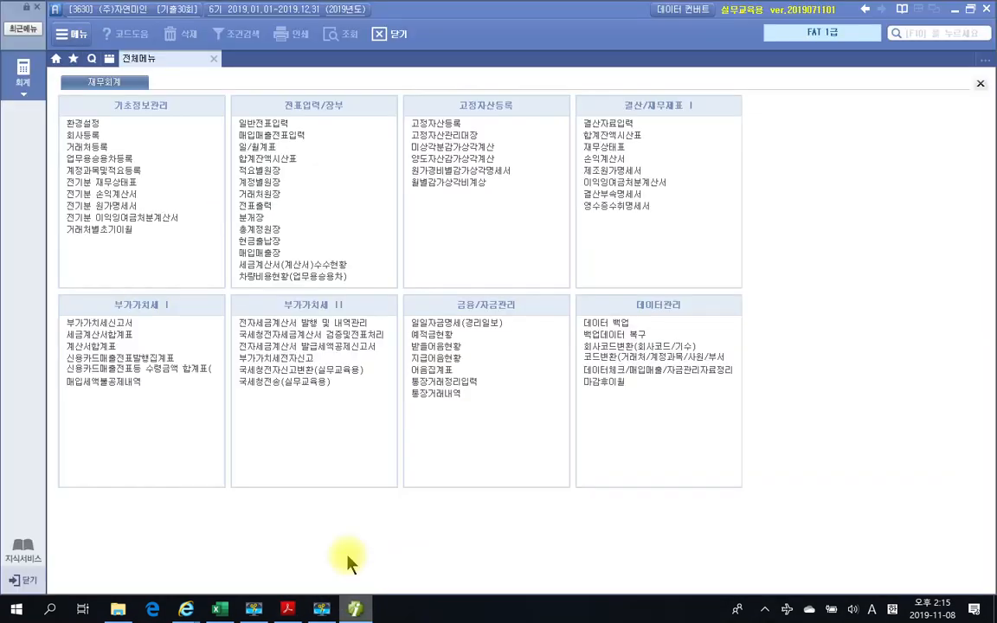
left_click(271, 124)
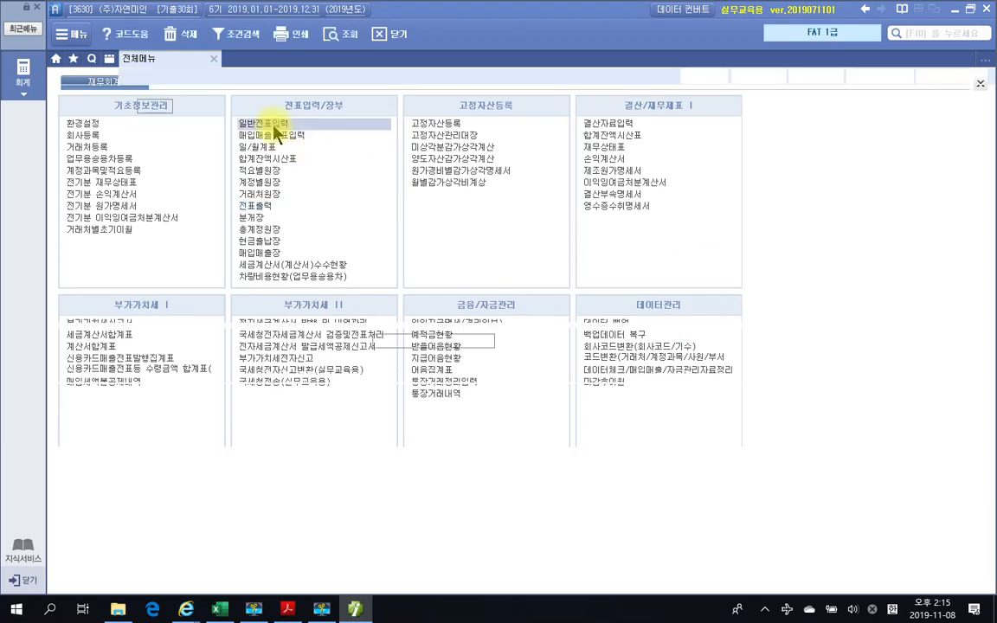
type("8")
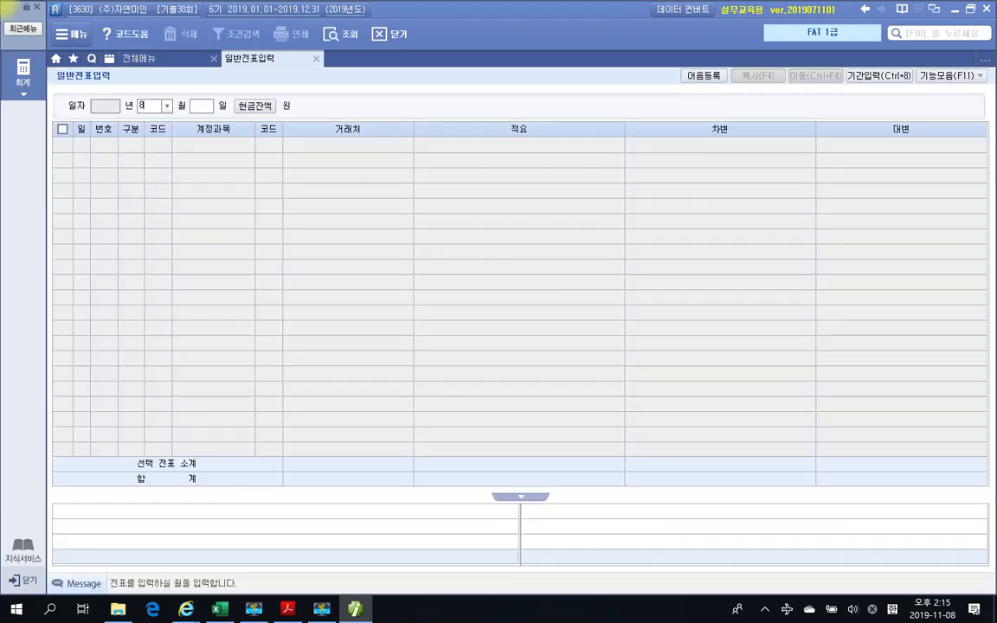
key("Return")
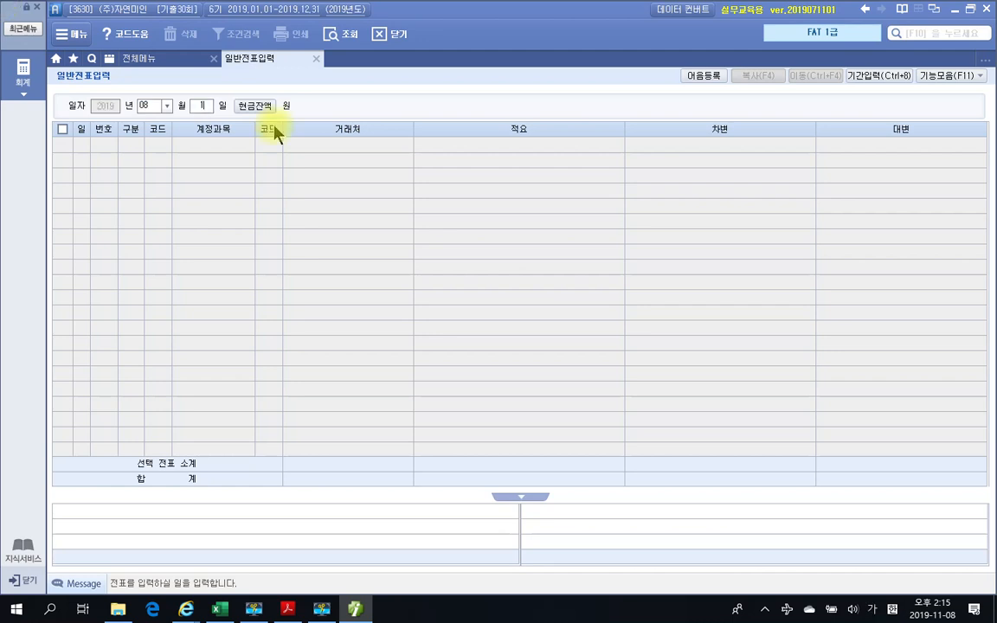
type("13")
key("Return")
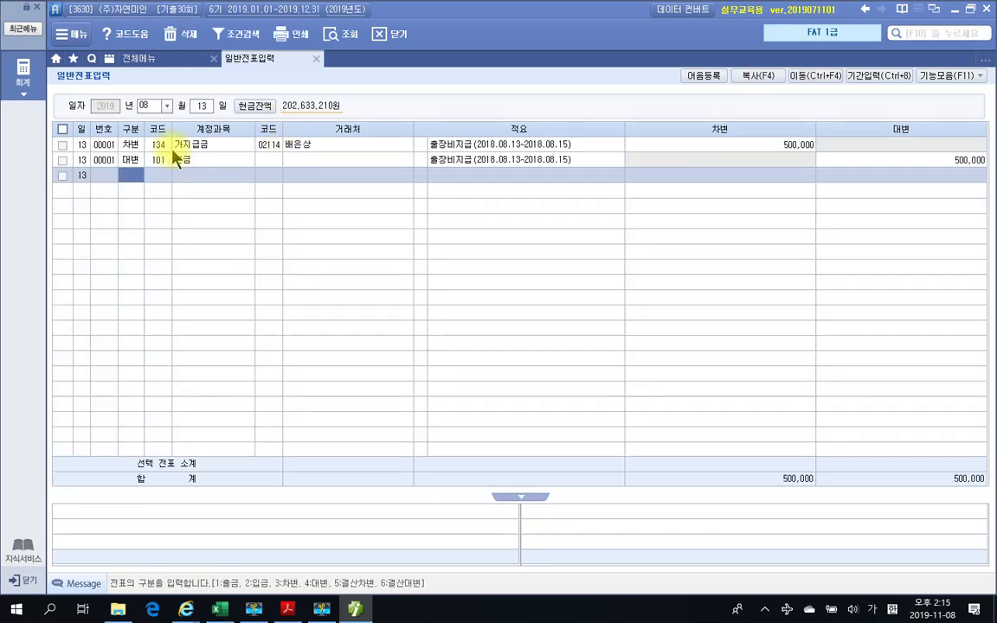
left_click(155, 146)
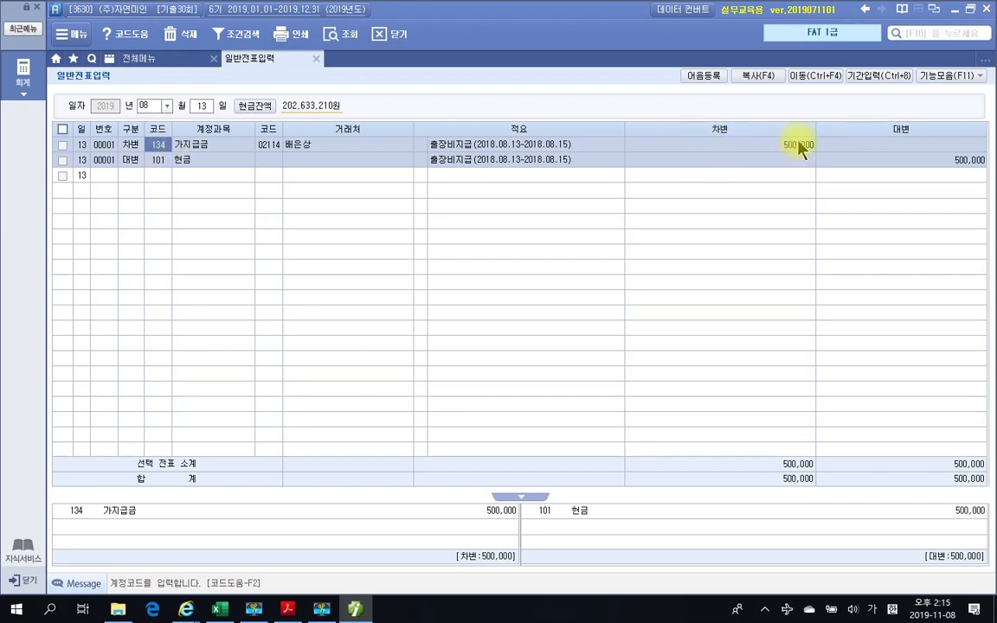
Step: Bring up the general voucher entries for August 16
left_click(204, 106)
type("16")
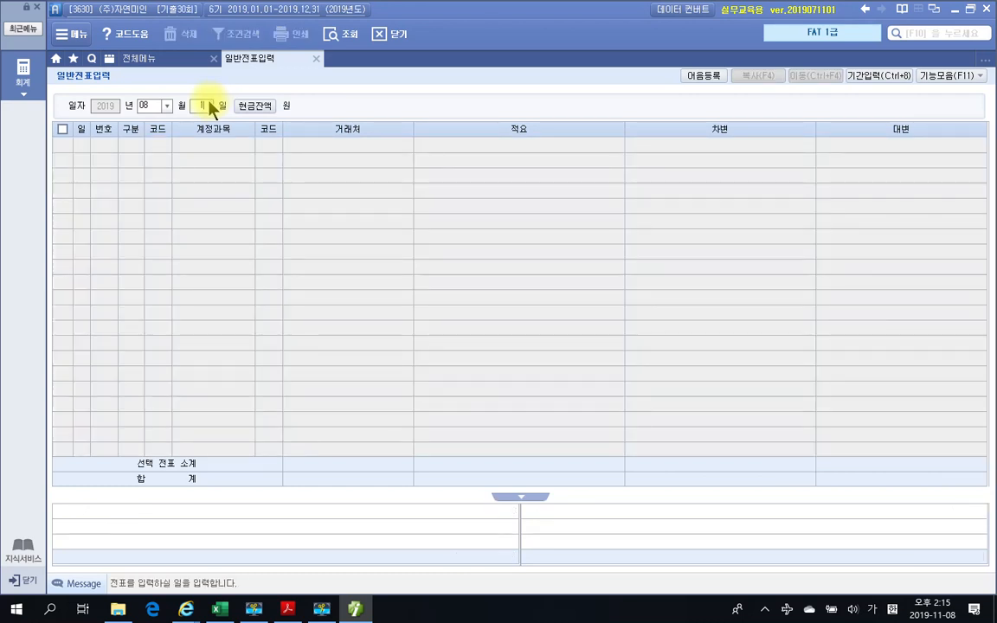
key("Return")
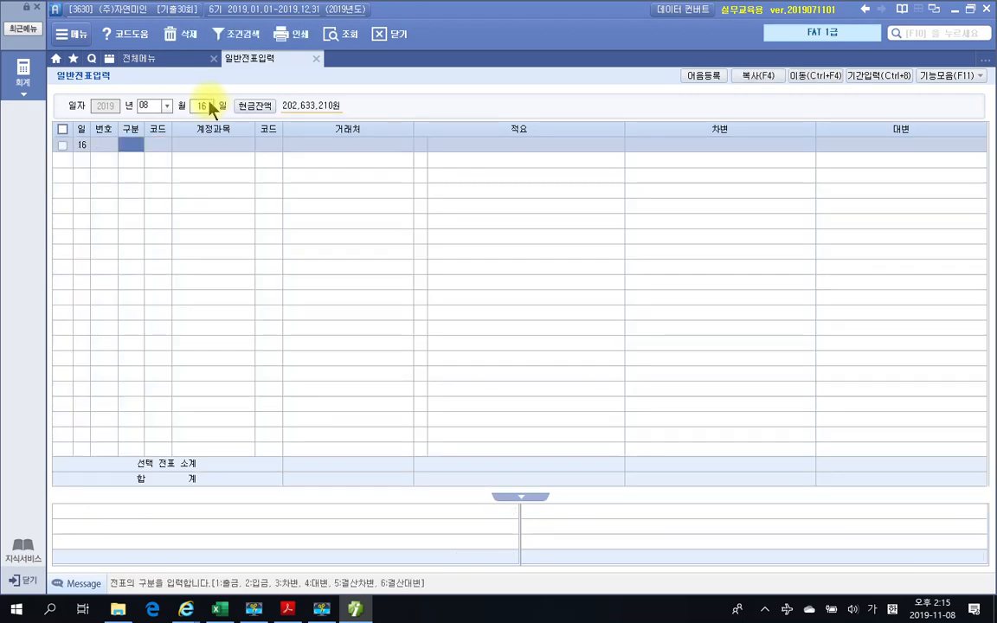
Step: Credit 134 가지급금 500,000 under the partner code of the employee who received the advance, and start a debit line beneath it
type("4")
key("Return")
type("134")
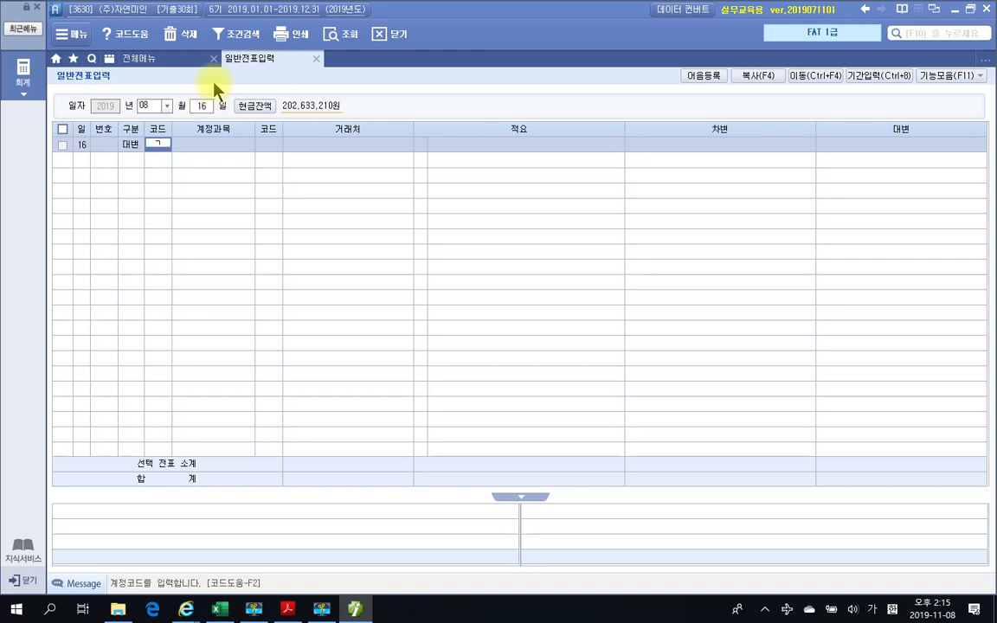
key("Return")
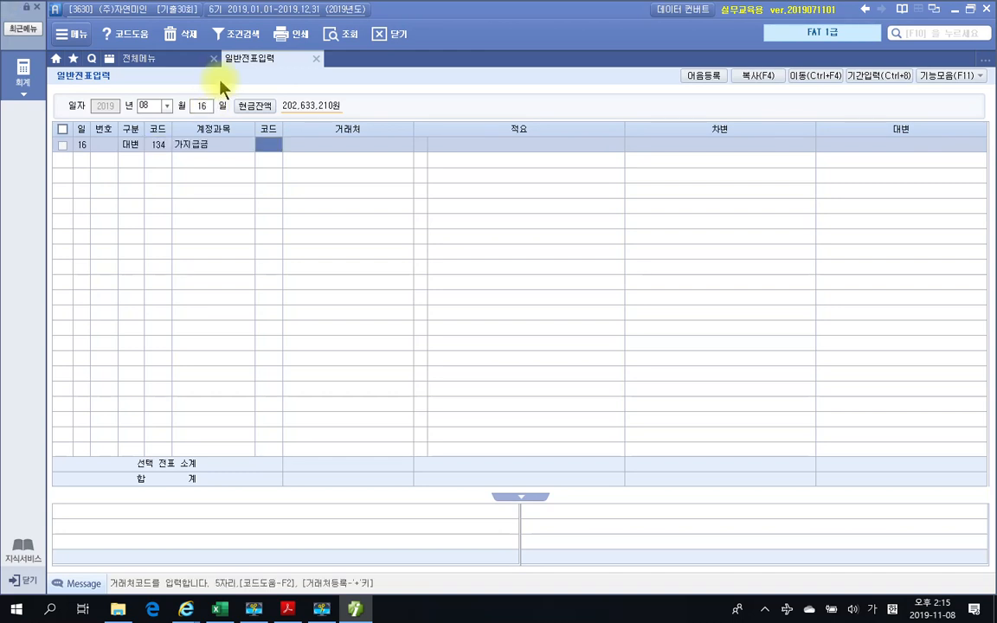
type("02114")
key("Return")
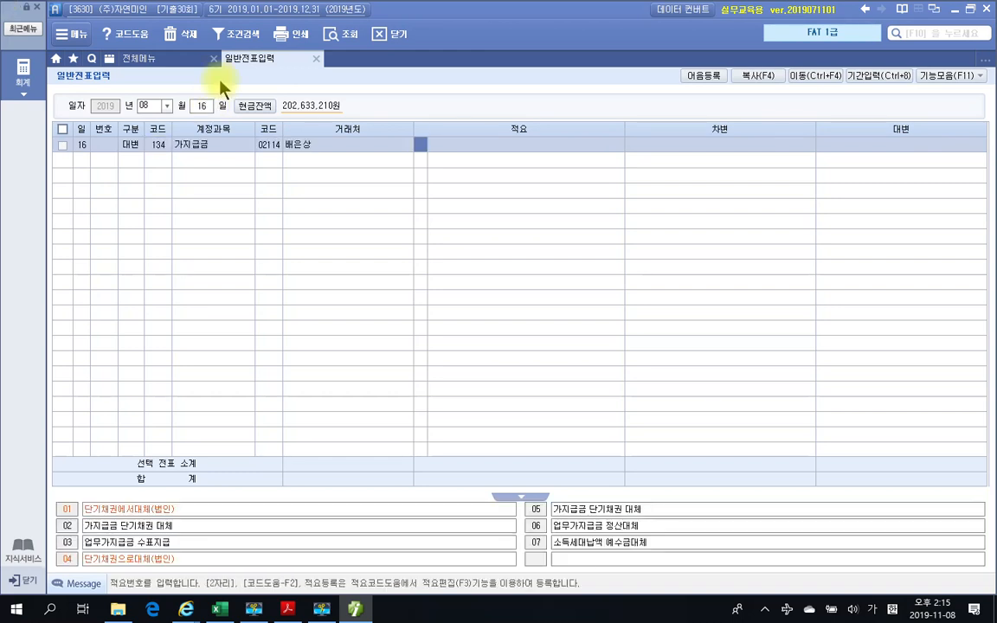
key("Return")
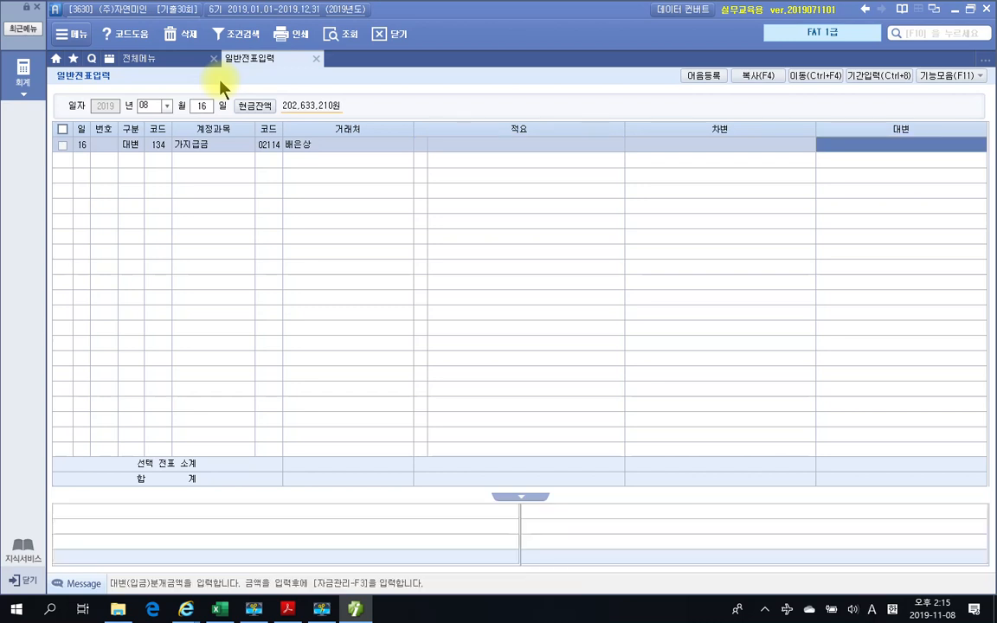
type("5000000")
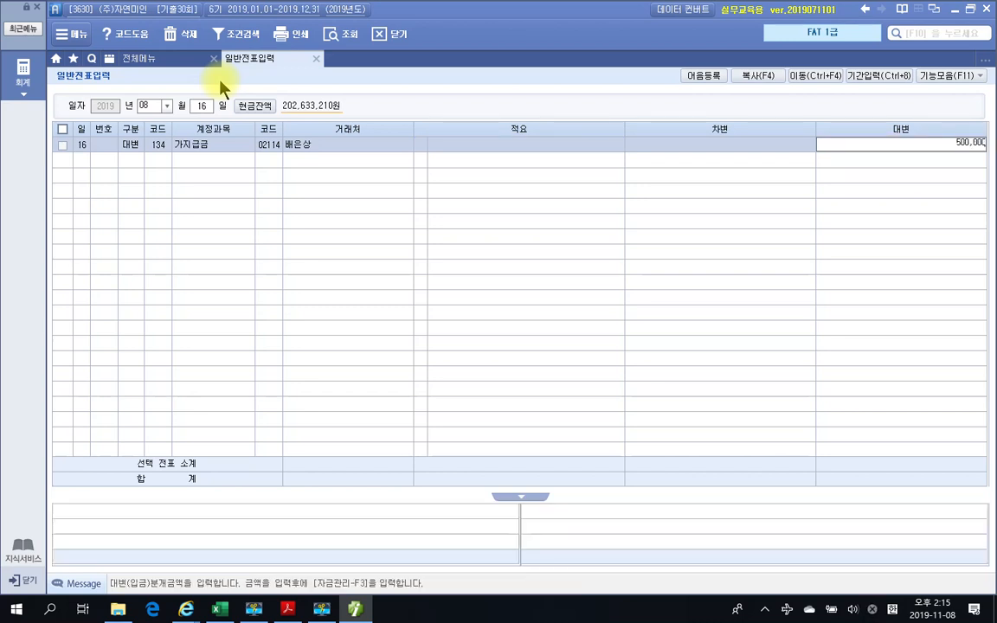
key("Return")
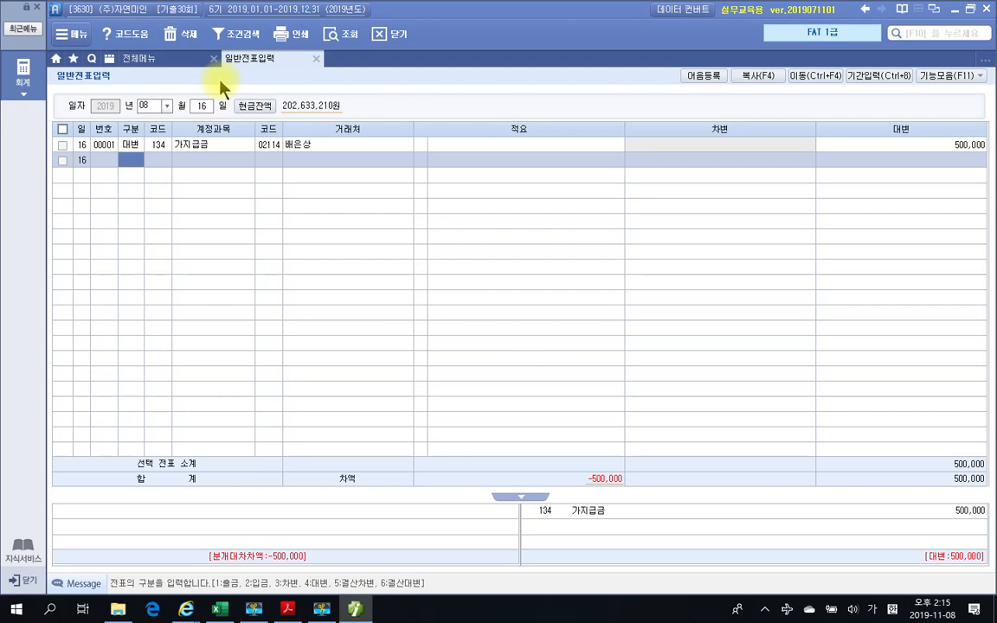
type("3")
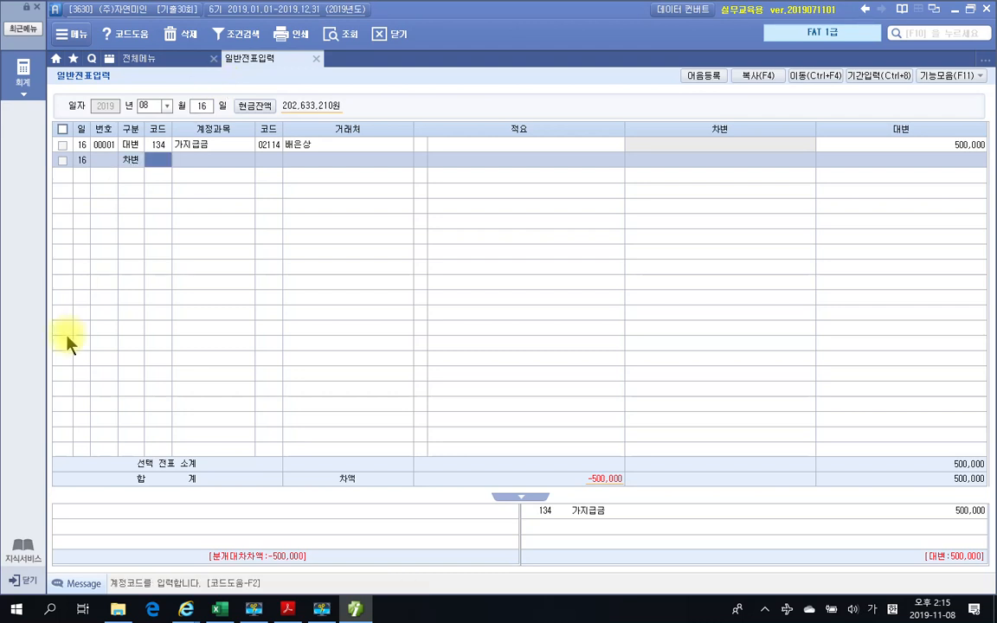
Step: Switch to the PDF and temporarily mark the 합계 amounts of each expense column and the overall total in question 5's table
key("alt+Tab")
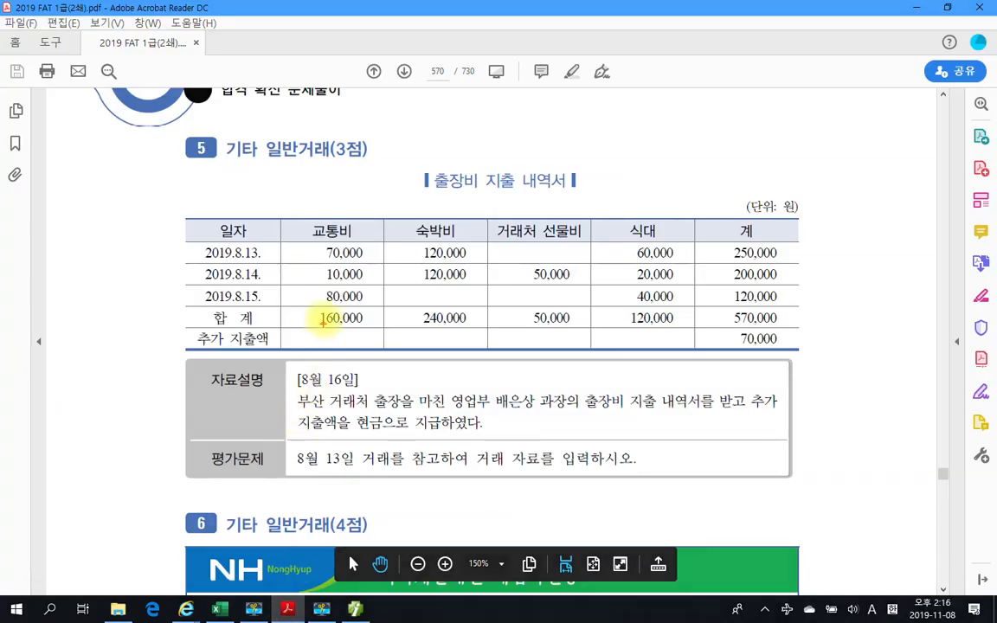
mouse_move(303, 307)
left_mouse_down()
mouse_move(316, 327)
mouse_move(474, 329)
left_mouse_up()
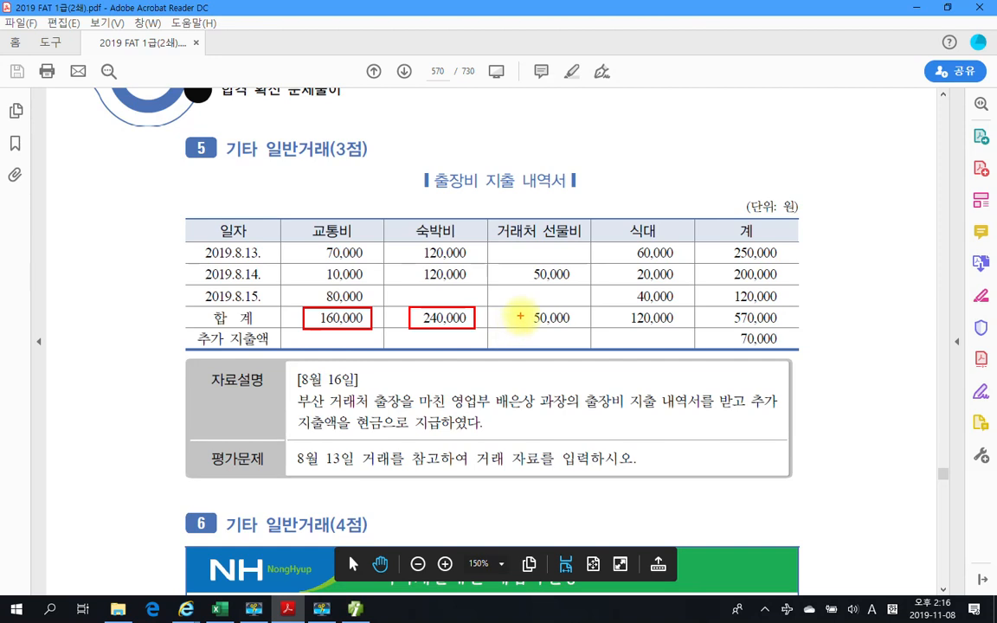
left_click_drag(517, 307, 579, 335)
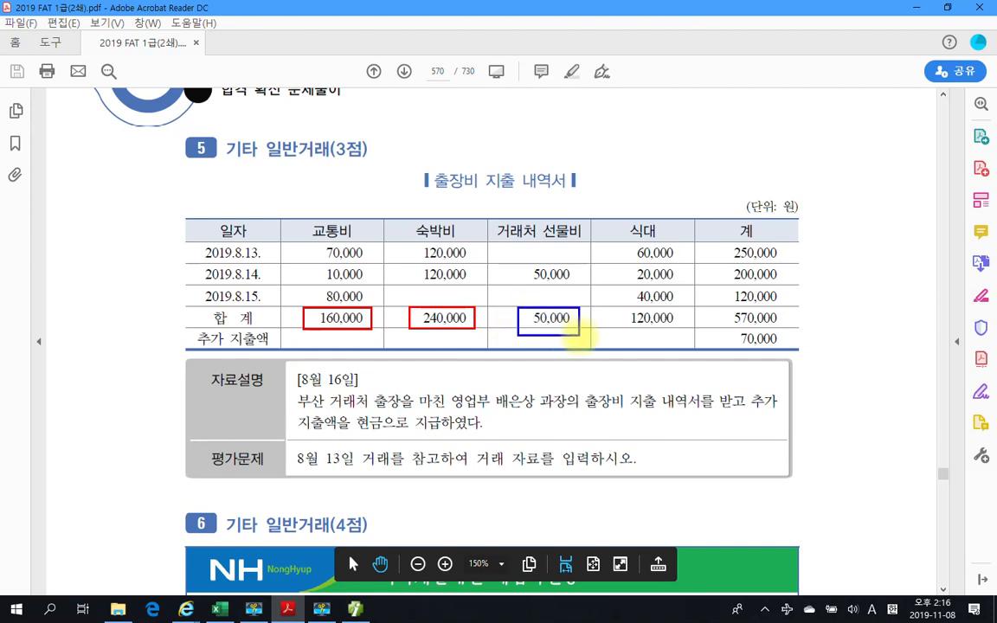
left_click_drag(614, 302, 687, 332)
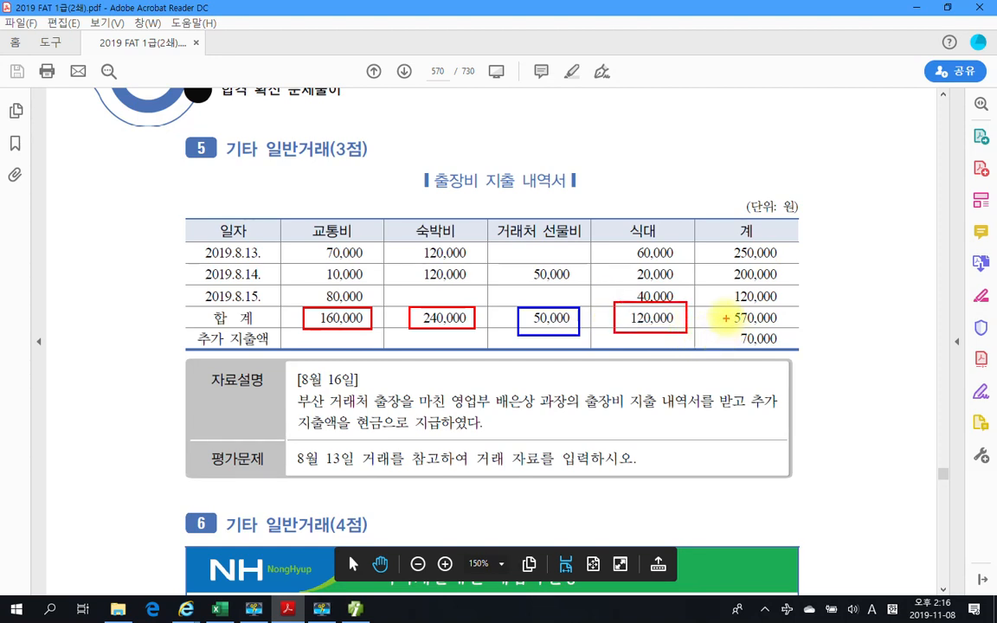
mouse_move(781, 329)
left_mouse_down()
mouse_move(708, 315)
mouse_move(779, 337)
mouse_move(758, 357)
left_mouse_up()
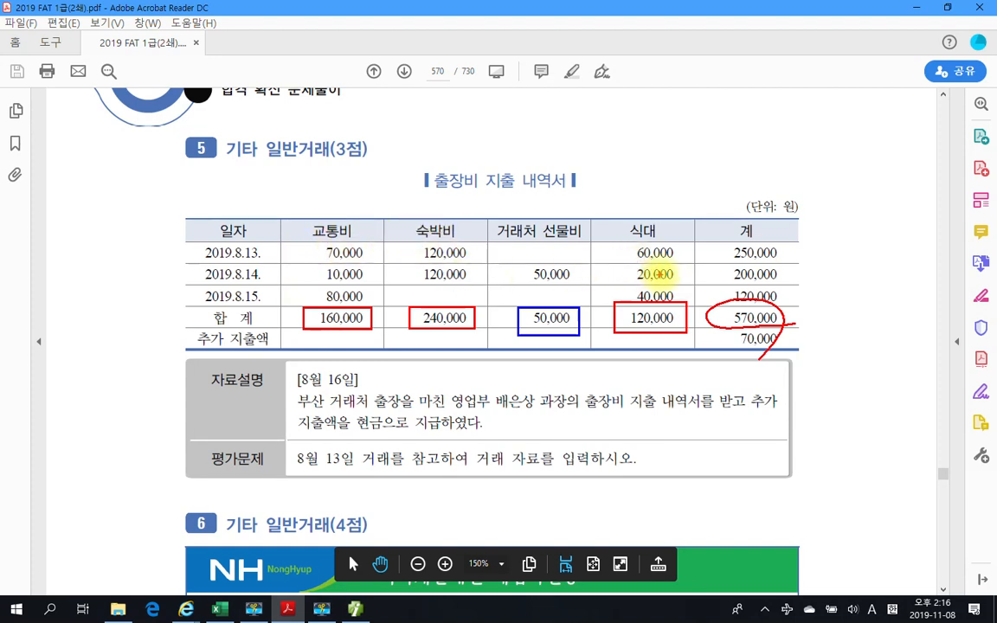
Step: Temporarily annotate 교통비, 숙박비 and 식대 as 여비교 and 거래처 선물비 as 접대 in the expense table, clearing all marks after review
mouse_move(304, 226)
left_mouse_down()
mouse_move(322, 214)
mouse_move(348, 246)
left_mouse_up()
mouse_move(416, 227)
left_mouse_down()
mouse_move(433, 211)
mouse_move(439, 234)
left_mouse_up()
mouse_move(625, 226)
left_mouse_down()
mouse_move(657, 220)
mouse_move(661, 148)
mouse_move(712, 110)
mouse_move(707, 156)
mouse_move(735, 86)
mouse_move(763, 189)
left_mouse_up()
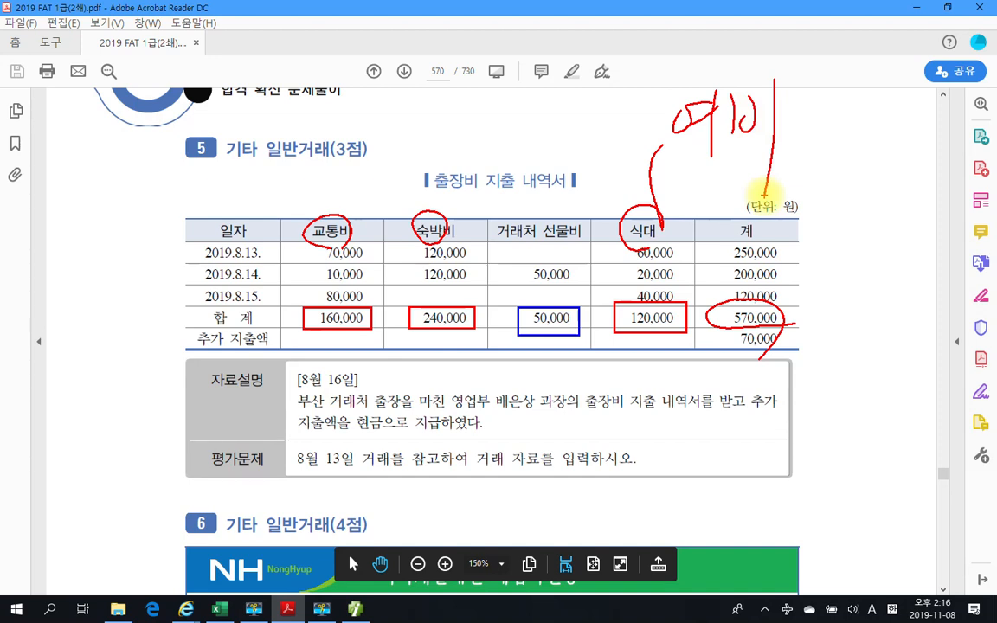
left_click_drag(783, 106, 859, 135)
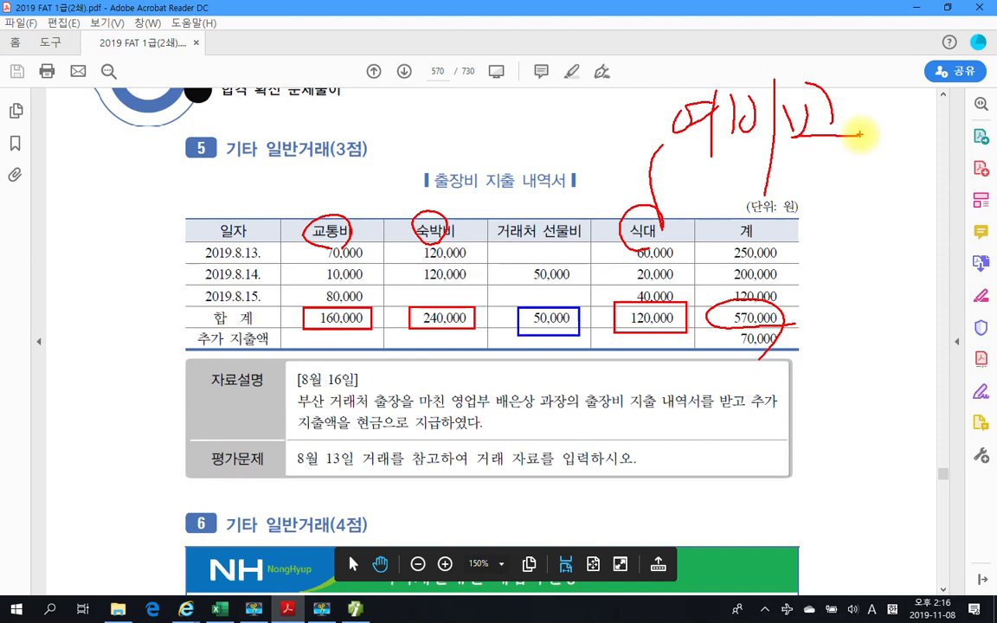
mouse_move(636, 143)
left_mouse_down()
mouse_move(661, 138)
mouse_move(666, 176)
left_mouse_up()
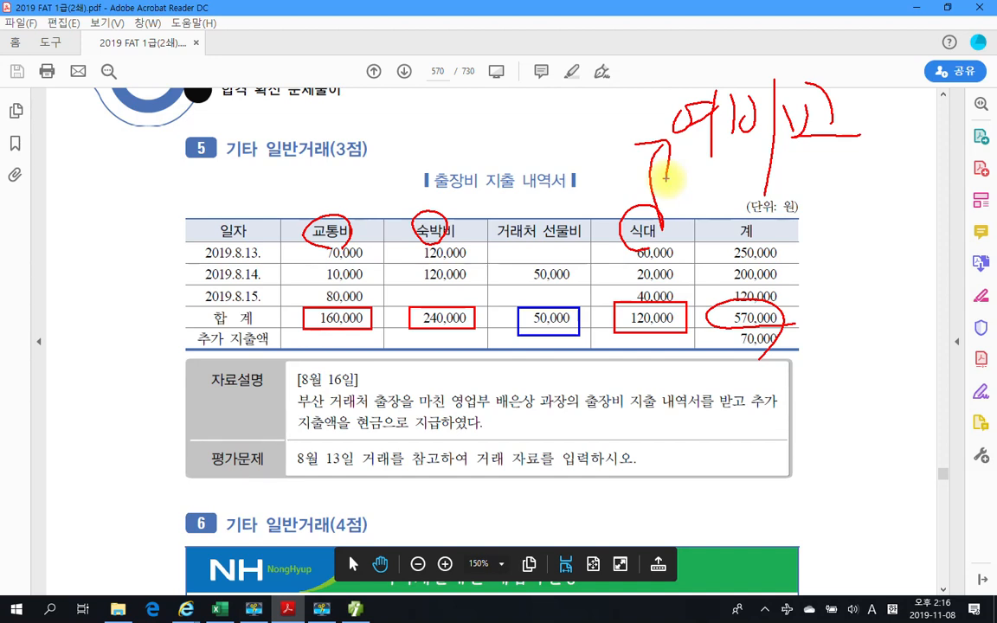
mouse_move(558, 217)
left_mouse_down()
mouse_move(505, 208)
mouse_move(505, 160)
left_mouse_up()
mouse_move(453, 124)
left_mouse_down()
mouse_move(487, 89)
mouse_move(458, 130)
mouse_move(563, 97)
mouse_move(570, 154)
left_mouse_up()
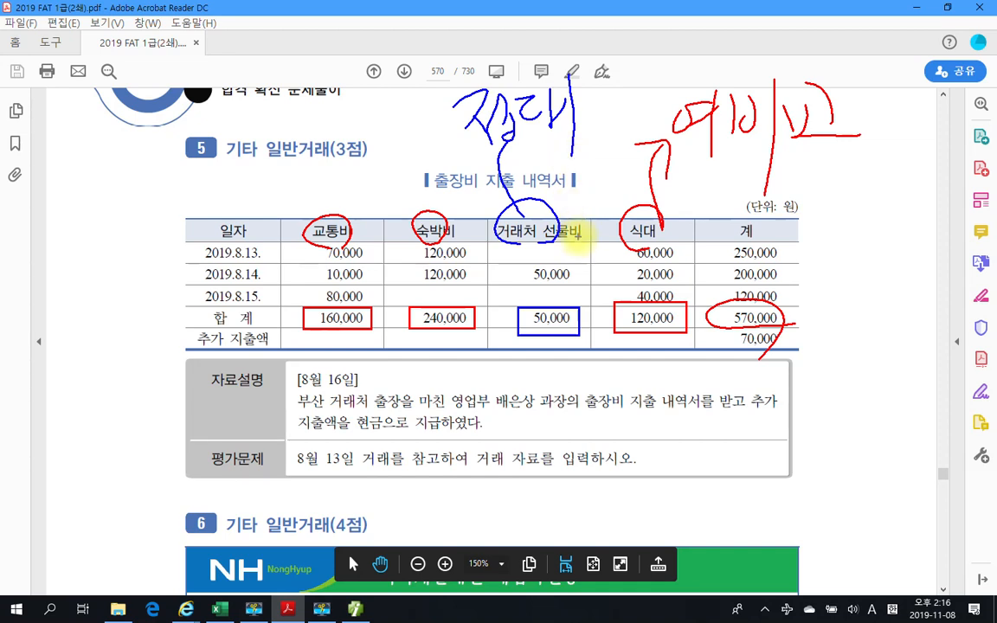
key("Escape")
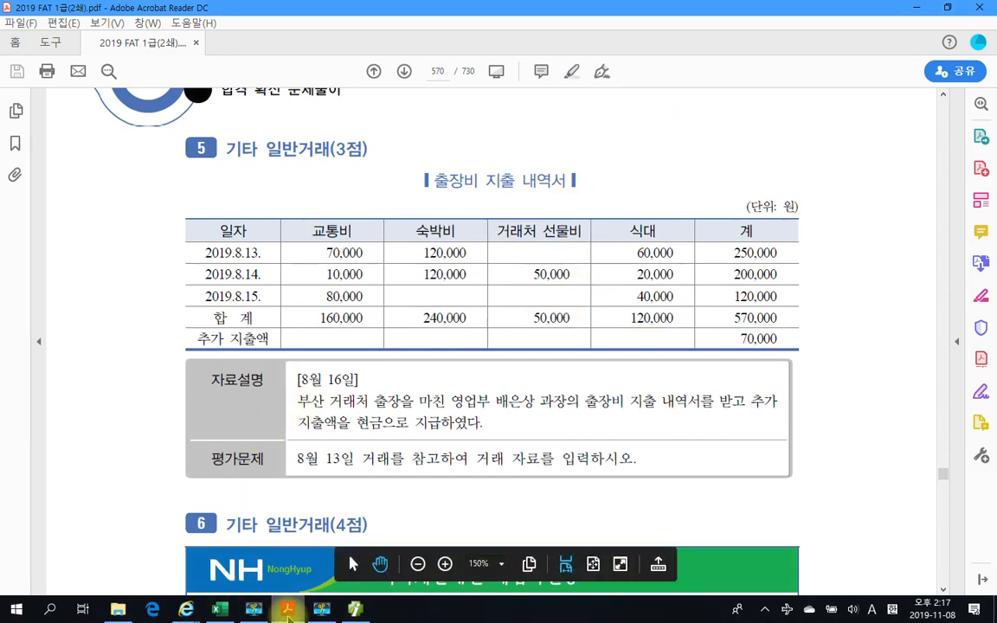
Step: Switch back to Smart A and debit 813 접대비 50,000 without a partner or description
left_click(288, 609)
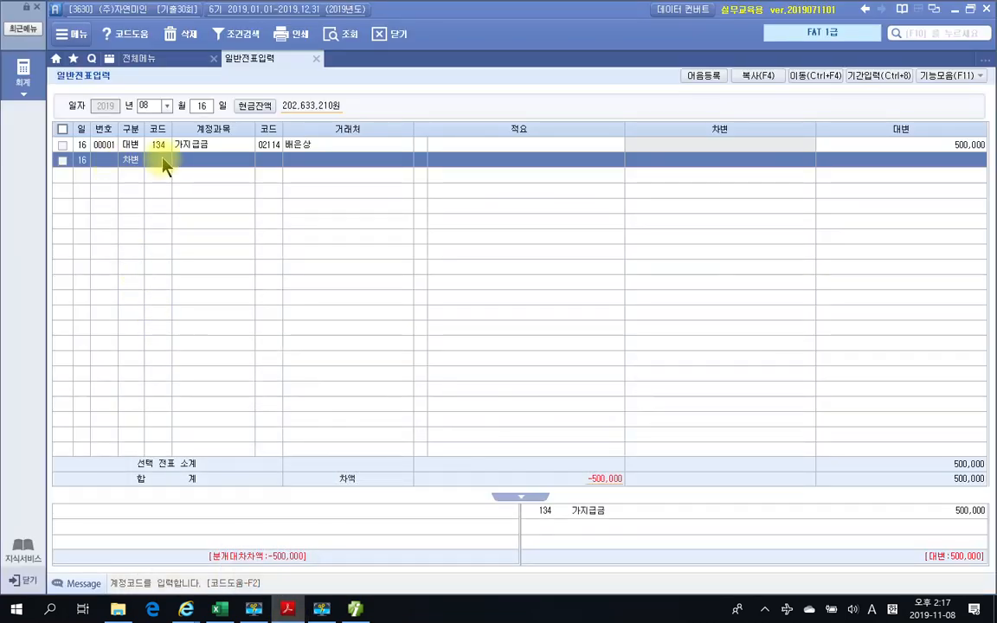
type("813")
key("Return")
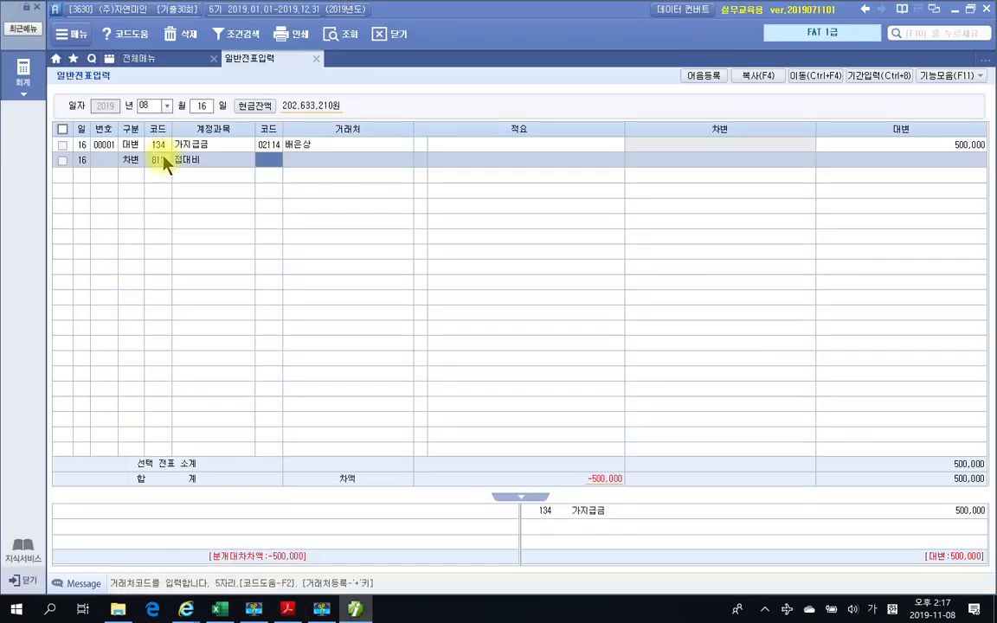
key("Return")
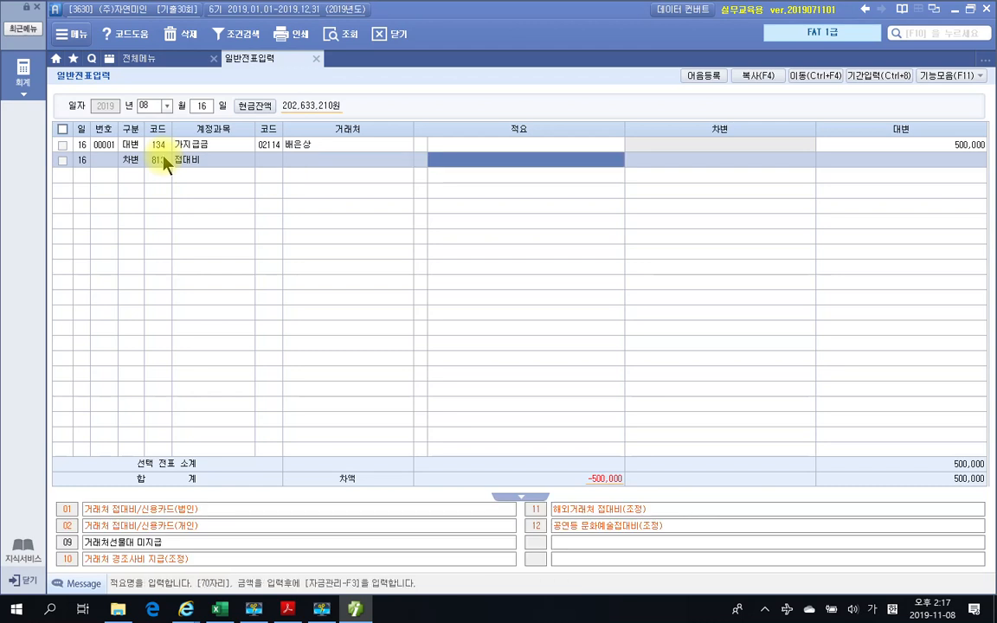
key("Return")
type("500000")
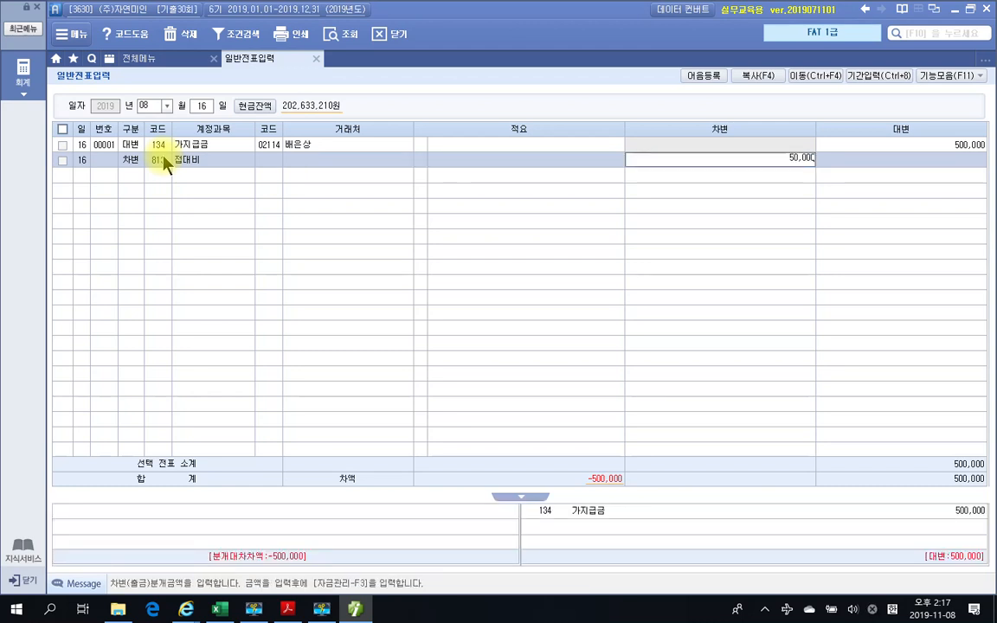
key("Return")
Step: Add a debit line for 812 여비교통비 of 520,000, leaving the partner and description blank
type("3")
key("Return")
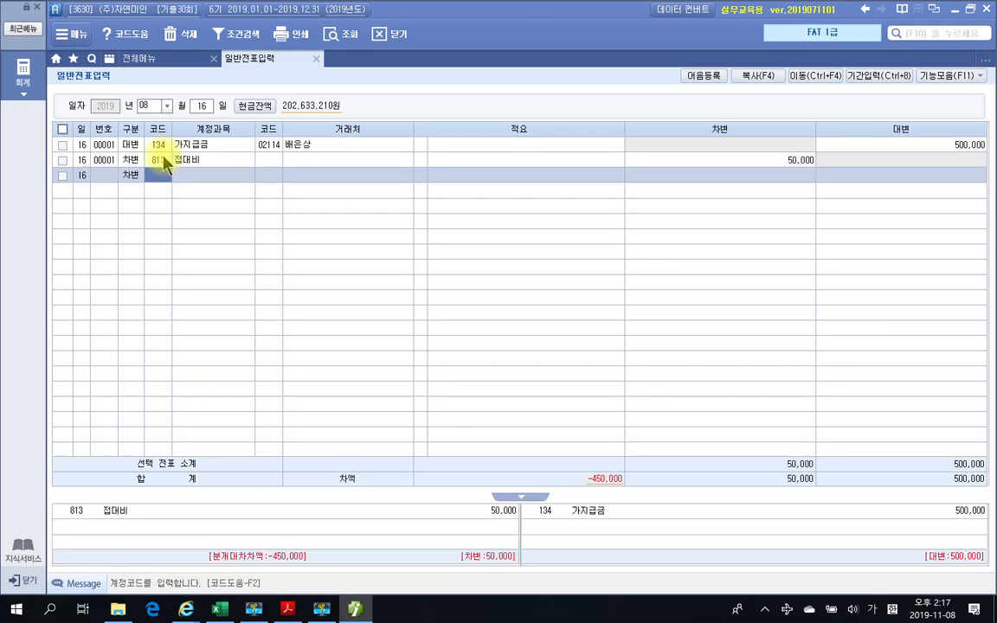
type("812")
key("Return")
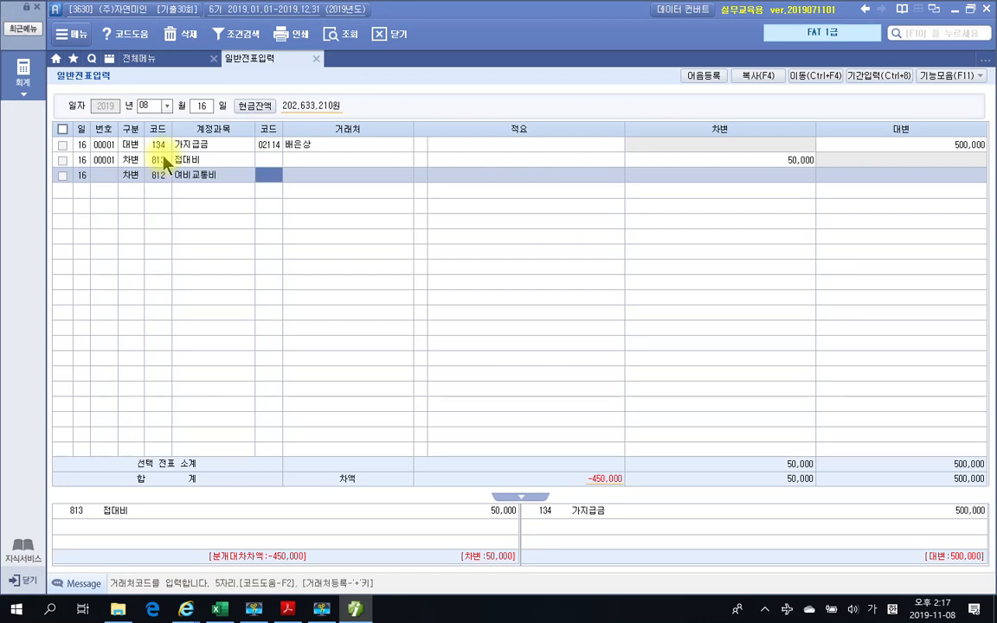
key("Return")
key("Return")
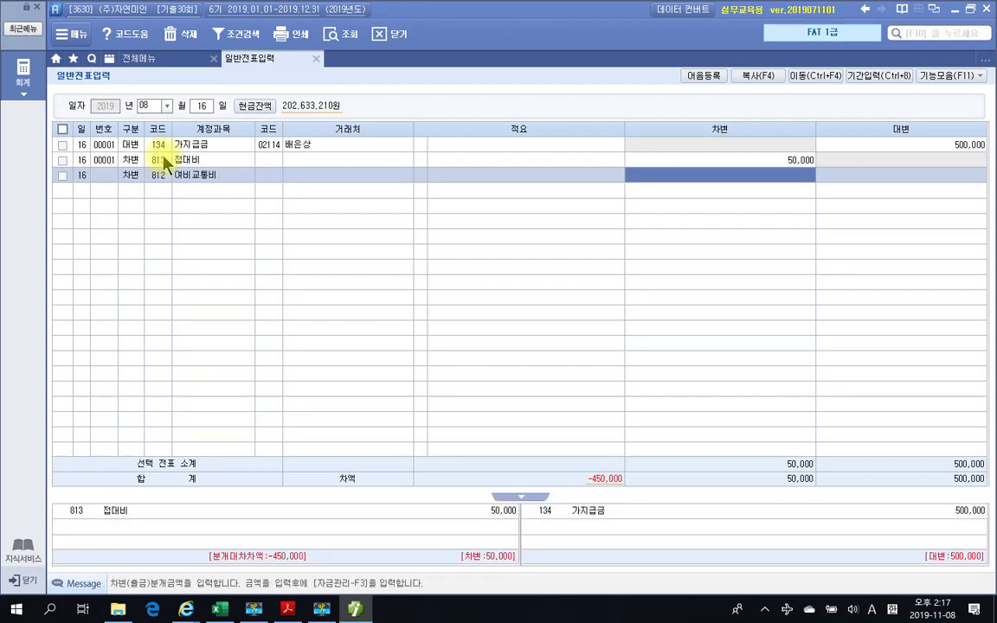
type("520,000")
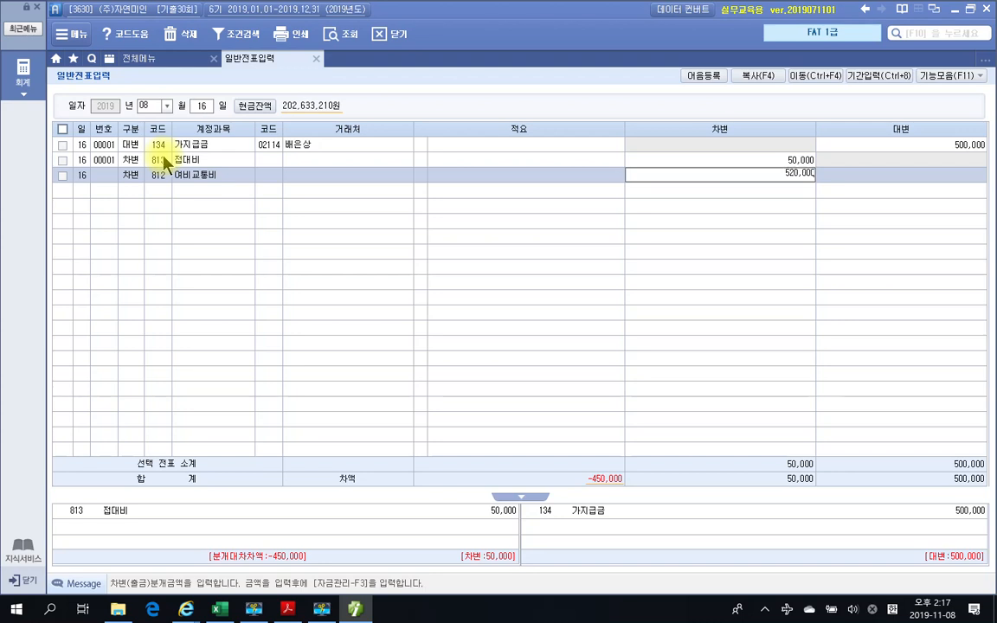
key("Return")
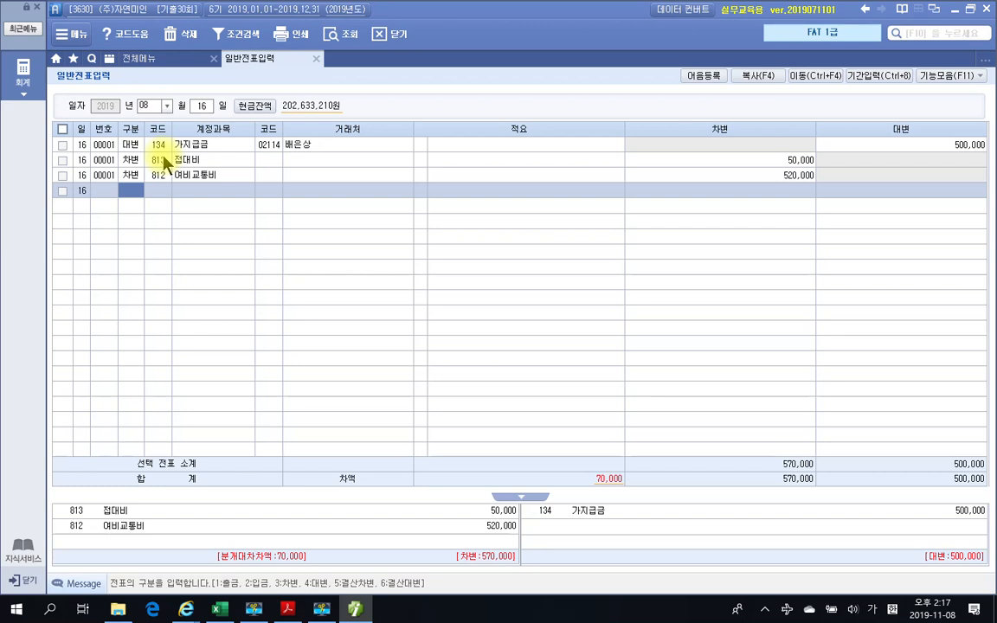
Step: Add a credit line for 101 현금 of 70,000 to record the additional amount paid
type("4")
key("Return")
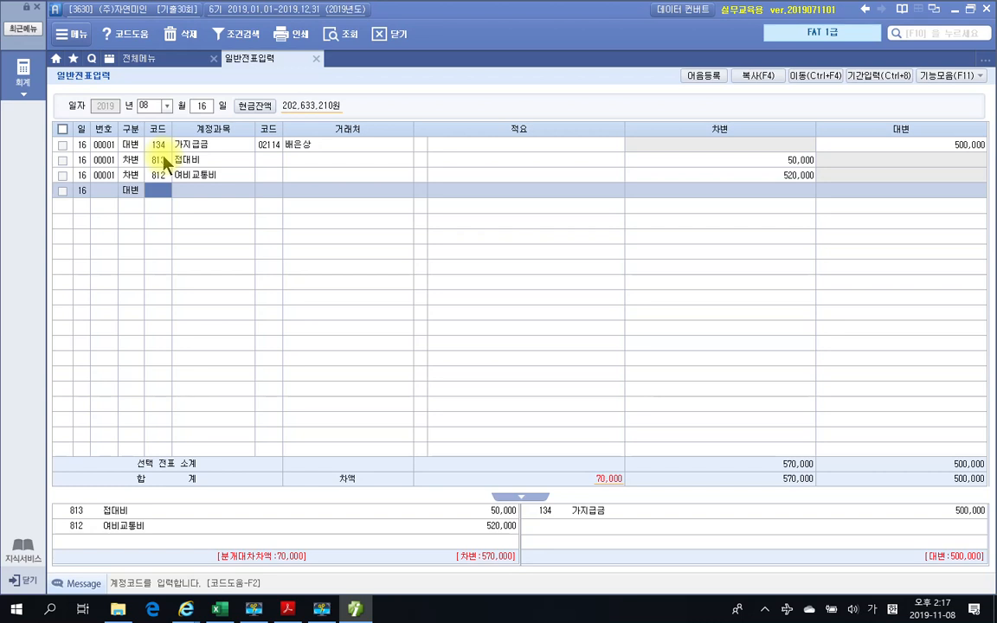
type("101")
key("Return")
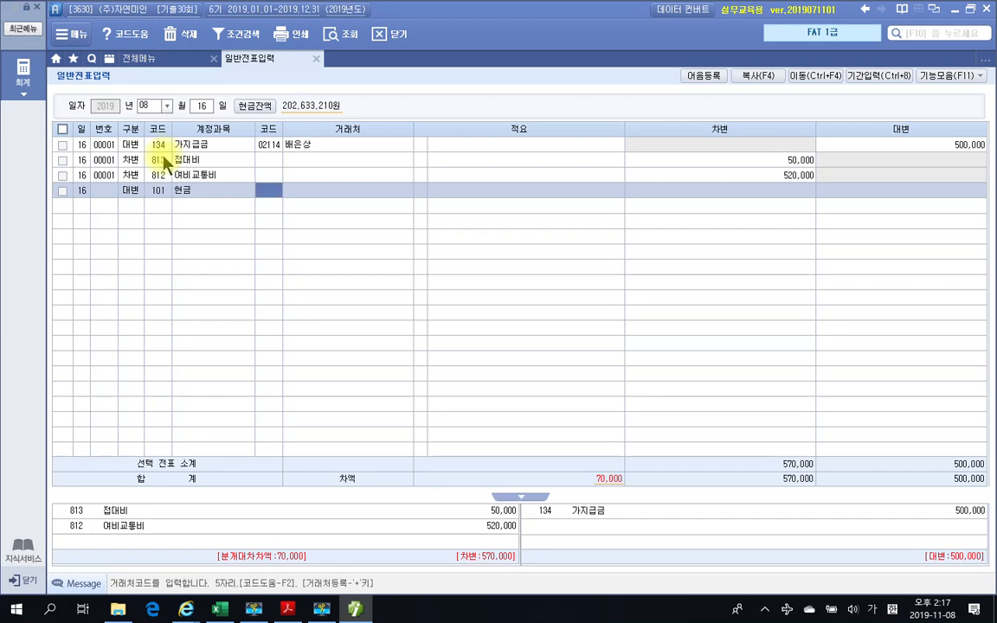
key("Return")
key("Return")
key("Return")
type("70000")
key("Return")
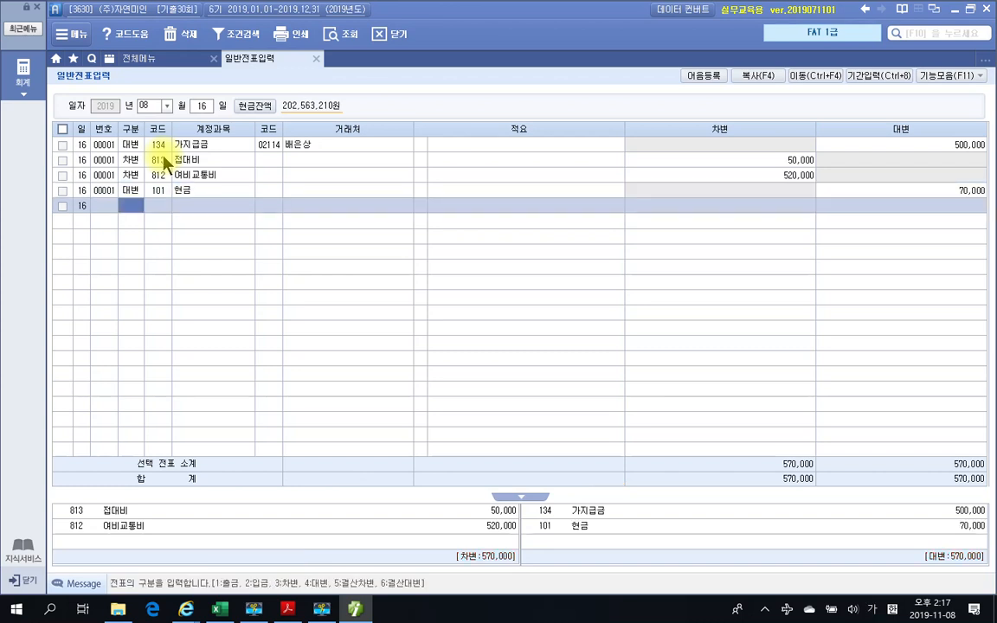
left_click(150, 176)
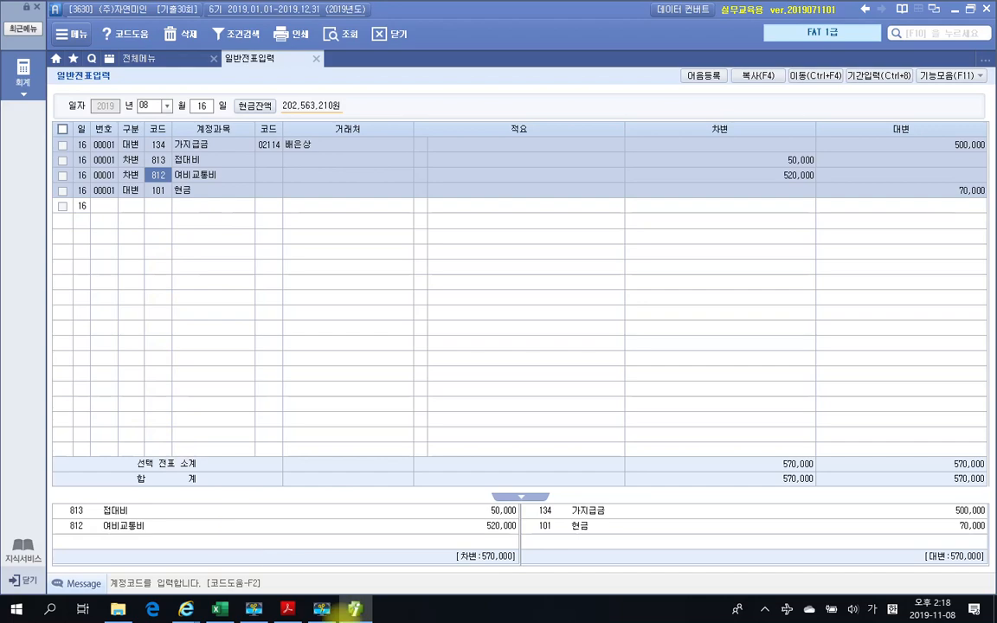
left_click(355, 610)
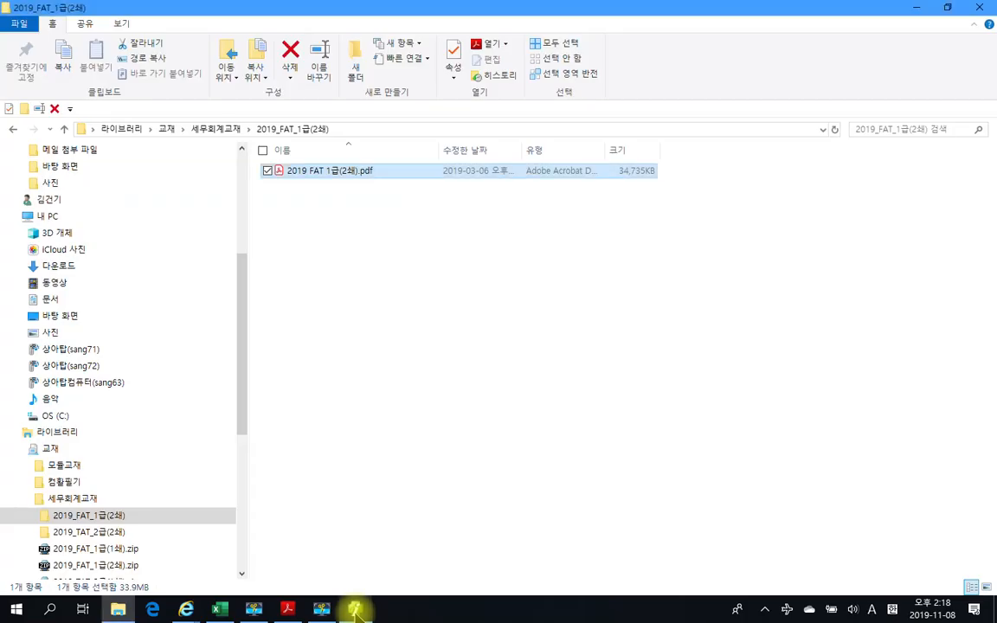
left_click(355, 610)
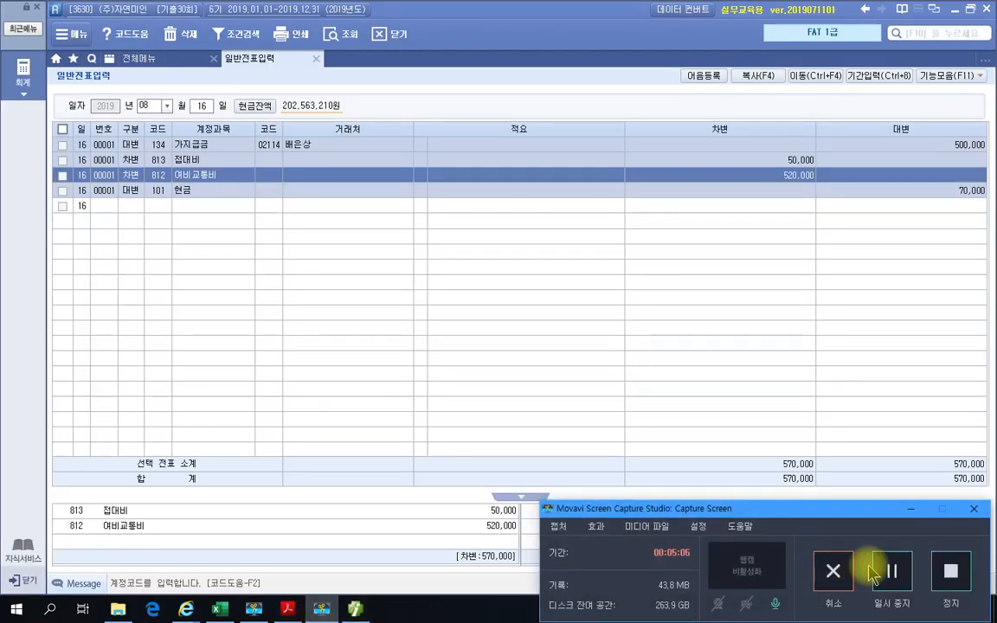
left_click(910, 509)
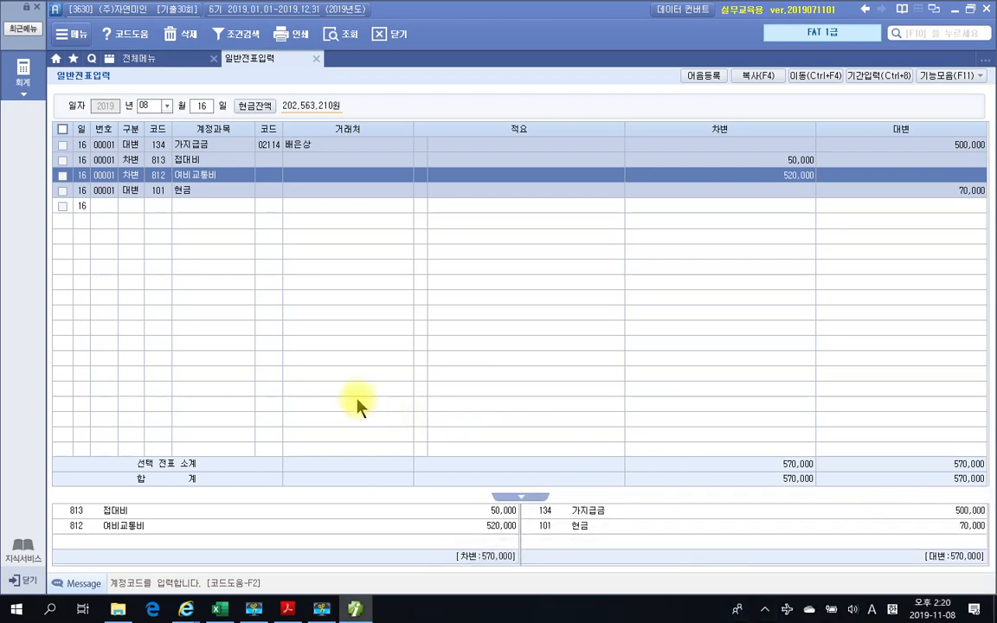
Step: Switch to the PDF in Acrobat Reader and temporarily box the 합계 total and the 거래처 선물비 column, clearing the marks after review
left_click(288, 609)
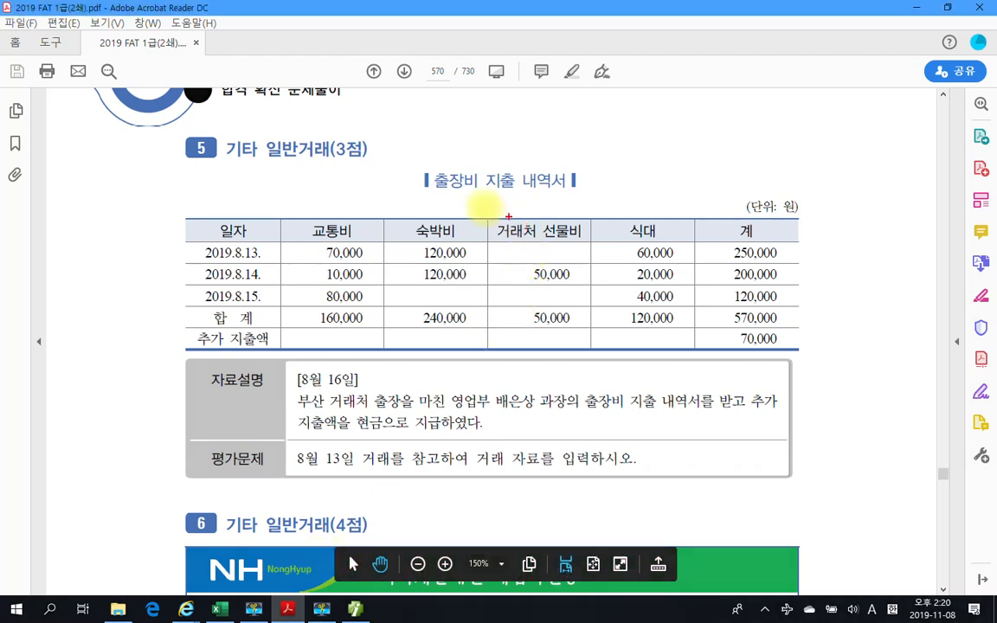
left_click_drag(703, 302, 789, 332)
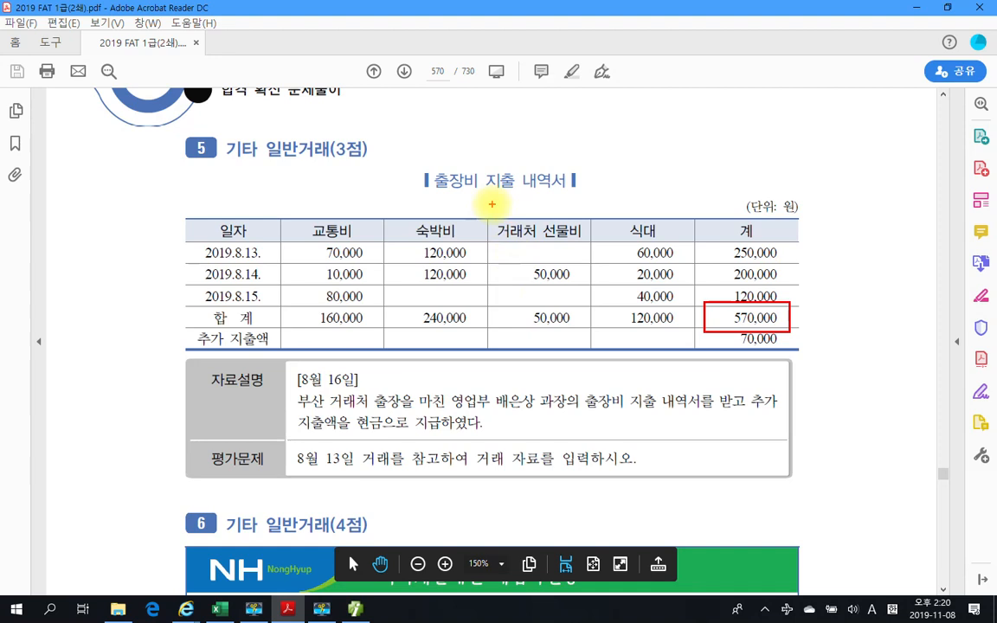
left_click_drag(491, 205, 593, 362)
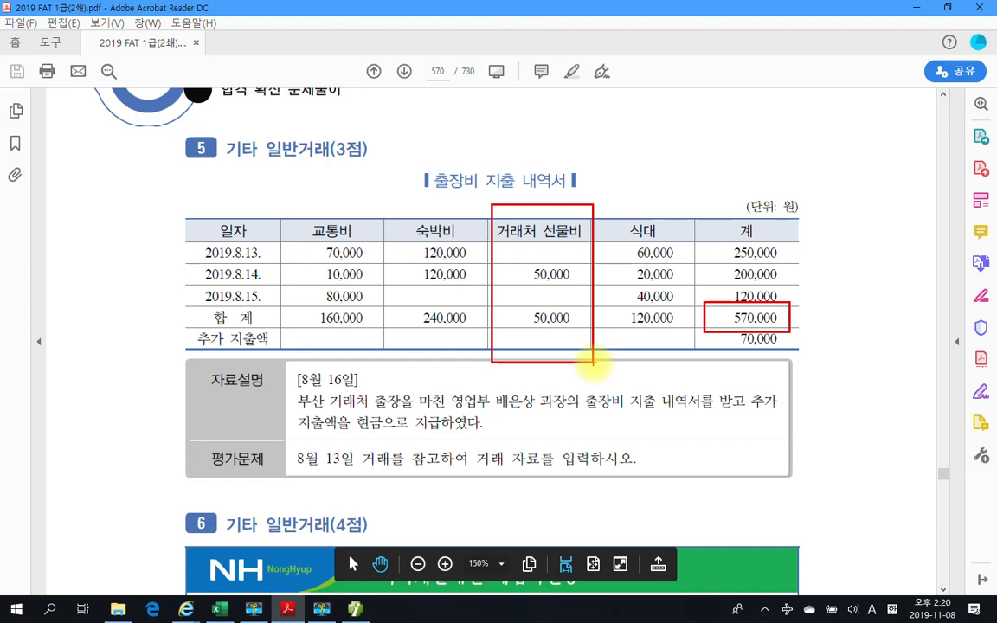
key("Escape")
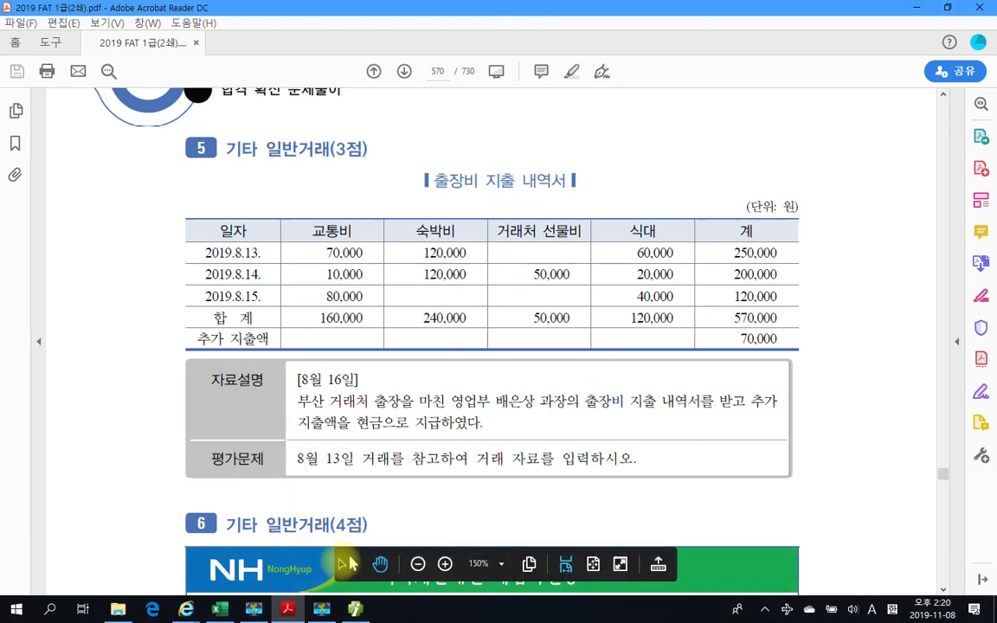
Step: Review question 6's 지역개발채권 매입확인증 and its August 20 transaction description on the following page
scroll(445, 475, "down", 5)
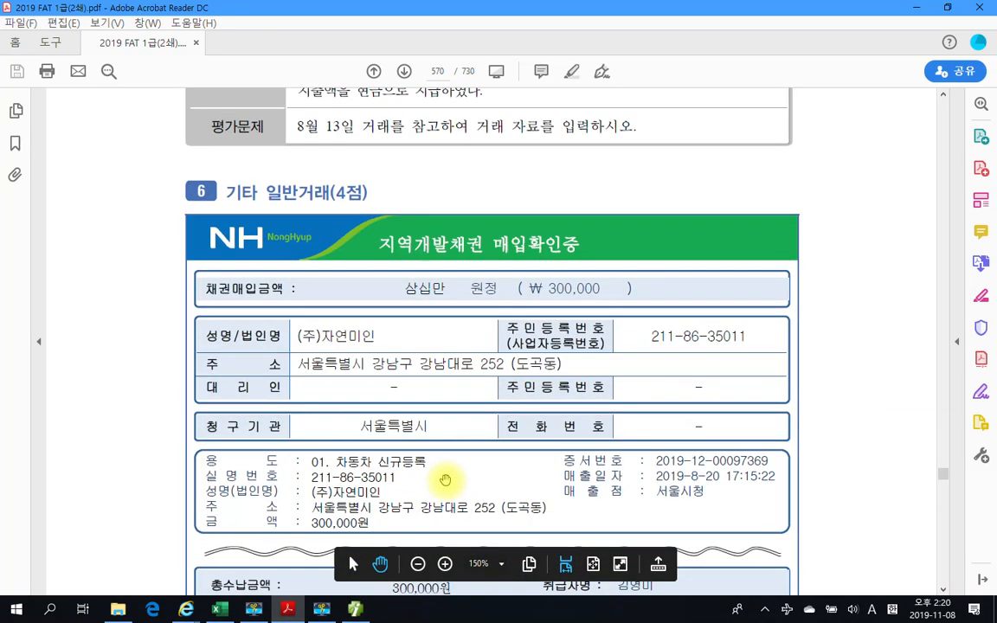
scroll(445, 478, "down", 2)
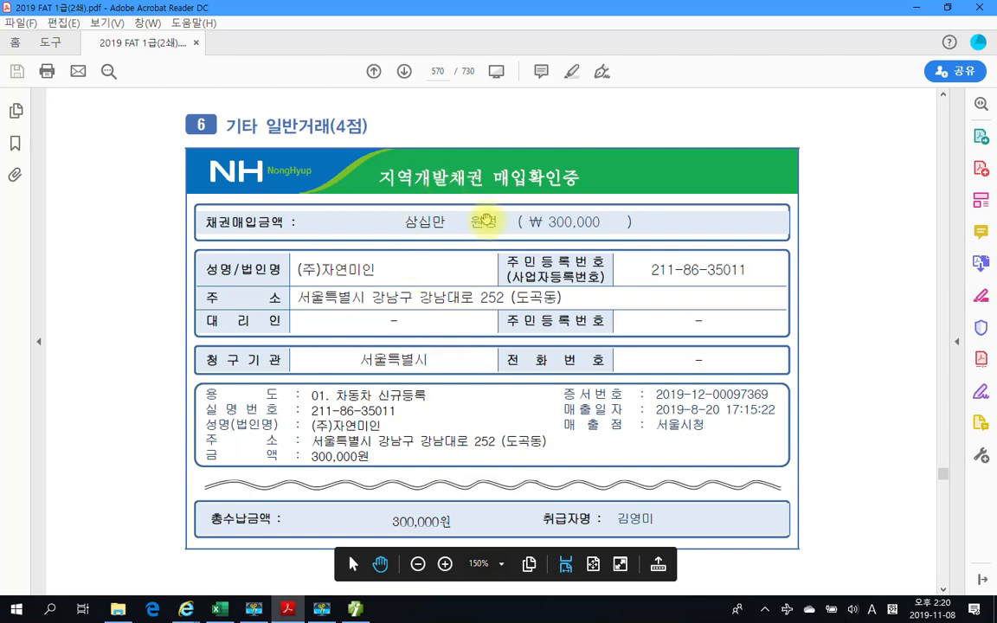
scroll(487, 219, "down", 3)
scroll(487, 219, "down", 3)
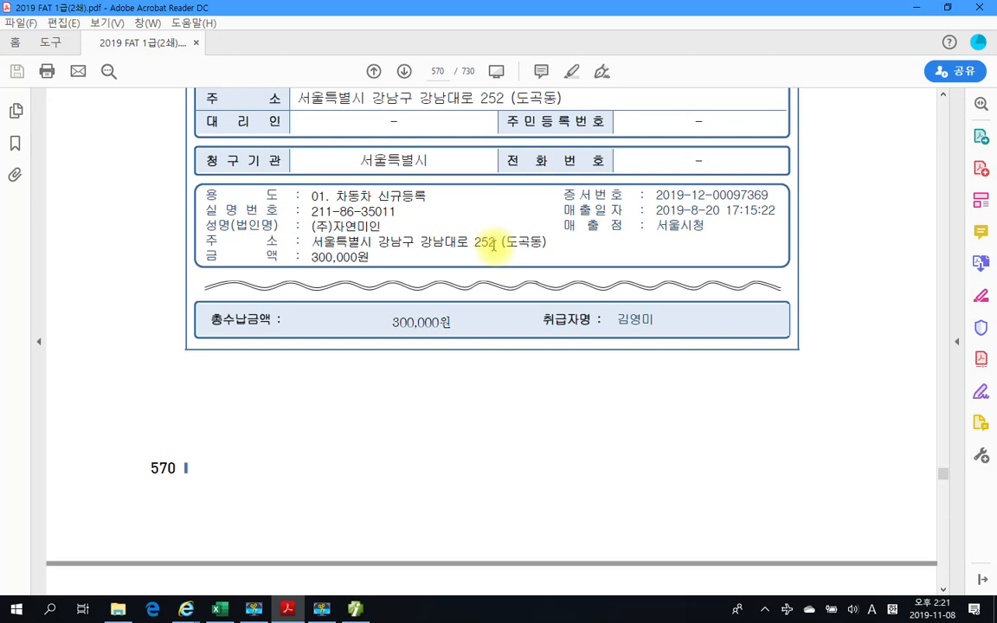
scroll(490, 244, "down", 8)
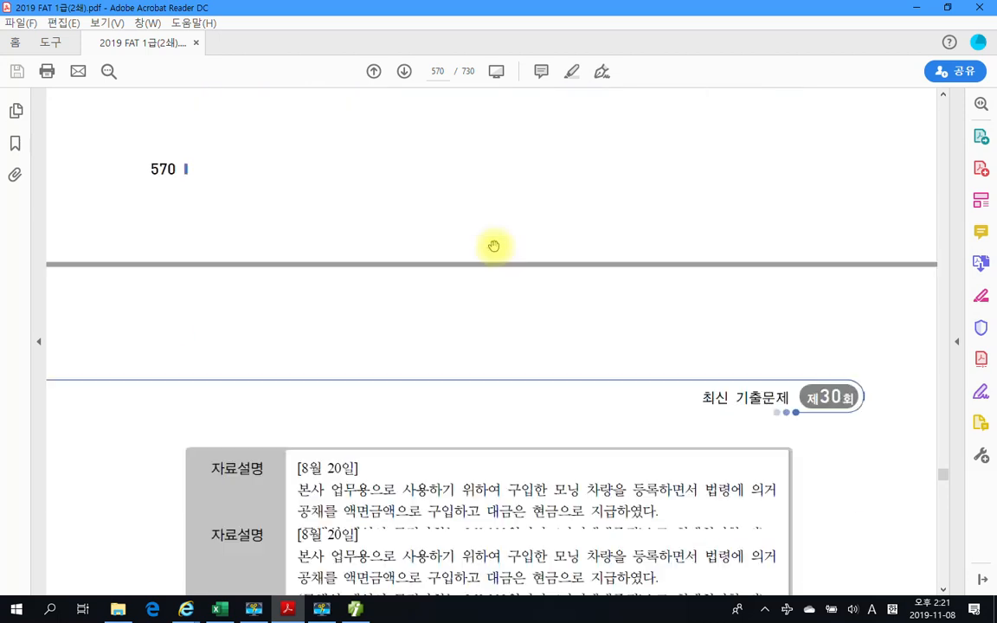
scroll(490, 244, "up", 7)
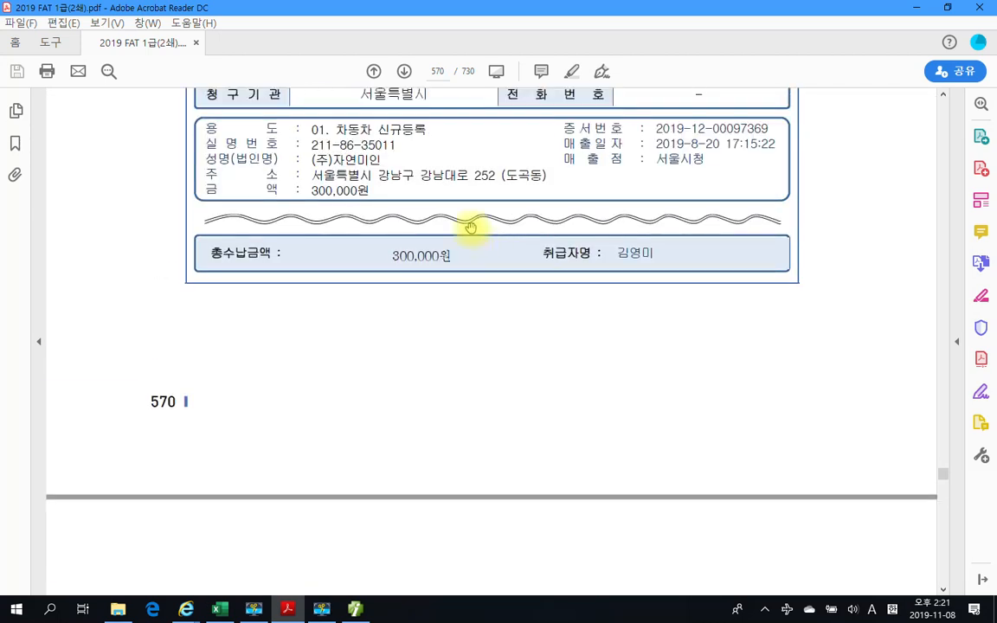
scroll(405, 277, "up", 2)
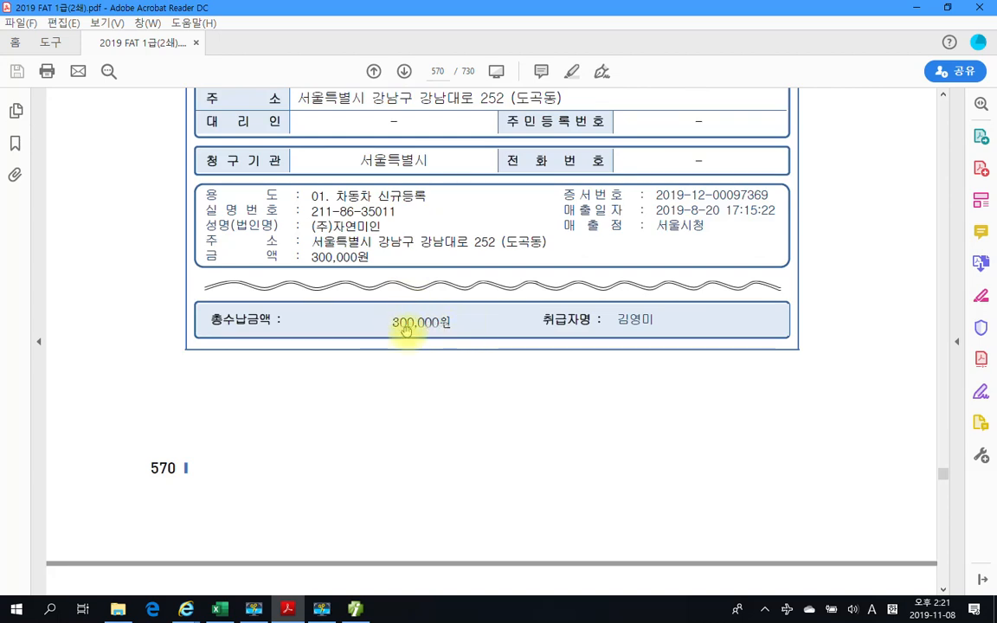
scroll(445, 545, "down", 5)
scroll(438, 486, "down", 3)
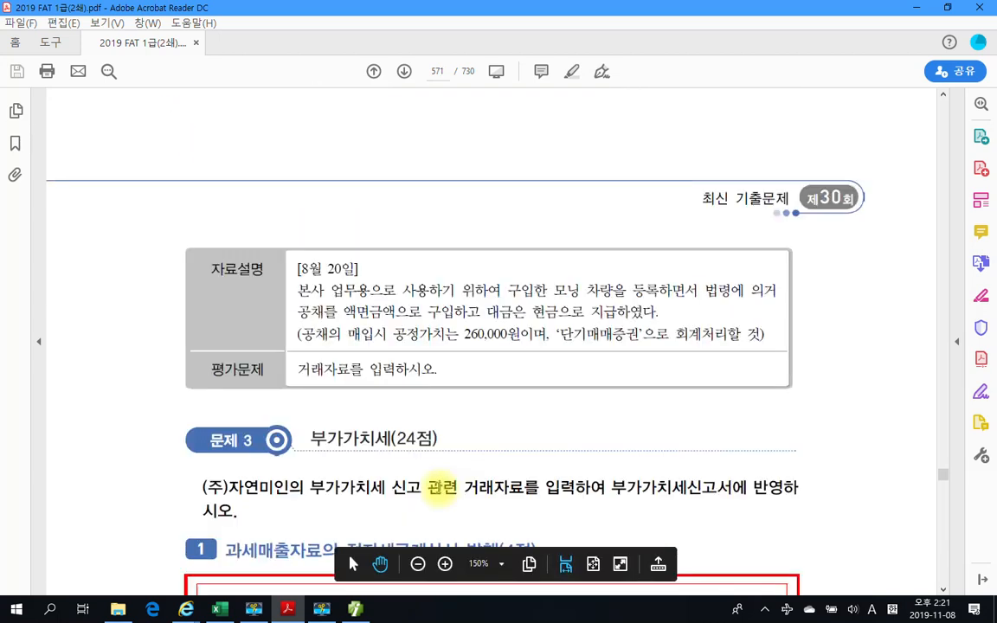
Step: Temporarily box the August 20 description and mark 공채, 단기매매증권, 260,000 and 공정가치, clearing all marks after review
left_click_drag(142, 220, 836, 422)
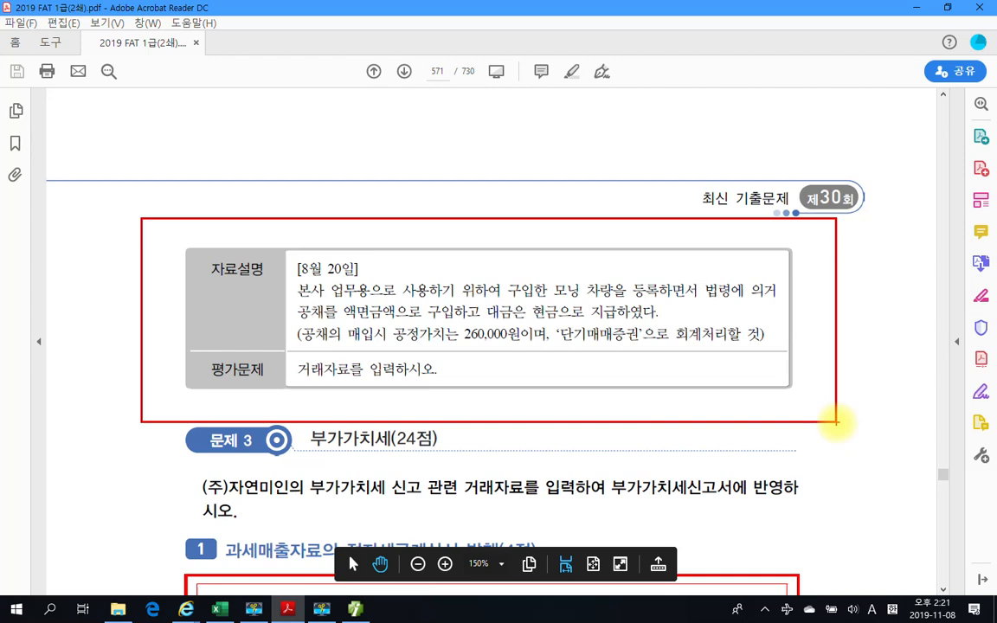
mouse_move(325, 301)
left_mouse_down()
mouse_move(295, 325)
mouse_move(331, 313)
left_mouse_up()
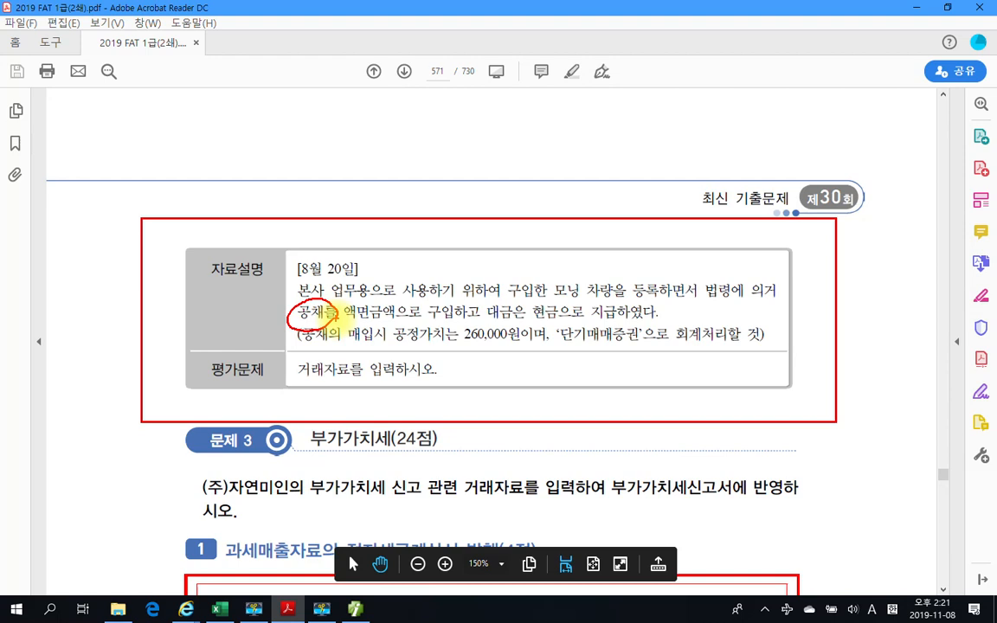
left_click_drag(304, 329, 312, 333)
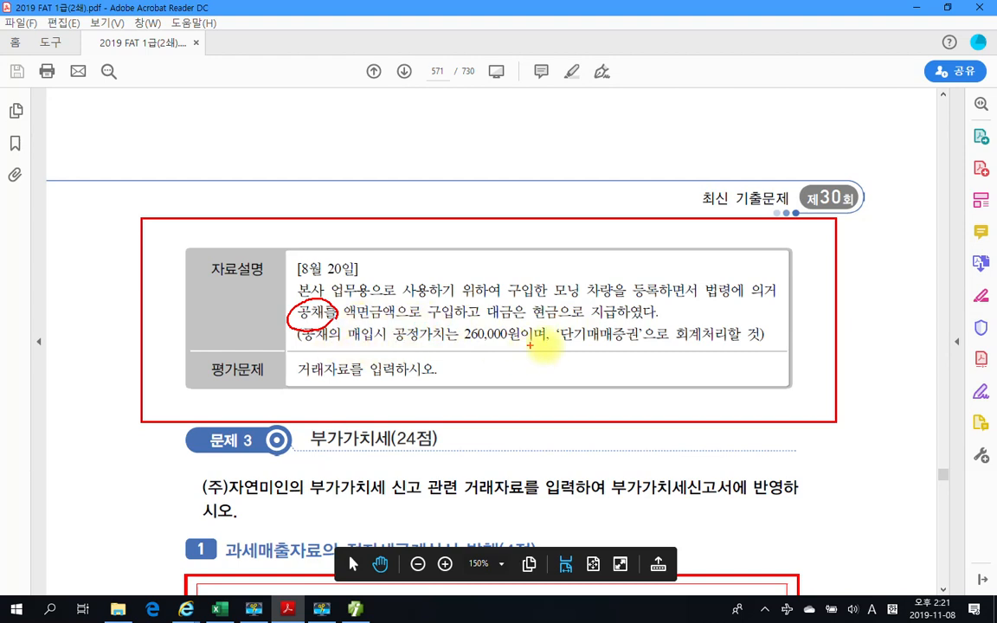
left_click_drag(556, 342, 640, 345)
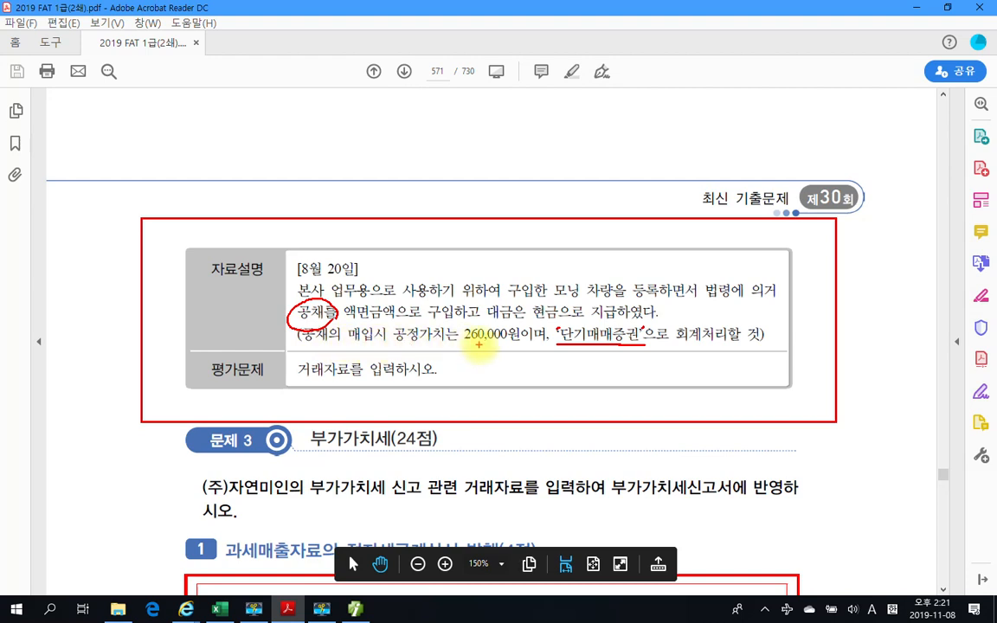
left_click_drag(464, 344, 515, 343)
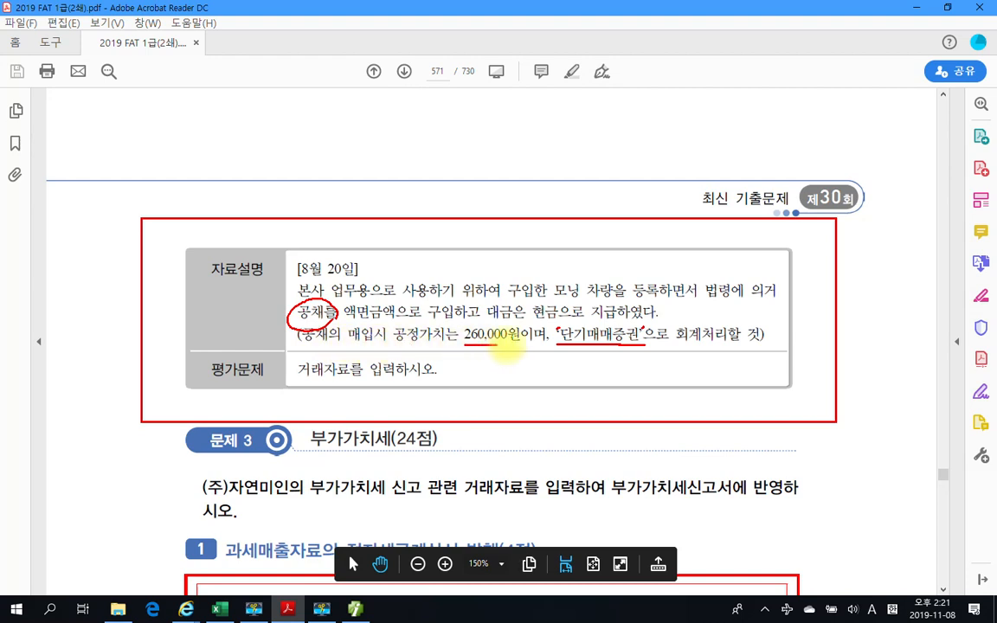
left_click_drag(394, 342, 450, 342)
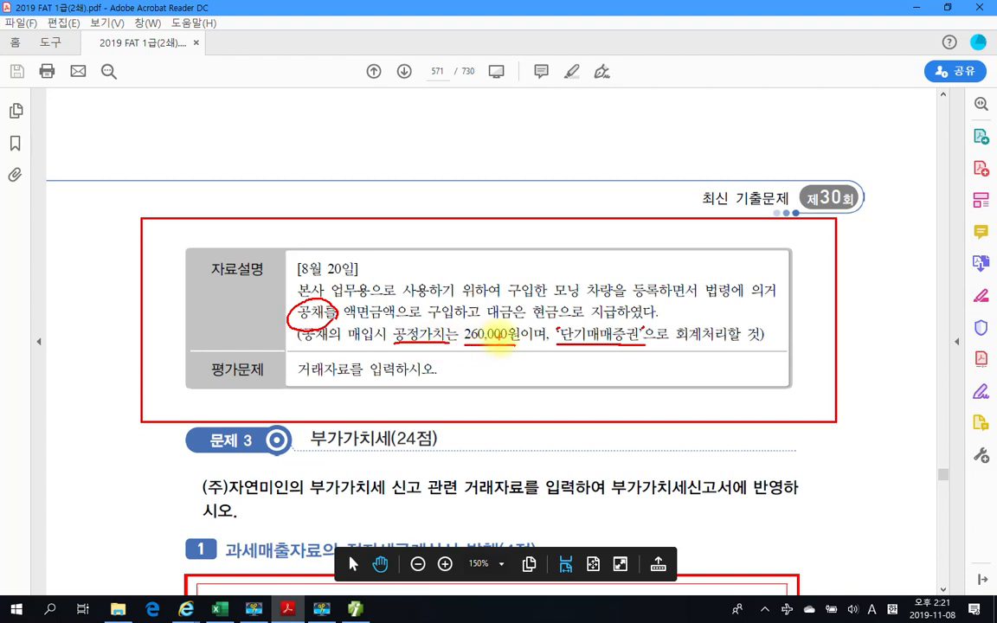
key("Escape")
Step: Recheck the 총수납금액 on the bond purchase certificate against the August 20 description
scroll(352, 360, "up", 10)
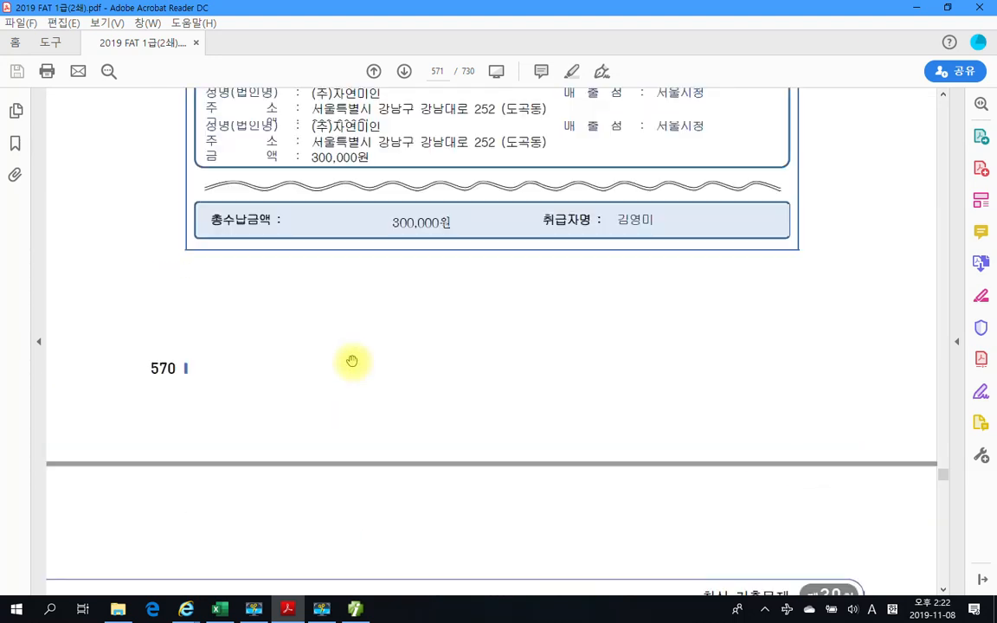
left_click_drag(356, 294, 474, 369)
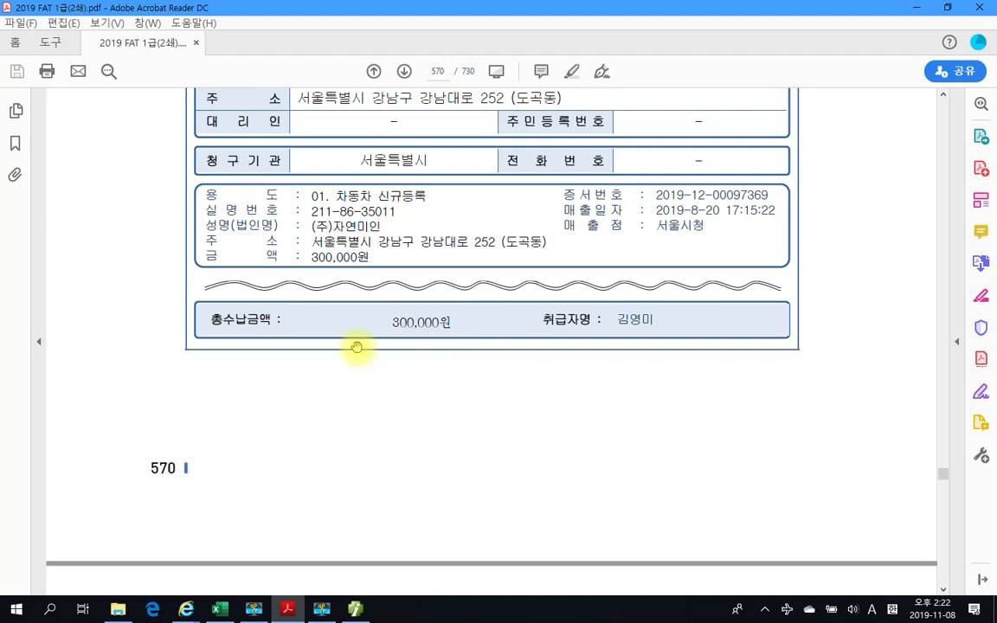
scroll(447, 345, "down", 5)
scroll(448, 349, "down", 4)
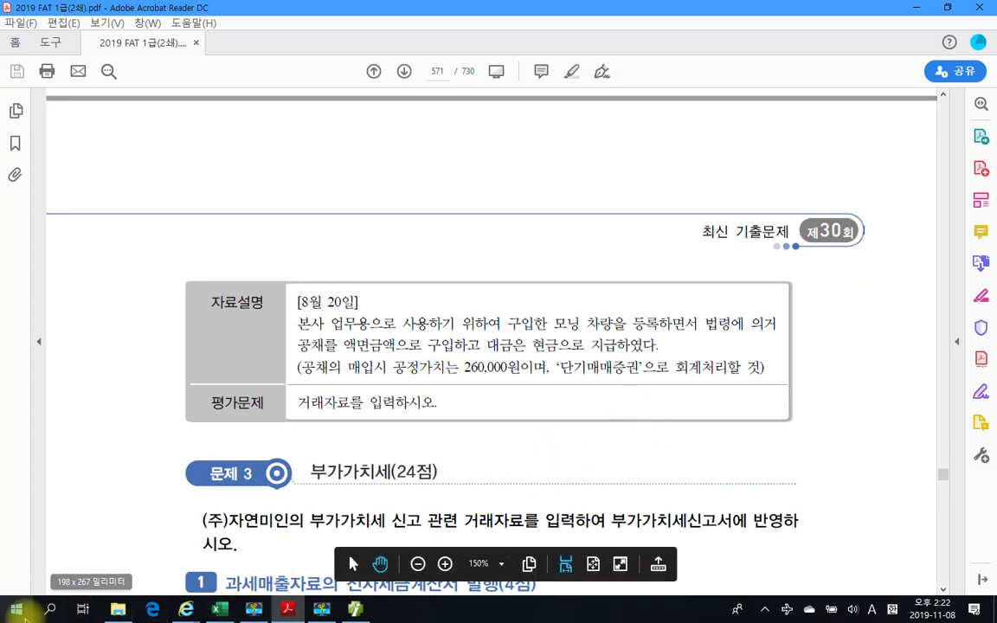
Step: Open a blank Notepad document over the PDF for explanatory notes on question 6
left_click(18, 610)
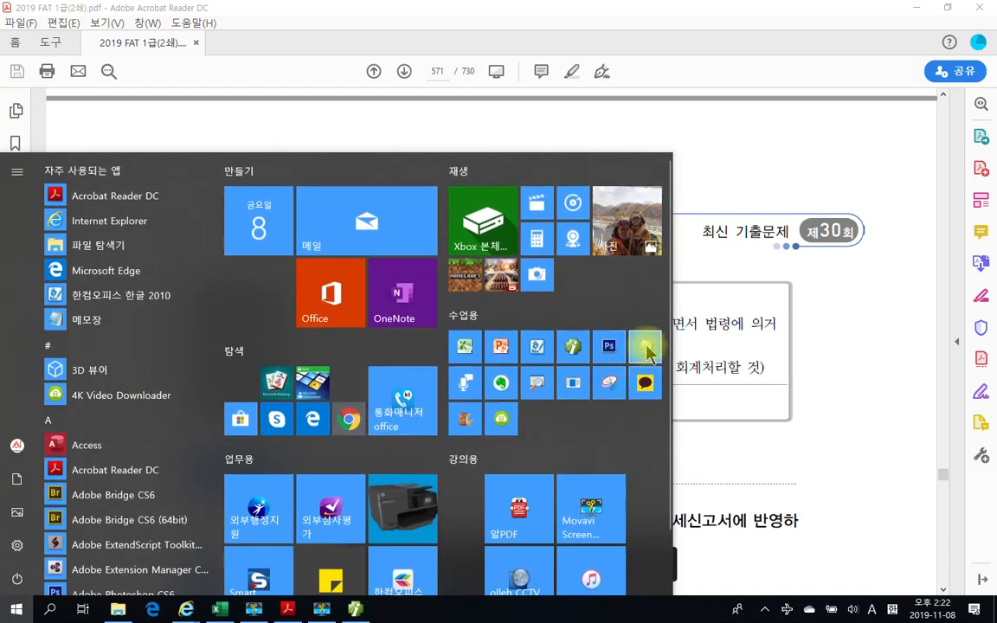
left_click(644, 346)
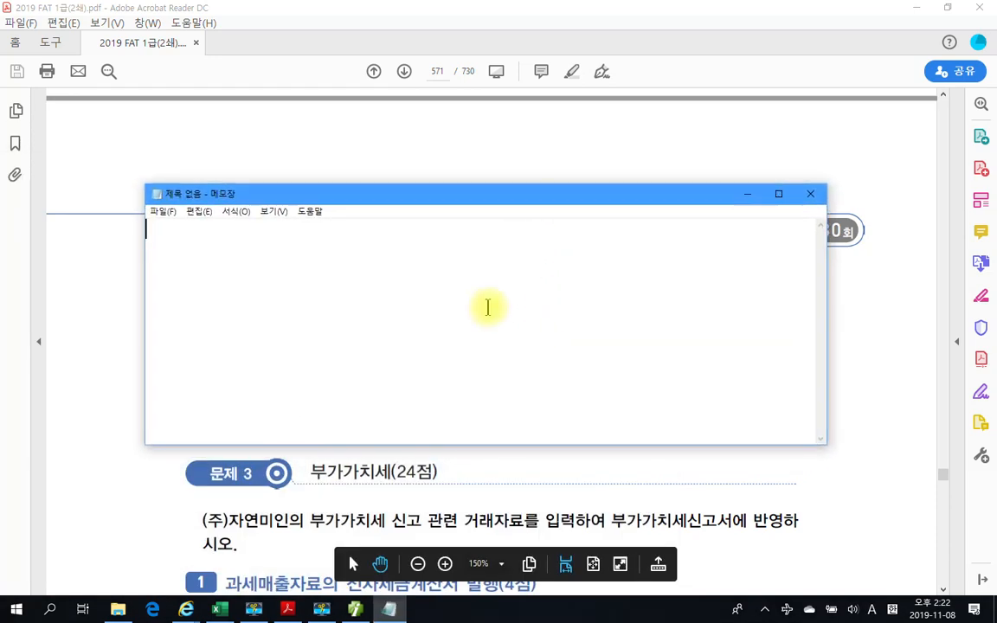
key("Return")
type("e")
key("BackSpace")
key("BackSpace")
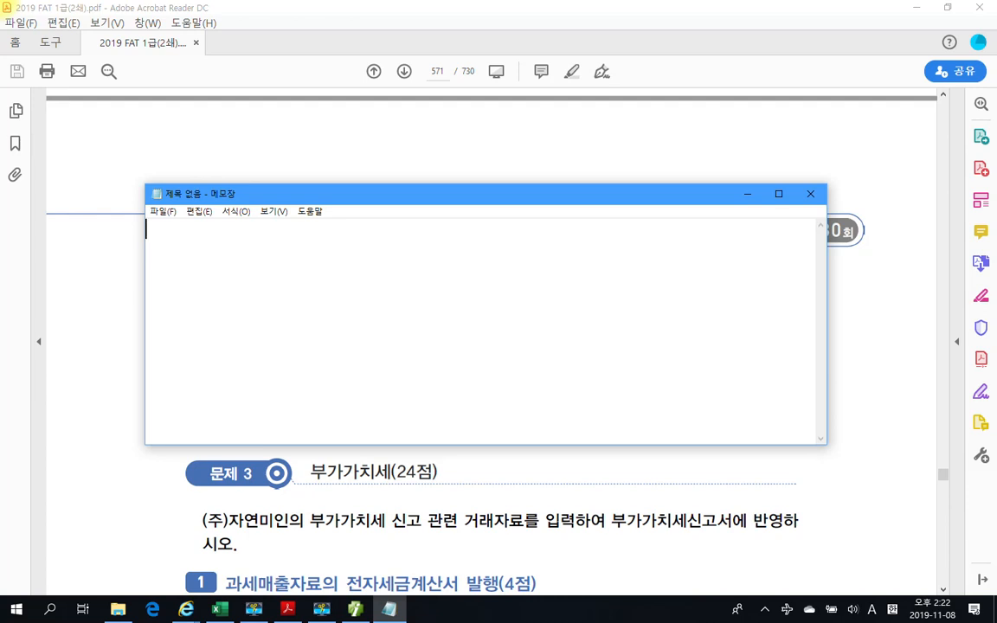
type("8")
key("BackSpace")
Step: Start the note's first line with "* 공정가치가 260,000원인 채권을"
type("*")
type(" RH")
key("BackSpace")
key("BackSpace")
key("Hangul")
type("공")
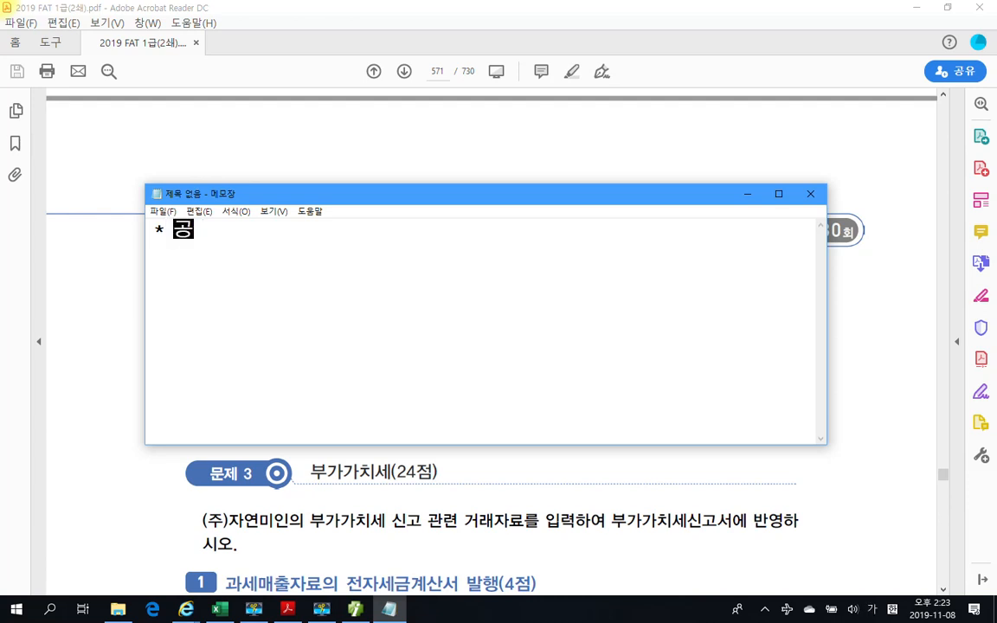
type("정가치가 300")
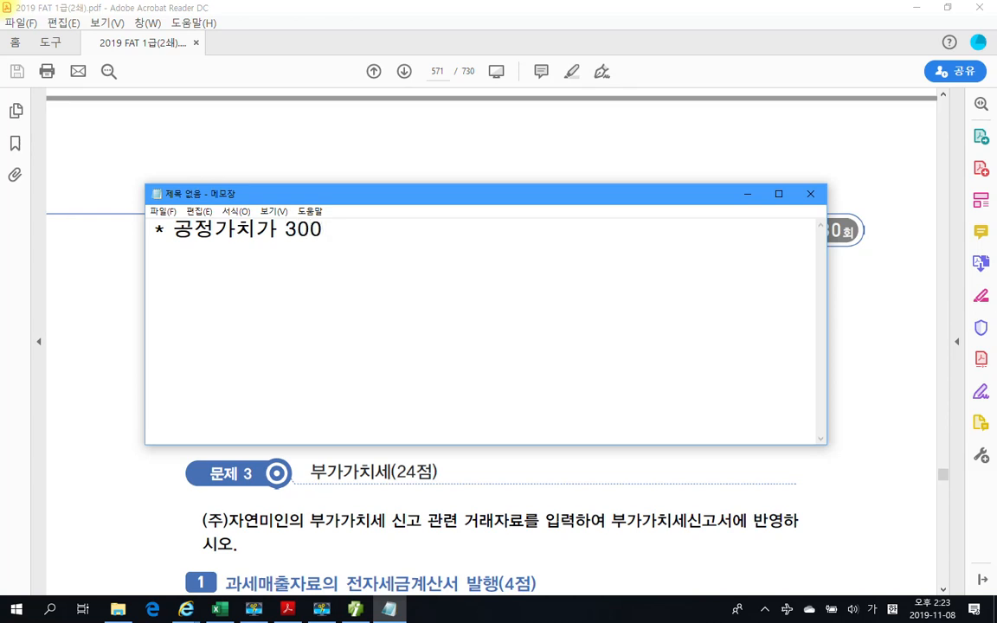
key("BackSpace")
key("BackSpace")
key("BackSpace")
type("260")
type(",000원이")
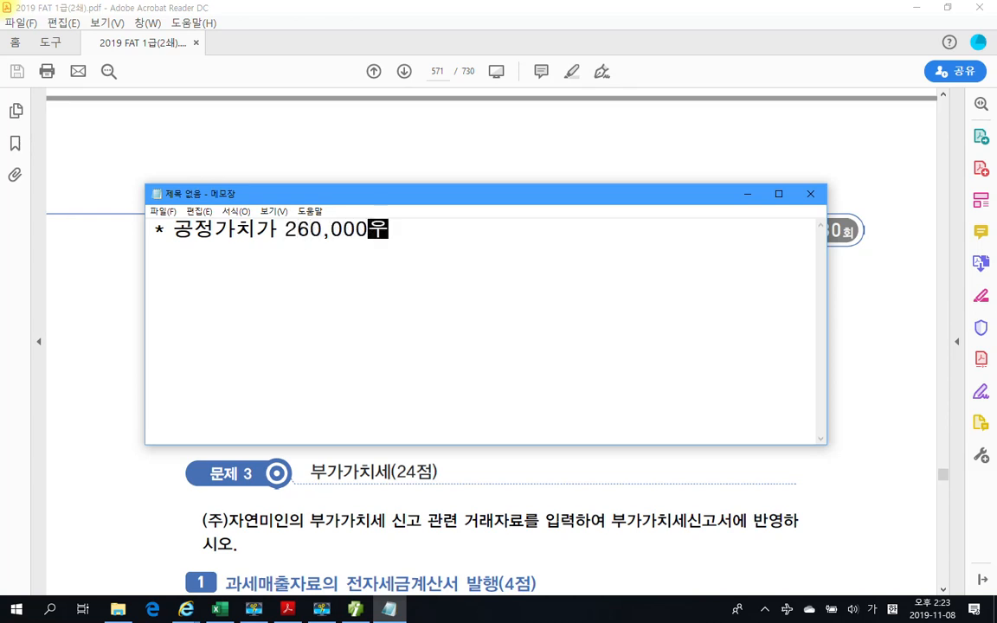
type("ㄴ 채권을 ")
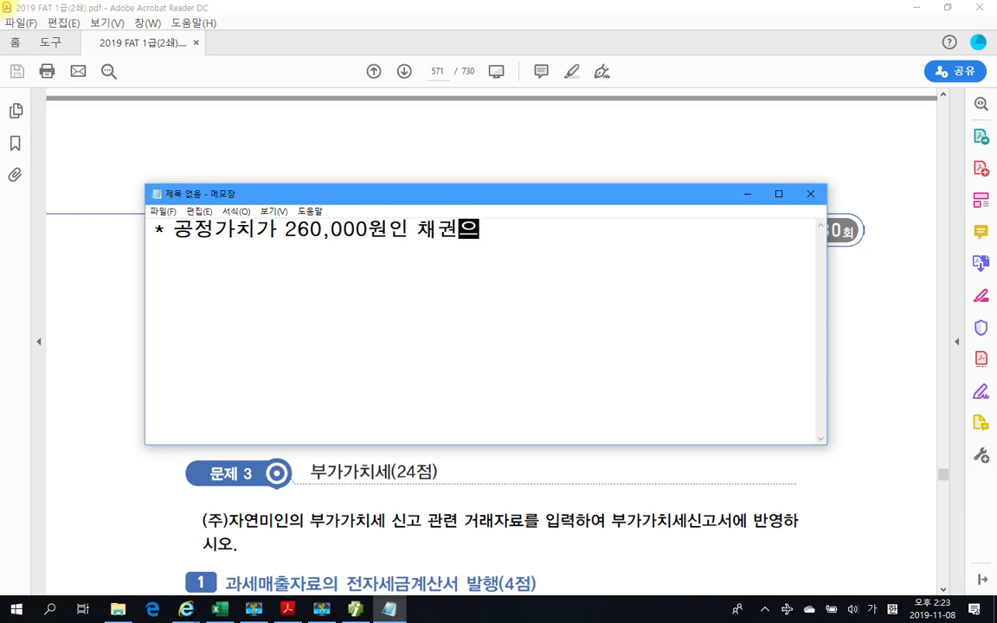
Step: Complete the note's first sentence with "300,000원에 구입하다."
type("300")
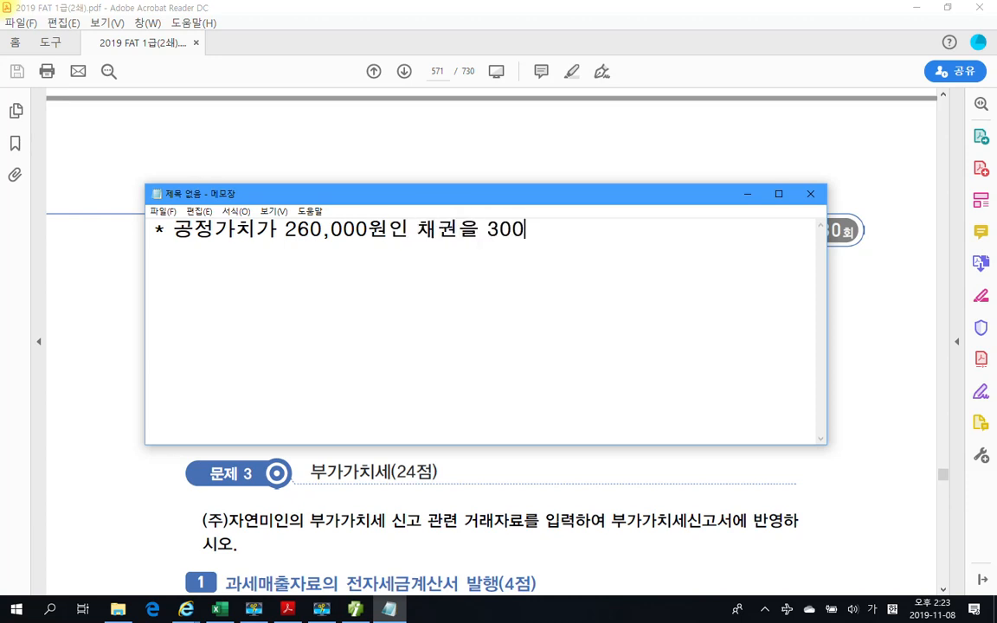
type(",000원")
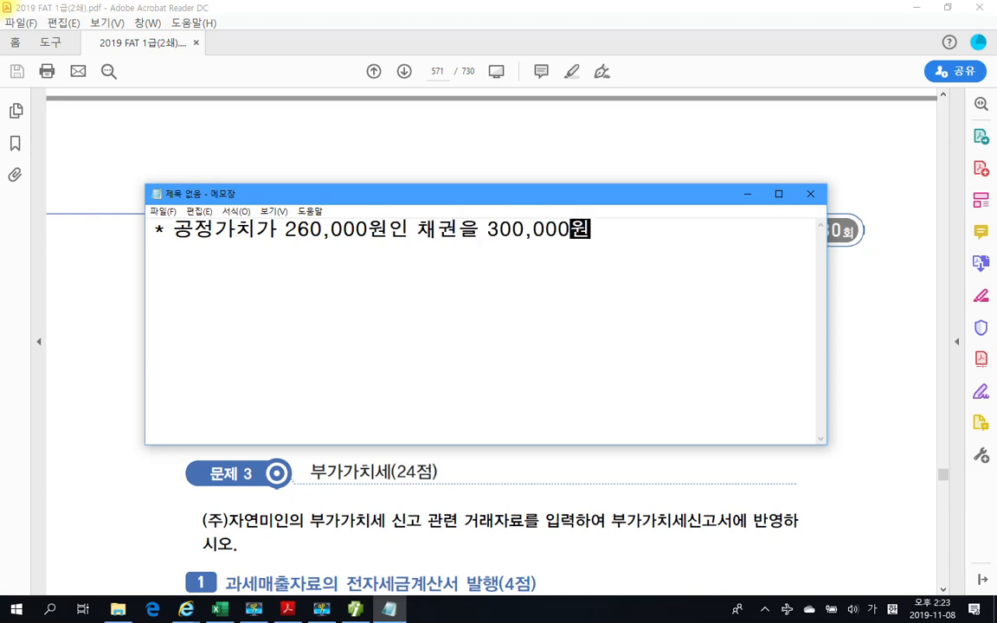
type("에 구입")
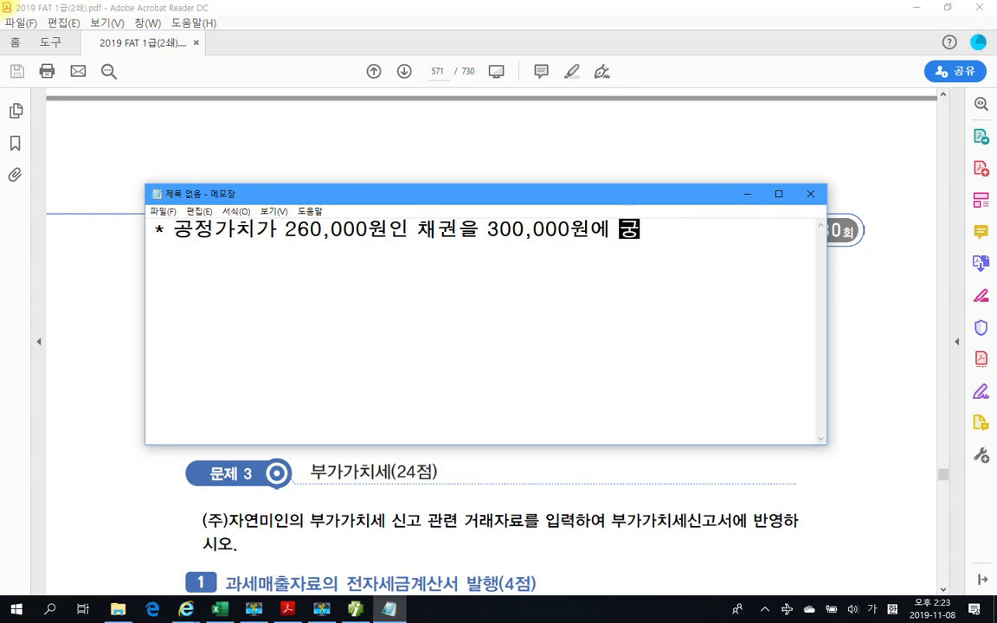
type("하다.")
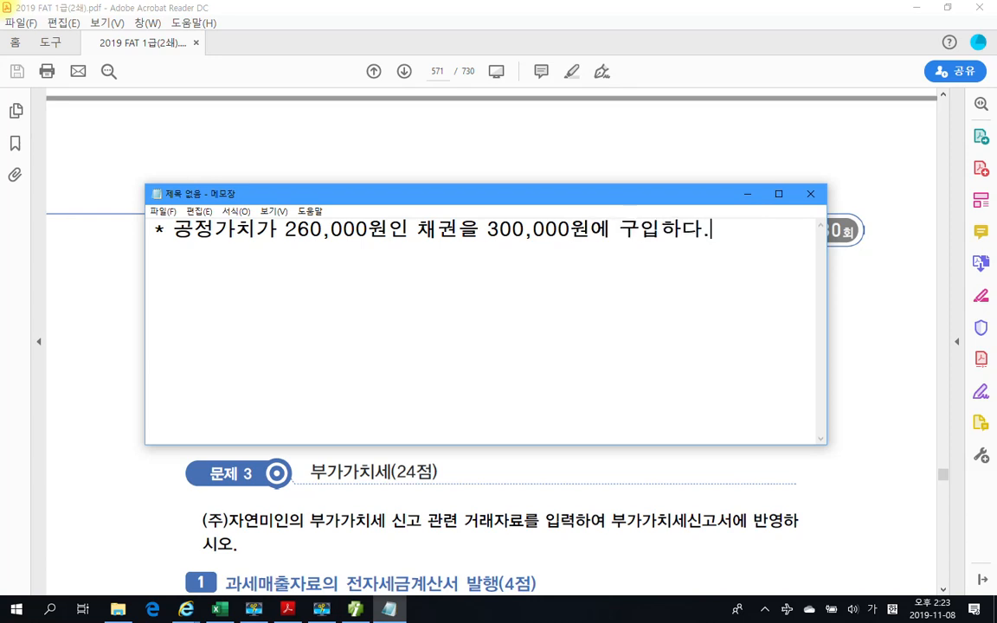
Step: Add a second note line reading "단기매매증권으로 하기로 했다."
key("Return")
type("ㄷ단기매맺")
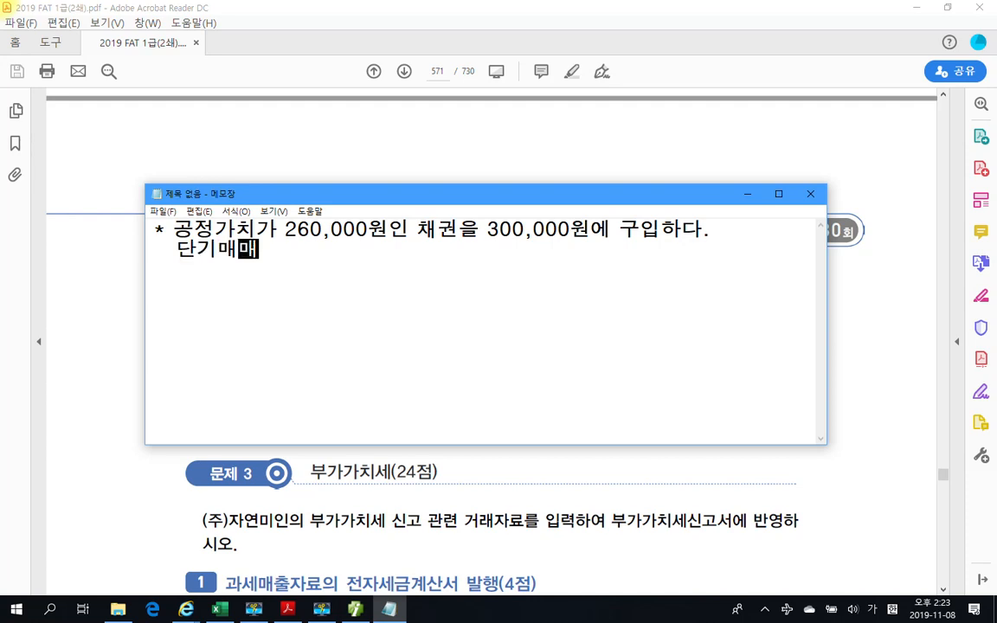
type("증권으로 ")
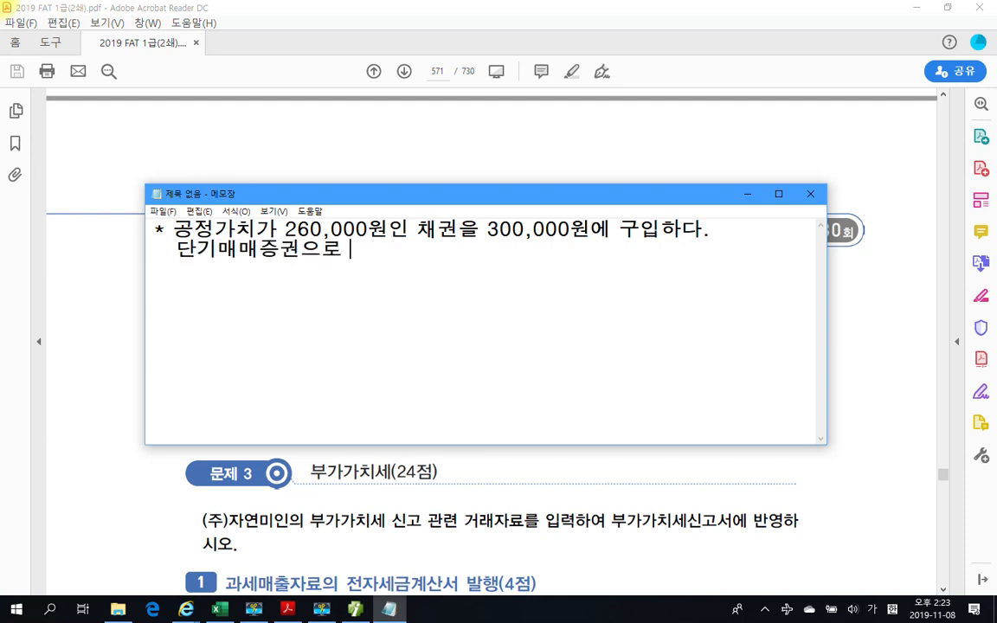
type("하기")
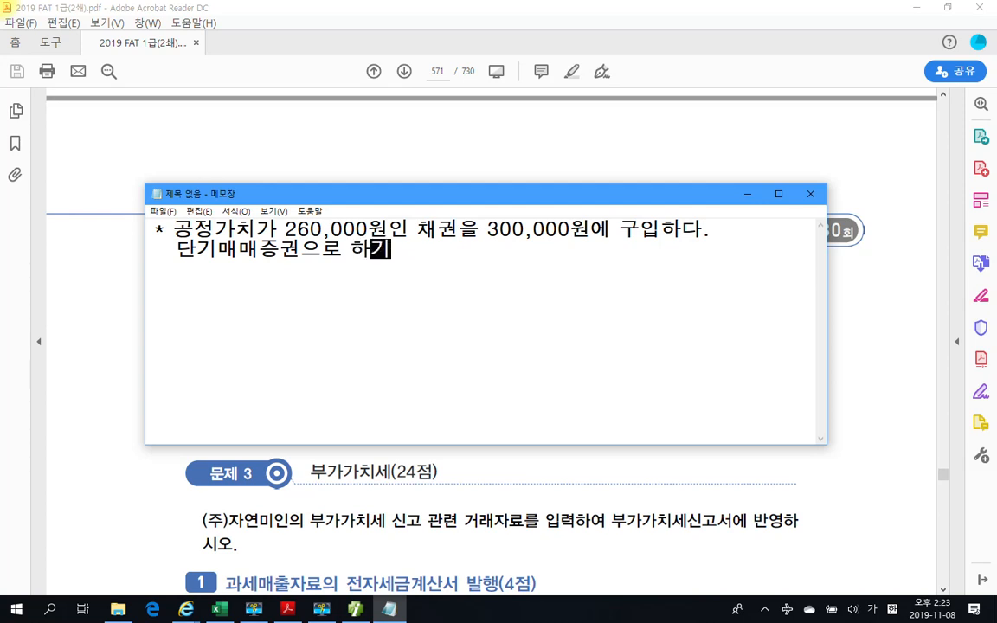
type("로 했다.")
Step: Write the journal entry line "차)단기매매증권 260,000 대)현금 300,000" in the note, leaving a blank line above it
key("Return")
key("Return")
type("차")
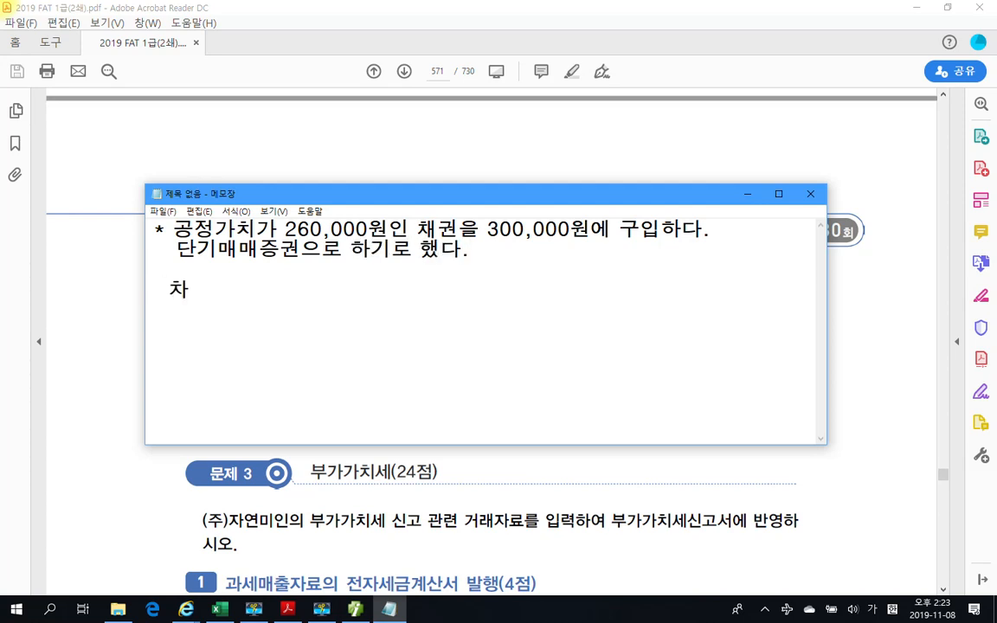
type(")단기매매")
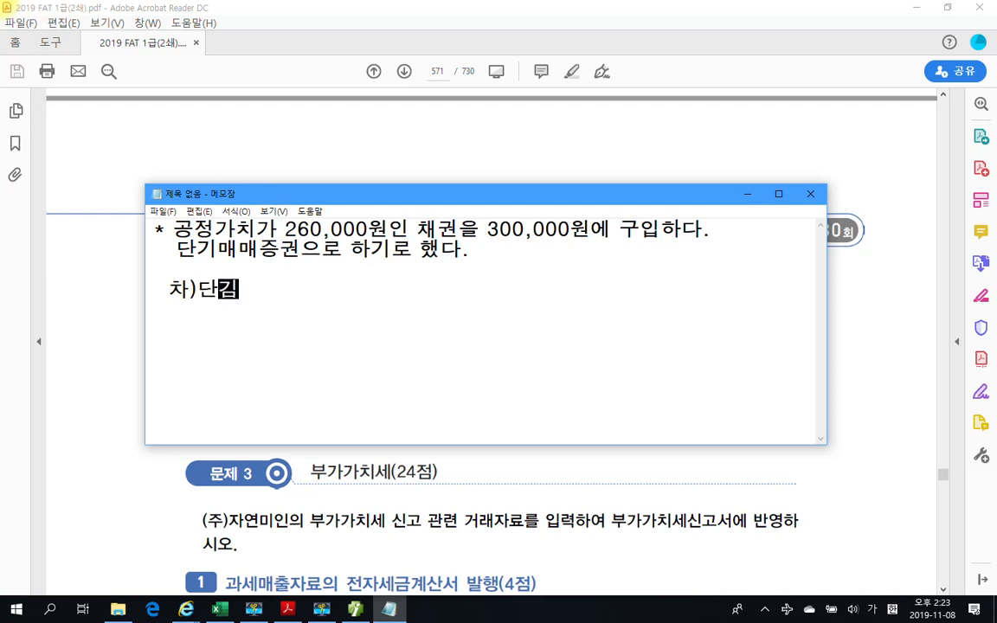
type("증권")
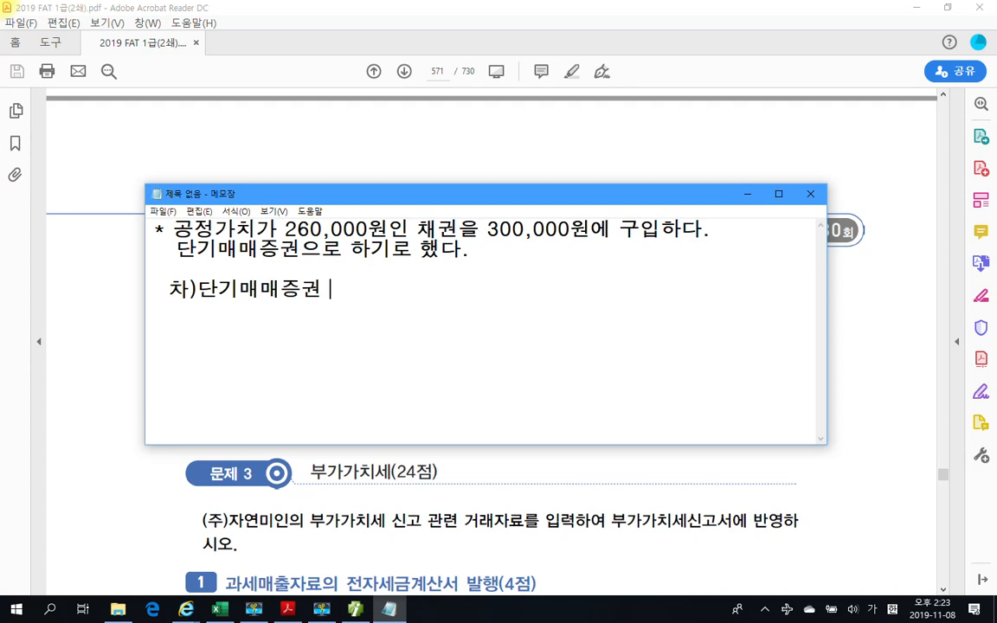
type("260,000      대)")
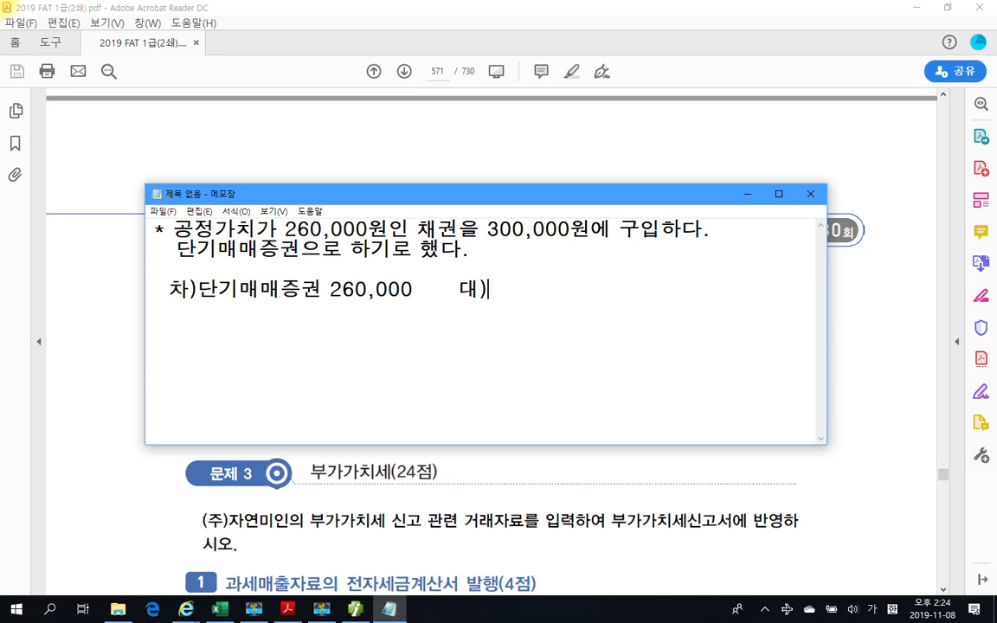
type("현금 300")
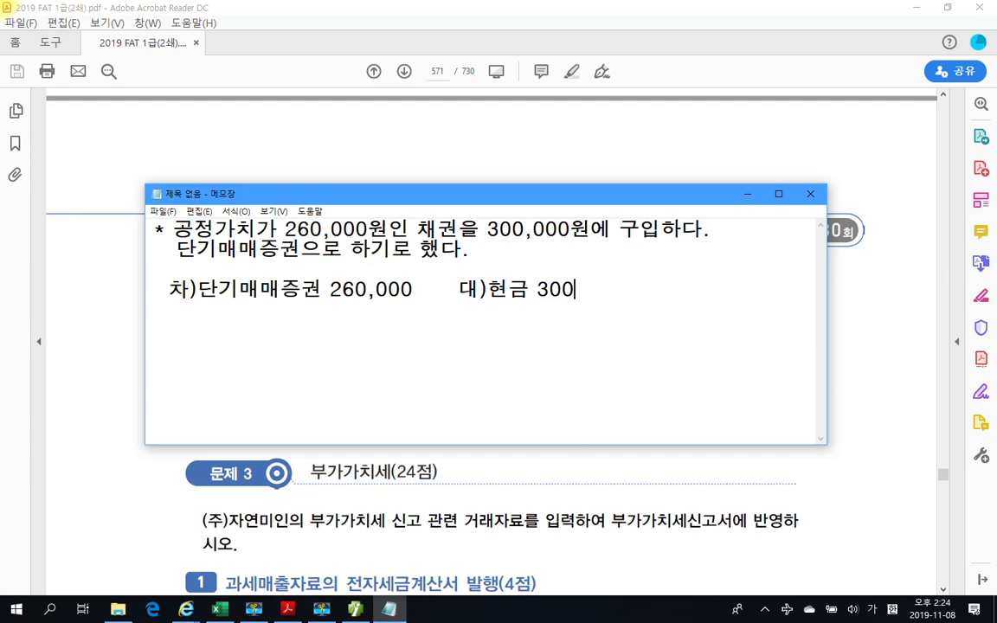
type(",000")
key("Return")
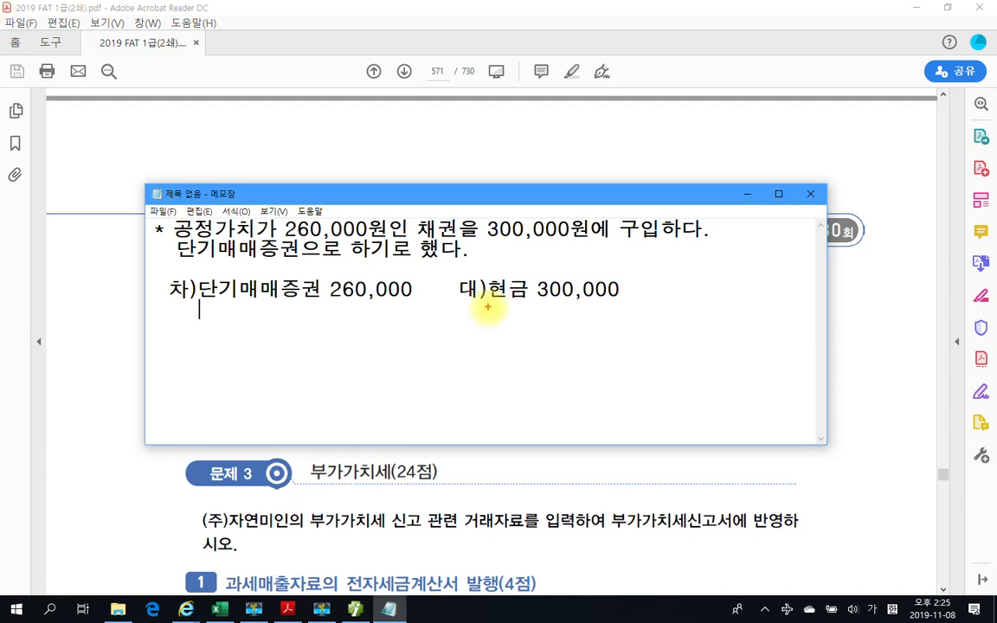
left_click_drag(323, 302, 396, 302)
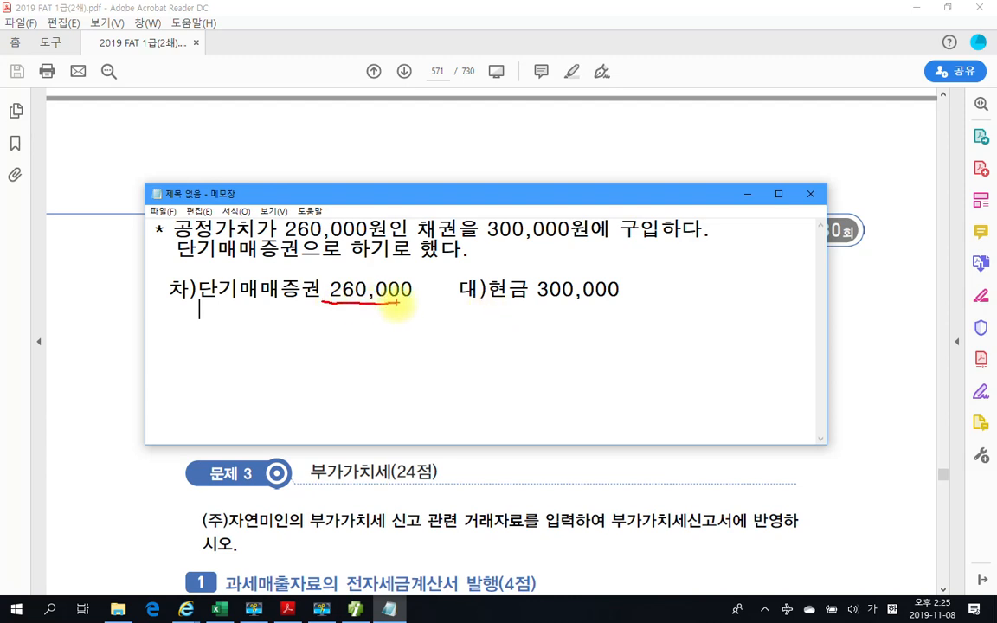
key("Escape")
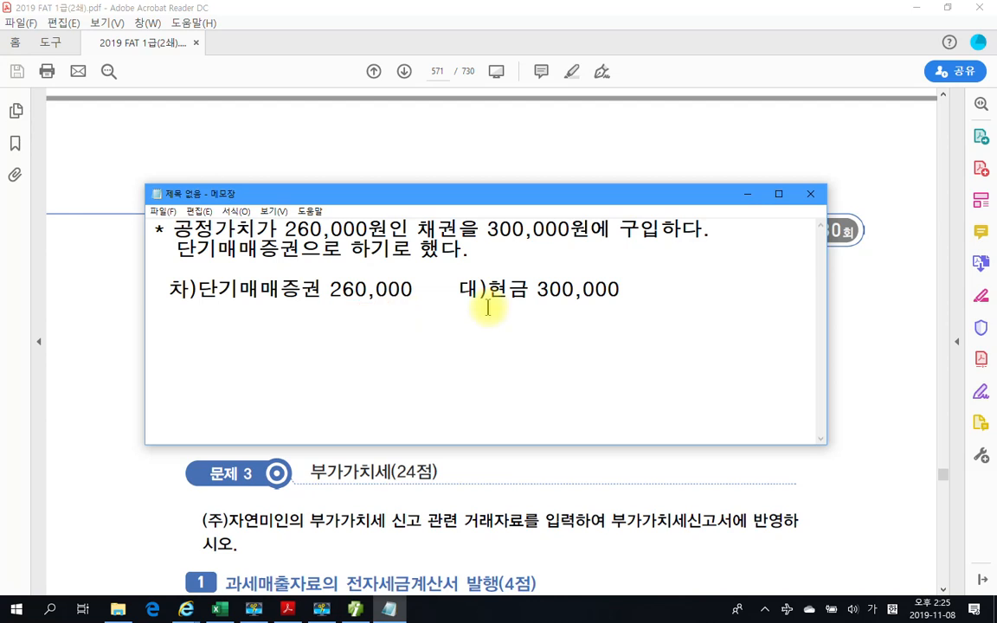
Step: Add the second debit "차량운반구 40,000" to the note, with "(승용차구입 부대비용)" underneath
key("Down")
type("차량운반구   ")
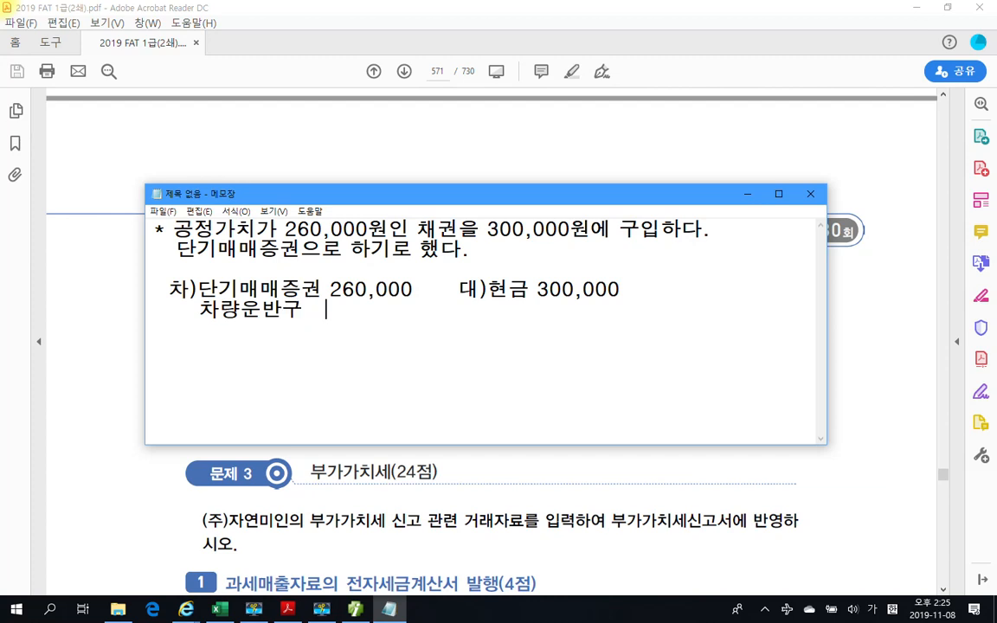
type(" 40,000")
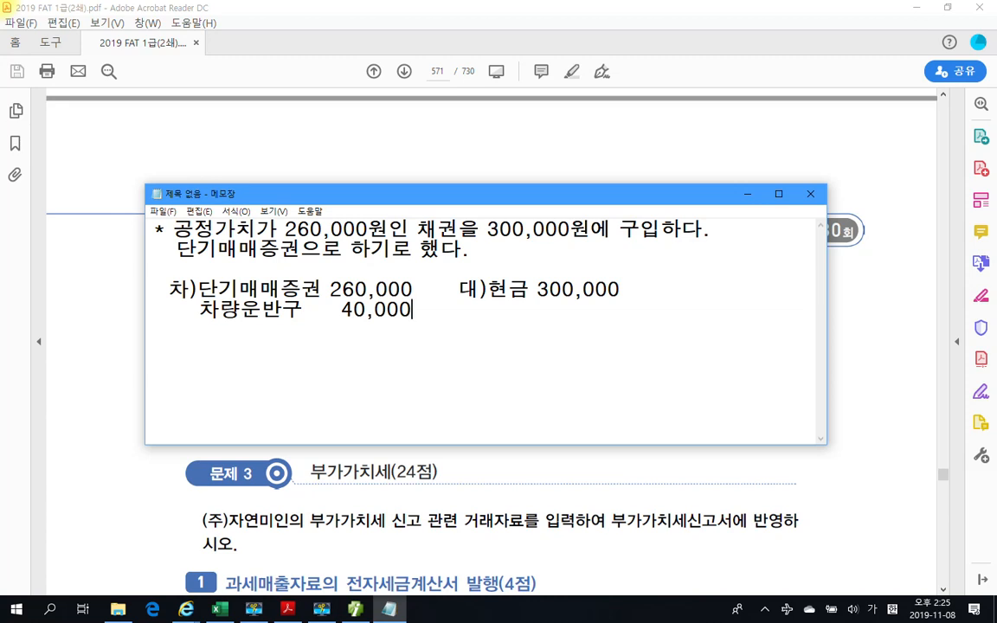
key("Return")
type("(")
type("승용차")
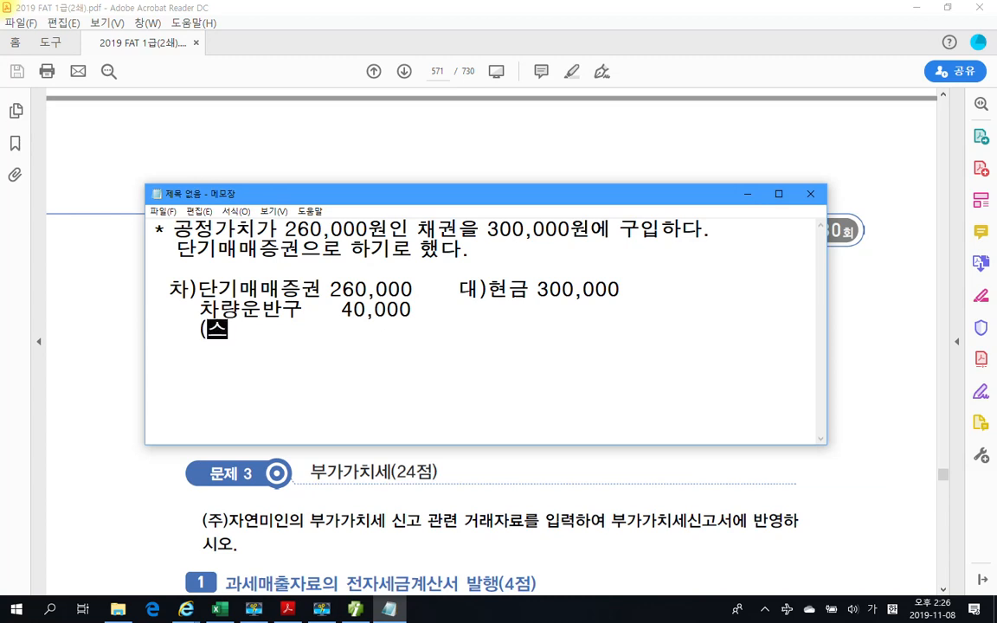
type("구입 부대비용")
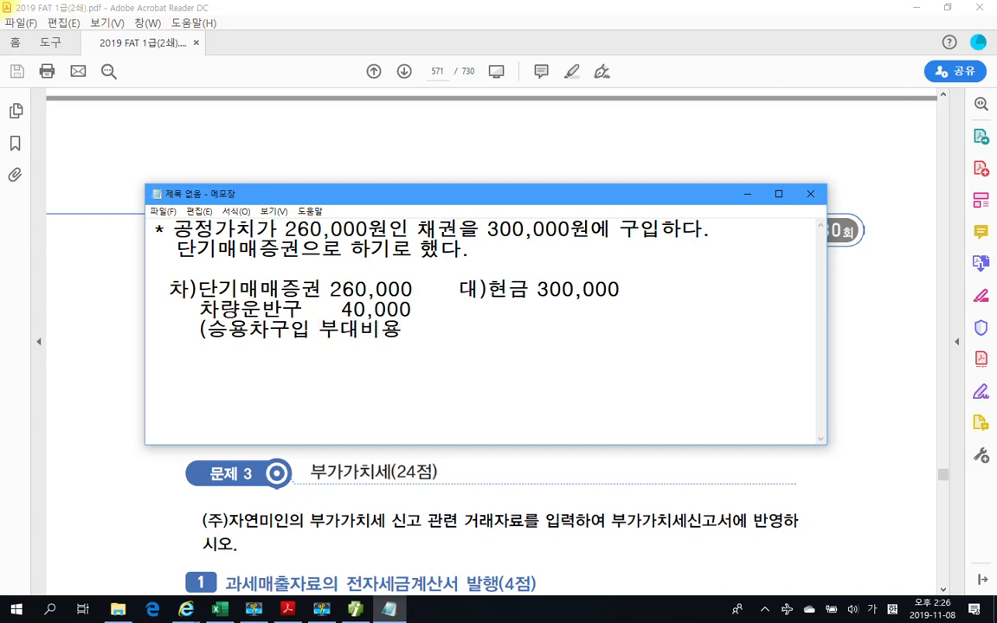
type(")")
Step: Switch to the accounting program and set the general voucher entry date to August 20
left_click(879, 324)
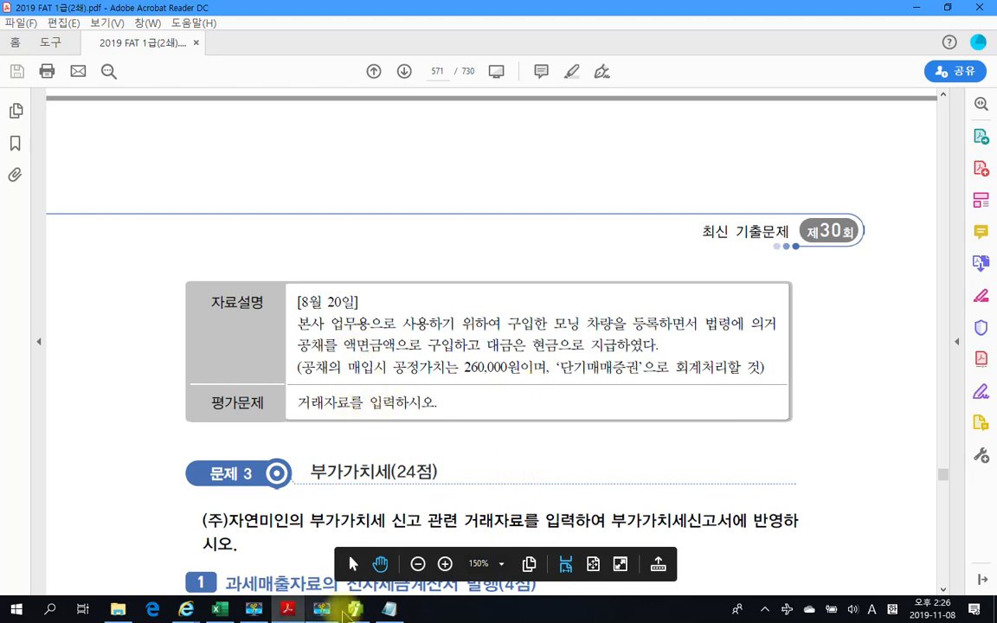
left_click(356, 609)
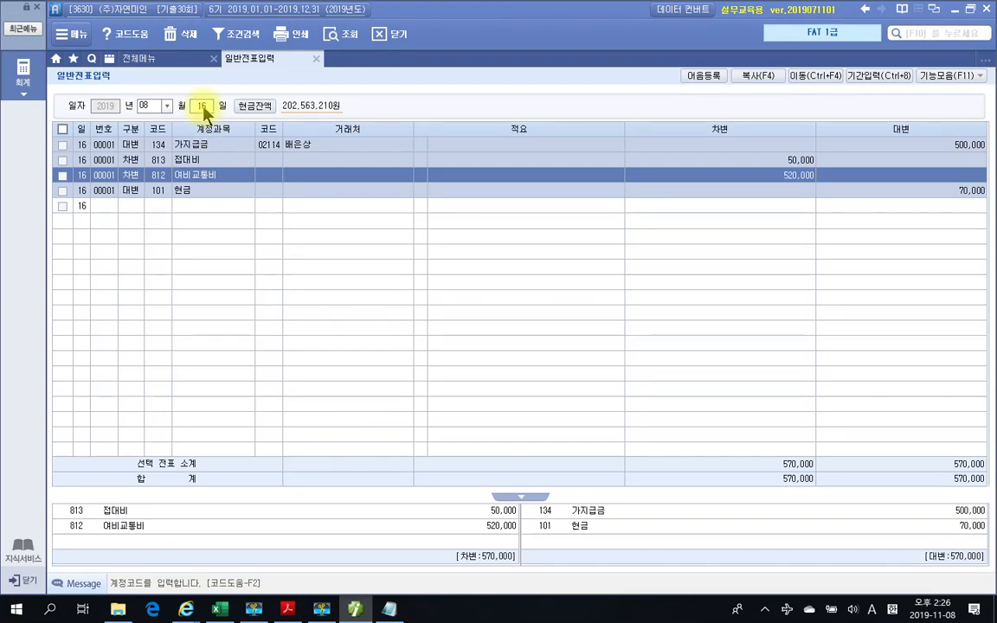
left_click(201, 106)
type("20")
key("Return")
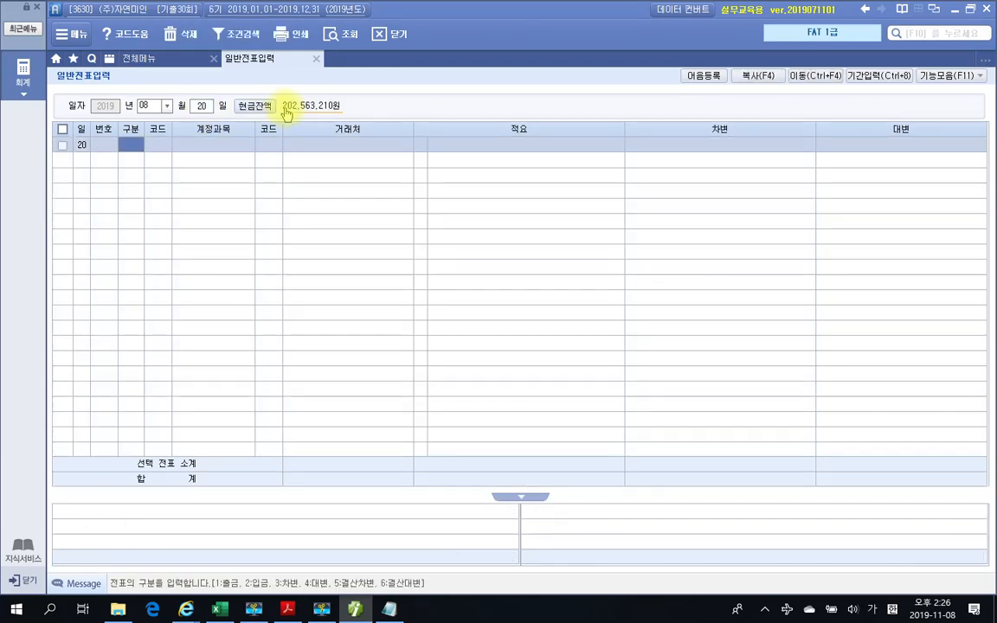
Step: Enter a debit line for account 107 단기매매증권 with an amount of 260,000
type("3")
key("Return")
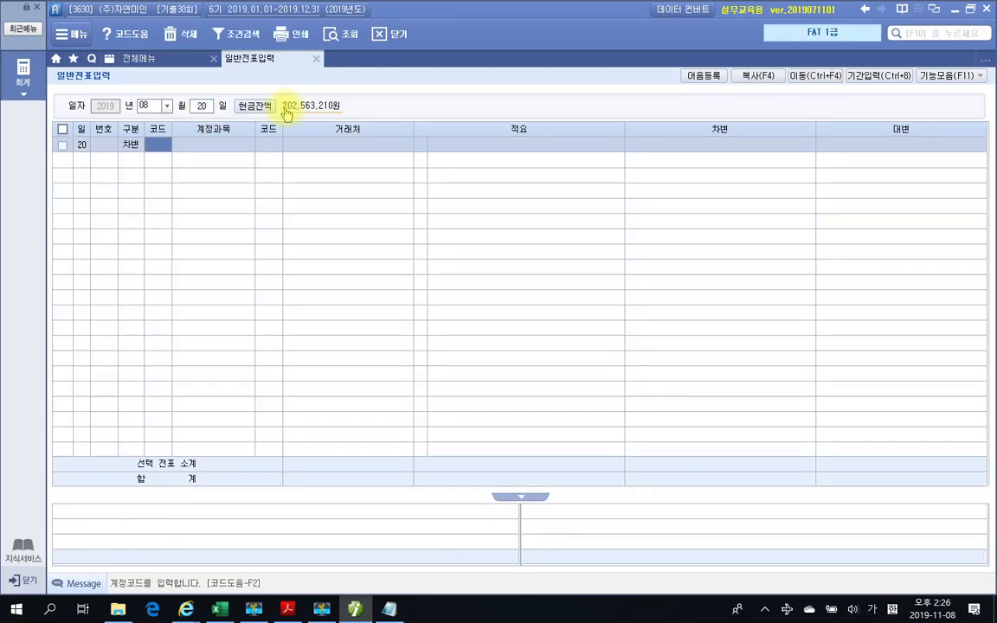
type("단기")
key("Return")
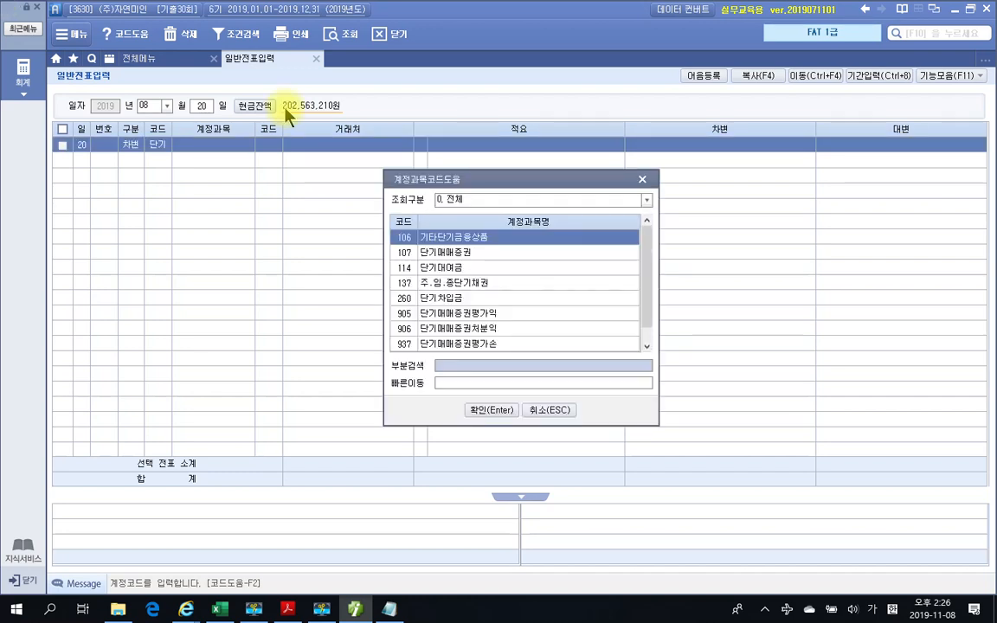
key("Return")
key("Return")
key("Return")
type("260,000")
key("Return")
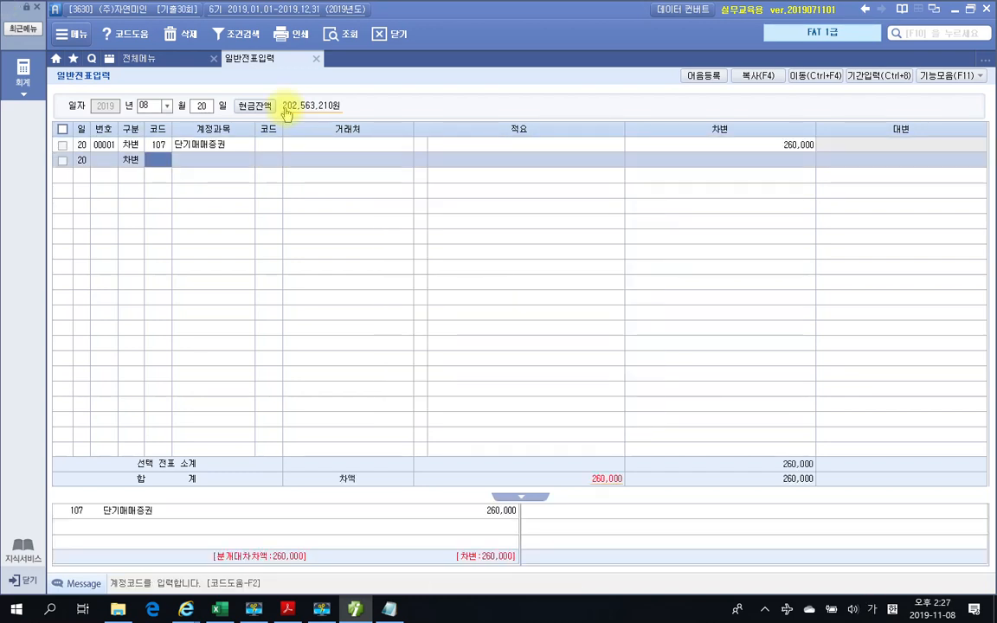
Step: Enter a second debit line for account 208 차량운반구 with an amount of 40,000
type("차량")
key("Return")
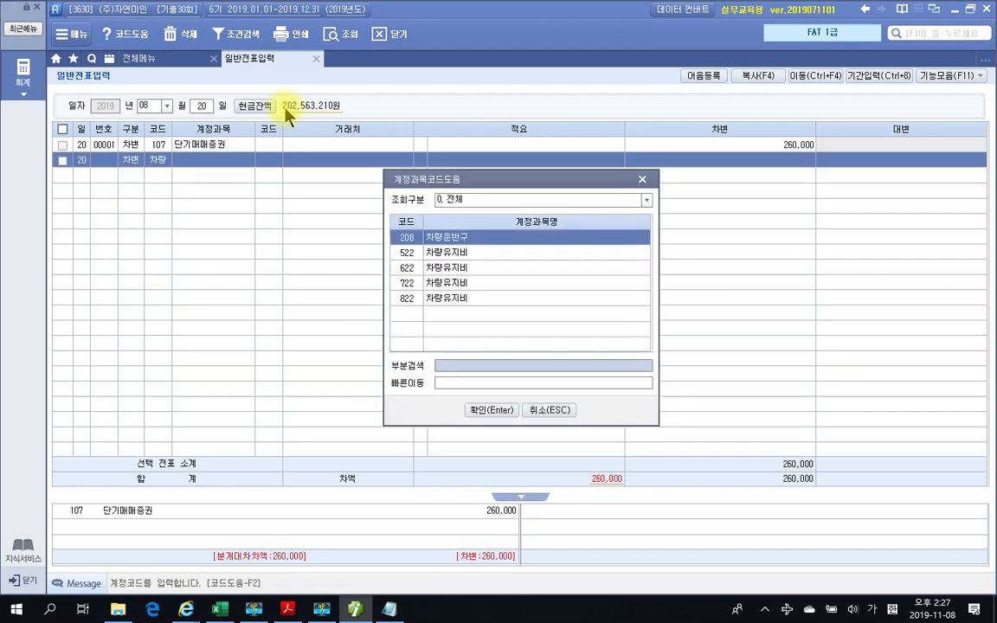
key("Return")
key("Return")
key("Return")
key("Return")
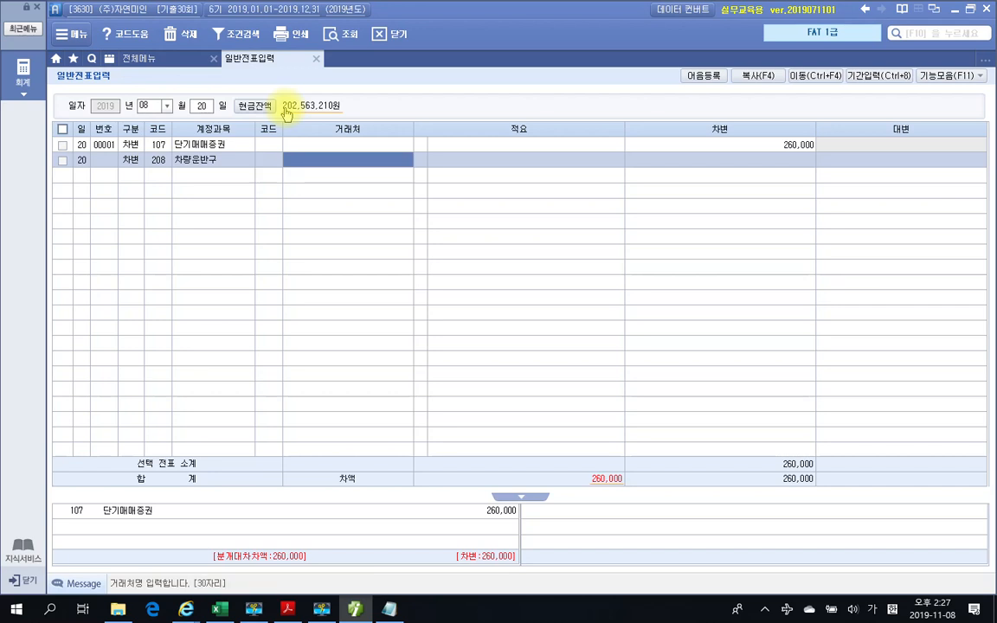
type("40+")
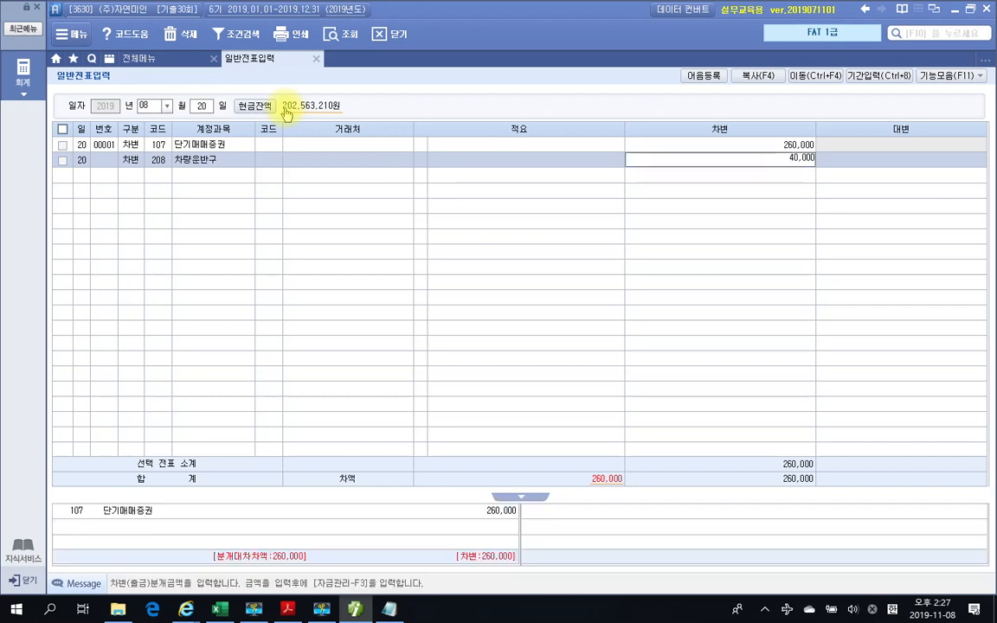
key("Return")
Step: Enter a credit line for account 101 현금 with an amount of 300,000
type("4")
type("101")
key("Return")
key("Return")
key("Return")
key("Return")
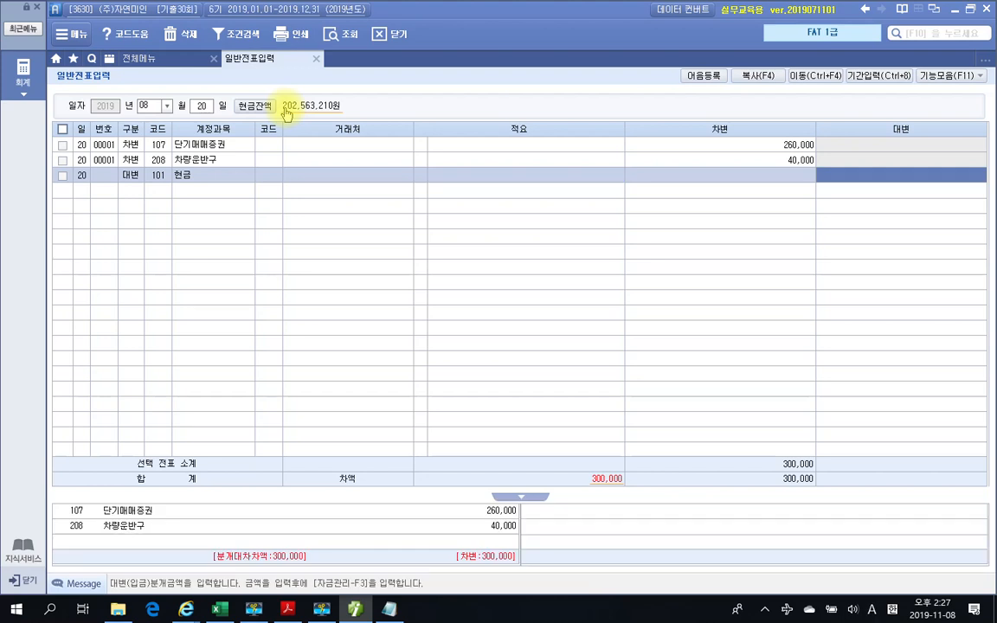
type("300+")
key("Return")
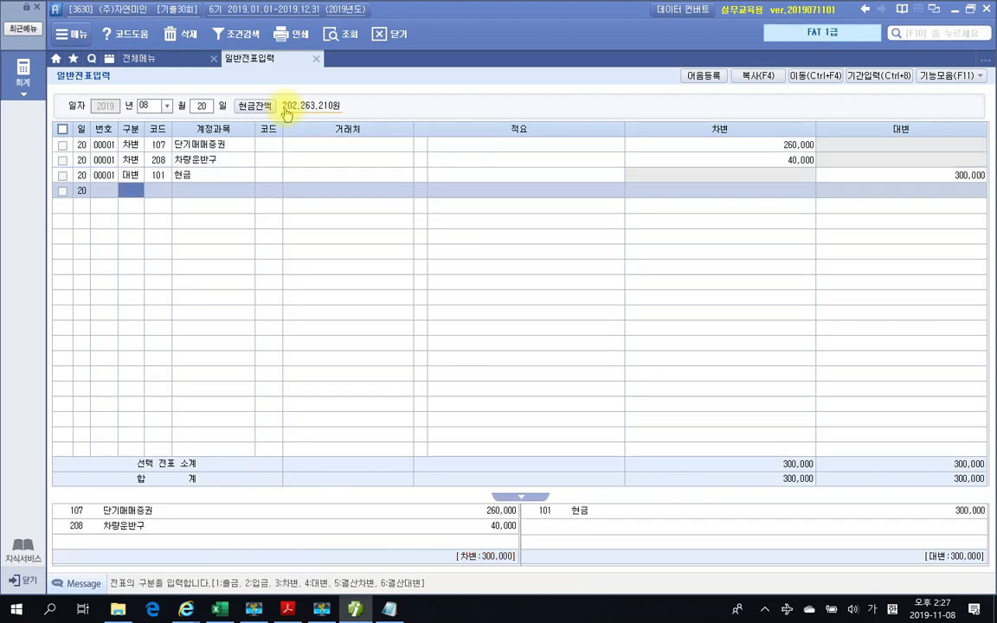
Step: Reload the August 20 voucher and check its debit and credit lines
left_click(131, 176)
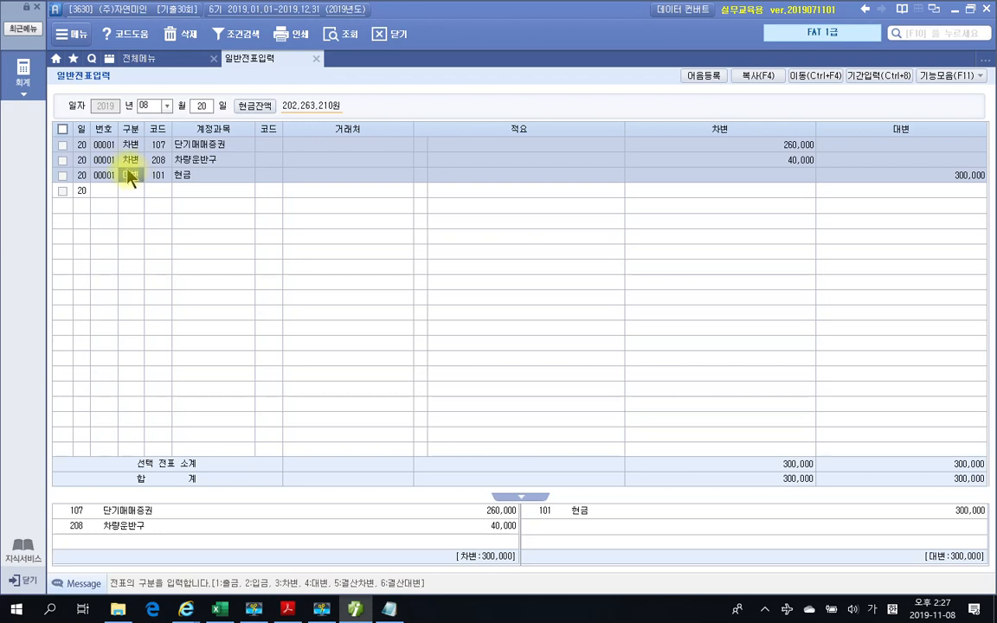
mouse_move(53, 130)
left_mouse_down()
mouse_move(606, 205)
mouse_move(990, 211)
mouse_move(987, 200)
left_mouse_up()
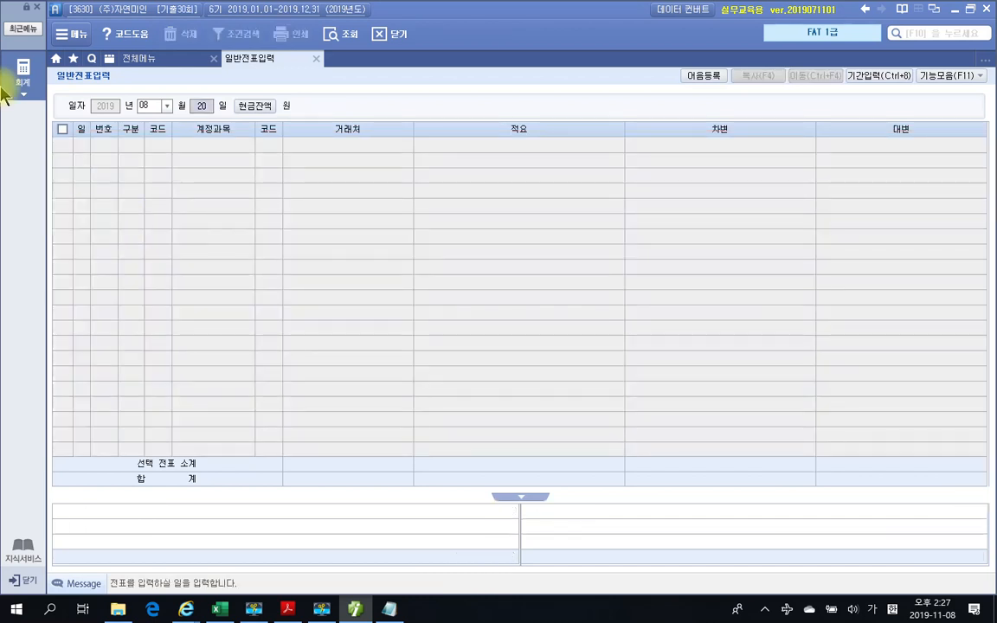
key("Return")
left_click(98, 146)
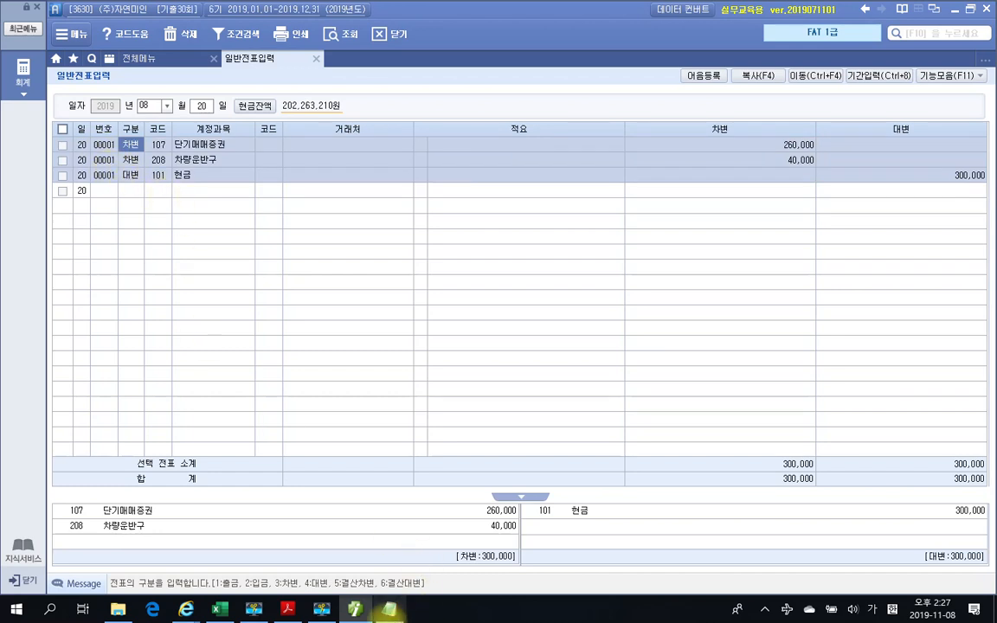
Step: Switch to the exam PDF, recheck question 6's bond receipt, and read 문제 3's first item on issuing an electronic tax invoice
mouse_move(358, 614)
left_click(288, 609)
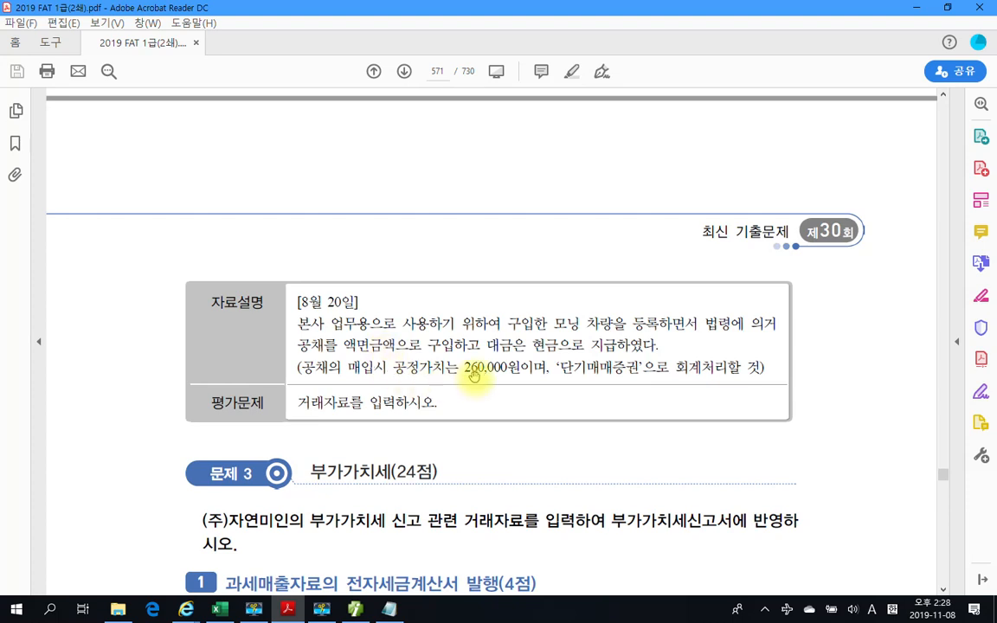
scroll(411, 350, "up", 4)
scroll(414, 365, "up", 5)
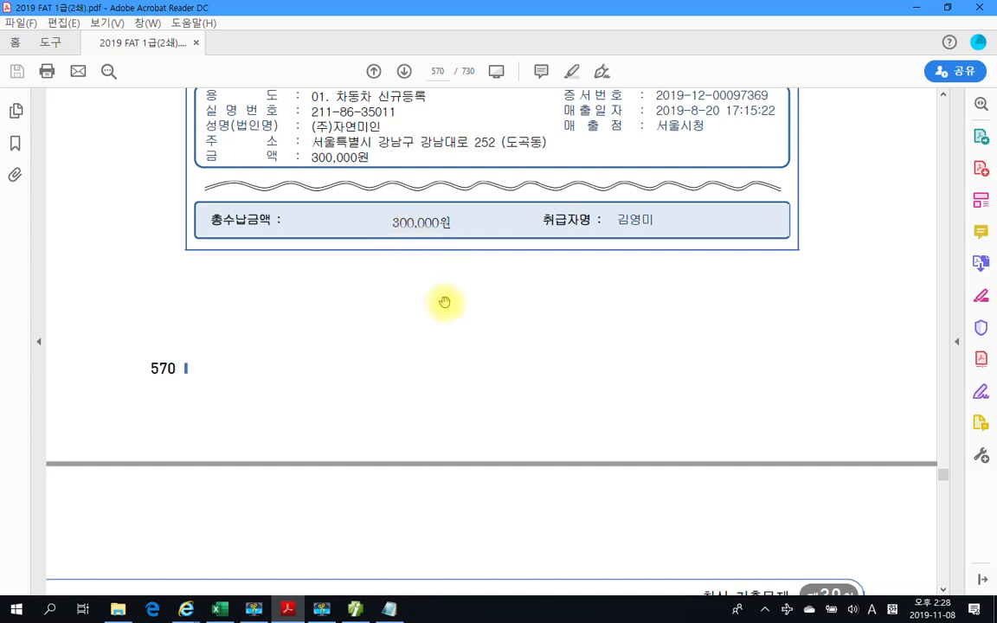
scroll(445, 302, "down", 10)
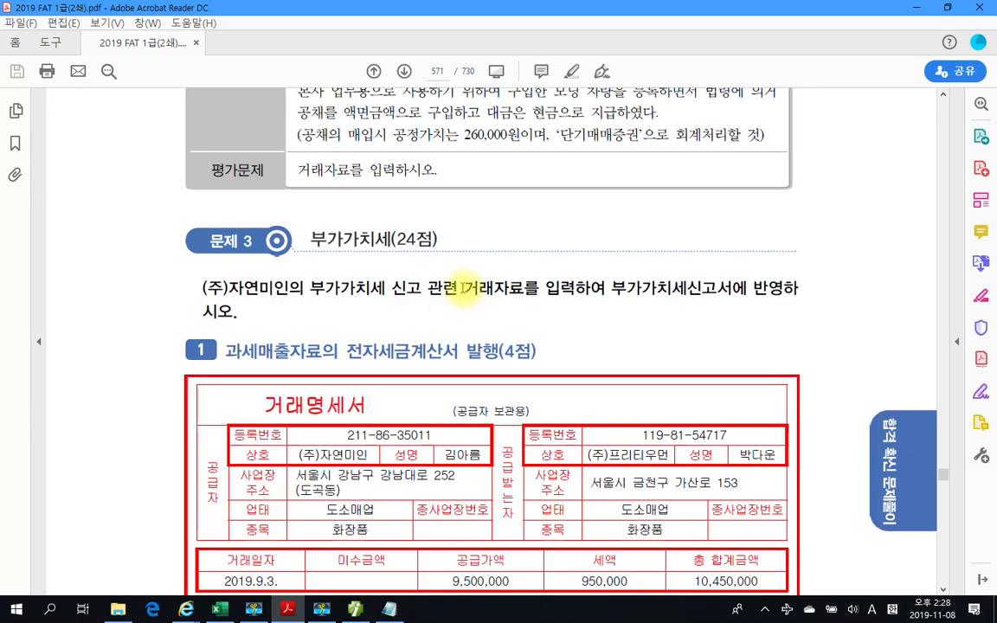
scroll(461, 288, "down", 3)
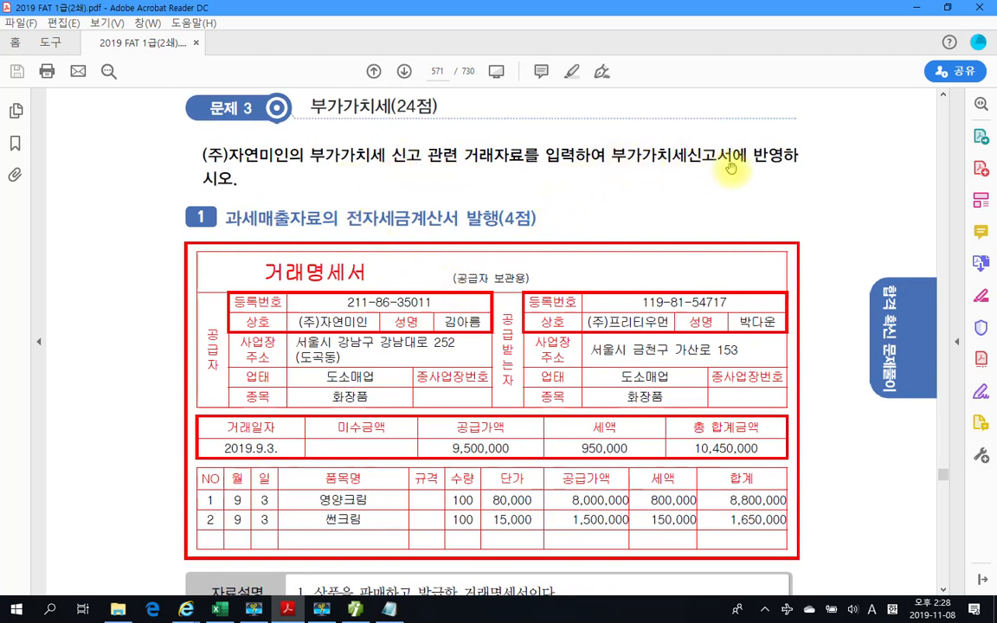
scroll(754, 170, "down", 1)
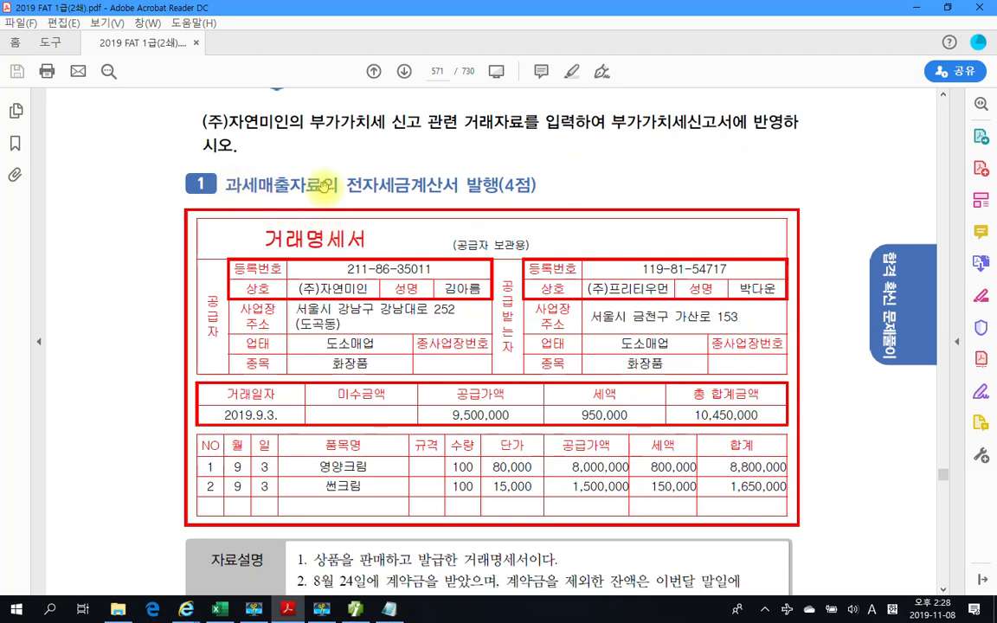
left_click_drag(332, 186, 493, 184)
left_click(368, 173)
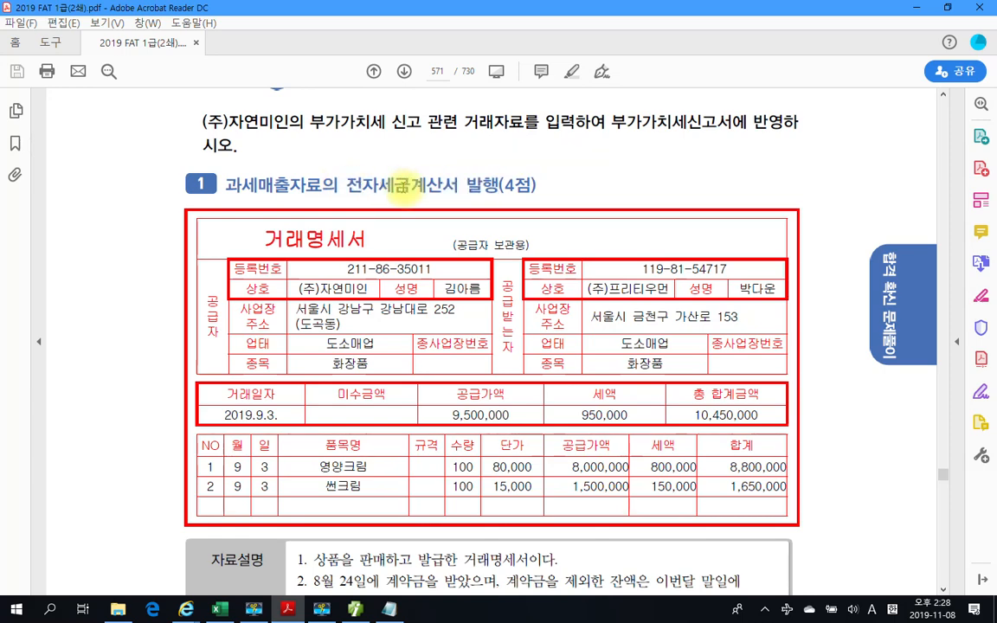
Step: Highlight "8월 24일에" in the data description of 문제 3's first question
scroll(359, 233, "down", 5)
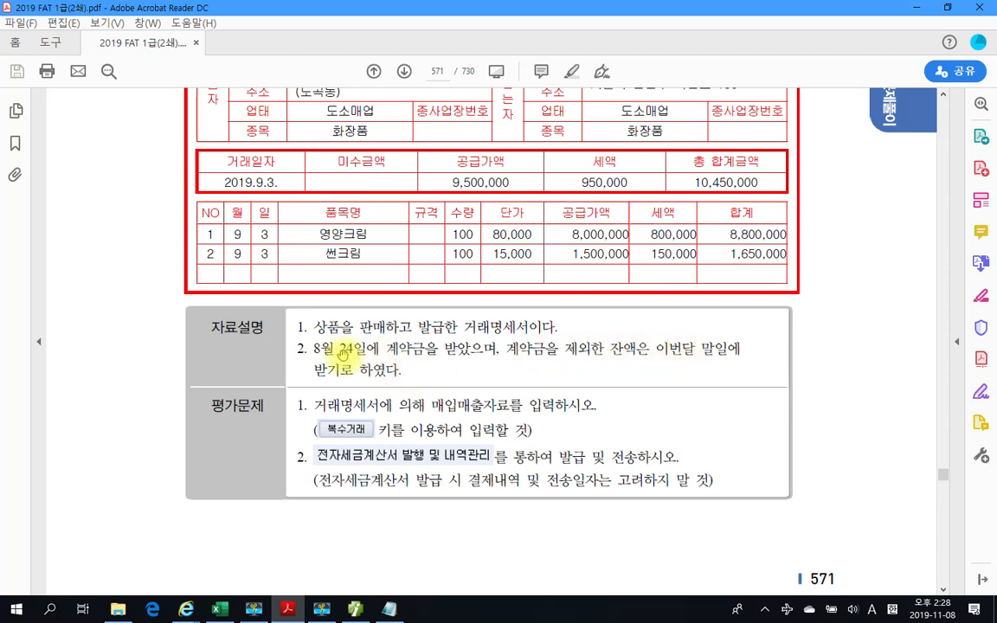
left_click_drag(313, 346, 377, 350)
right_click(373, 352)
left_click(405, 393)
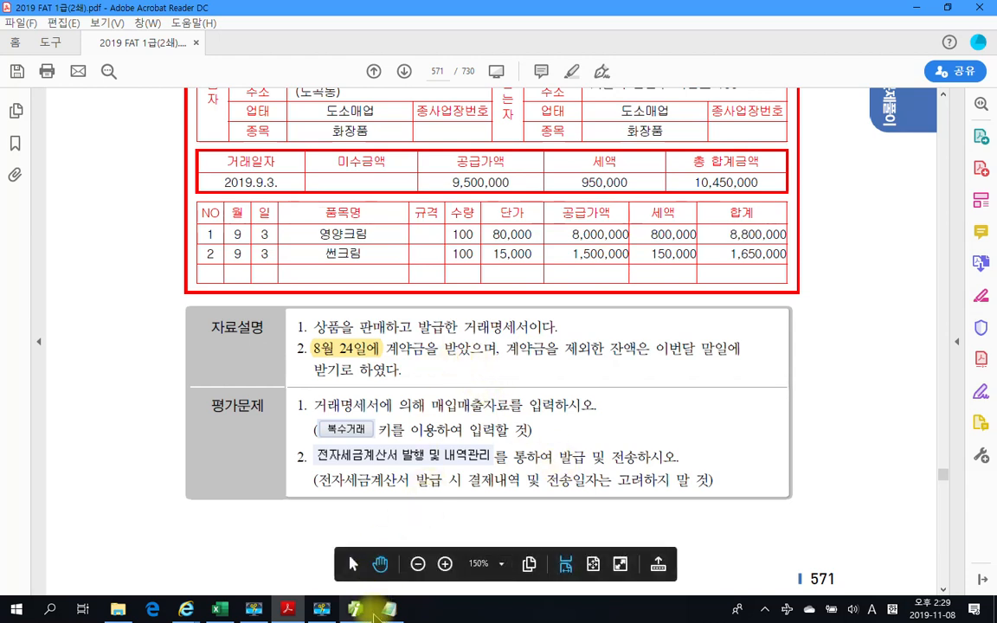
Step: Switch to the accounting program, load the August 24 general vouchers, and check the 선수금 line's customer and amount
left_click(369, 613)
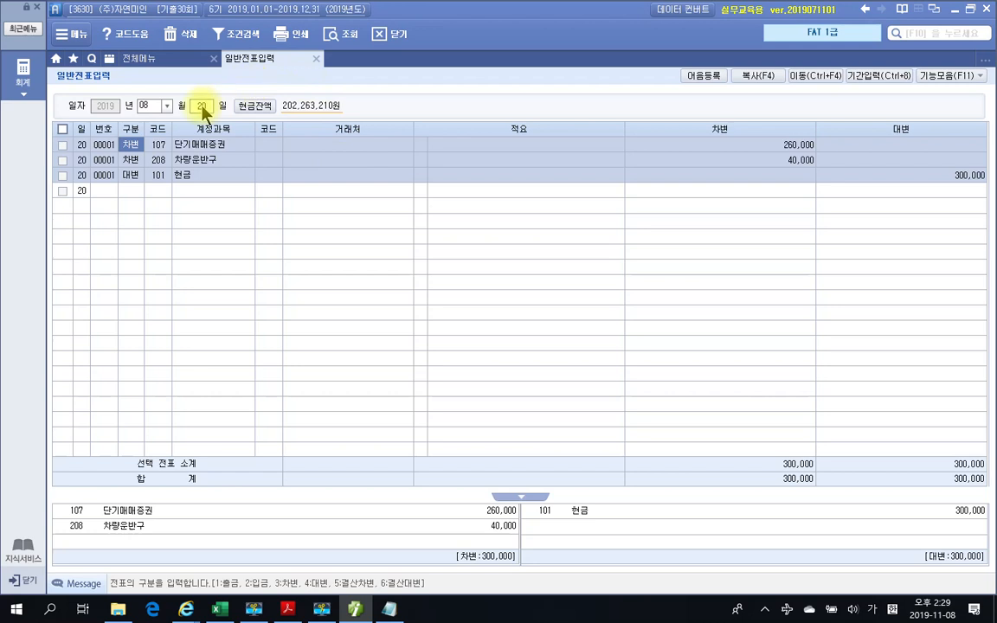
type("24")
key("Return")
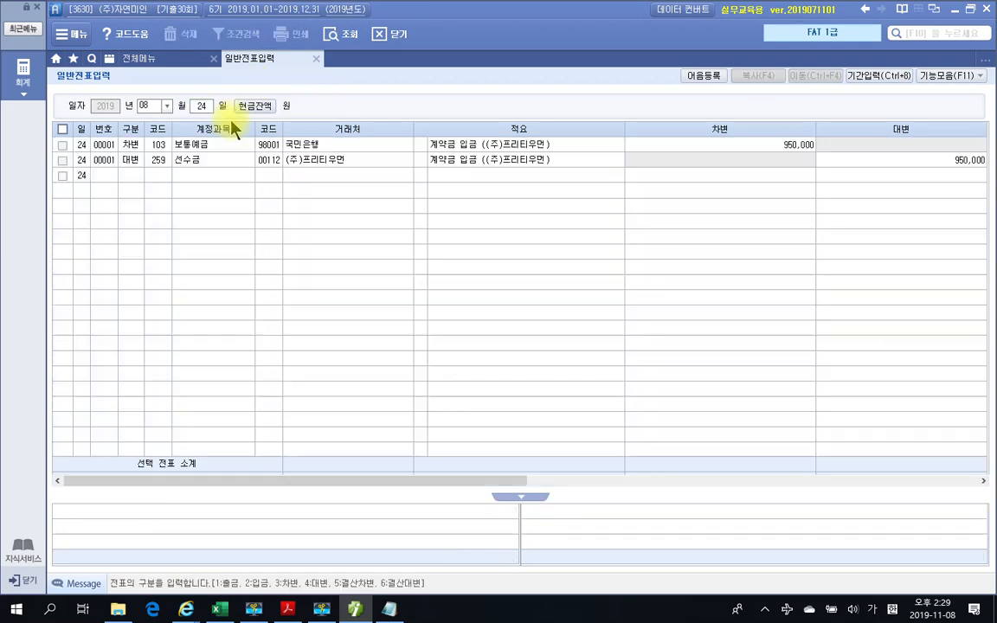
left_click(214, 162)
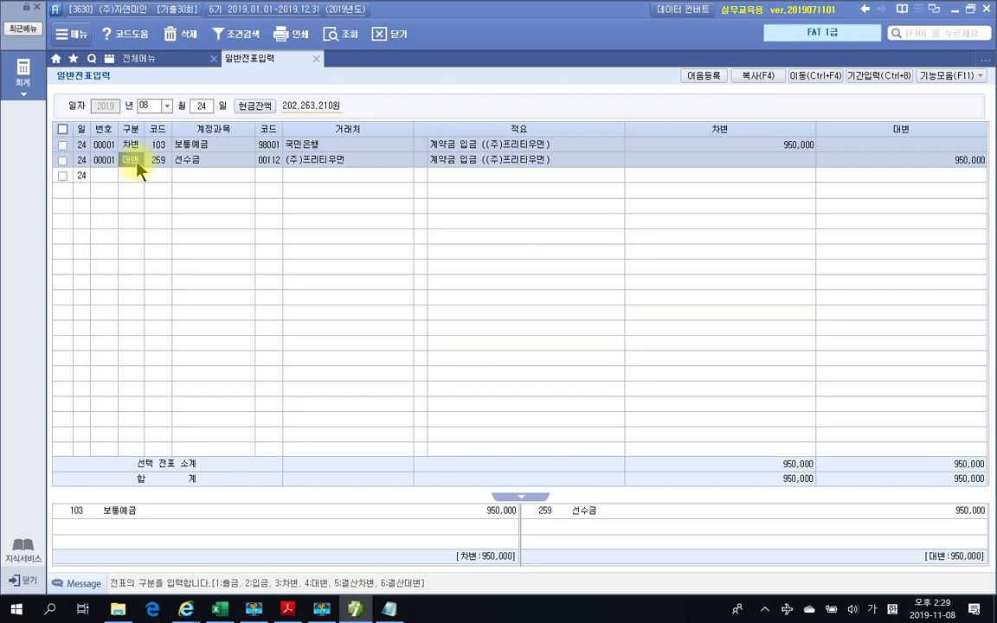
left_click(952, 161)
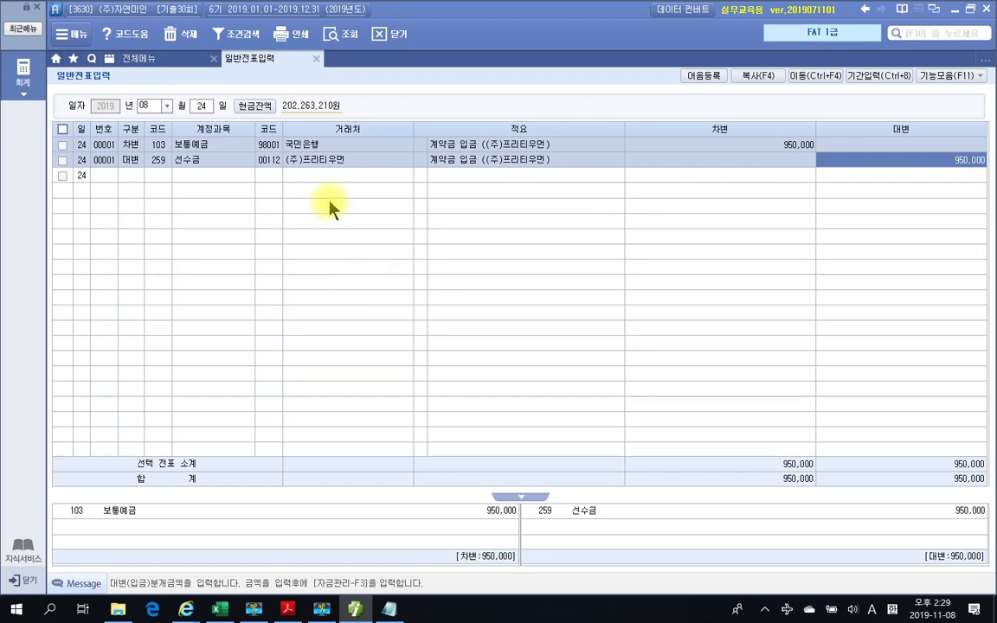
Step: Open 매입매출전표입력 and start a September 3 entry with tax type 11 과세
left_click(157, 66)
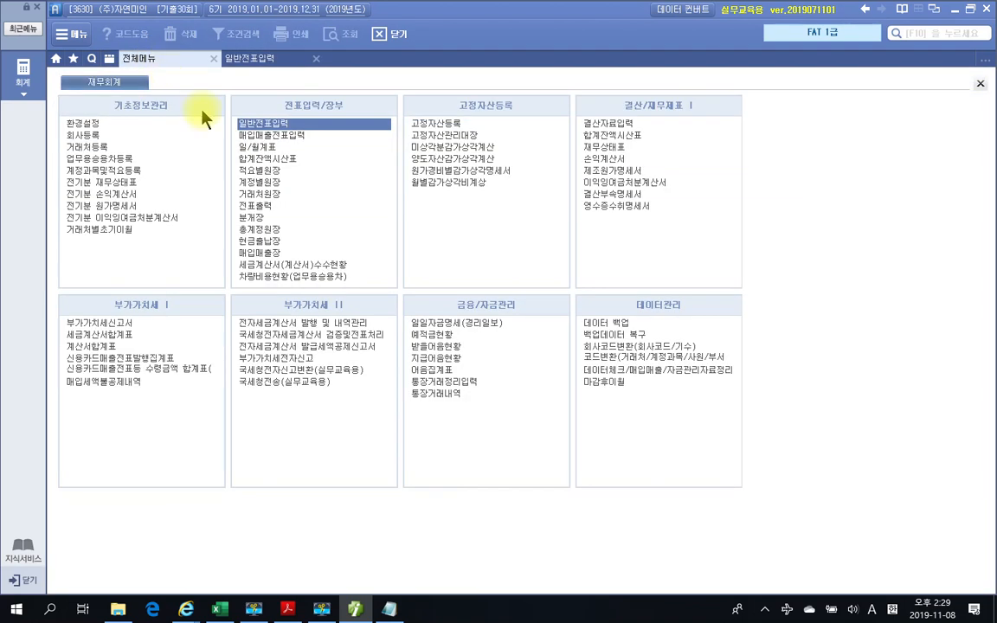
left_click(274, 135)
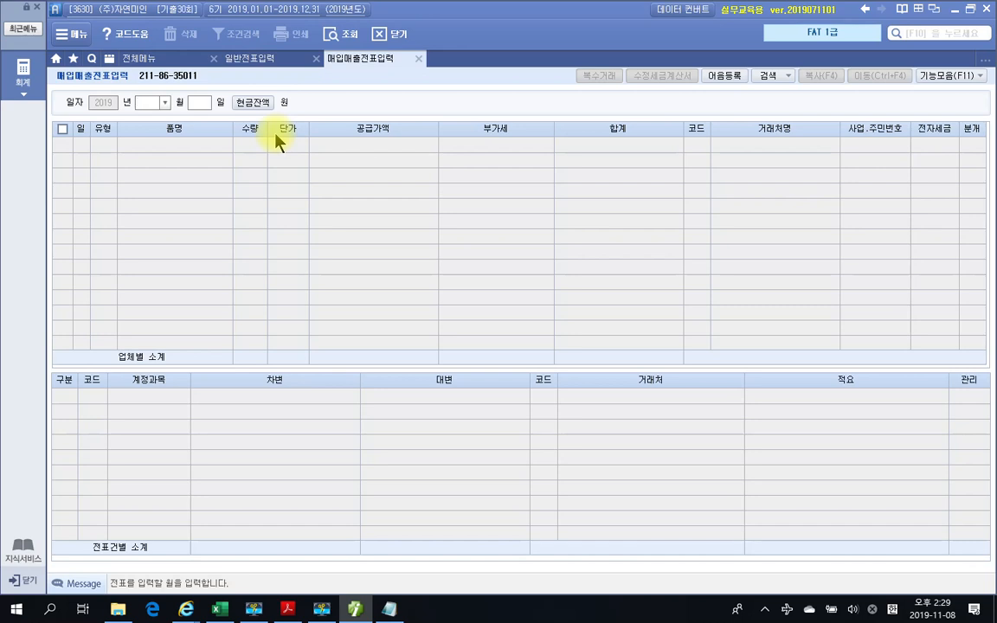
type("09")
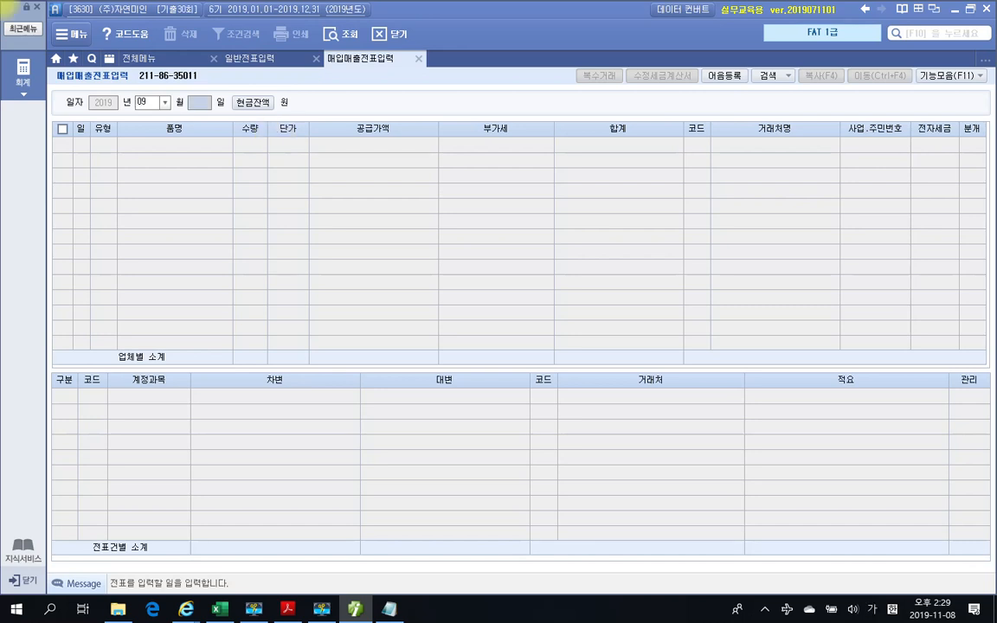
key("Return")
type("03")
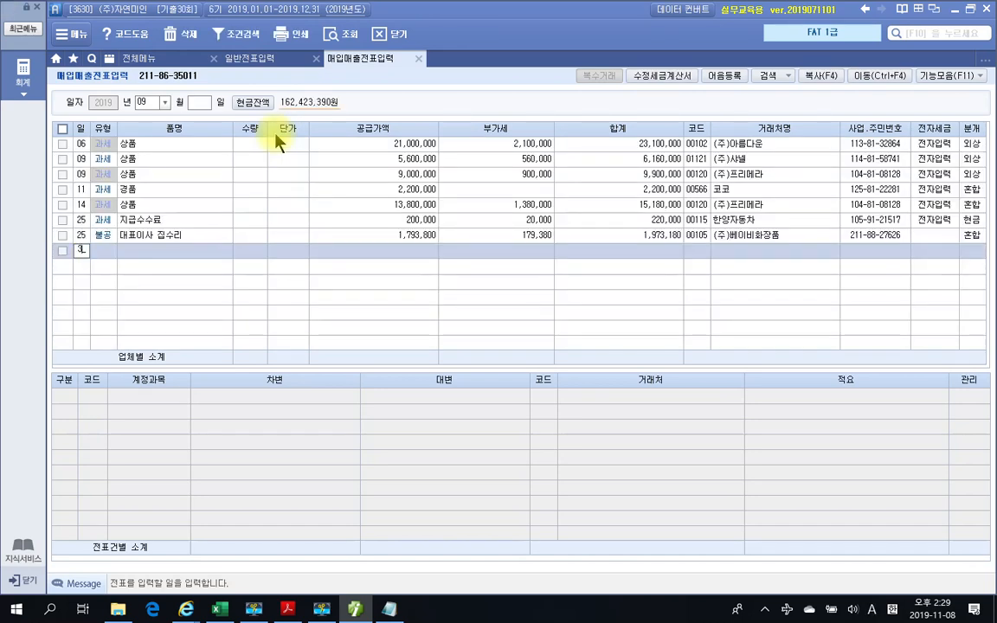
key("Return")
type("11")
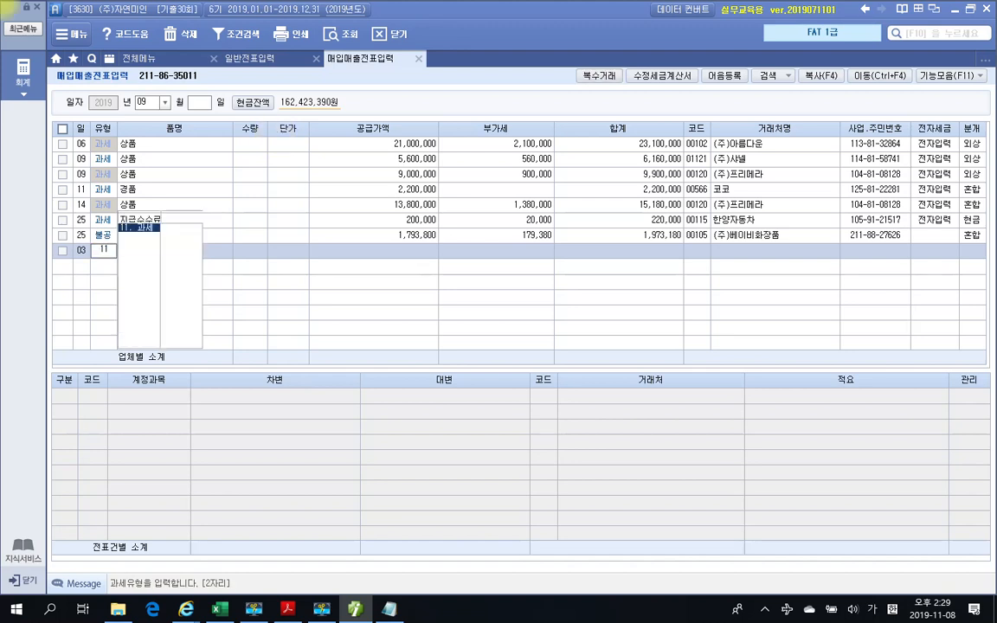
key("Return")
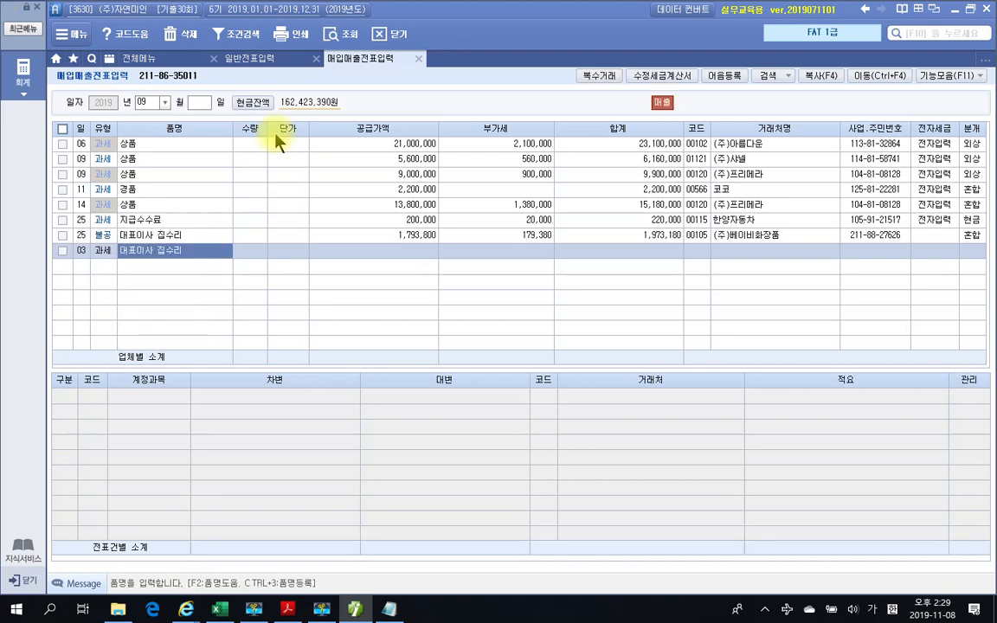
Step: Open 복수거래 for the September 3 entry and add 영양크림 with quantity 100 and unit price 80,000
left_click(603, 75)
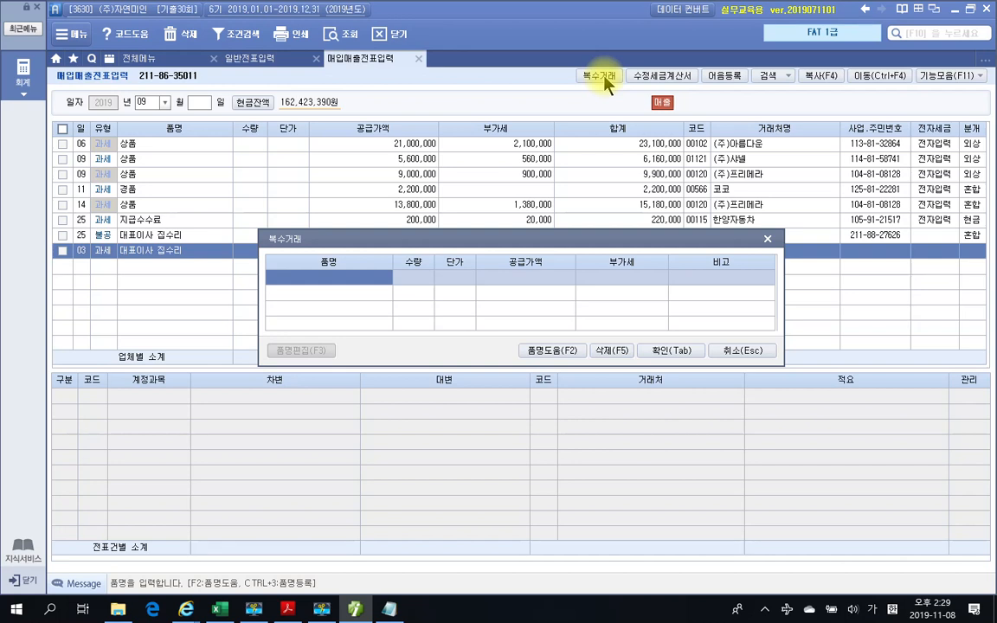
type("영업")
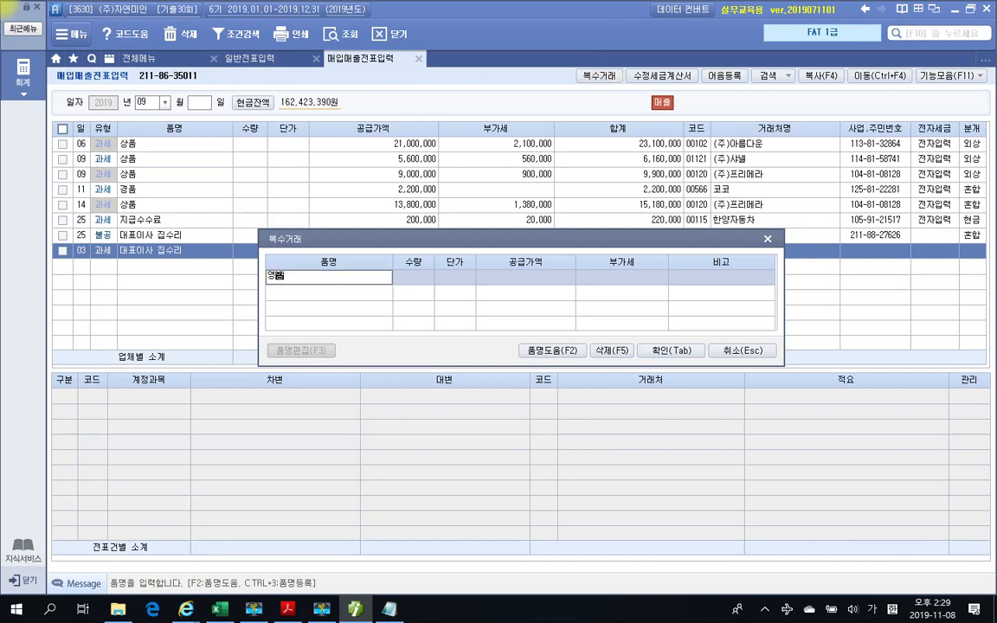
type("크림")
key("Return")
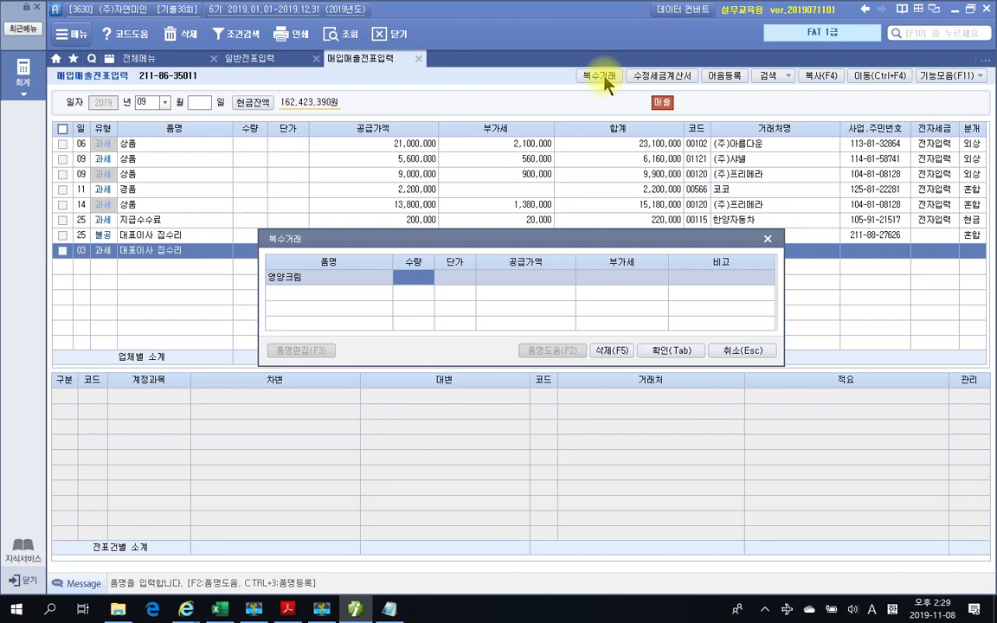
type("100")
key("Return")
type("80000")
key("Return")
key("Return")
key("Return")
key("Return")
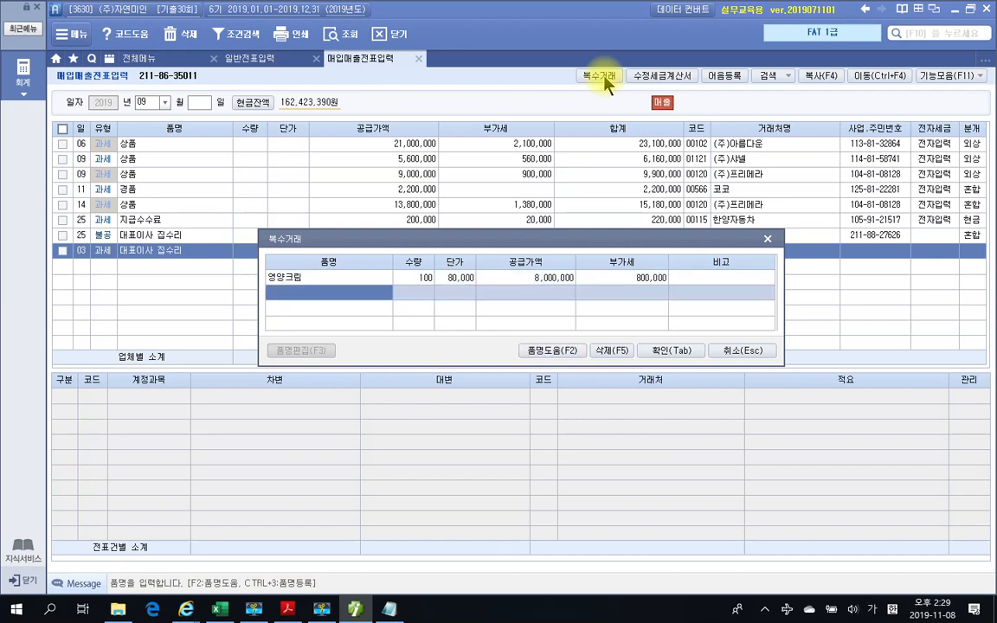
Step: Add 썬크림 with quantity 100 and unit price 15,000 as the second item and confirm the 복수거래 list
type("써늑")
key("BackSpace")
key("BackSpace")
key("BackSpace")
key("BackSpace")
type("썬크")
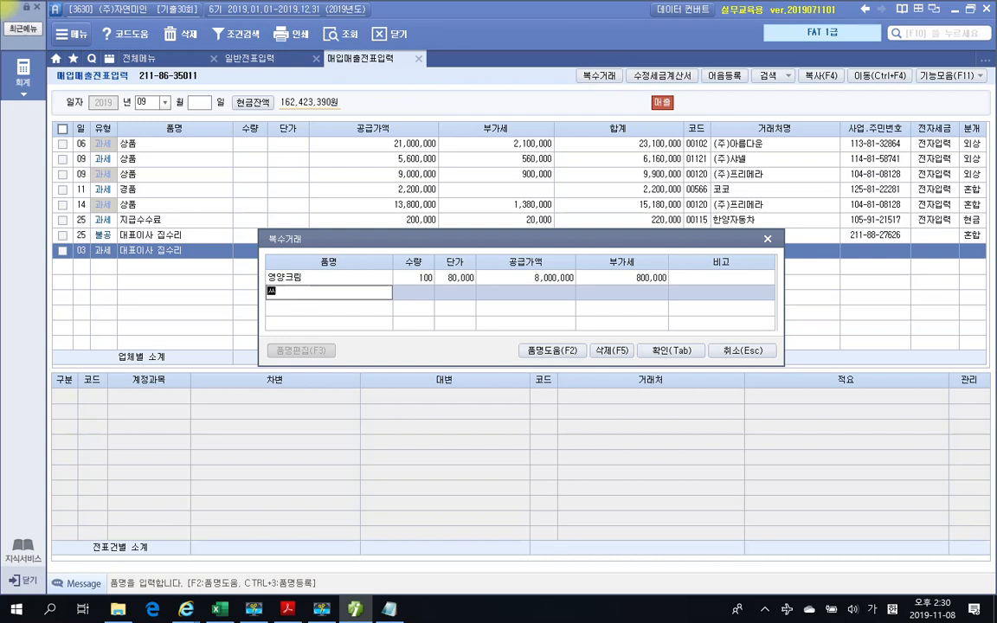
type("림")
key("Return")
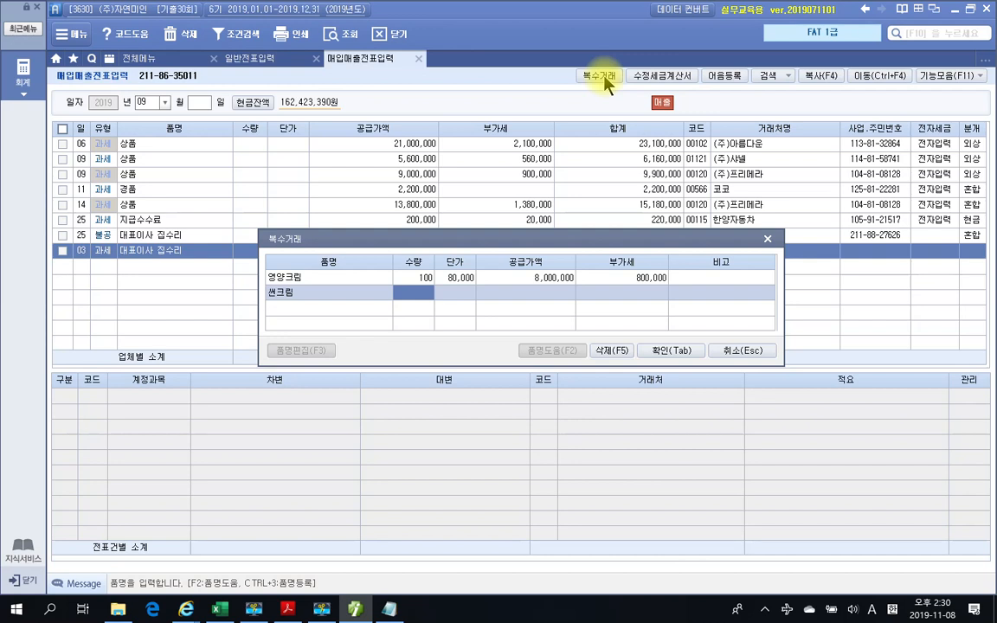
type("100")
key("Return")
type("150000")
key("Return")
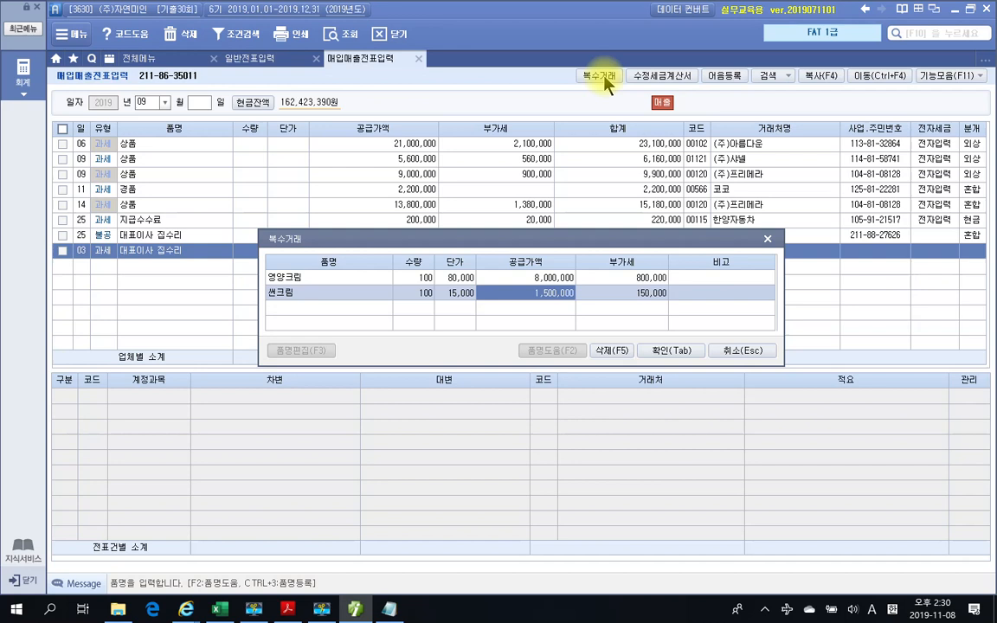
key("Tab")
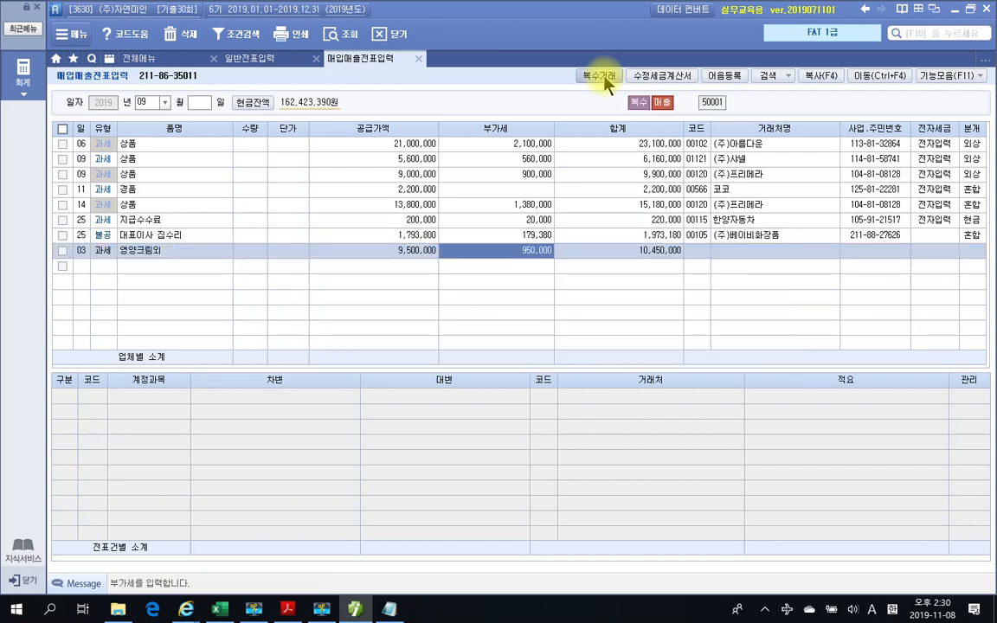
Step: Set the entry's customer to (주)프리티우먼, leave 전자세금 blank, and choose journal type 3 혼합
left_click(695, 250)
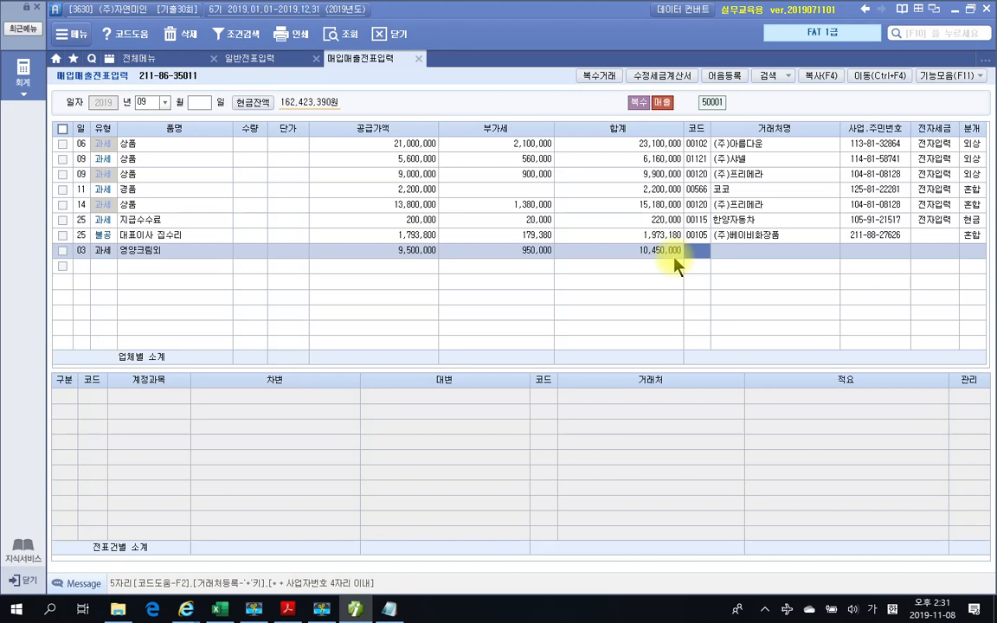
type("프리")
key("Return")
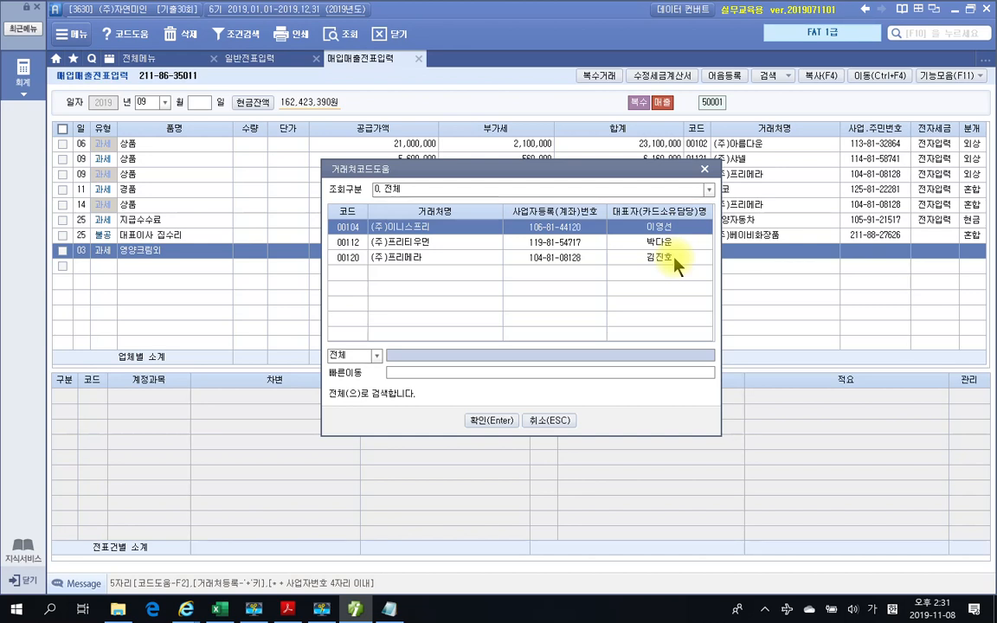
key("Down")
key("Return")
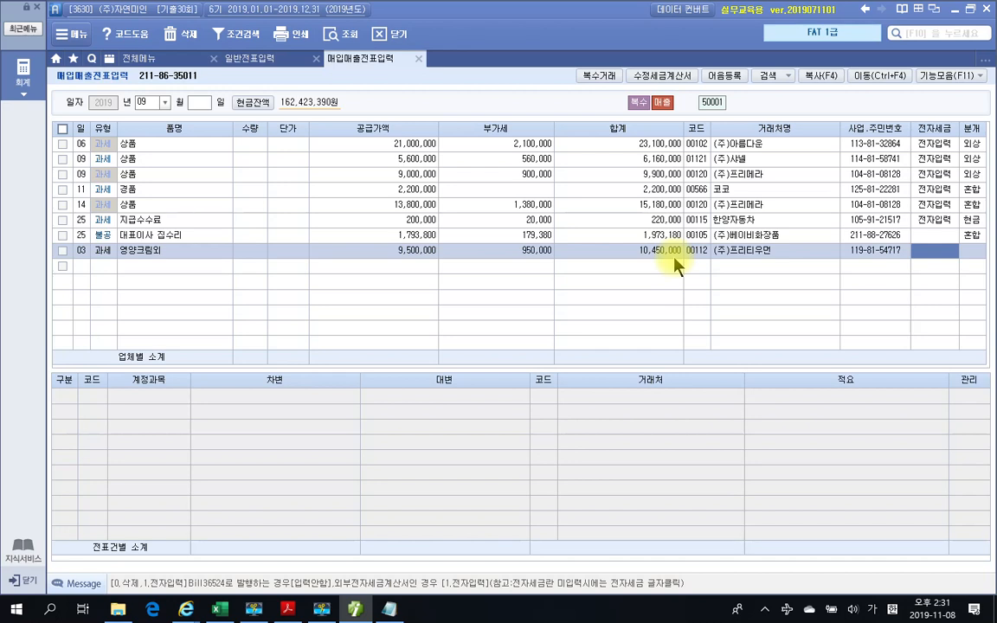
key("Return")
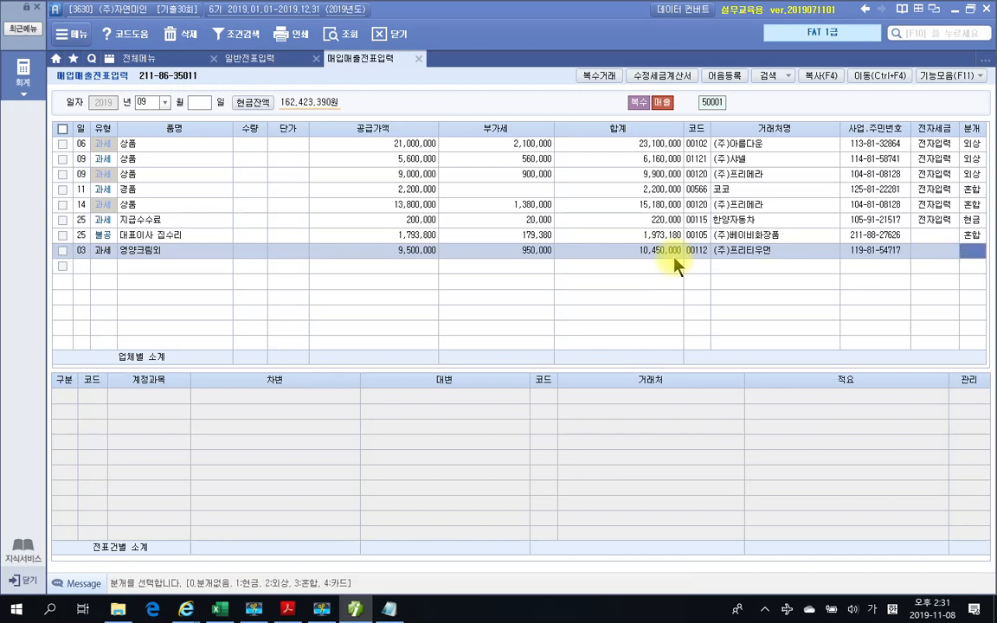
type("3")
key("Return")
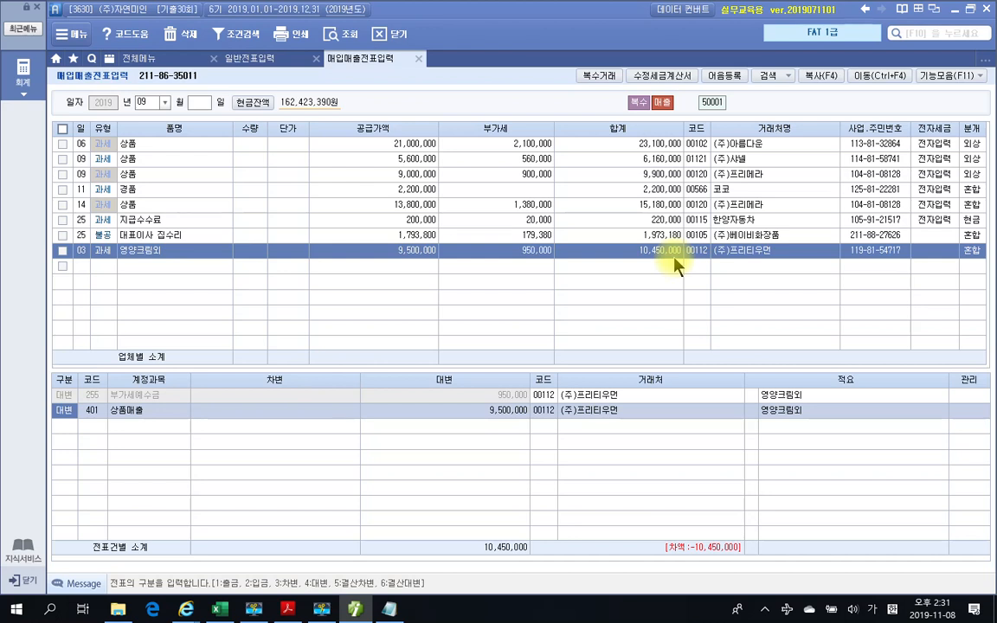
Step: Add a debit line for account 259 선수금 of 950,000 and recheck it against the August 24 general voucher
key("Down")
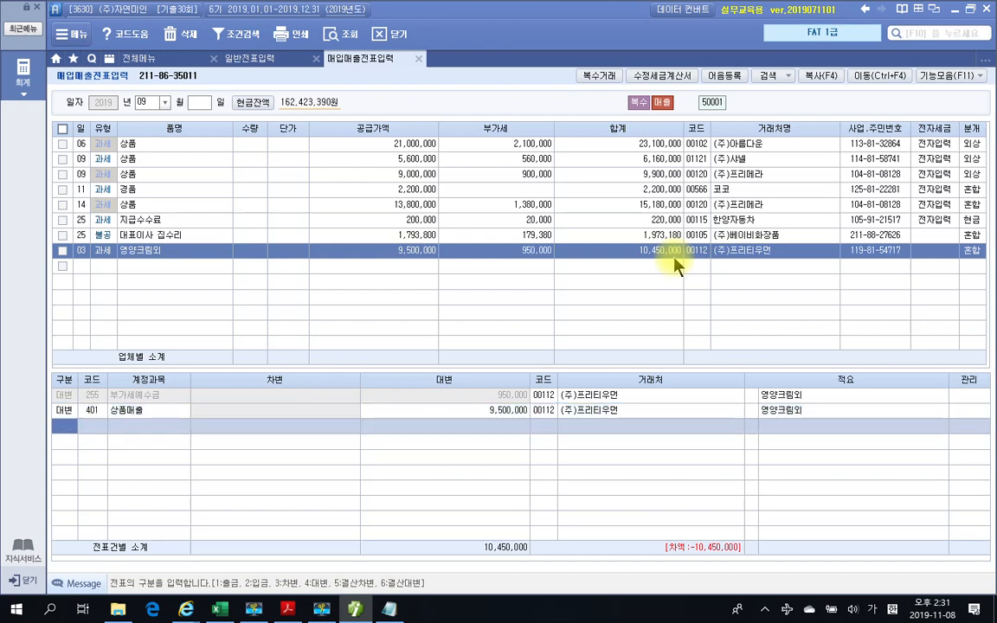
type("3")
key("Return")
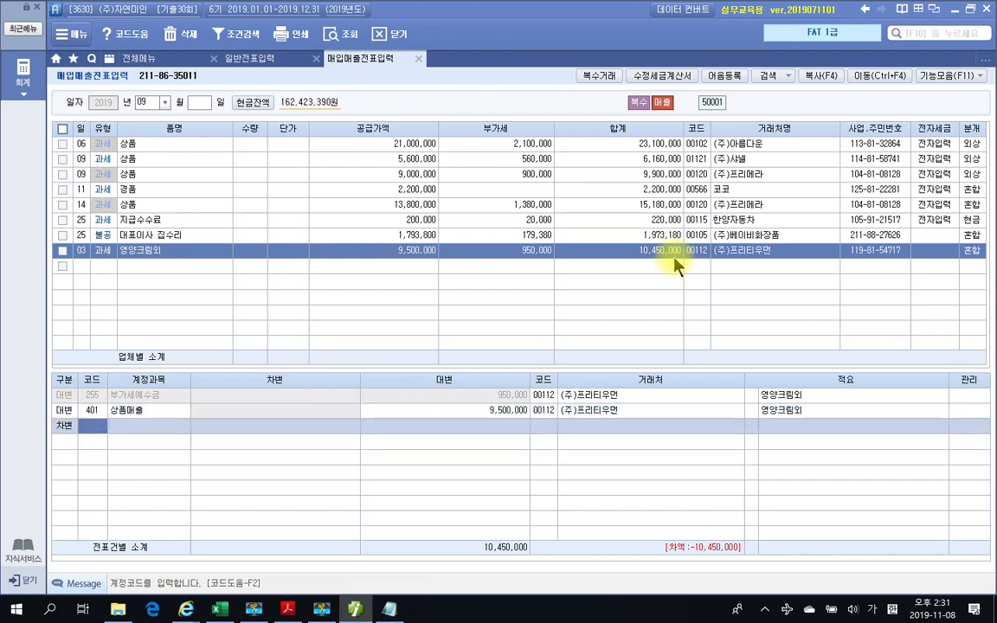
type("선수")
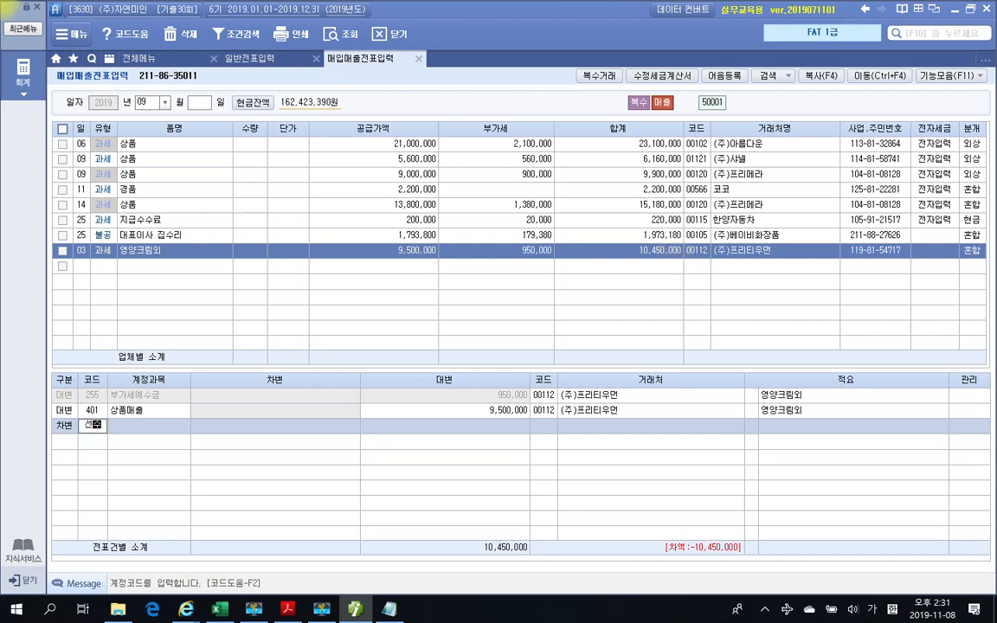
key("Return")
key("Return")
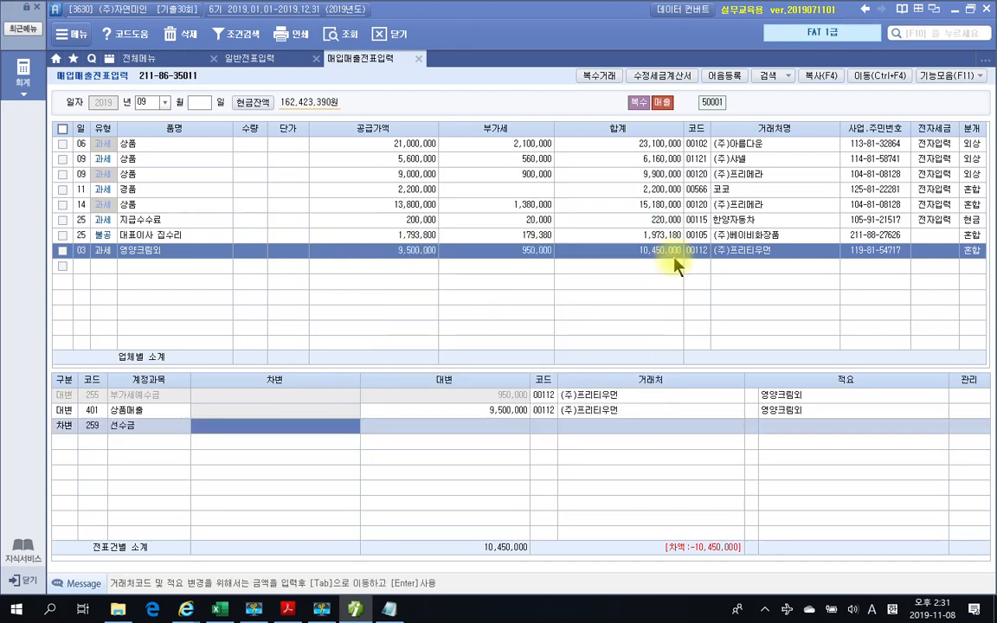
type("9500000")
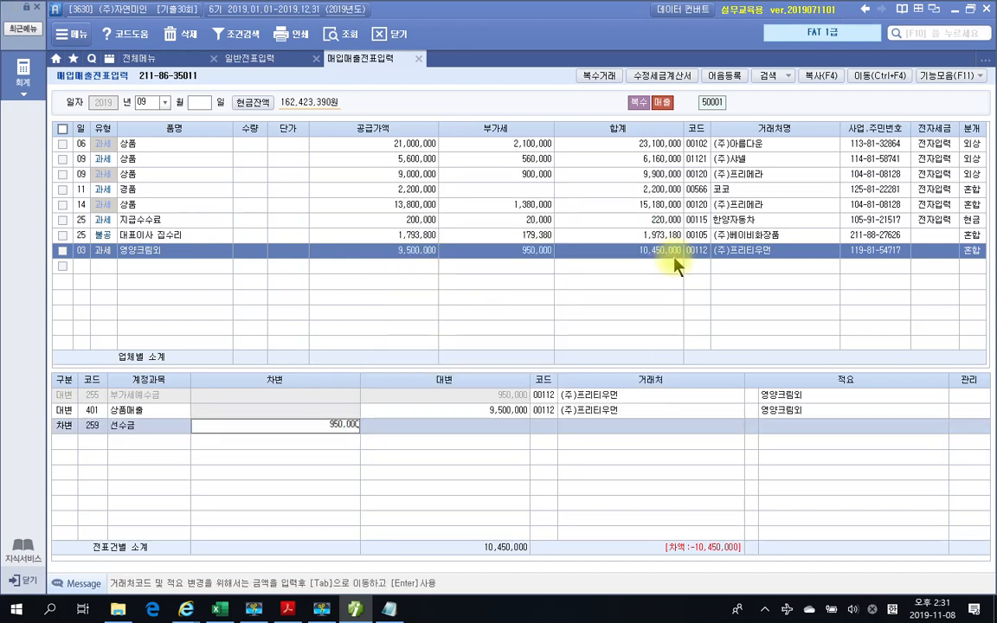
key("Return")
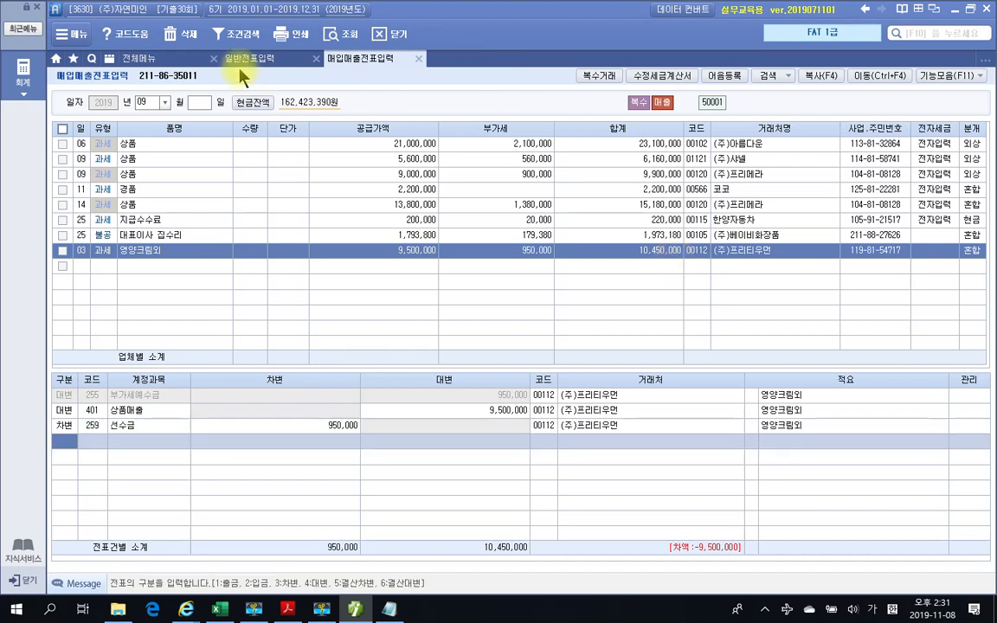
left_click(248, 59)
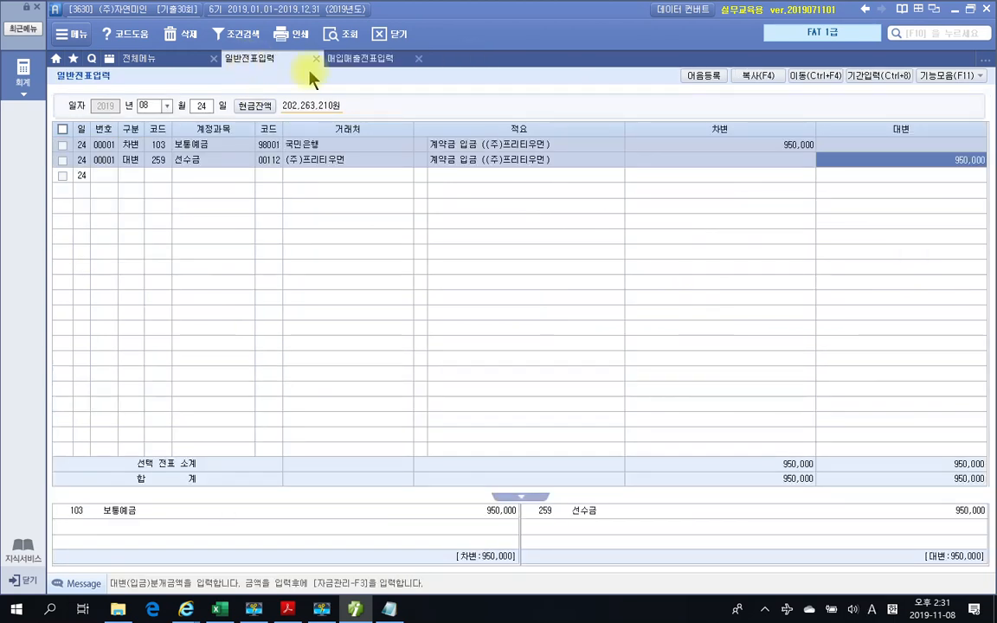
left_click(379, 61)
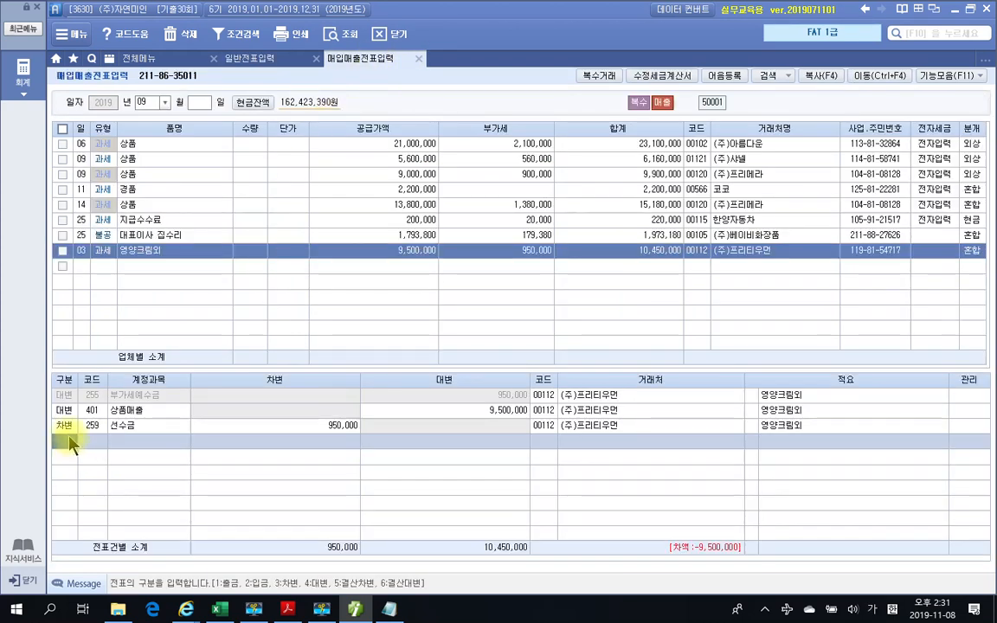
Step: Add a debit line for account 108 외상매출금 with an amount of 9,500,000
key("3")
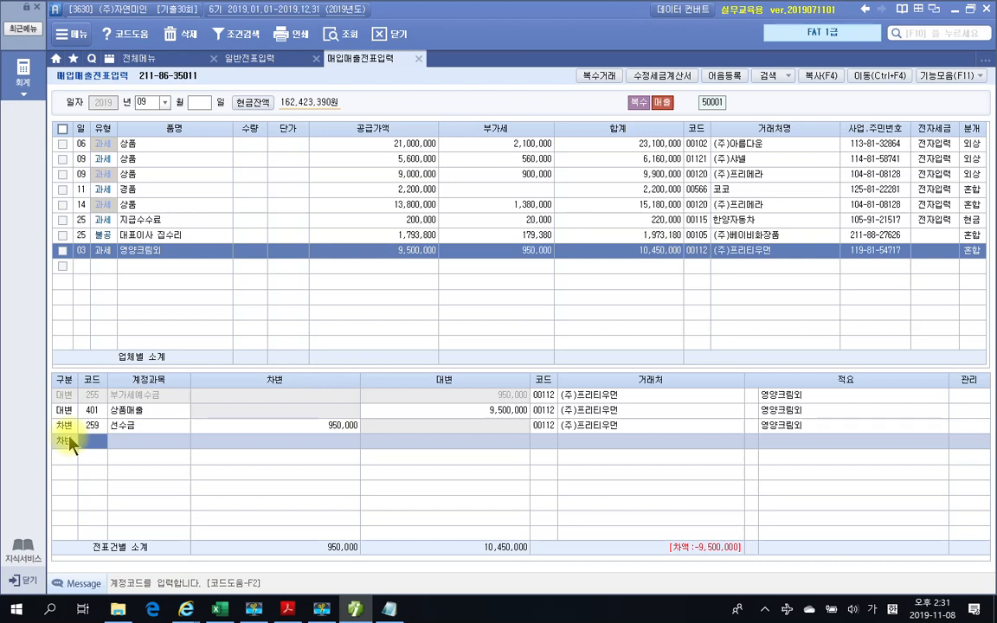
type("108")
key("Return")
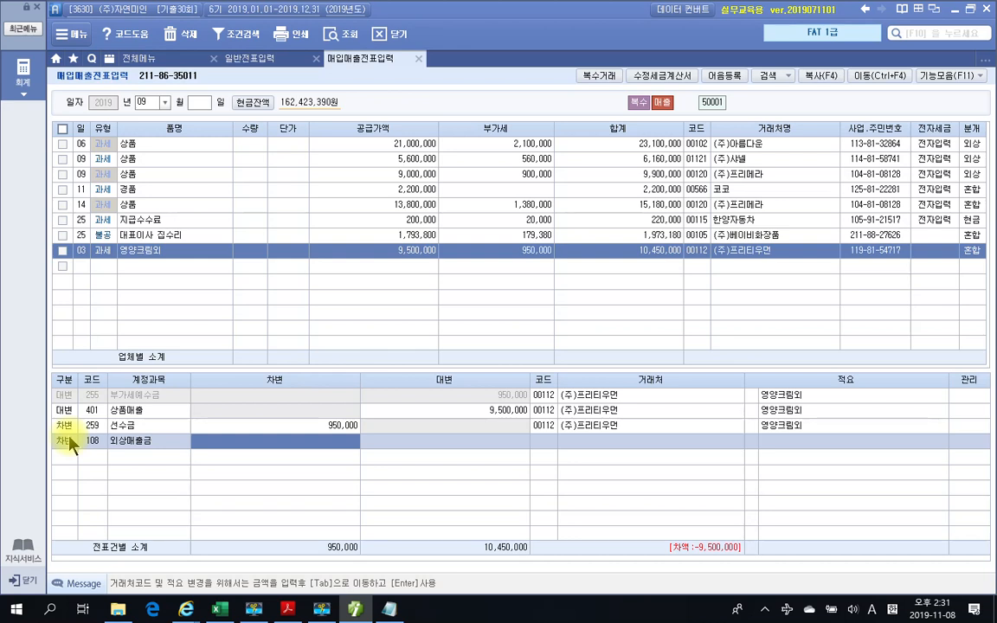
type("9,500")
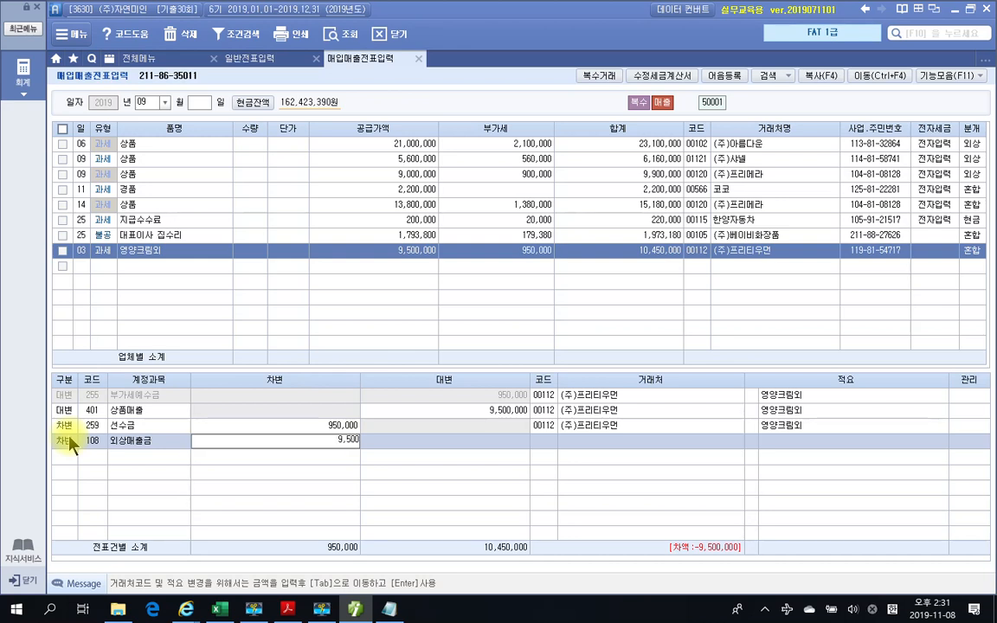
type(",000")
key("Return")
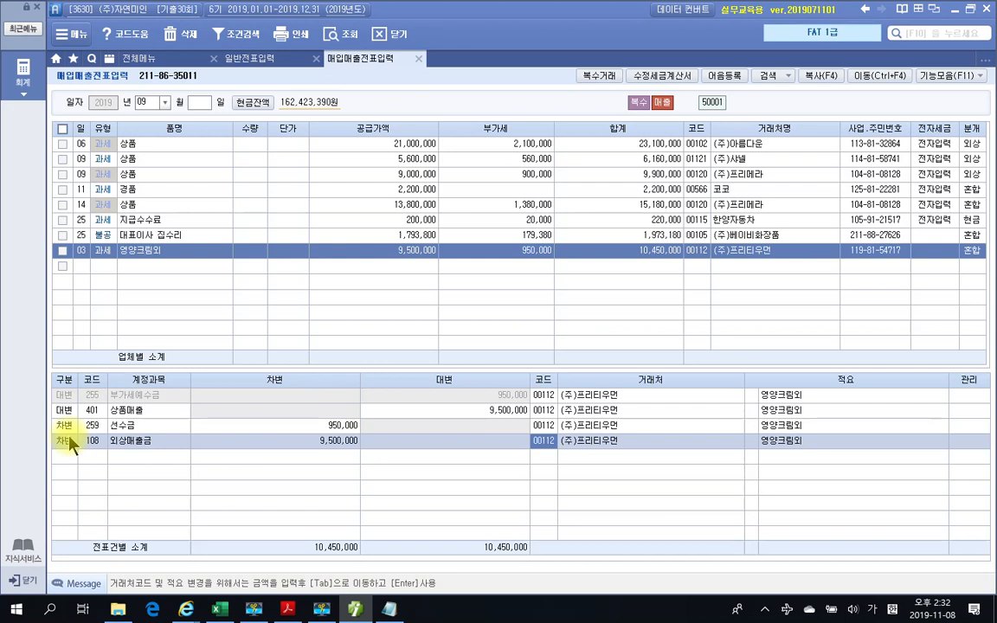
mouse_move(281, 491)
left_mouse_down()
mouse_move(278, 572)
mouse_move(456, 472)
mouse_move(265, 499)
left_mouse_up()
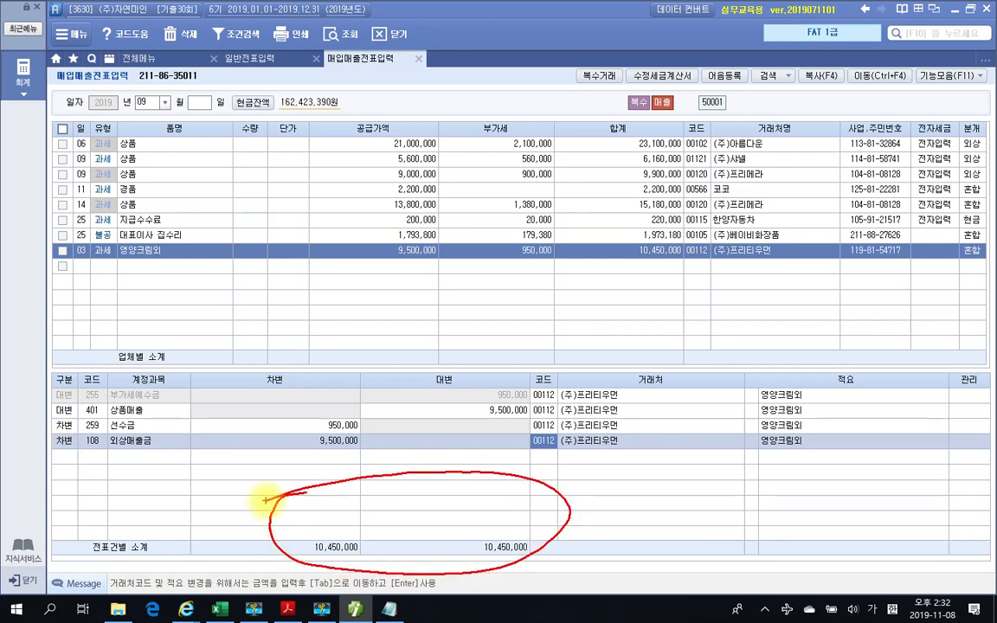
key("Escape")
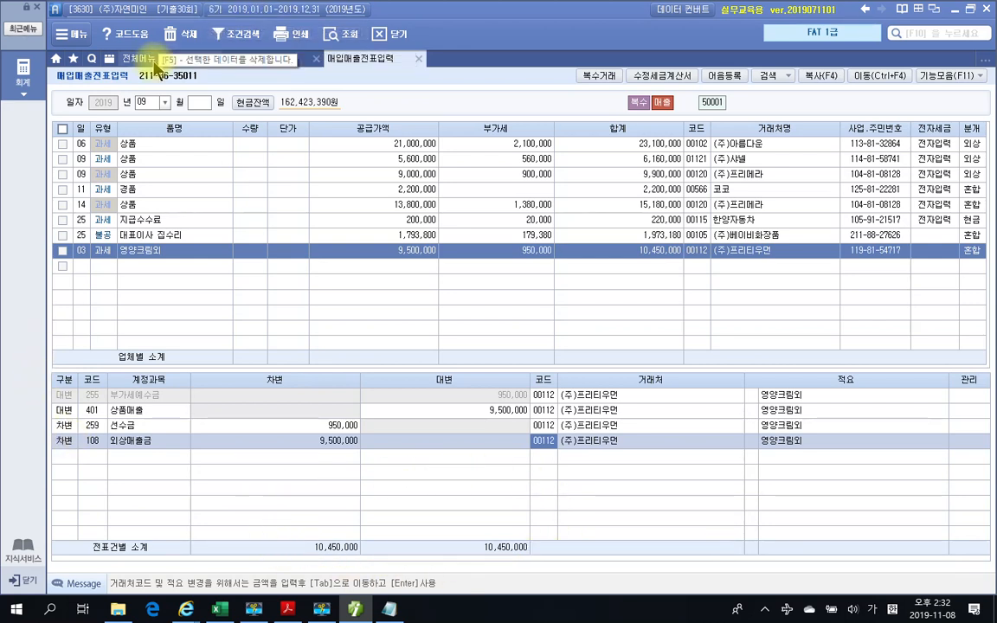
Step: Open 전자세금계산서 발행 및 내역관리 and list the sales invoices dated 2019-09-03 for all customers
left_click(143, 59)
left_click(253, 322)
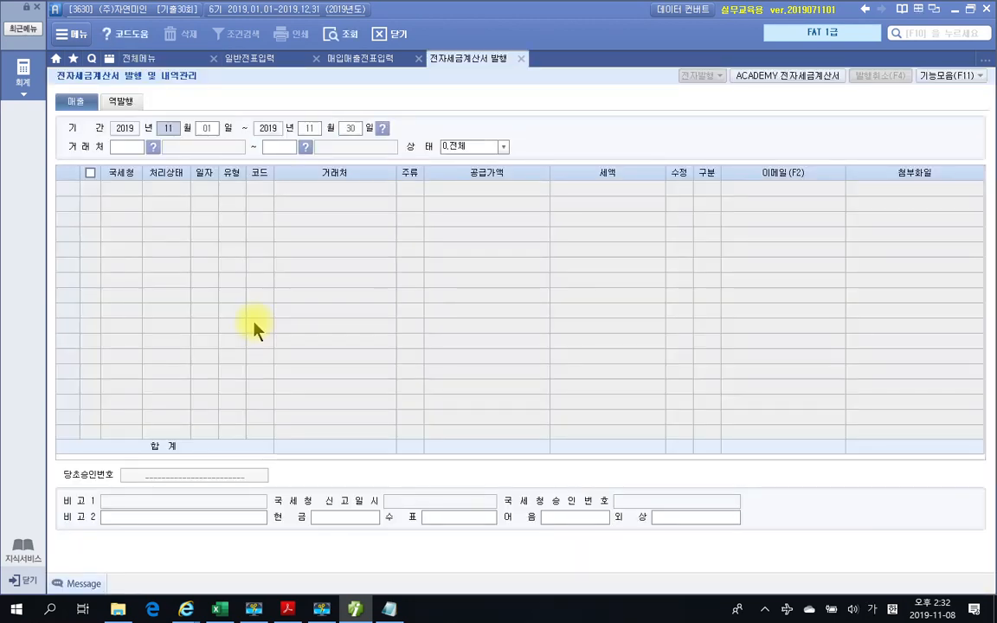
type("09")
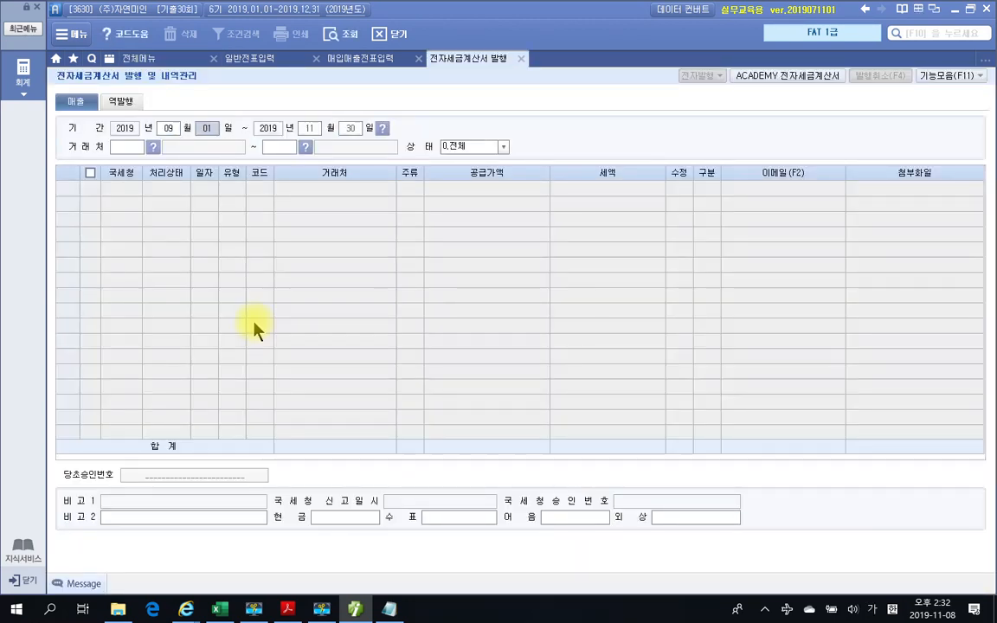
type("0309")
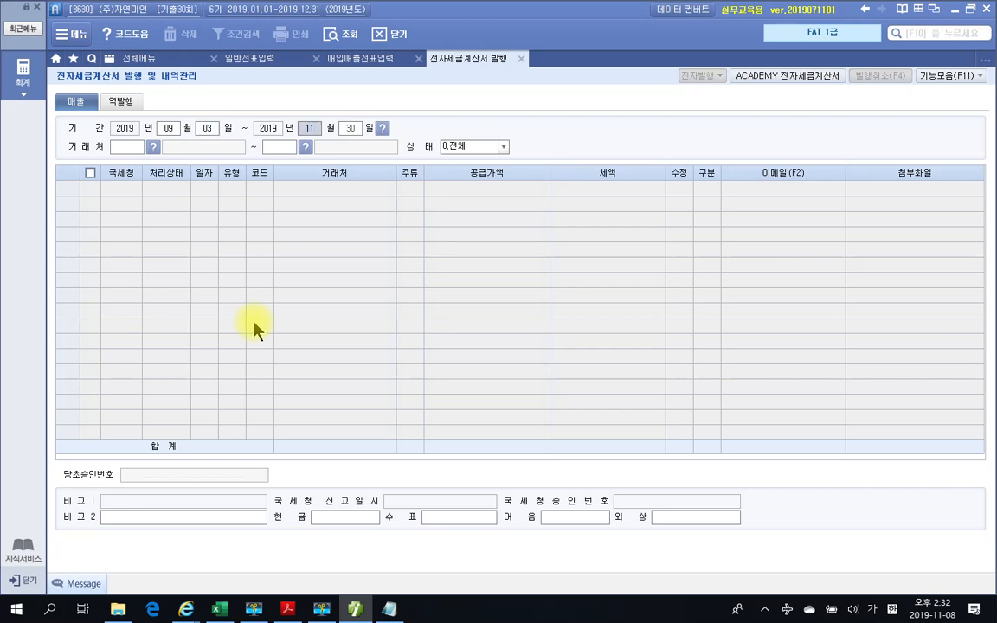
type("3")
key("Return")
key("Return")
key("Return")
key("Return")
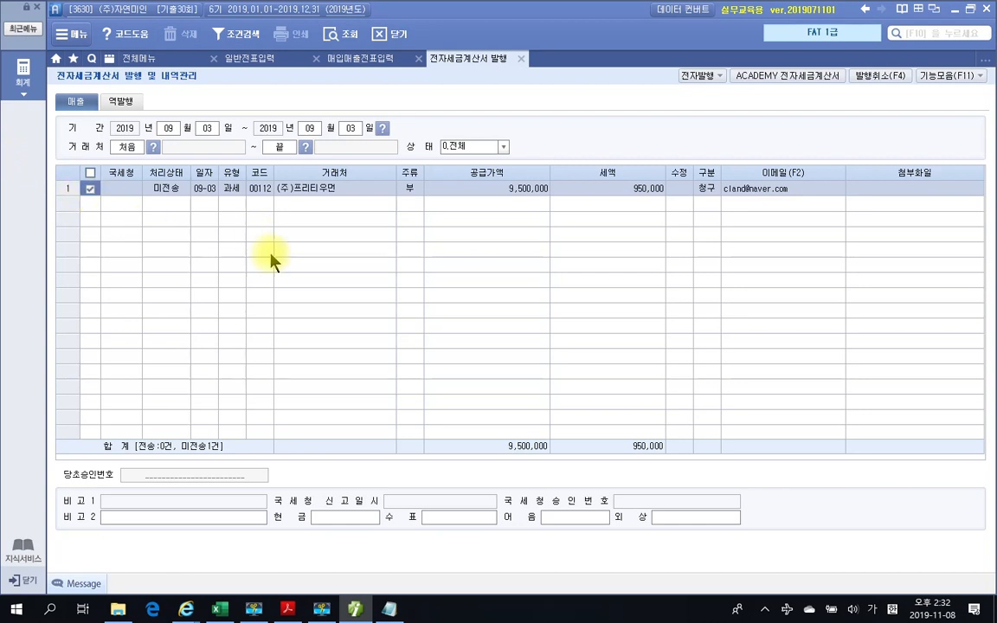
Step: Issue the electronic tax invoice for the September 3 sale to (주)프리티우먼 and confirm its completion
left_click(692, 75)
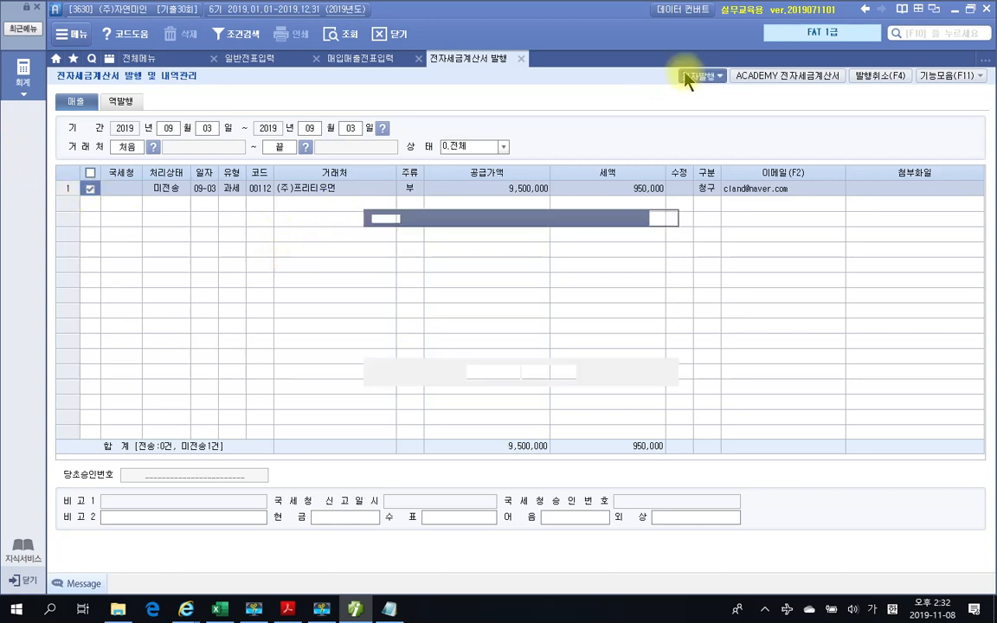
left_click(489, 372)
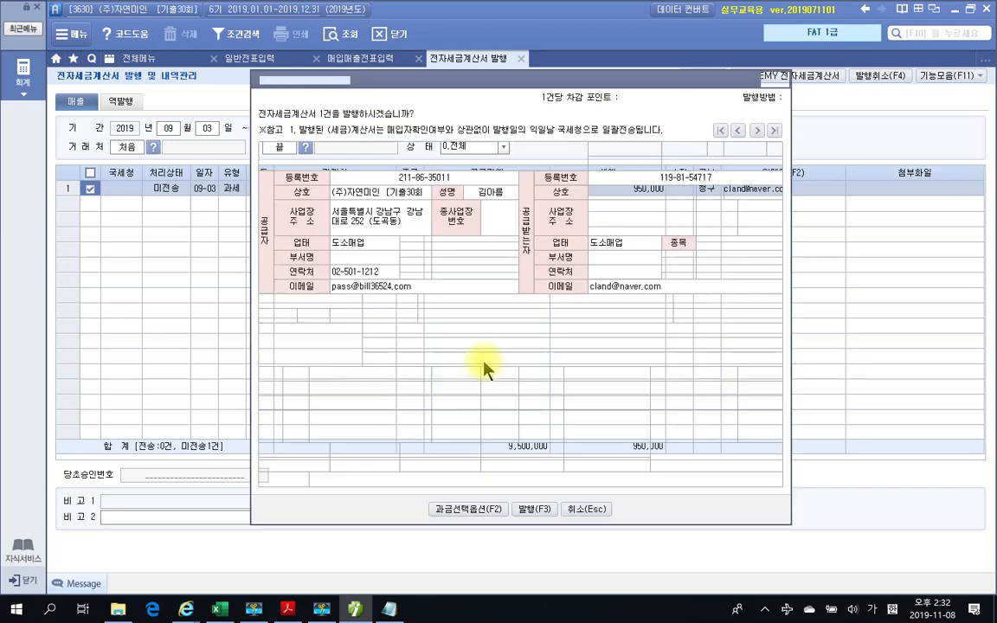
left_click(535, 509)
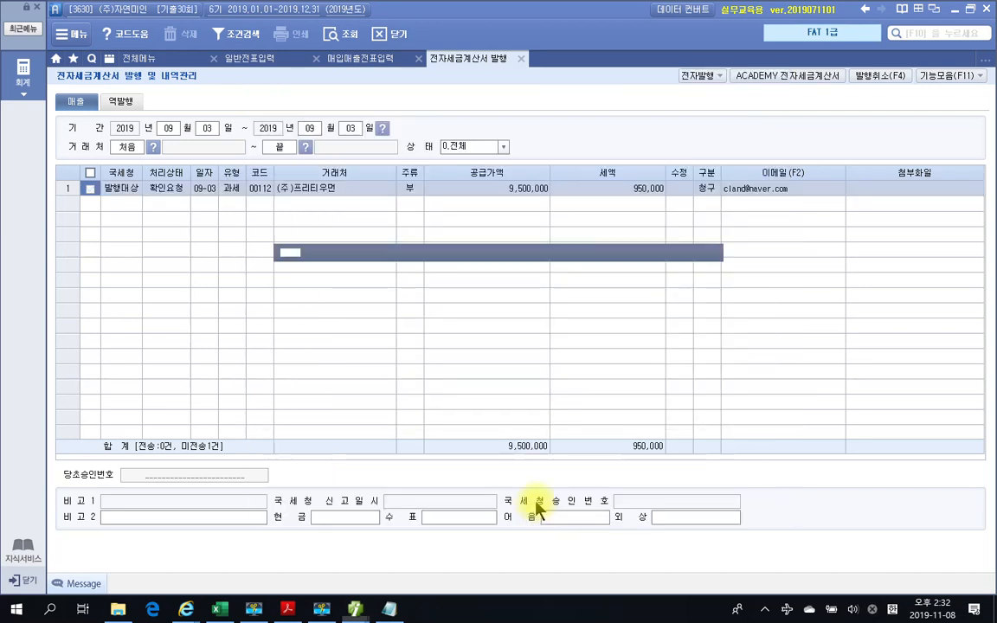
left_click(498, 338)
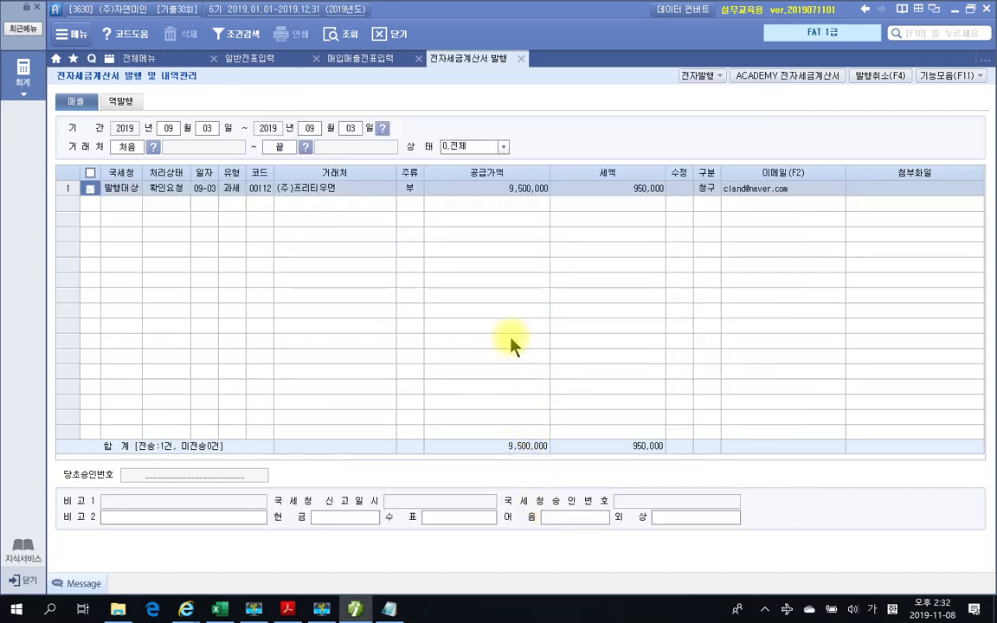
Step: Log in to ACADEMY 전자세금계산서 and retrieve the 미전송 sales invoices dated 2019-09-03
left_click(789, 77)
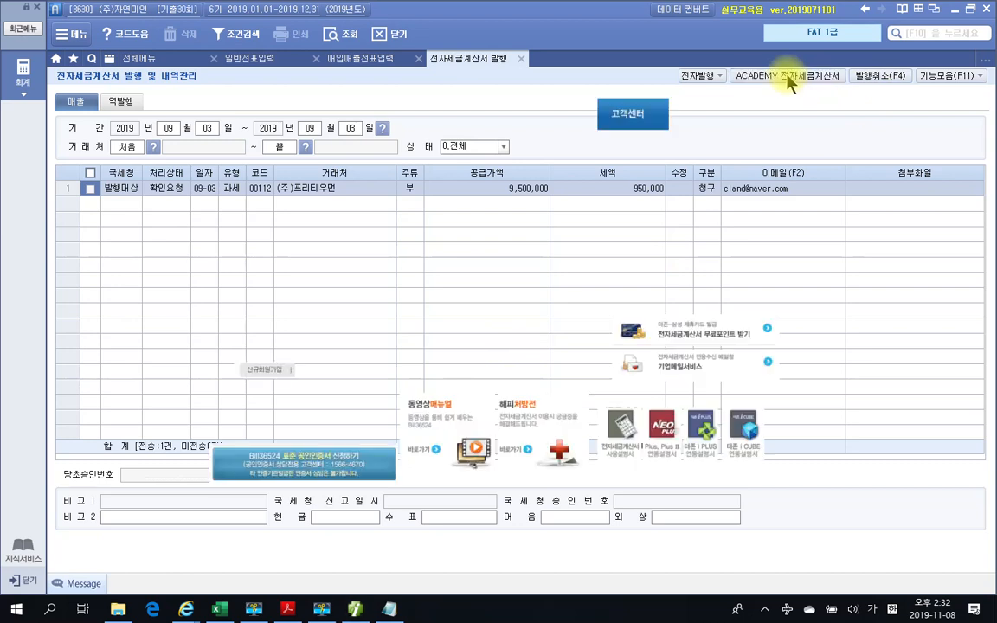
left_click(355, 328)
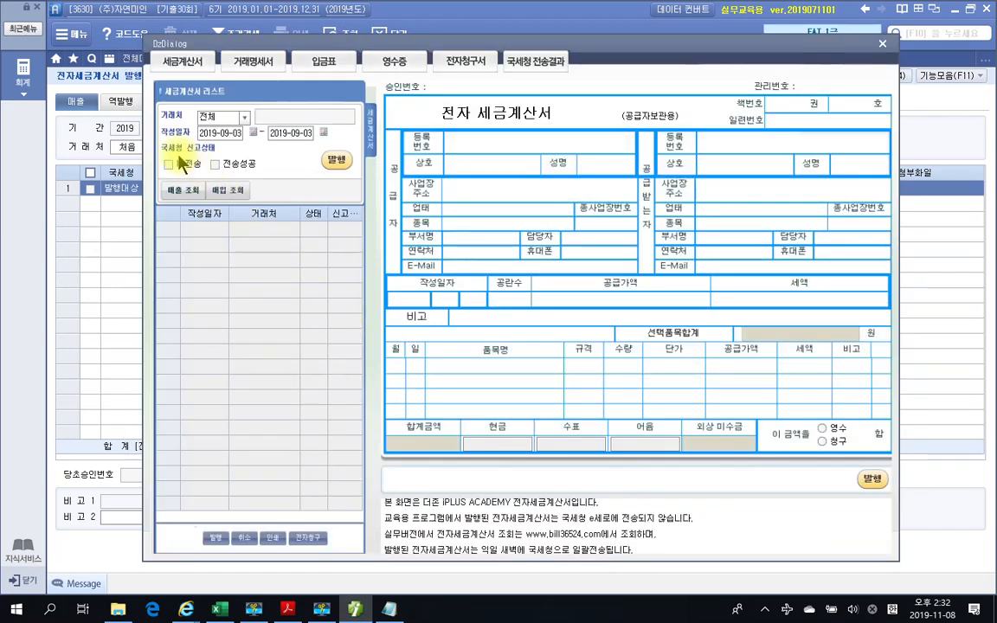
left_click(167, 164)
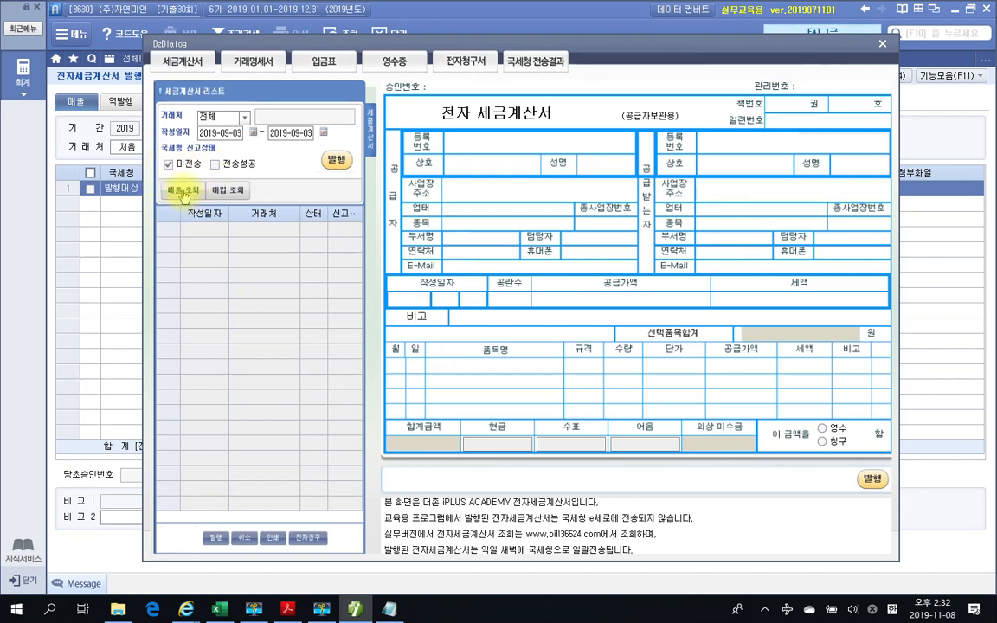
left_click(182, 191)
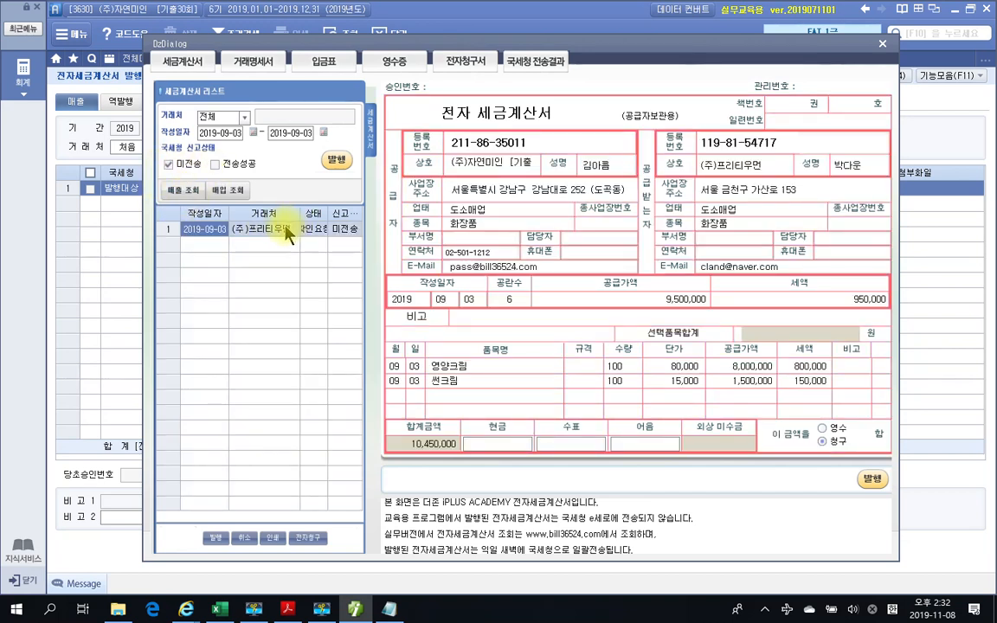
Step: Issue the retrieved (주)프리티우먼 invoice in ACADEMY 전자세금계산서 and return to 매입매출전표입력
left_click(347, 162)
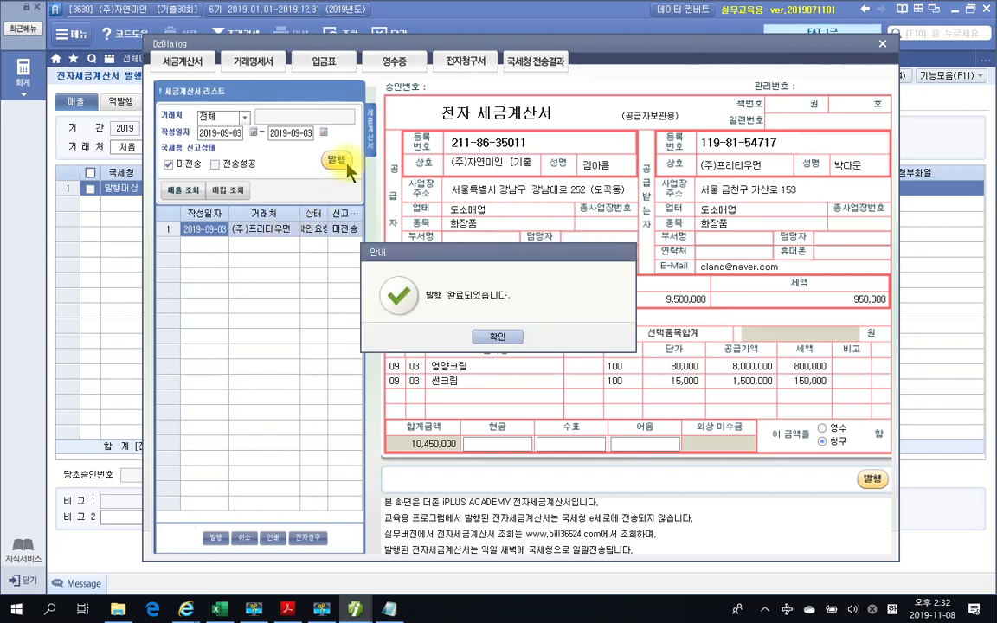
left_click(484, 335)
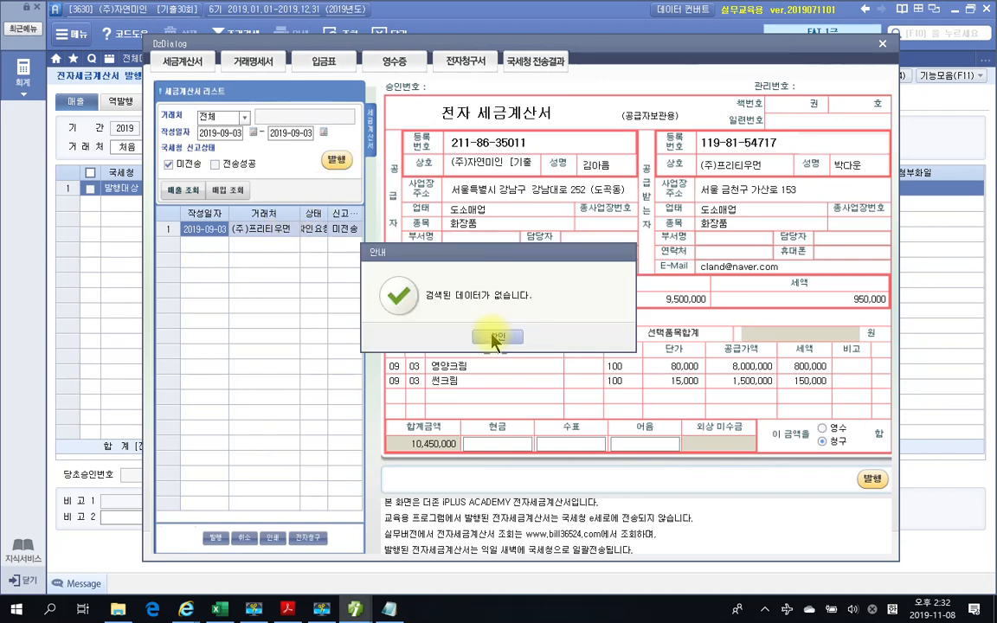
left_click(490, 337)
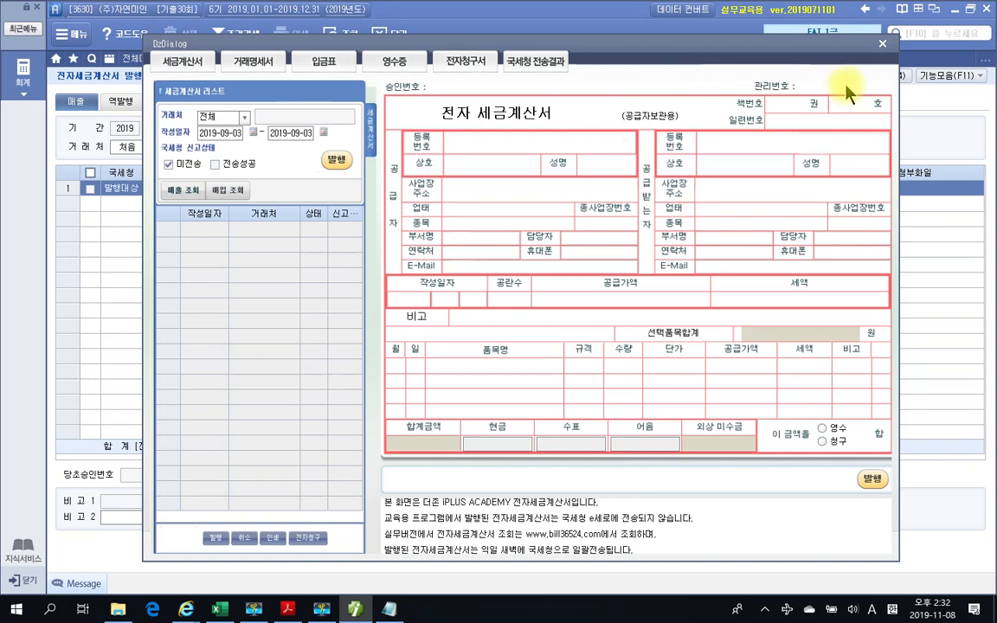
left_click(881, 45)
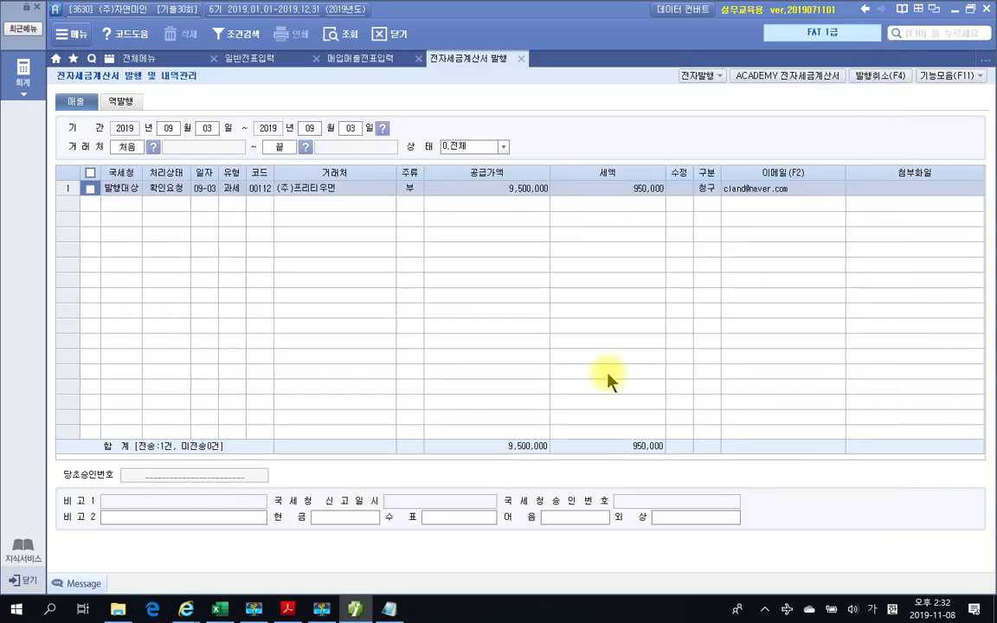
left_click(522, 60)
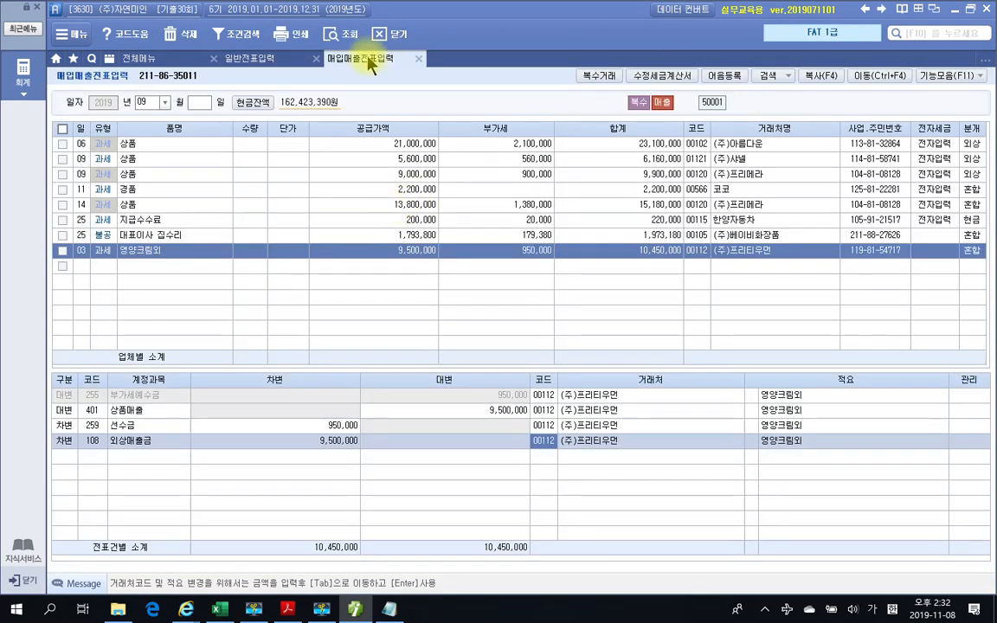
Step: Reload the September vouchers, sort them by entry order, check the 영양크림외 entry's 전자세금 status, and go to a blank line
left_click(345, 38)
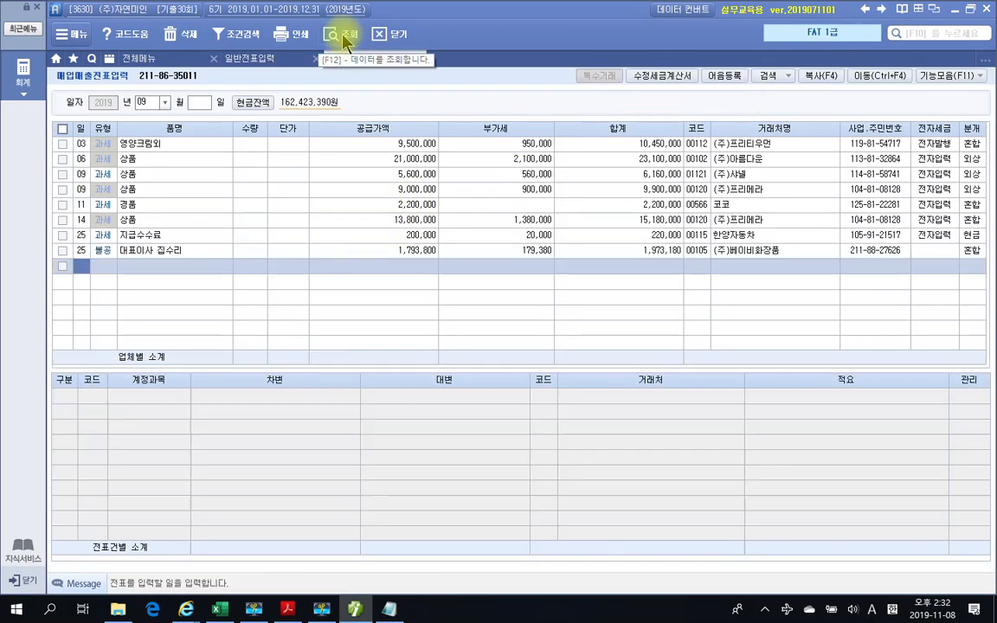
right_click(132, 254)
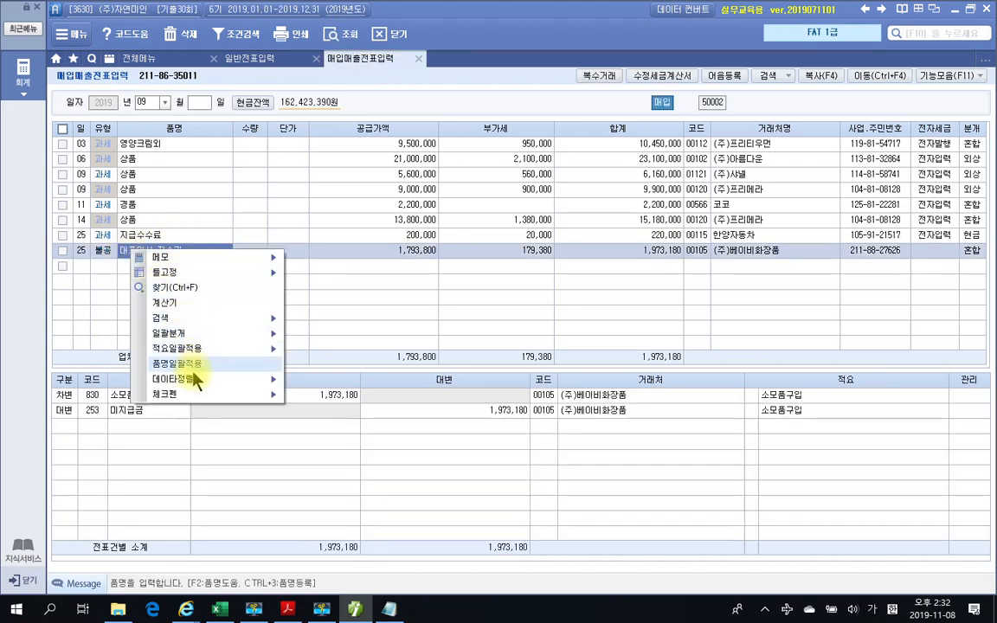
mouse_move(260, 379)
left_click(299, 384)
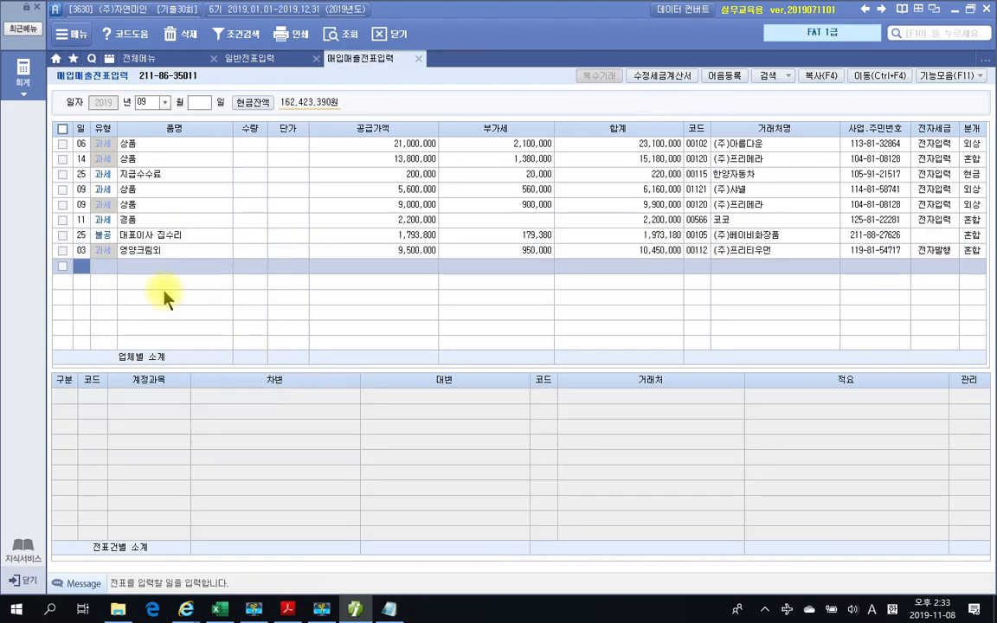
left_click(149, 252)
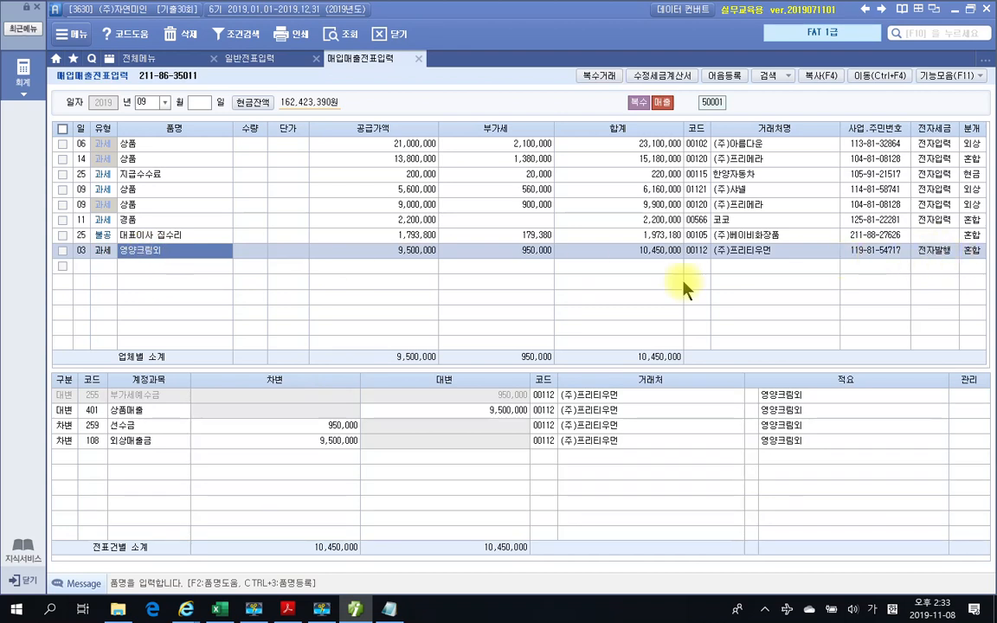
left_click(87, 267)
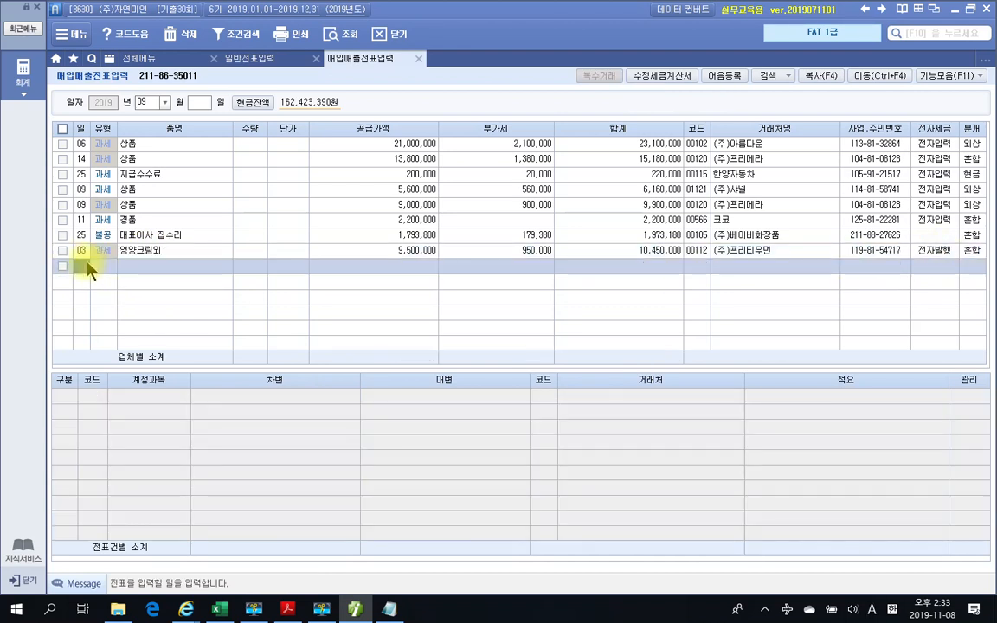
Step: Switch to the 2019 FAT 1급 PDF and examine the 매출거래 item 2 card slip for card company, date, total and merchant
left_click(294, 613)
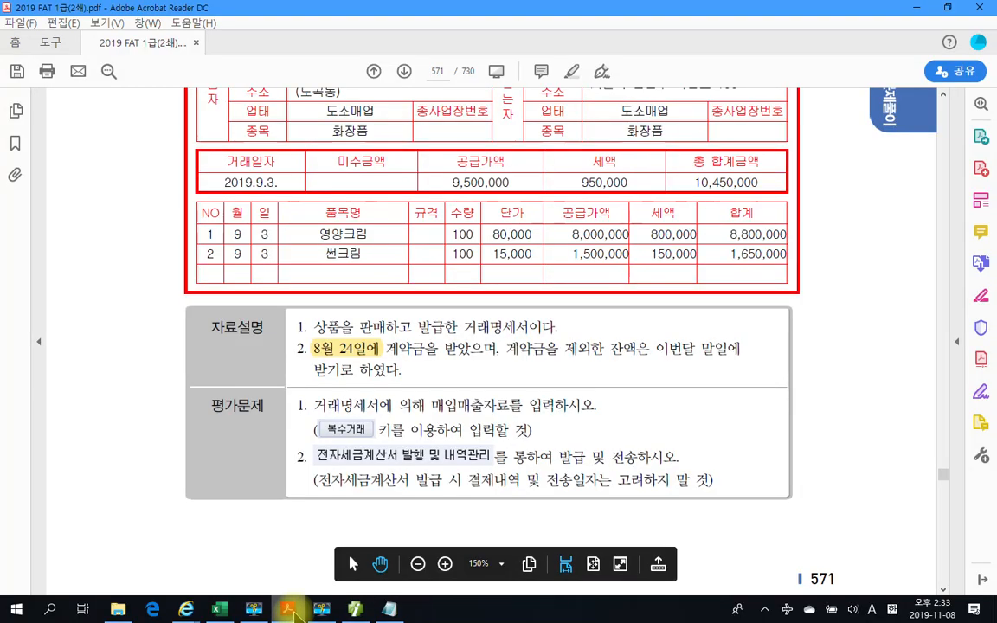
scroll(291, 611, "down", 9)
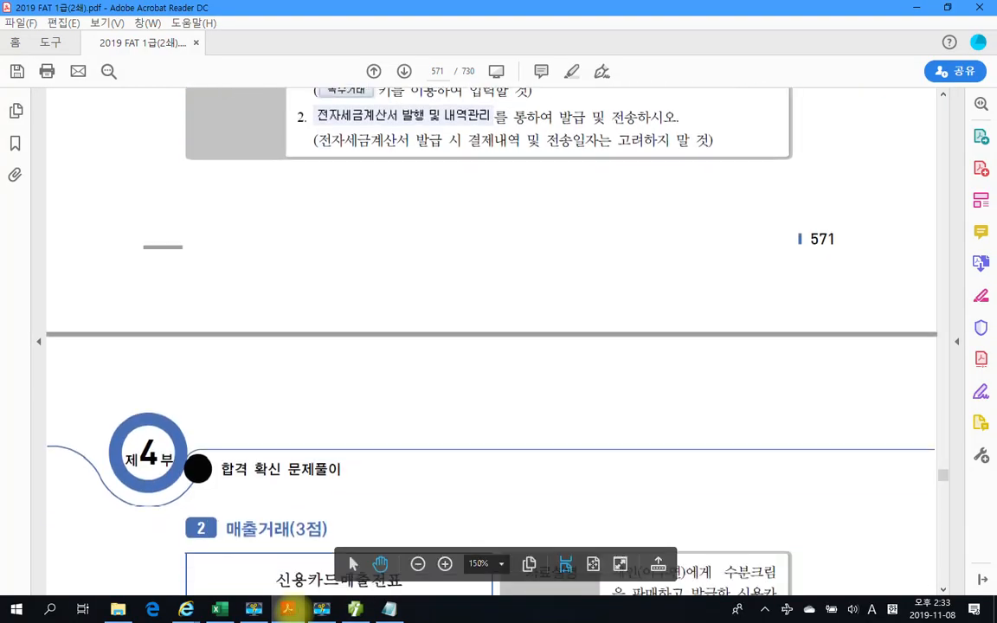
scroll(292, 611, "down", 5)
scroll(292, 611, "up", 2)
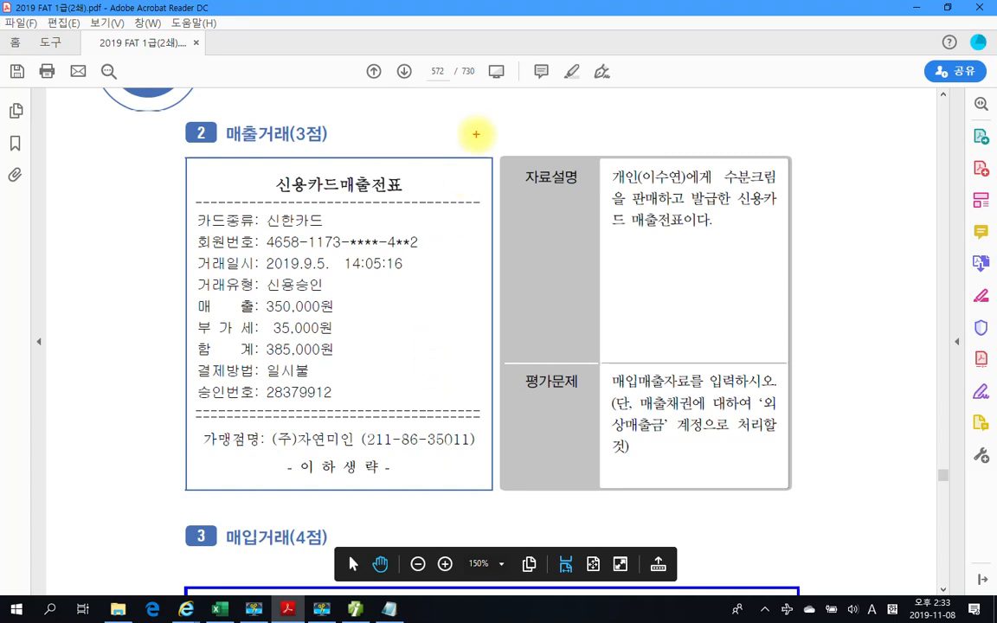
left_click_drag(475, 134, 813, 482)
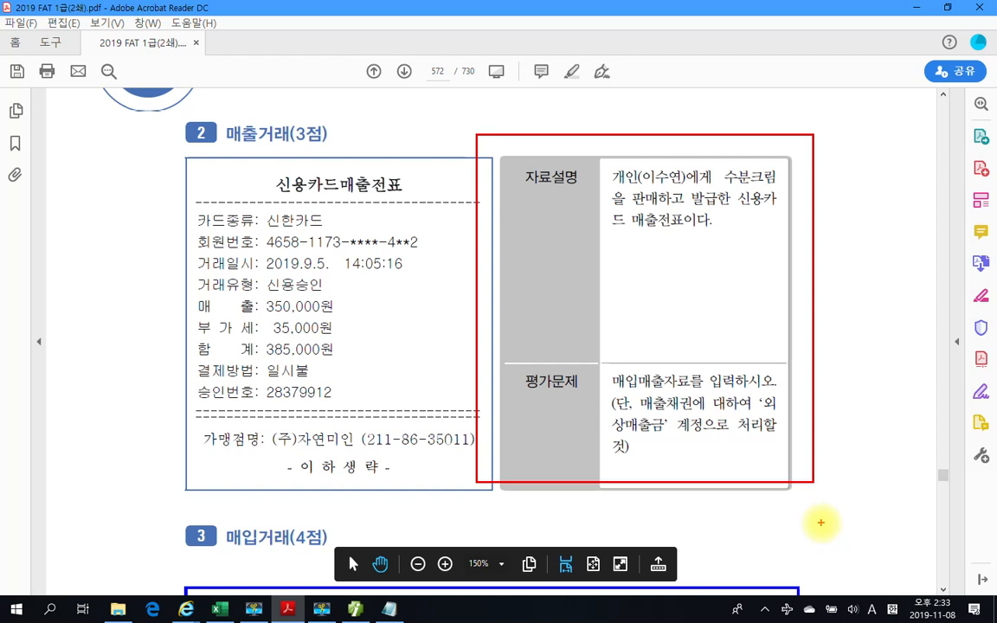
left_click_drag(110, 161, 84, 214)
left_click_drag(132, 165, 123, 200)
mouse_move(145, 173)
left_mouse_down()
mouse_move(163, 178)
mouse_move(122, 267)
left_mouse_up()
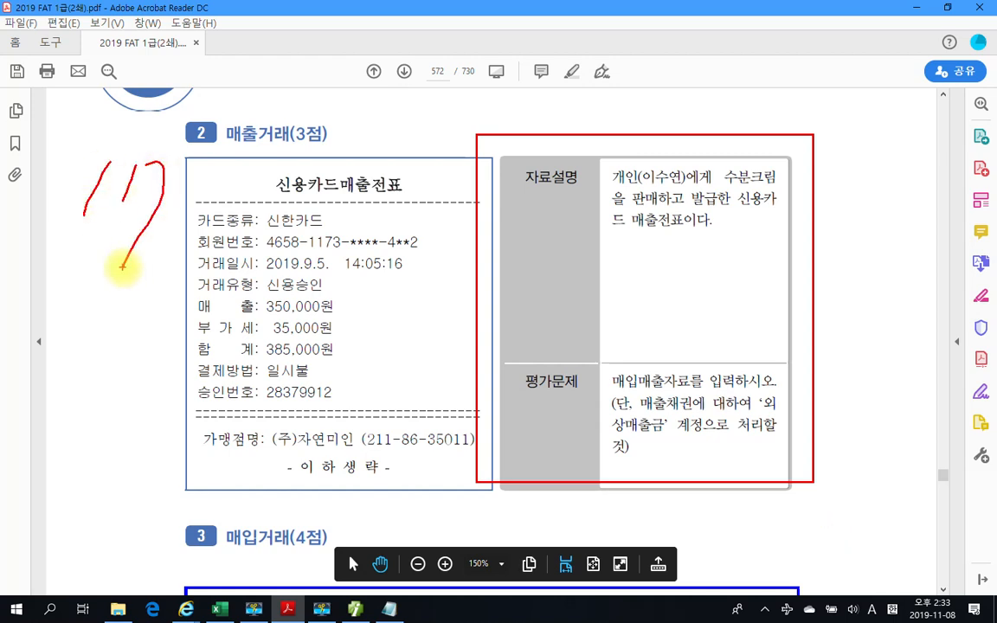
mouse_move(315, 339)
left_mouse_down()
mouse_move(247, 364)
mouse_move(329, 370)
mouse_move(355, 345)
mouse_move(338, 373)
left_mouse_up()
mouse_move(299, 254)
left_mouse_down()
mouse_move(242, 261)
mouse_move(268, 275)
mouse_move(338, 276)
left_mouse_up()
mouse_move(303, 206)
left_mouse_down()
mouse_move(262, 220)
mouse_move(241, 212)
left_mouse_up()
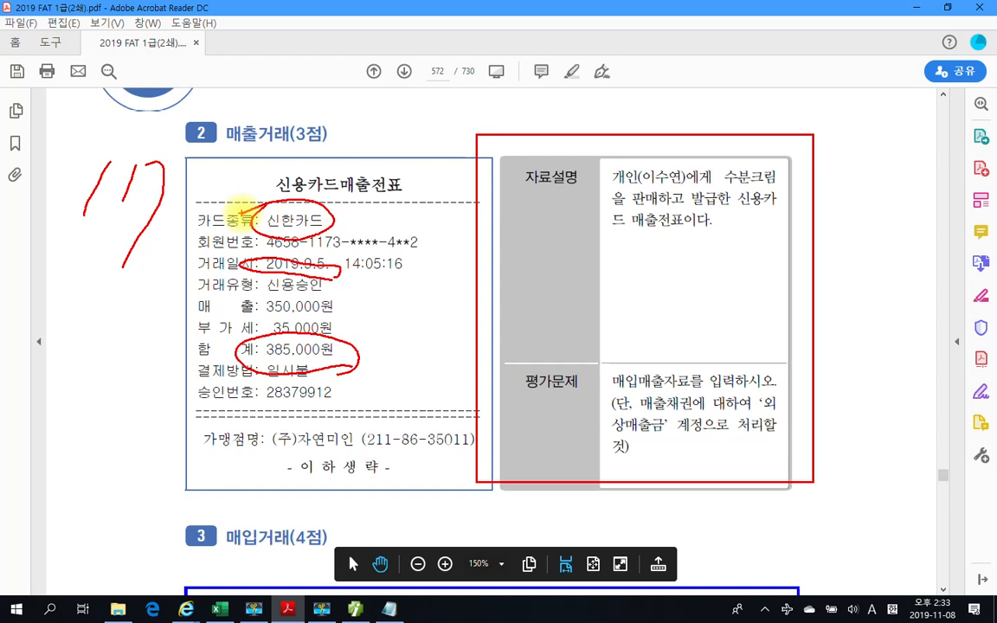
mouse_move(262, 434)
left_mouse_down()
mouse_move(327, 417)
mouse_move(257, 421)
left_mouse_up()
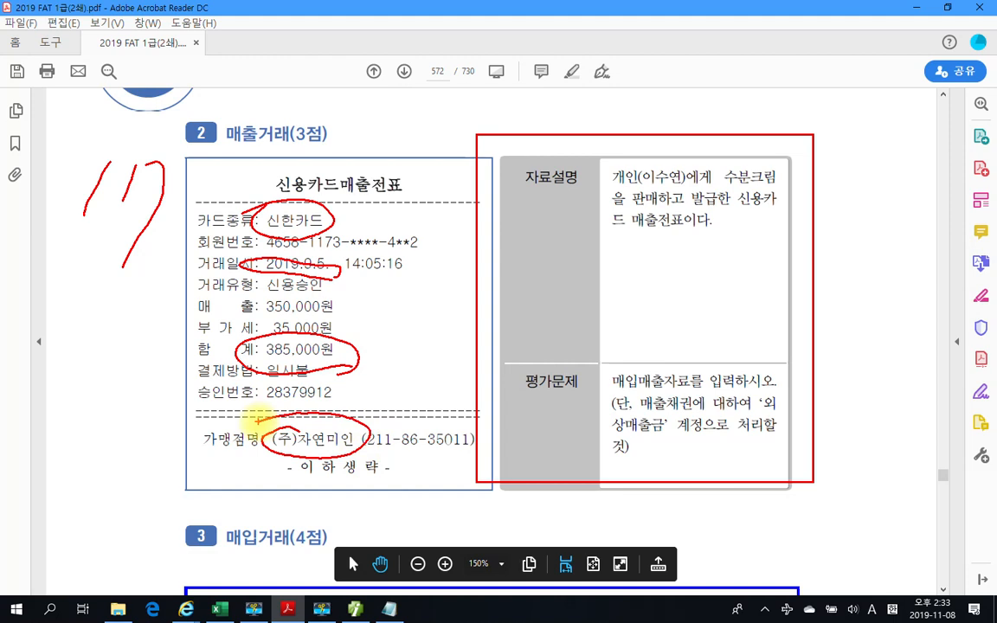
left_click_drag(357, 407, 284, 455)
left_click_drag(284, 415, 338, 449)
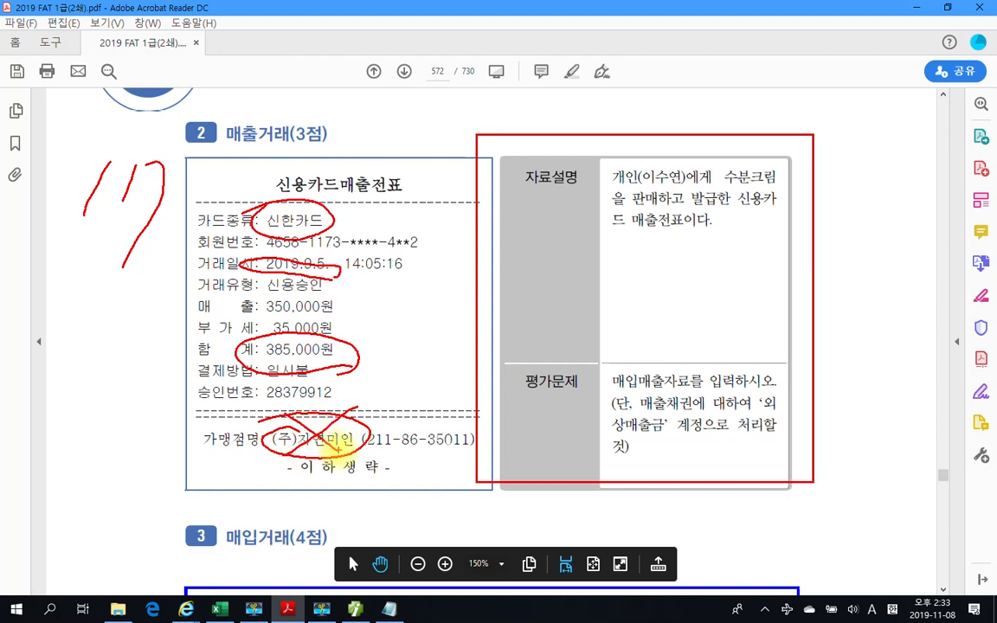
Step: Read item 2's buyer and the instruction on which account to use for the sales receivable
left_click_drag(701, 162, 678, 215)
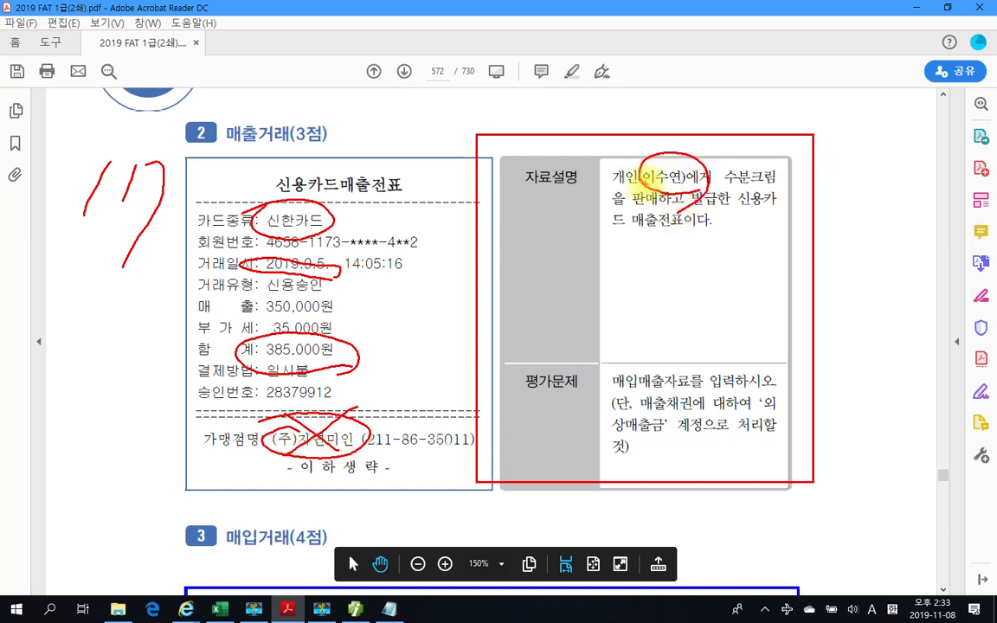
left_click_drag(614, 402, 787, 394)
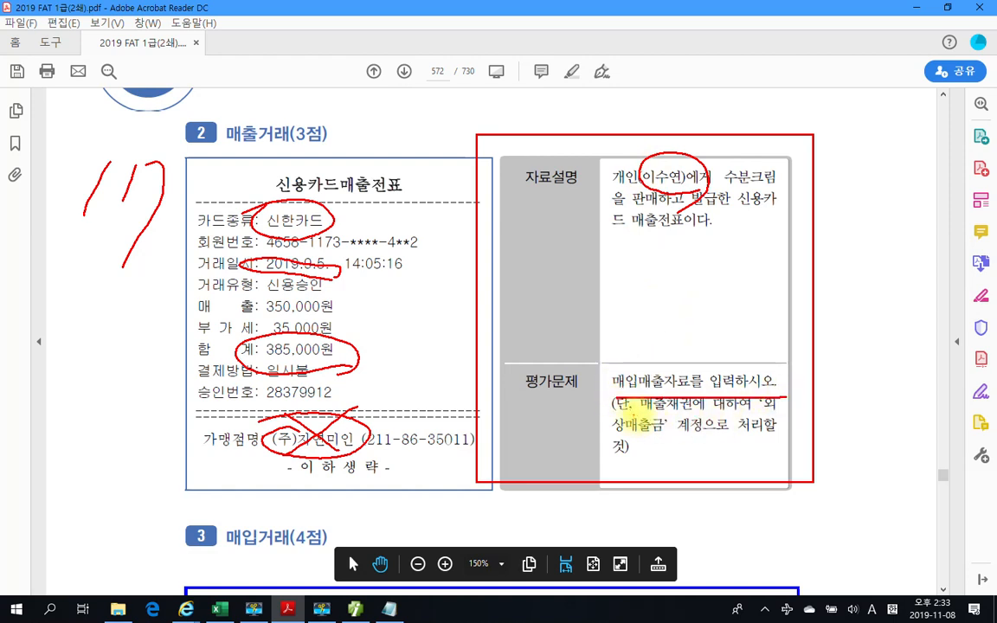
left_click_drag(610, 437, 680, 432)
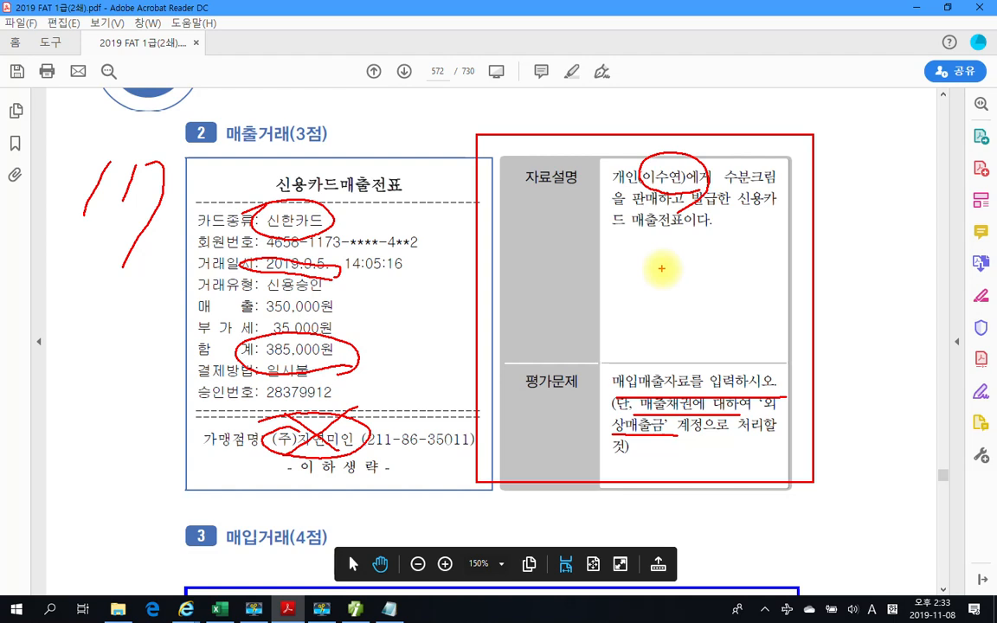
Step: Switch back to 매입매출전표입력 and start a September voucher on the blank line with day 05 and type 17 (카과)
key("Escape")
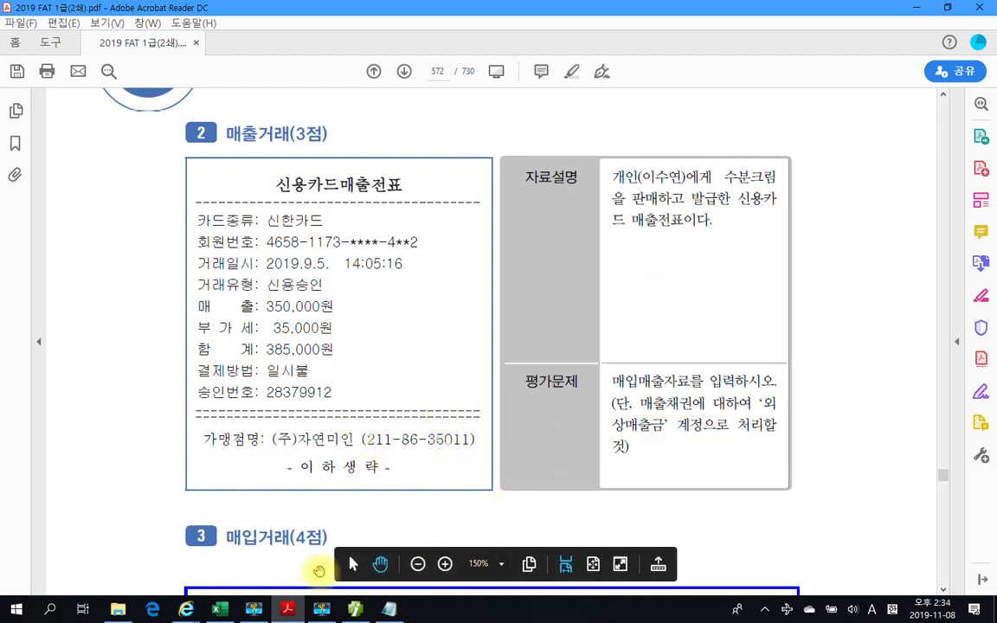
left_click(356, 611)
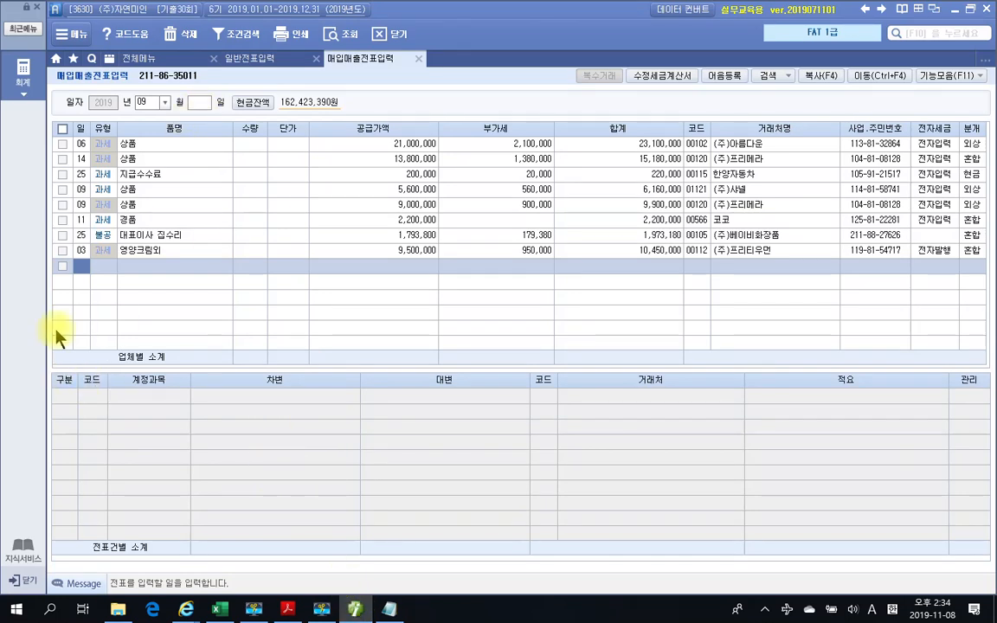
type("05")
key("Return")
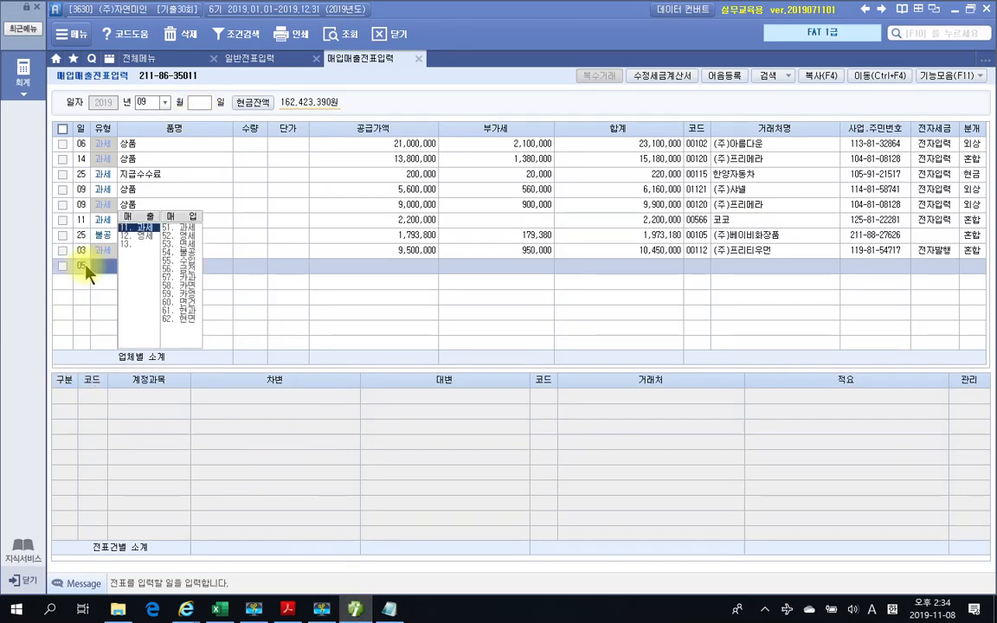
type("17")
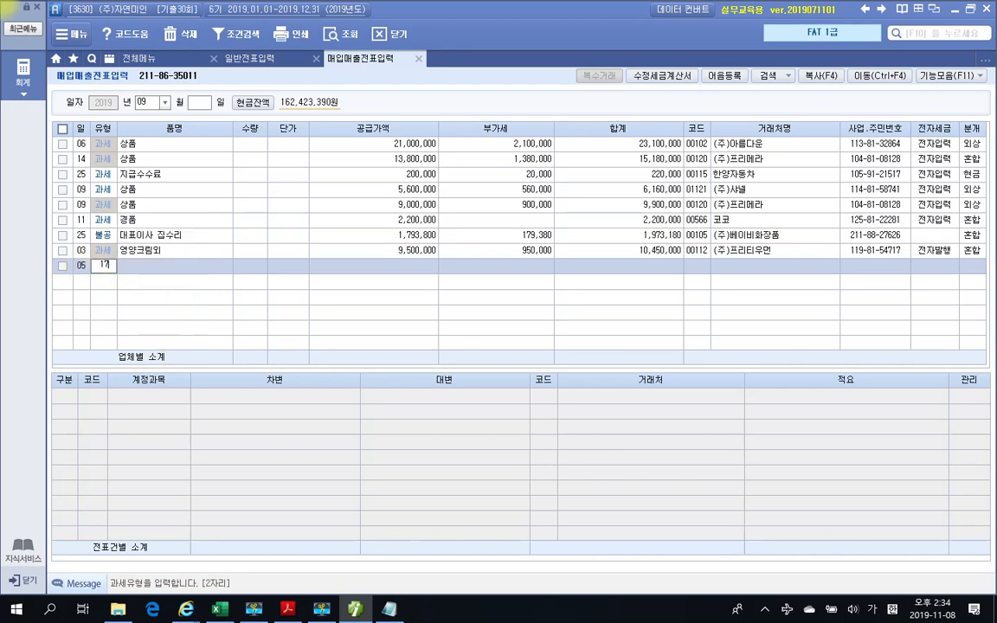
key("Return")
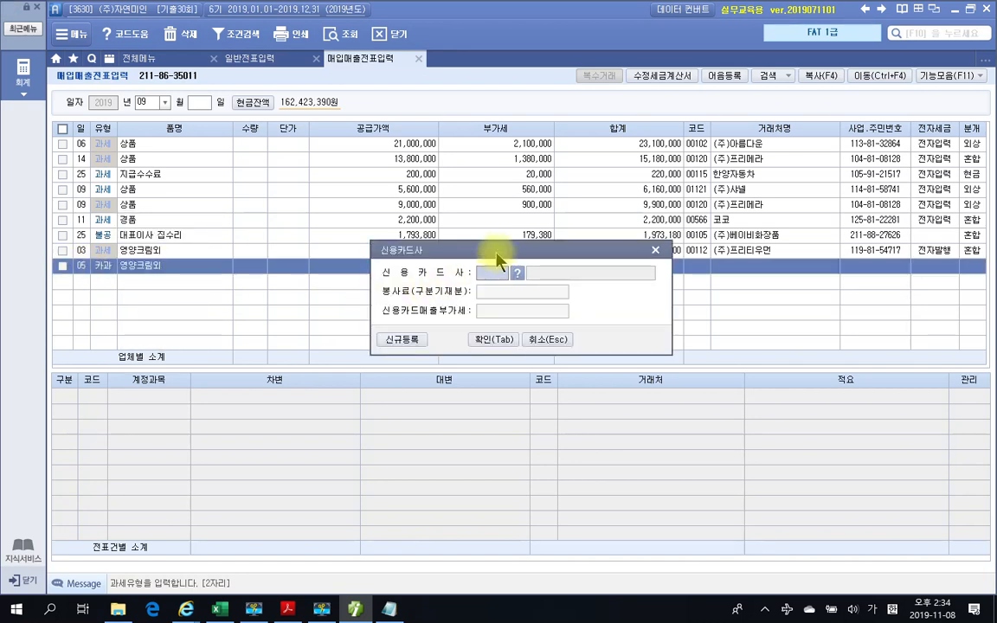
Step: Look up the credit card company for the voucher and assign 99602 신한카드
left_click(520, 272)
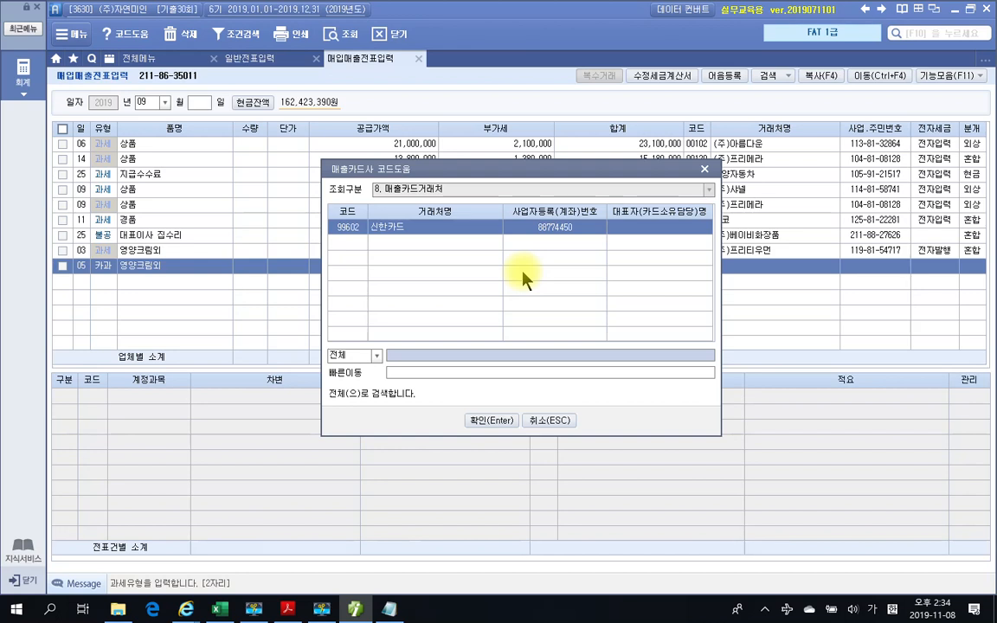
left_click(479, 423)
left_click(492, 341)
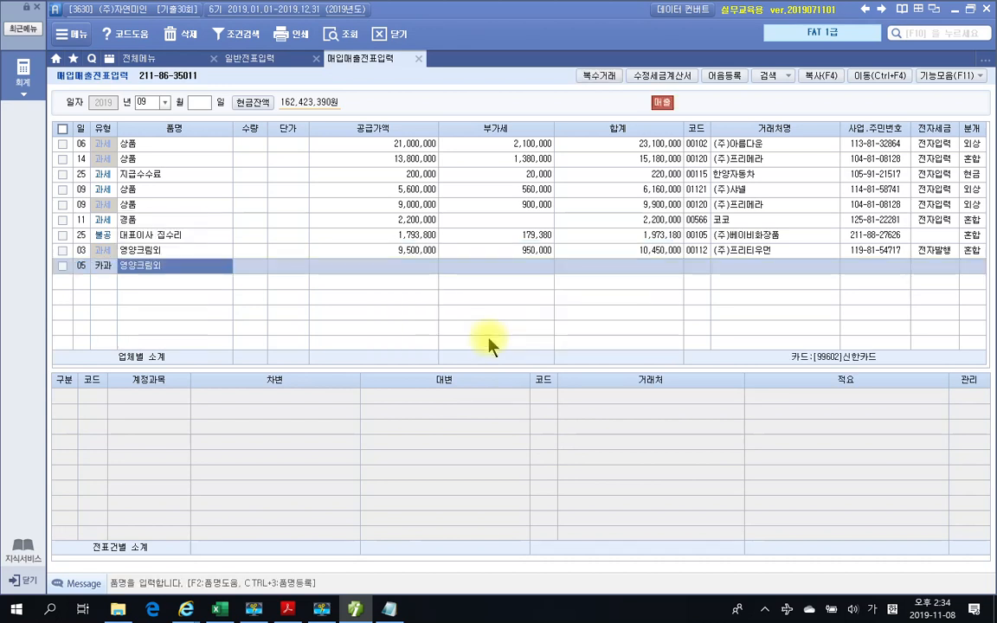
Step: Enter 수분크림 as the item name, skip quantity and unit price, and enter 385,000 as the amount
type("수분크림")
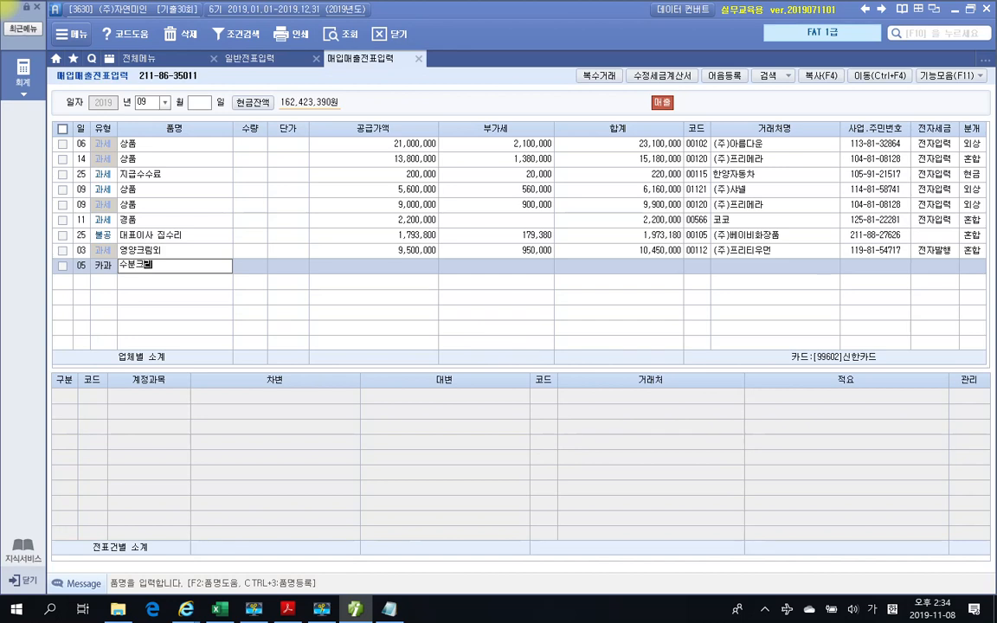
key("Return")
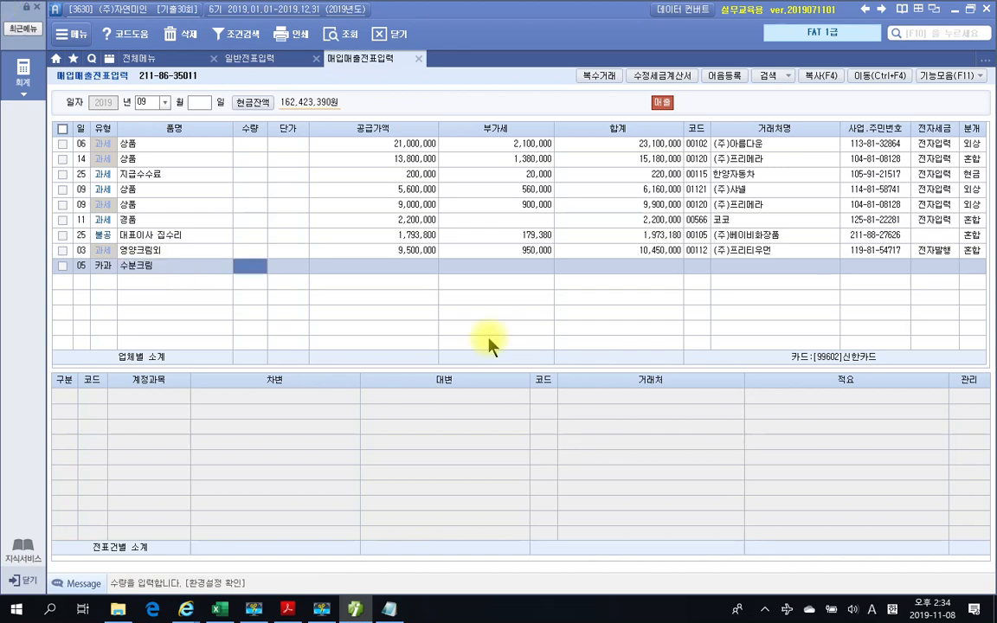
key("Return")
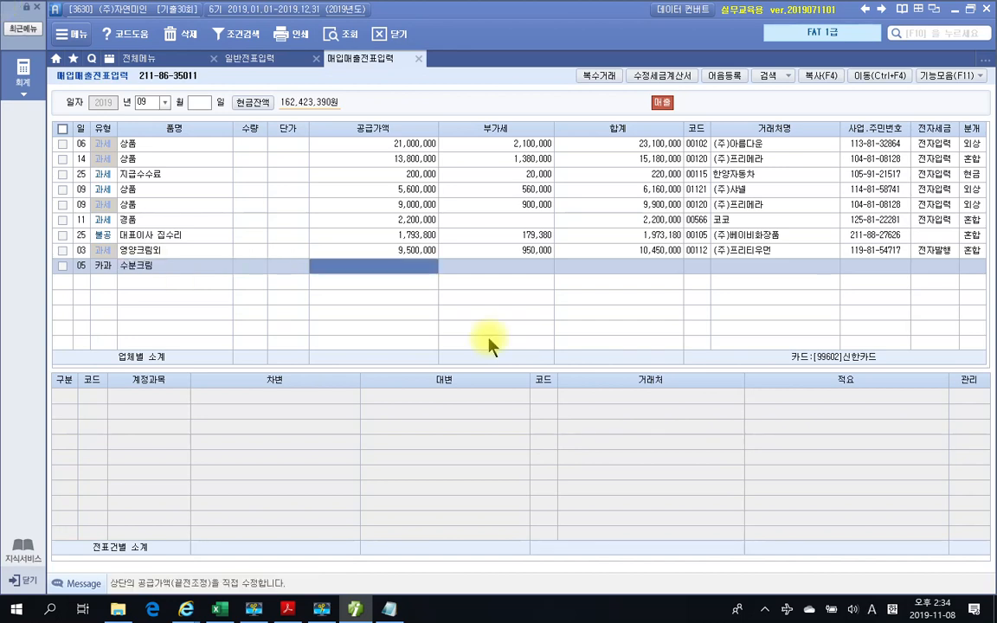
type("385")
key("plus")
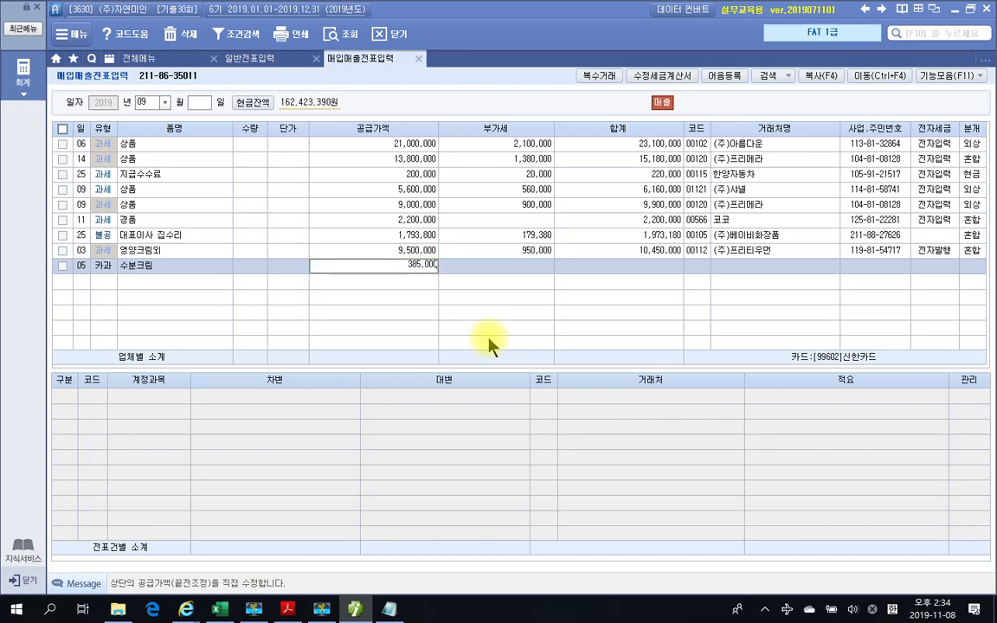
key("Return")
key("Return")
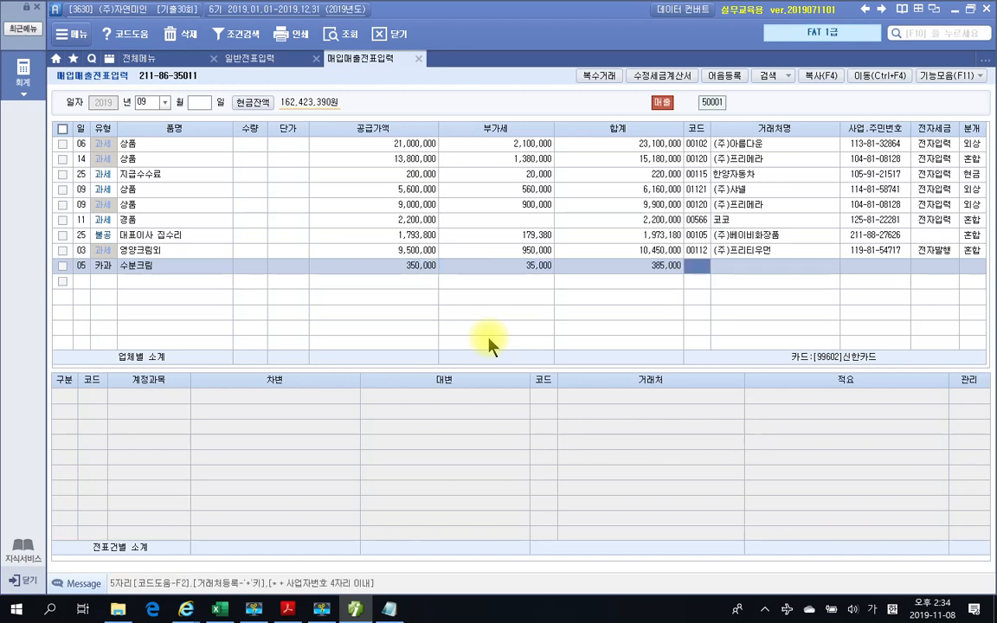
Step: Look up the individual buyer by name as the 거래처, leave 전자세금 blank, and set 분개 to 4 (카드)
type("ㅇㅣㅁㅜ")
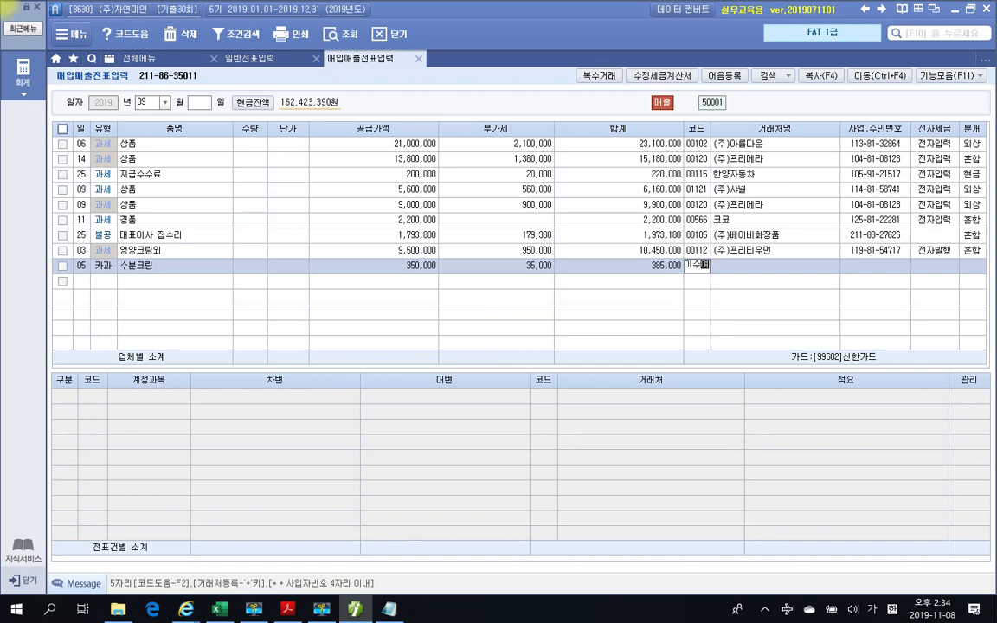
key("Return")
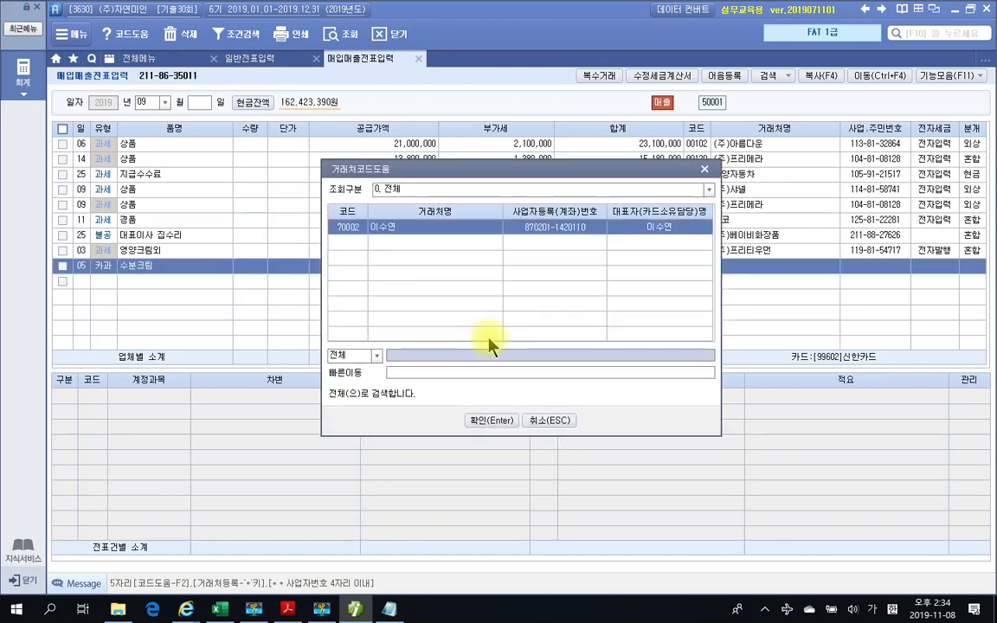
key("Return")
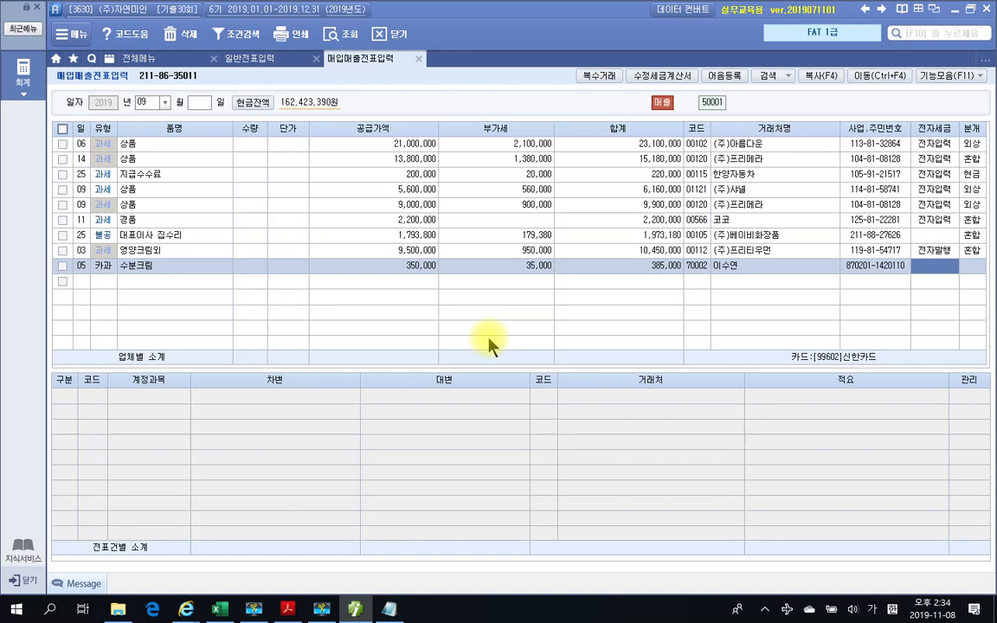
key("Return")
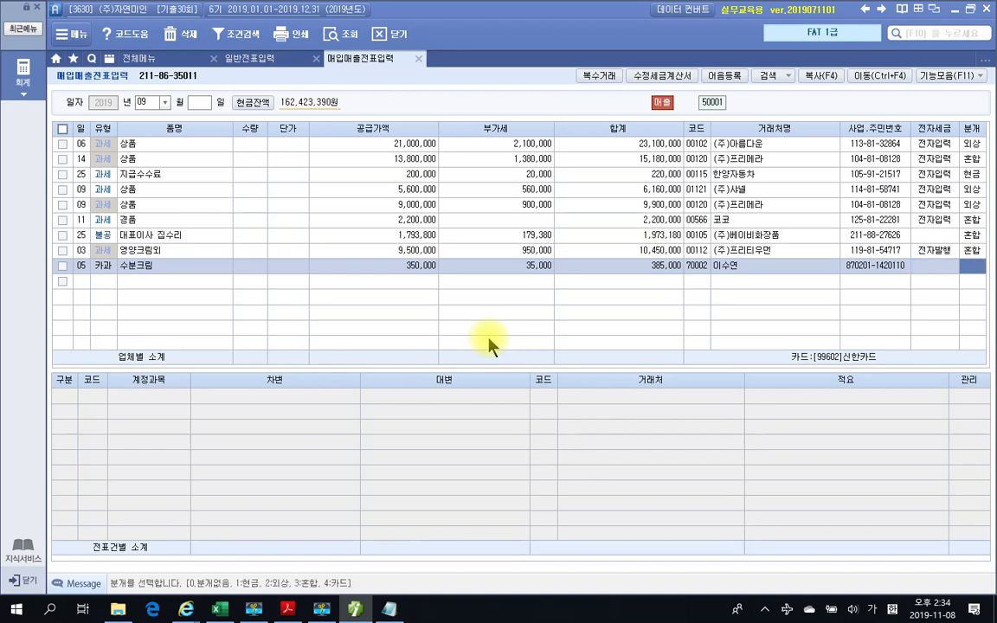
type("4")
key("Return")
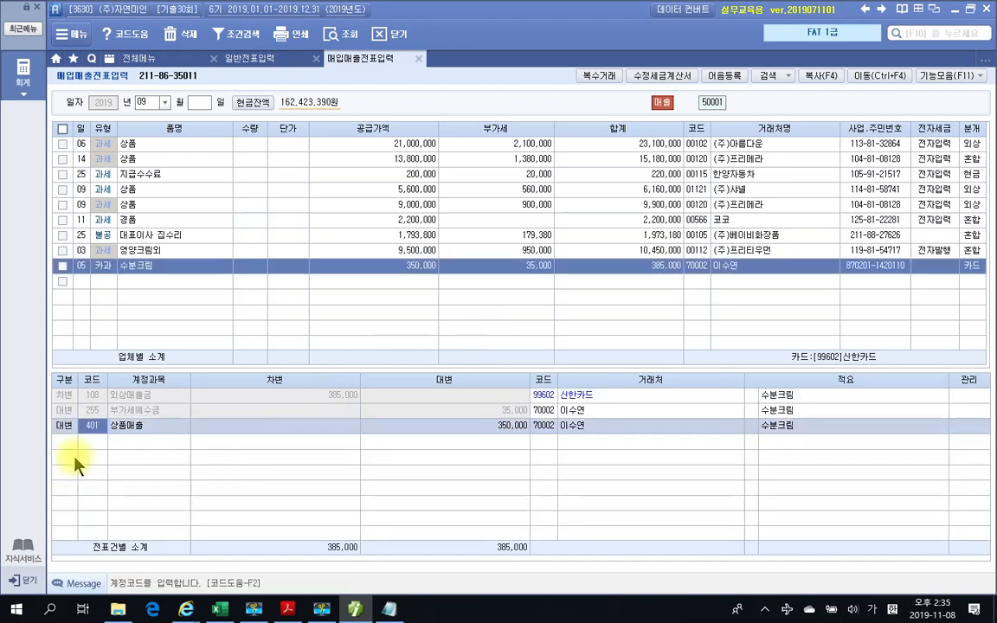
Step: Check the 외상매출금, 부가세예수금 and 상품매출 journal lines and their 거래처 assignments
left_click(127, 397)
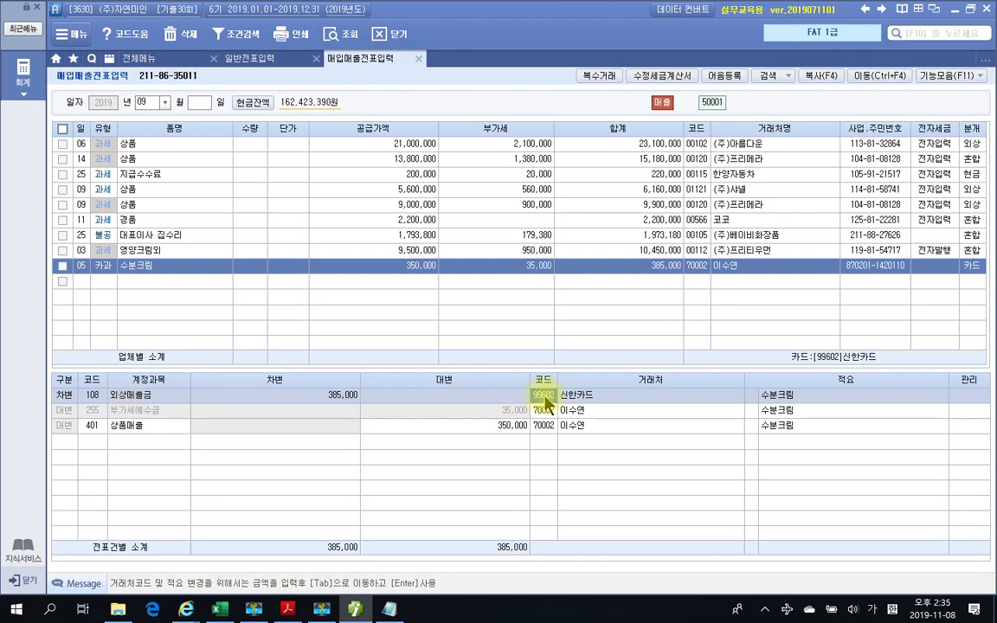
left_click(151, 409)
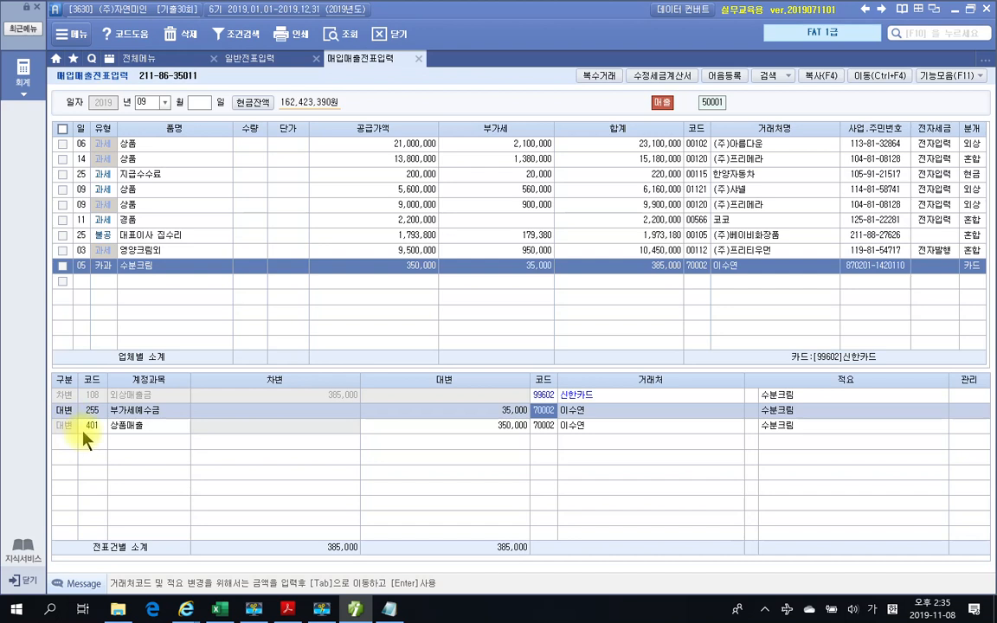
left_click(79, 426)
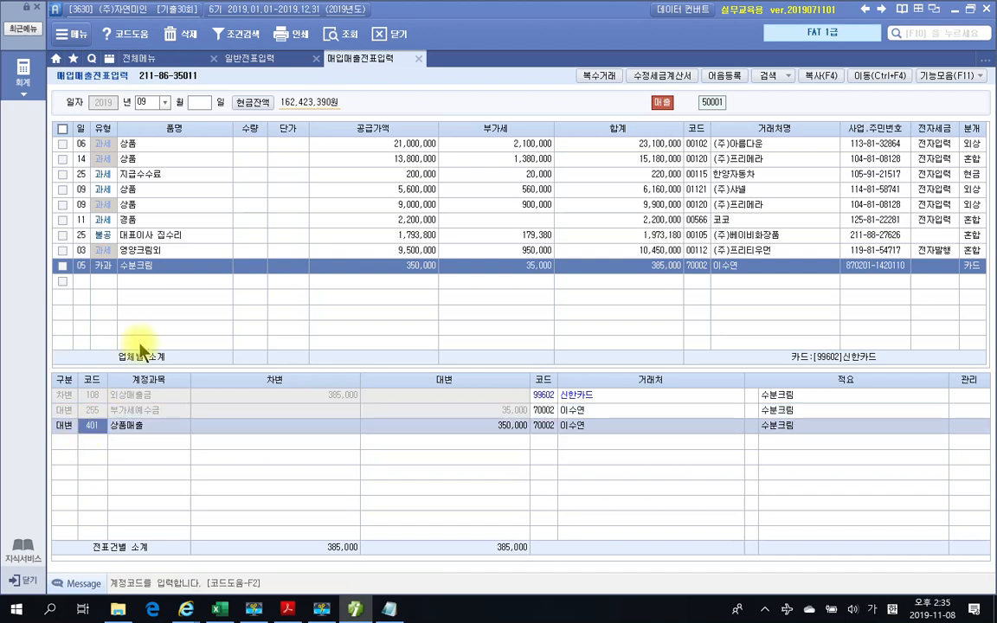
left_click(94, 426)
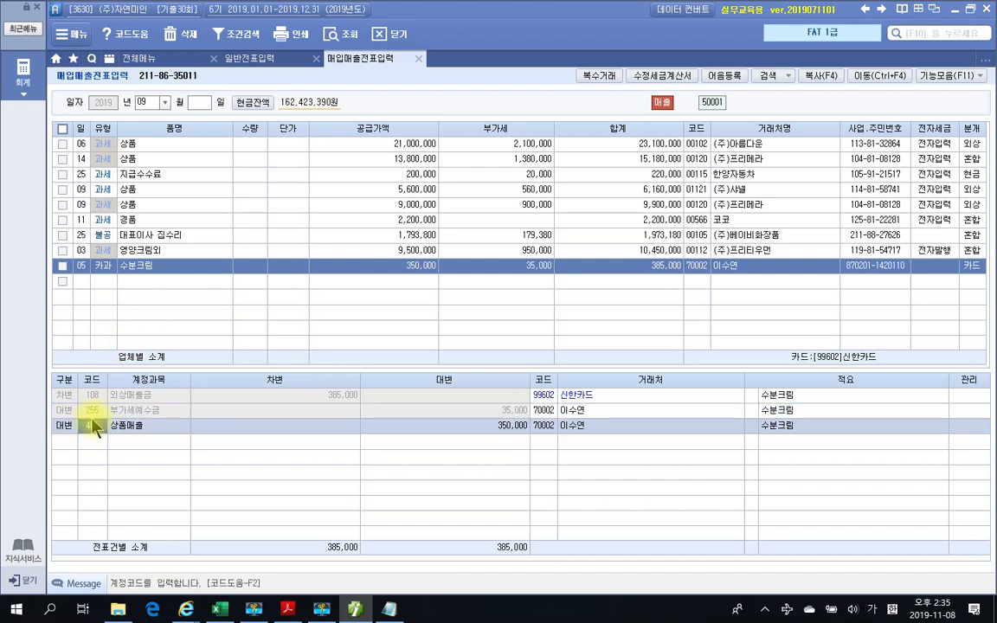
Step: Switch to the 2019 FAT 1급 PDF and look through item 3 매입거래's 전자세금계산서 down to the 유형자산 내역 table
left_click(290, 613)
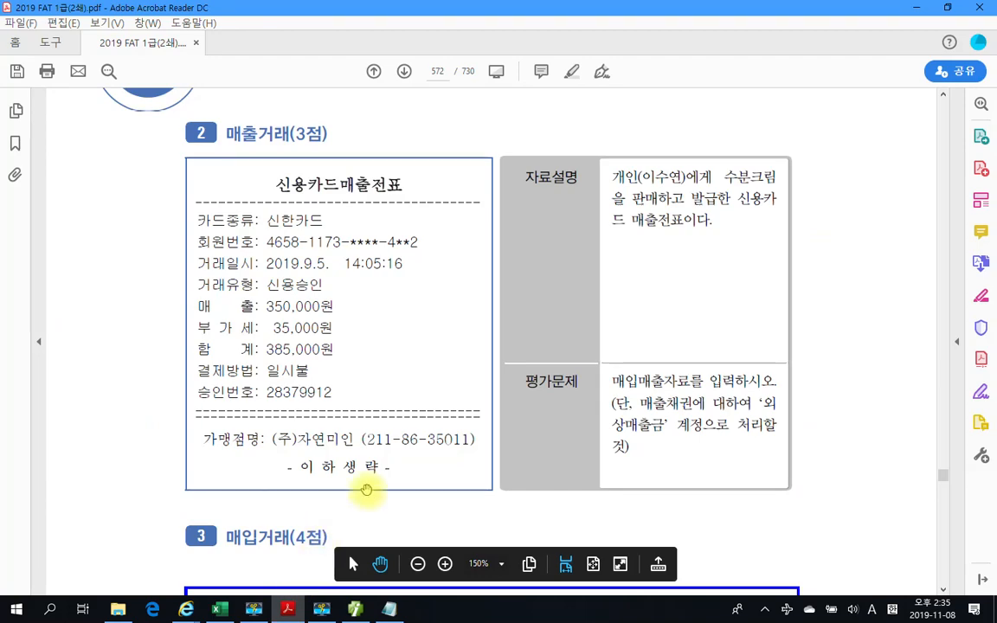
scroll(366, 490, "down", 5)
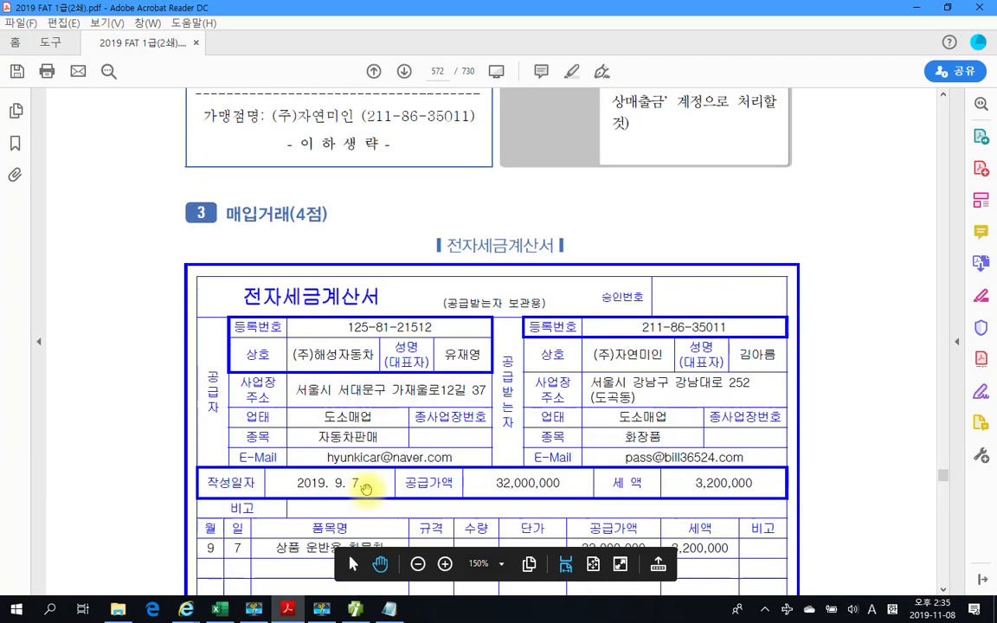
scroll(366, 490, "down", 1)
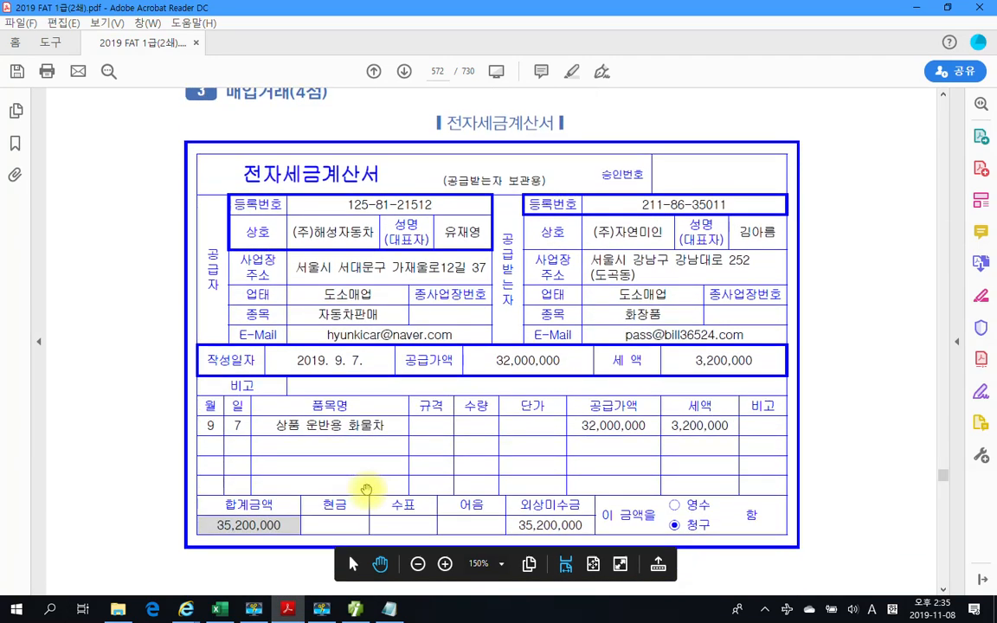
scroll(366, 489, "down", 3)
scroll(366, 490, "down", 5)
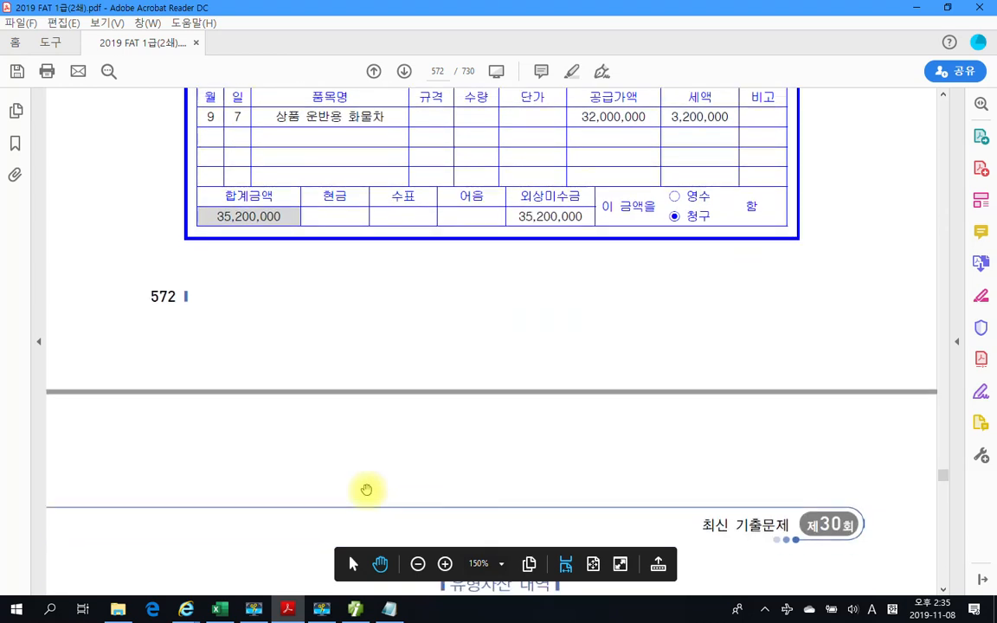
scroll(366, 489, "down", 1)
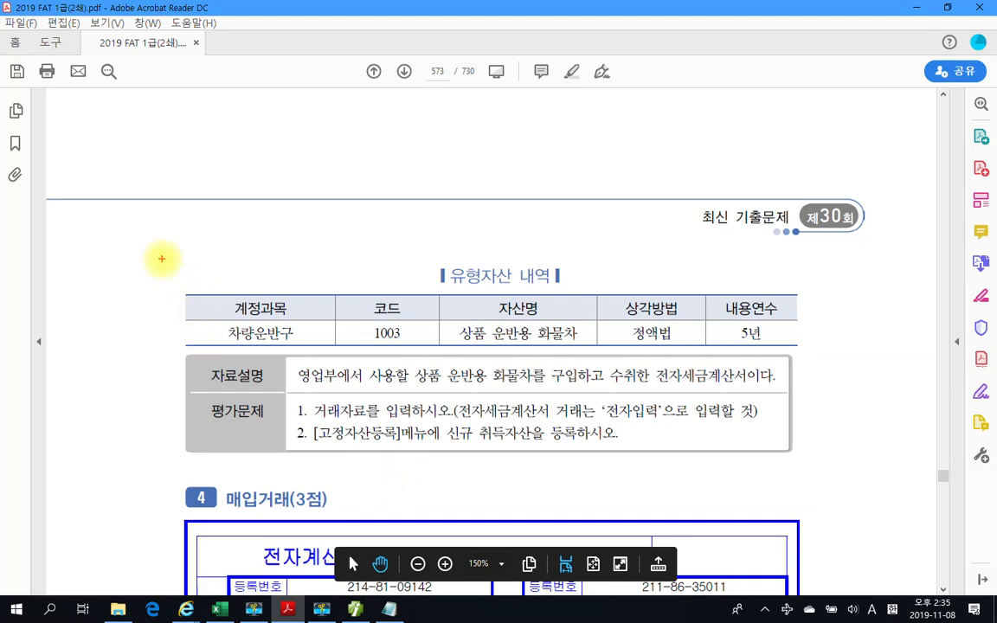
Step: Read item 3's asset details and instructions for entering the transaction and registering the new asset in 고정자산등록
mouse_move(149, 254)
left_mouse_down()
mouse_move(674, 459)
mouse_move(847, 493)
left_mouse_up()
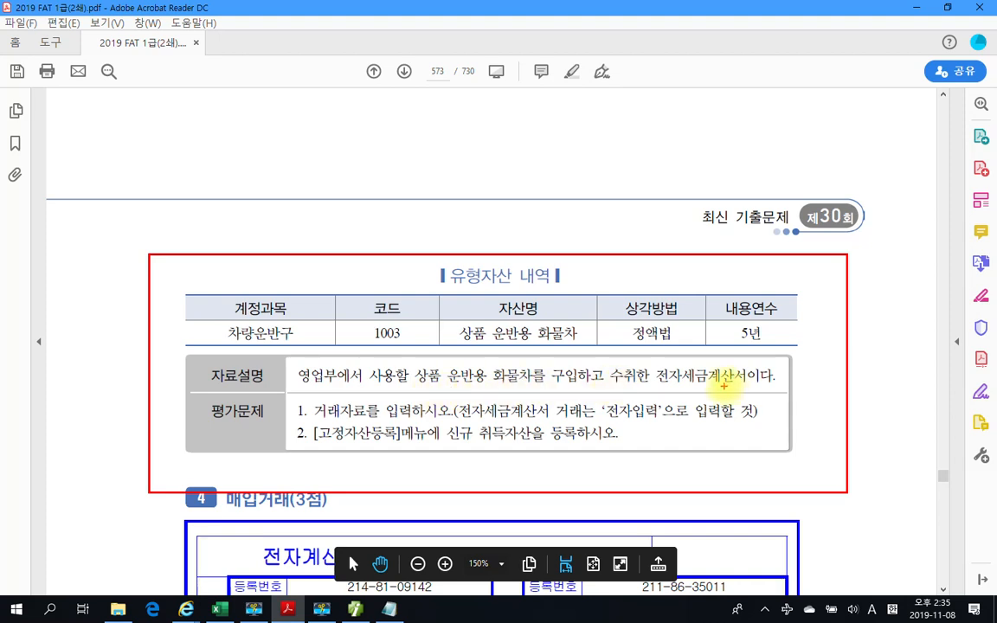
mouse_move(308, 415)
left_mouse_down()
mouse_move(586, 421)
mouse_move(659, 410)
mouse_move(632, 400)
mouse_move(670, 419)
mouse_move(733, 420)
left_mouse_up()
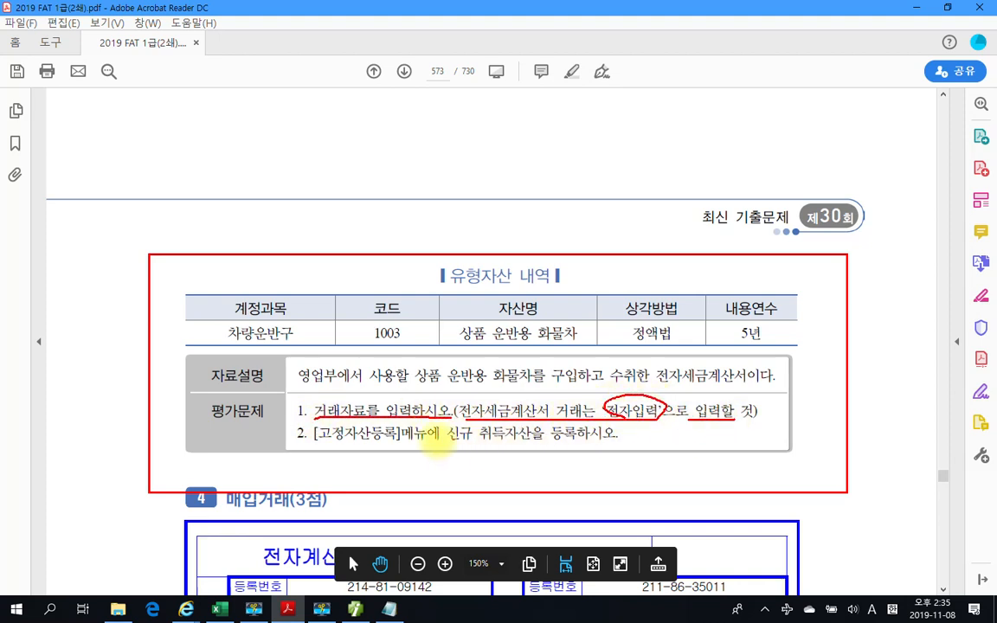
mouse_move(309, 443)
left_mouse_down()
mouse_move(468, 431)
mouse_move(554, 441)
left_mouse_up()
left_click_drag(489, 424, 621, 450)
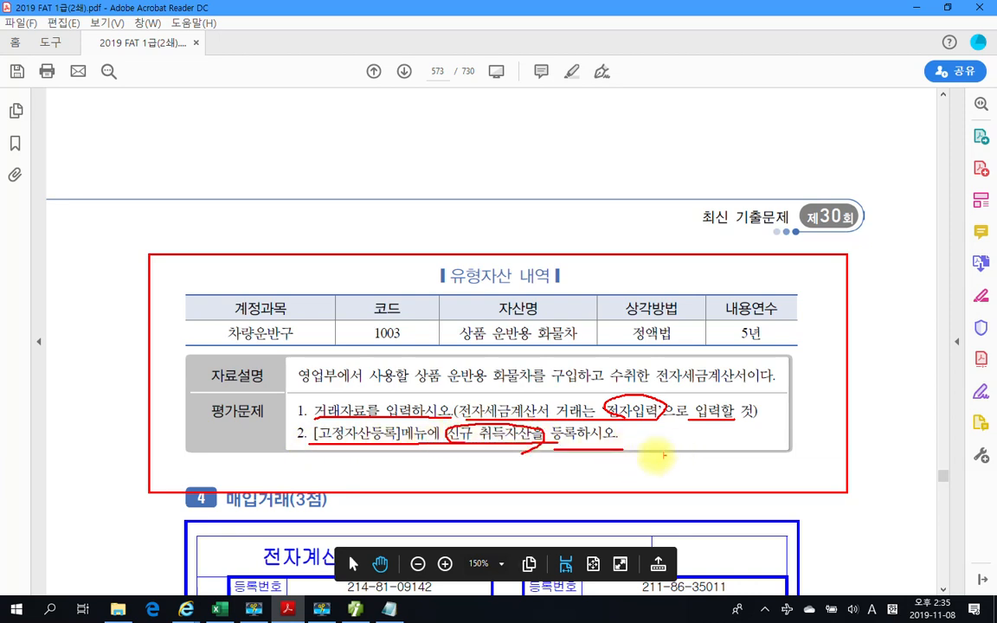
key("Escape")
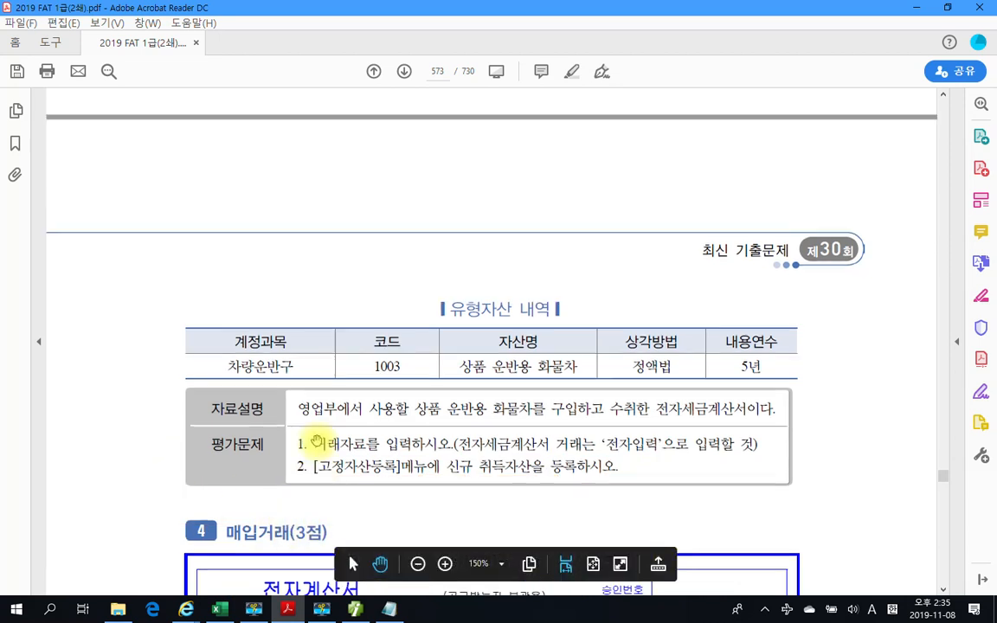
Step: Recheck the item 3 invoice's date, item and amounts, return to 매입매출전표입력, and go to the blank line below 수분크림
scroll(316, 444, "up", 5)
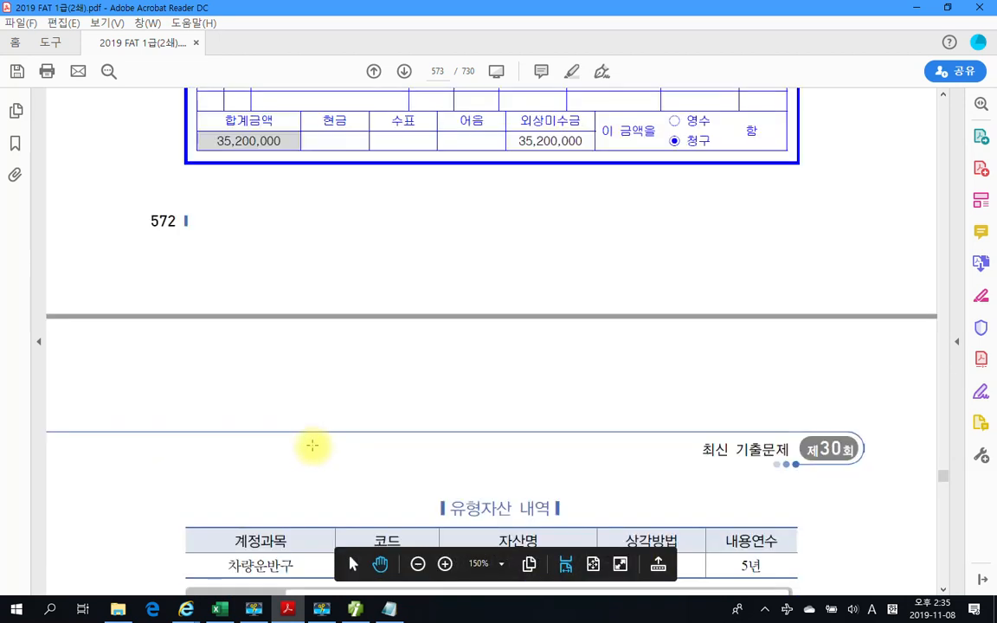
scroll(312, 445, "down", 2)
scroll(313, 445, "up", 3)
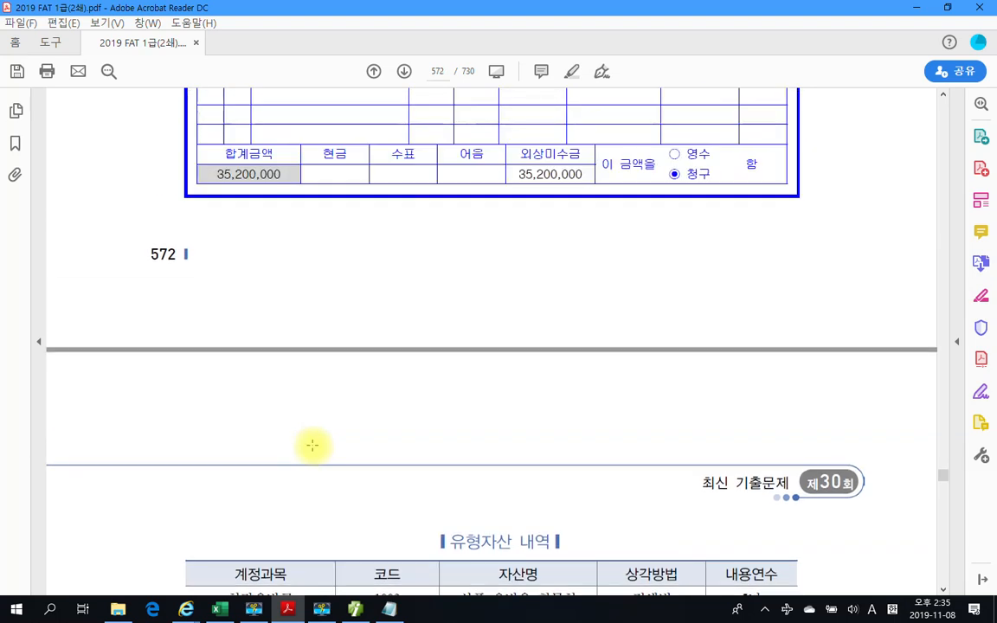
scroll(313, 445, "up", 2)
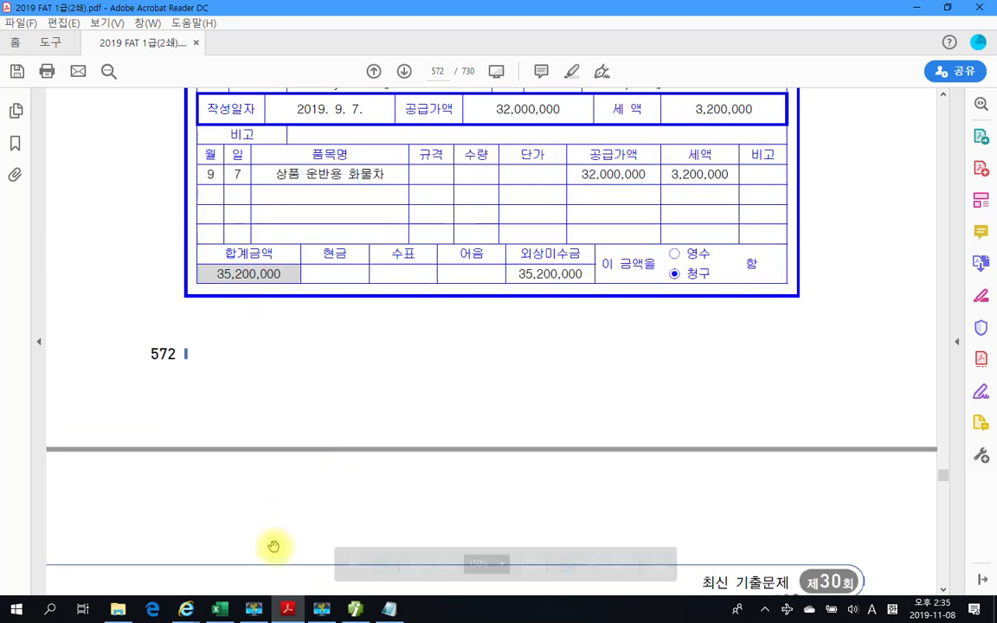
left_click(353, 609)
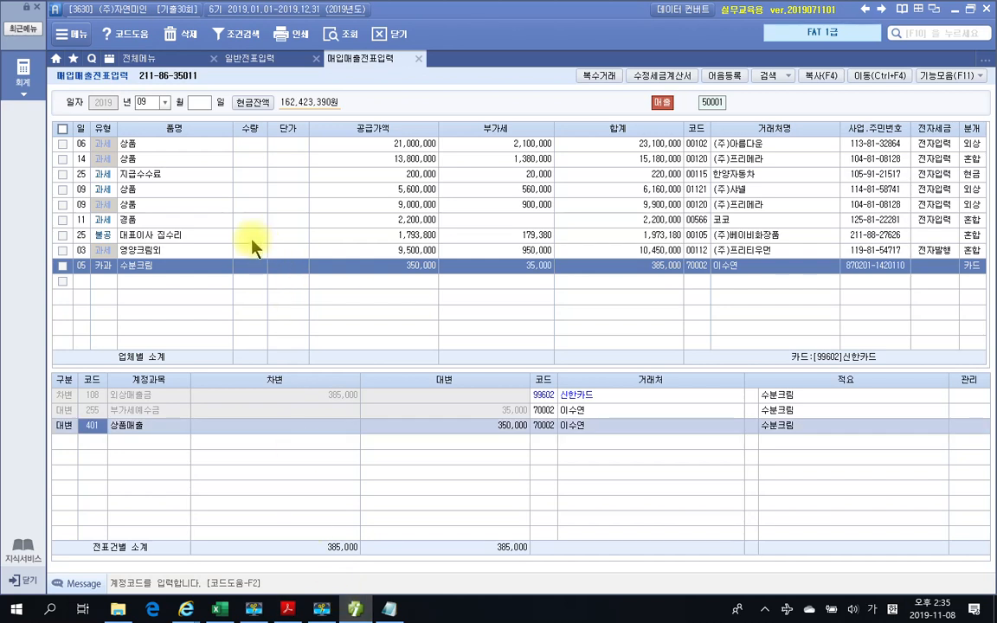
left_click(84, 282)
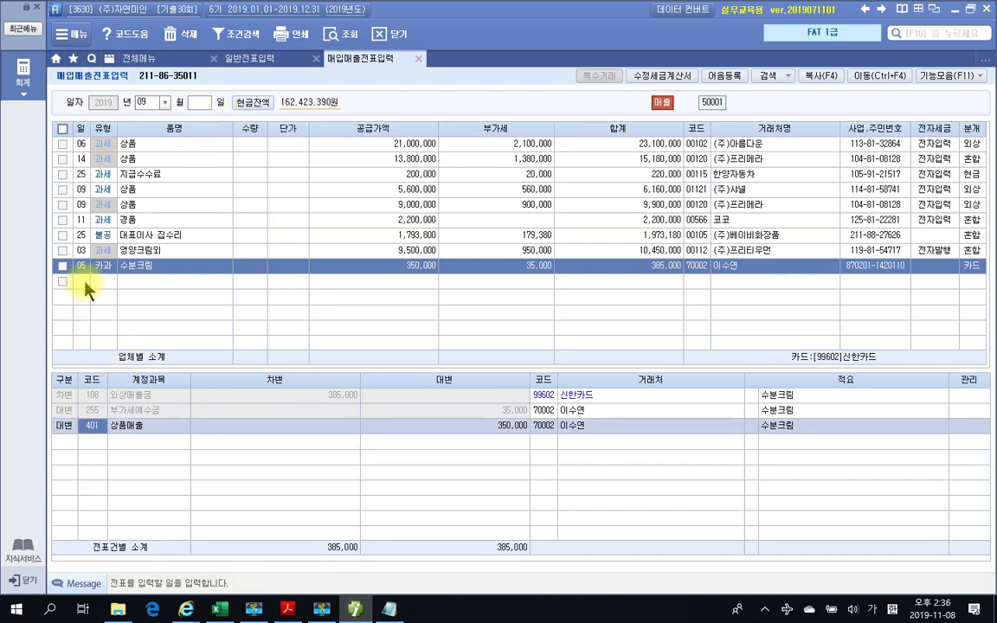
Step: Start a purchase line for day 07 with type 51 과세 (매입) and item name 상품운반용 화물차
type("07")
key("Return")
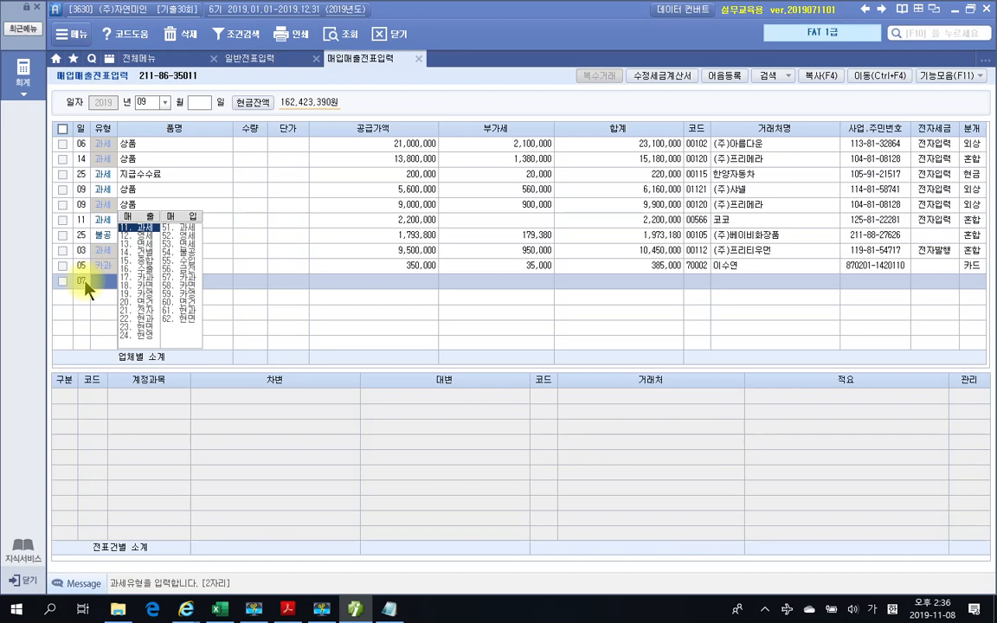
type("11")
key("Return")
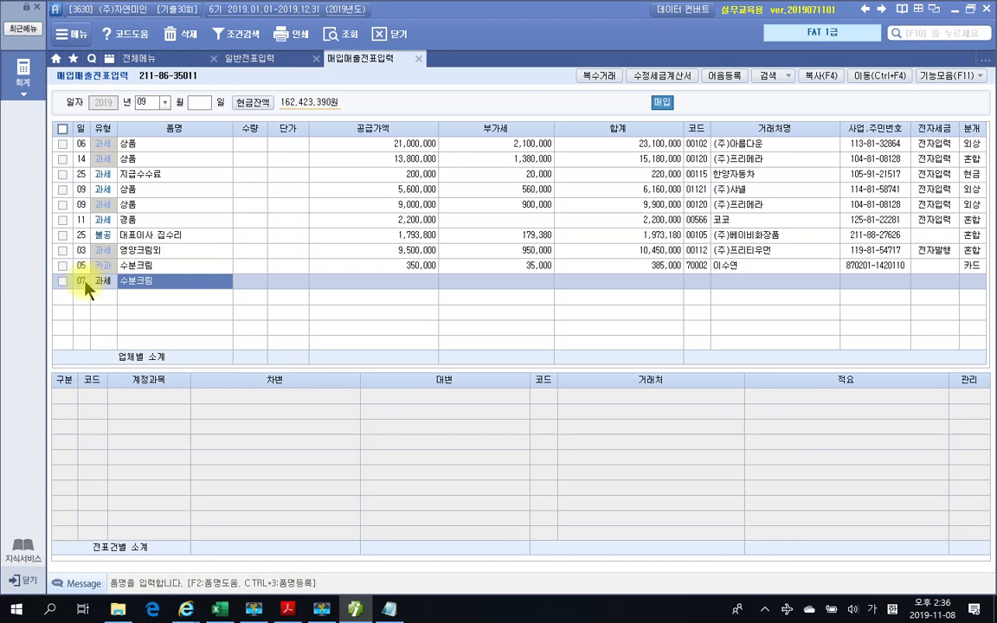
type("상품")
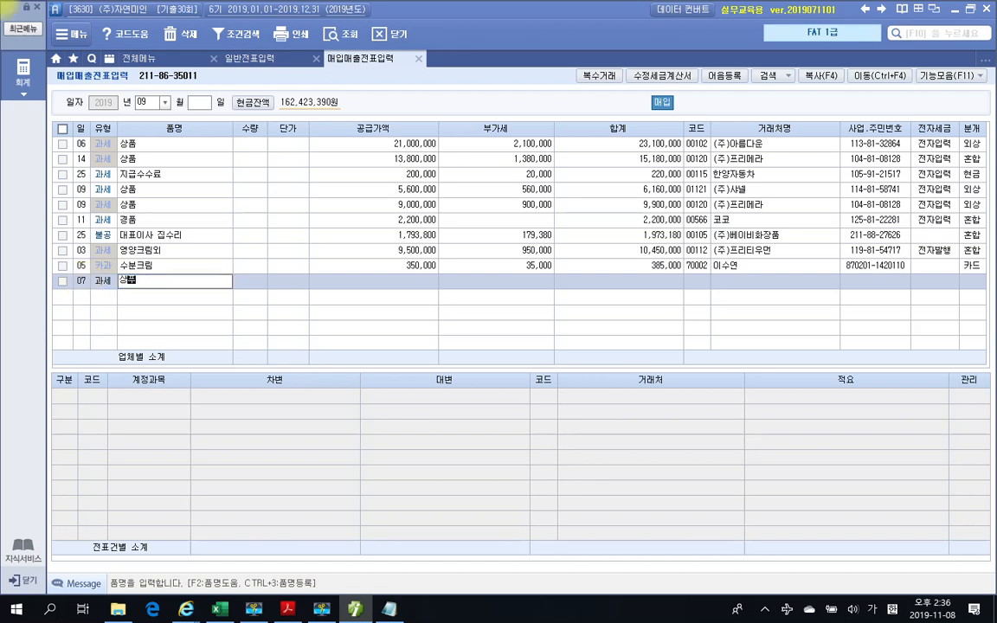
type("운반용ㅇ")
key("BackSpace")
type("화물차")
key("Return")
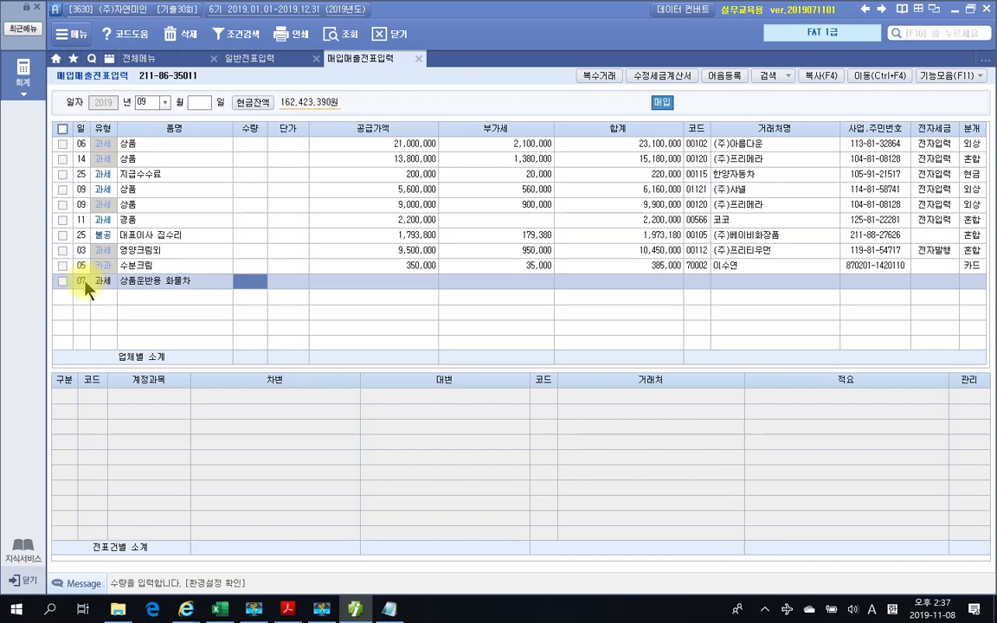
Step: Set the truck line's 공급가액 to 32,000,000, leaving 수량 and 단가 blank, and accept the calculated 부가세
key("Return")
key("Return")
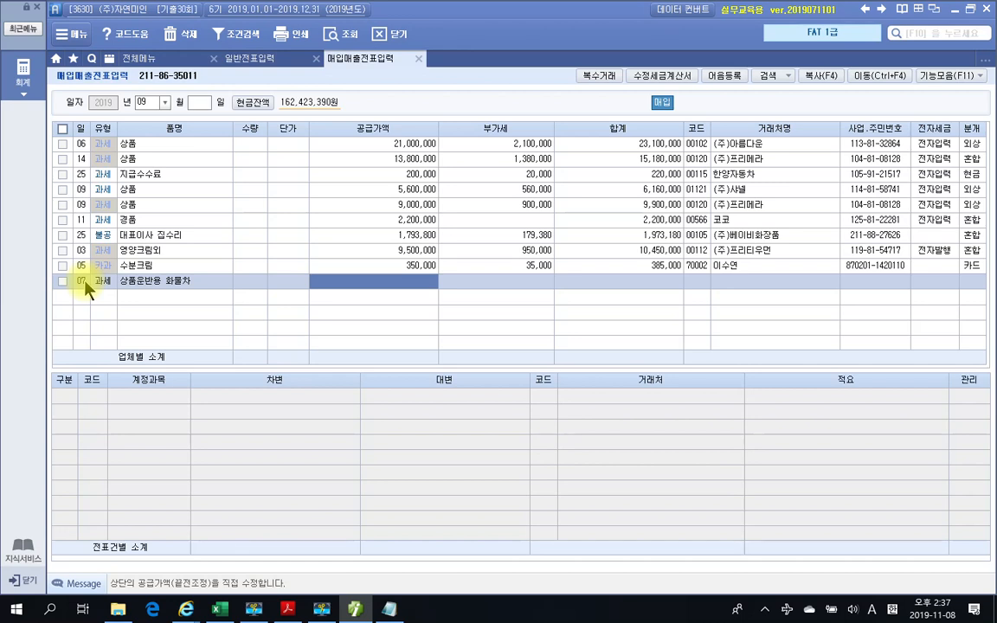
type("32000000")
key("Return")
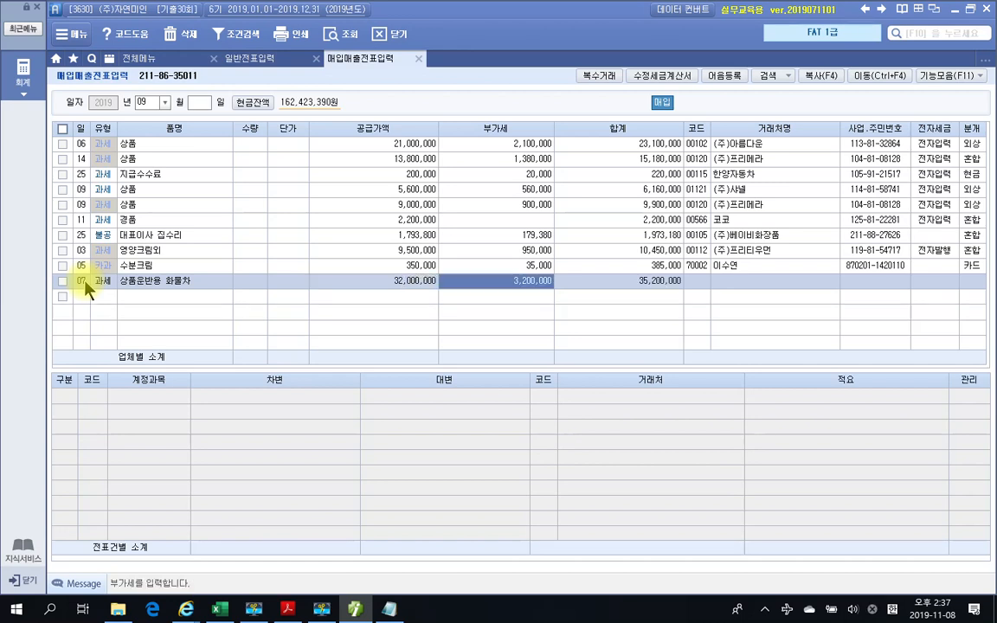
key("Return")
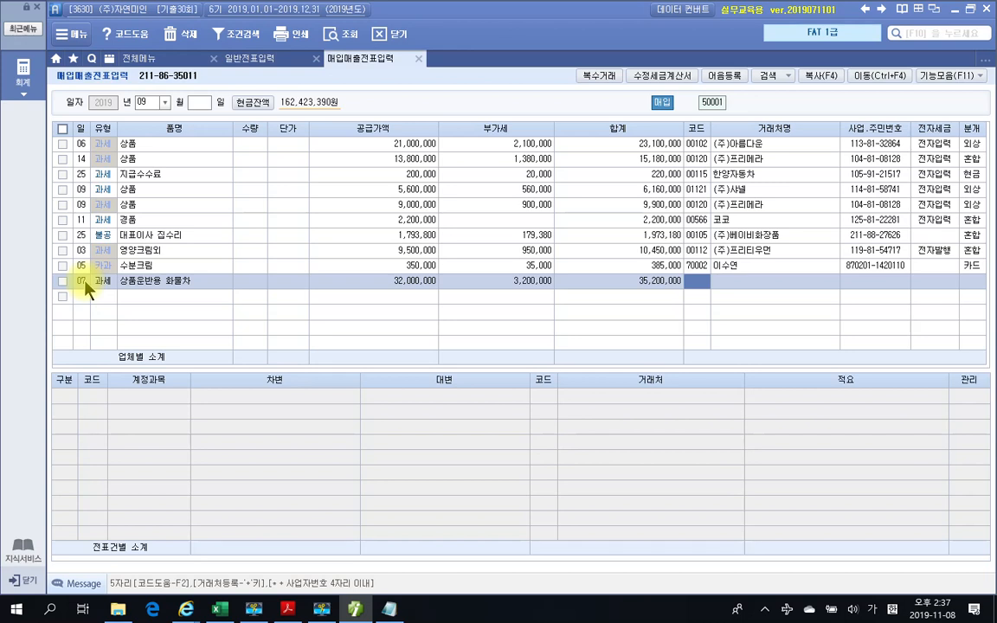
Step: Assign (주)해성자동차 as the truck purchase's 거래처 and set its 전자세금 to 전자입력
key("Return")
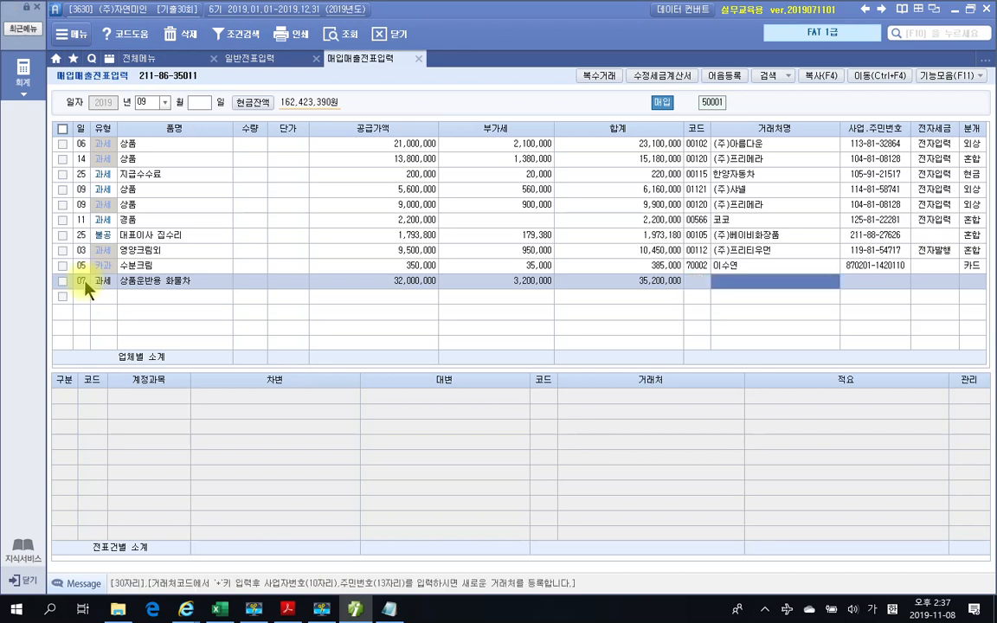
key("Left")
type("해성")
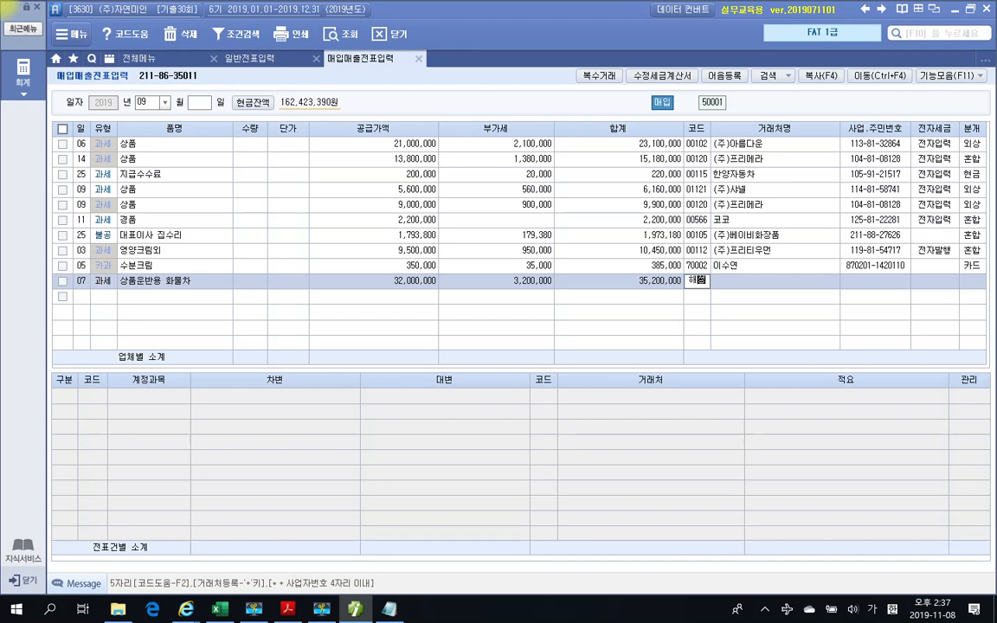
key("Return")
key("Return")
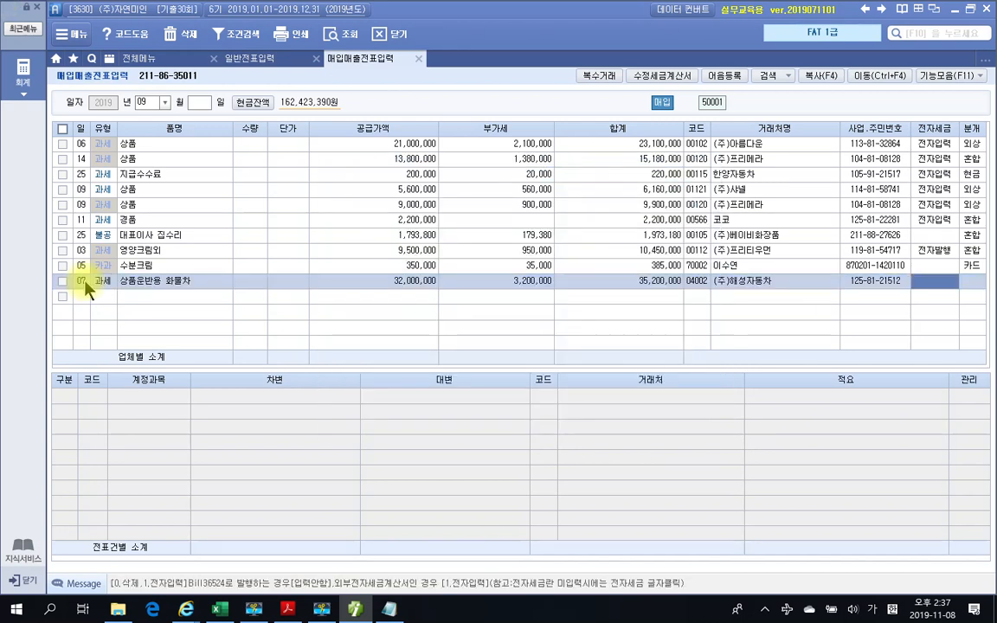
type("1")
key("Return")
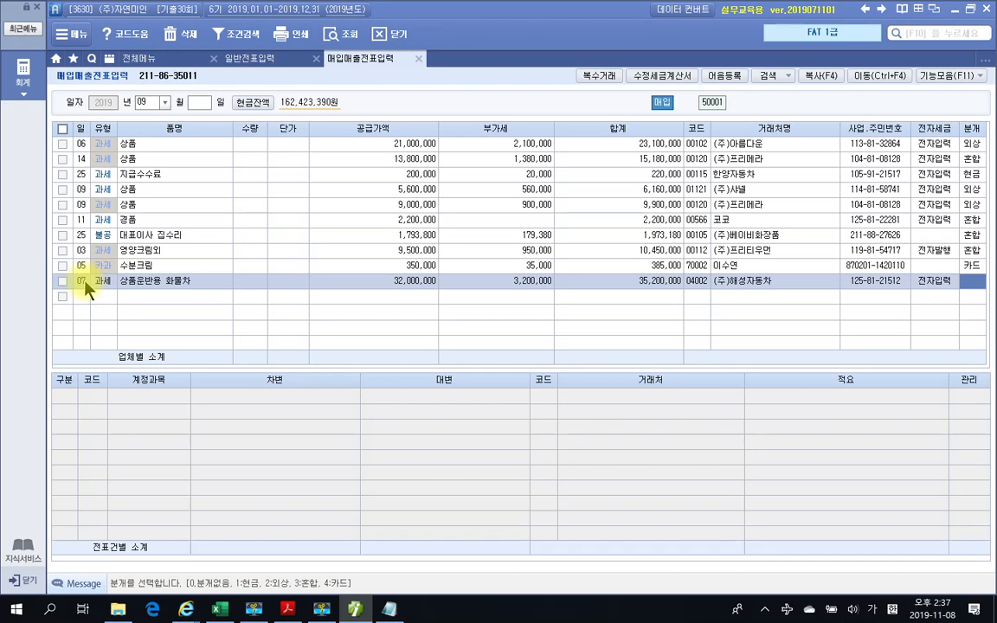
Step: Set the truck purchase's 분개 to 혼합 and replace the debit account 상품 with 208 차량운반구
type("3")
key("Return")
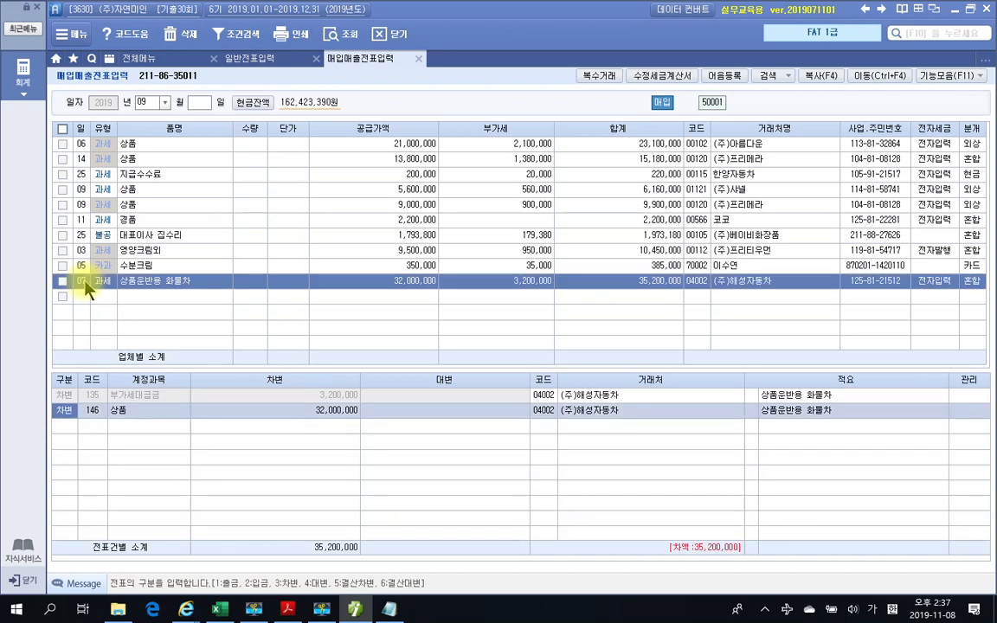
key("Return")
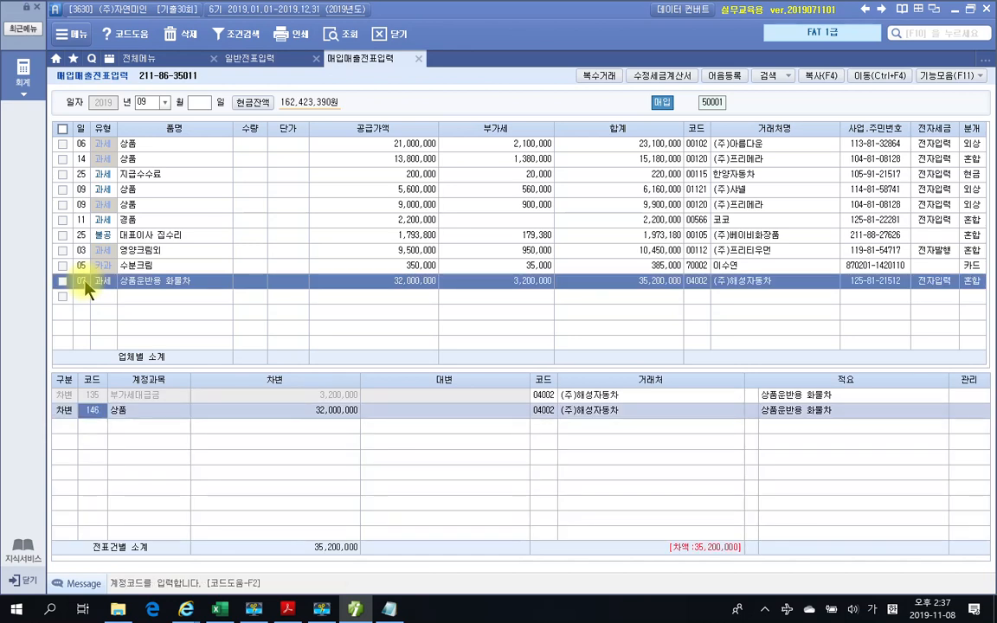
type("차변")
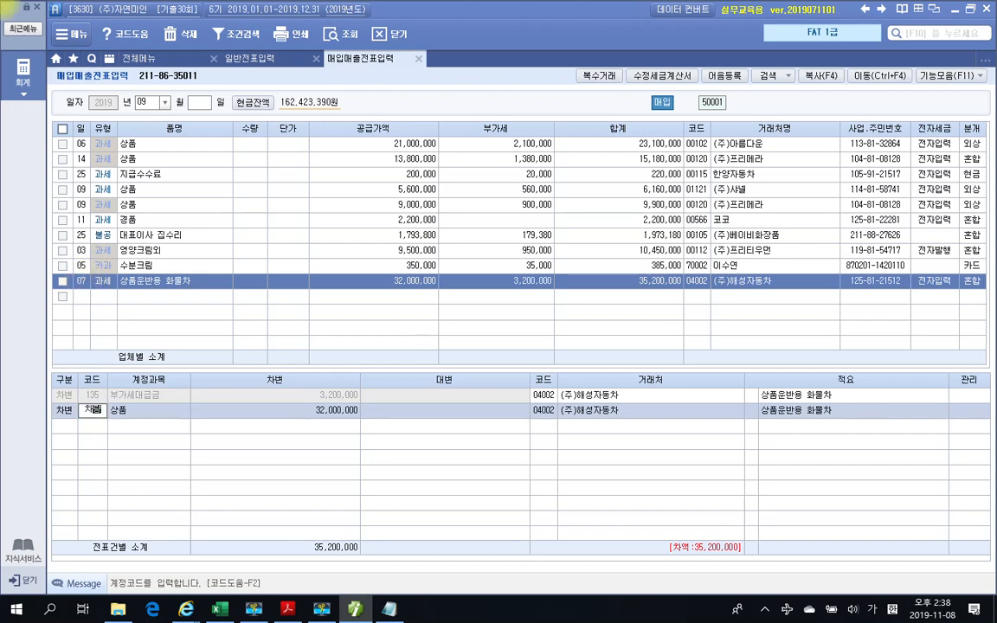
key("Return")
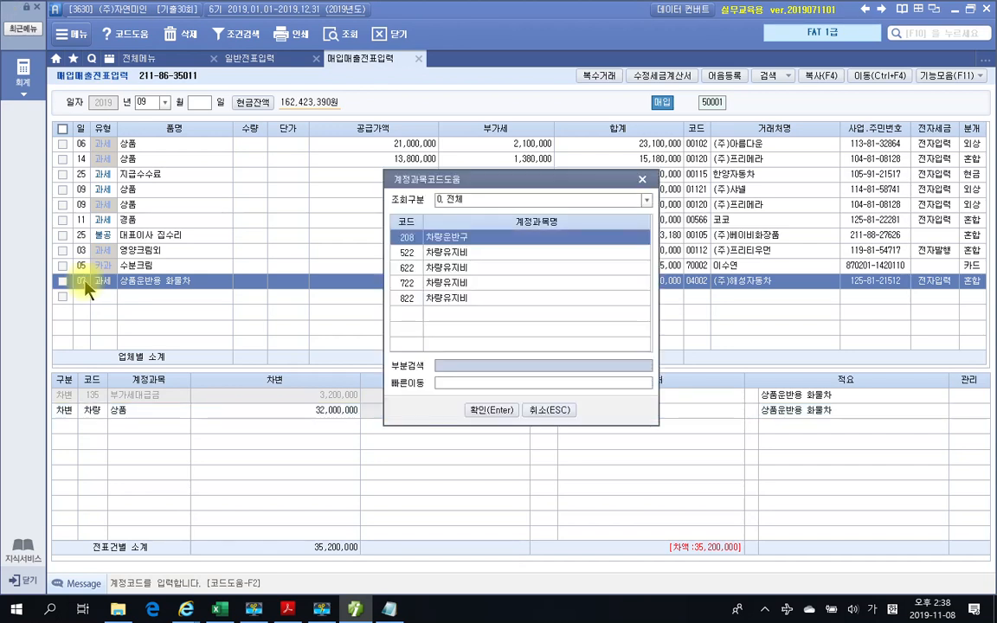
key("Return")
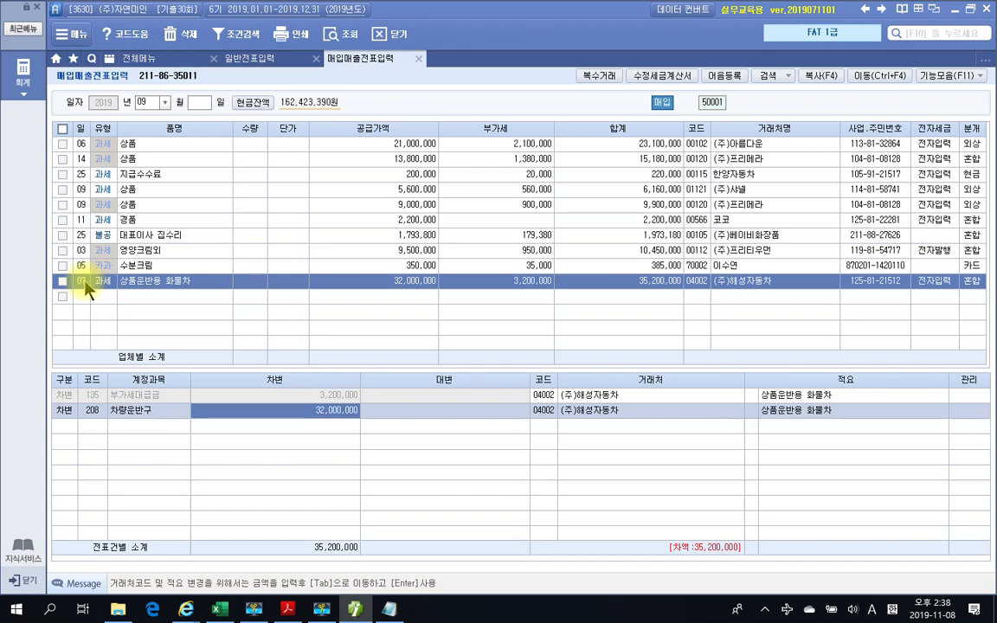
key("Return")
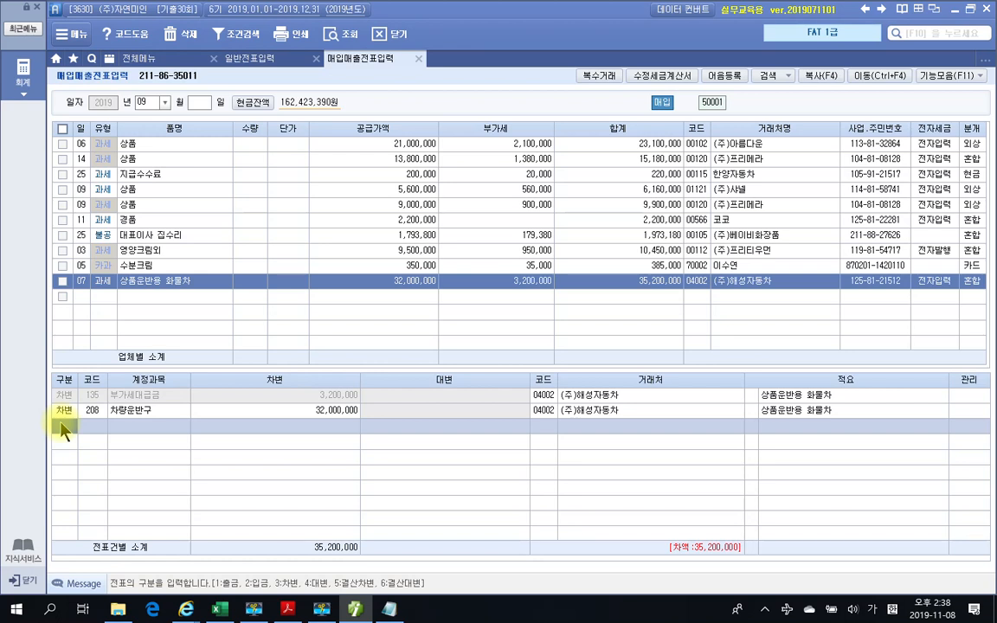
Step: Add a 대변 journal line for 253 미지급금 with an amount of 35,200,000
type("4")
type("253")
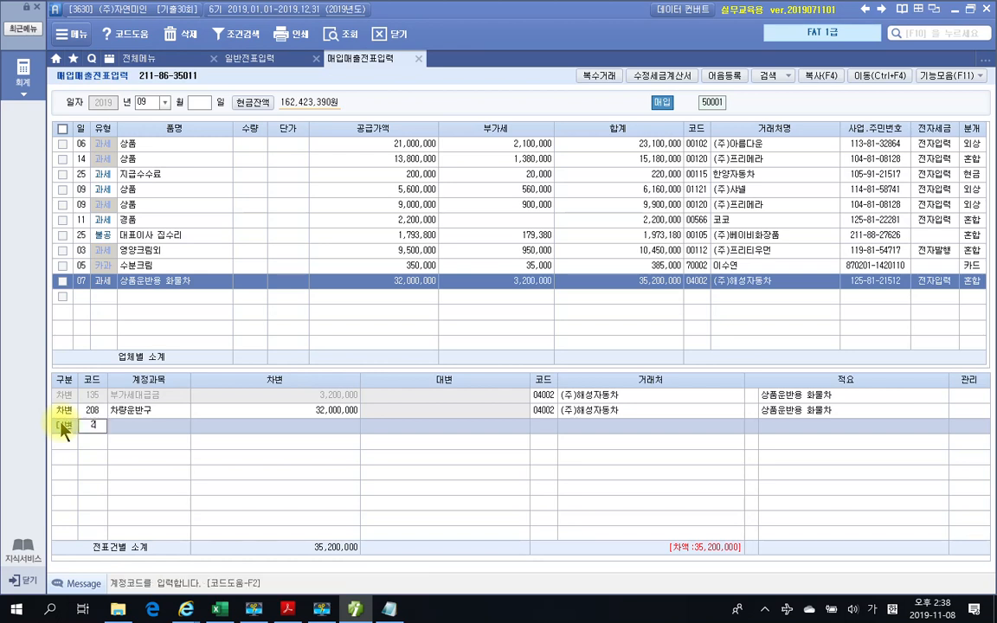
key("Return")
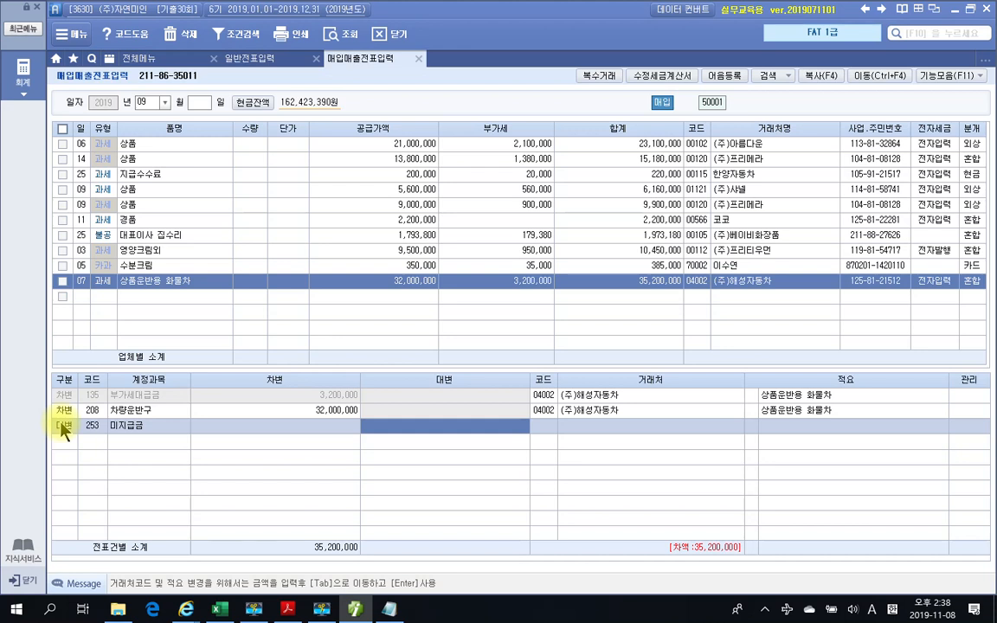
type("35200000")
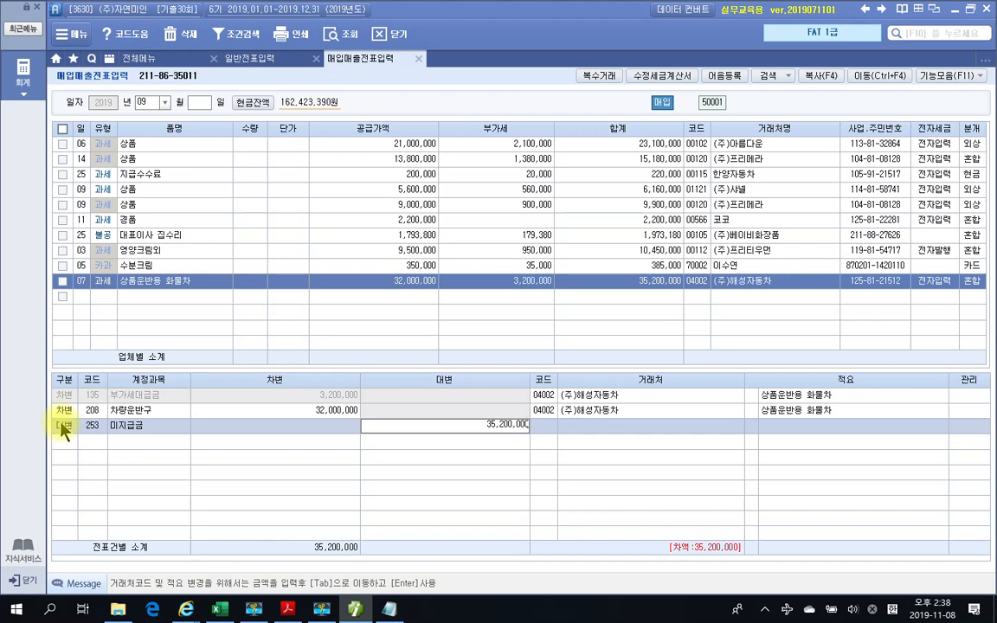
key("Return")
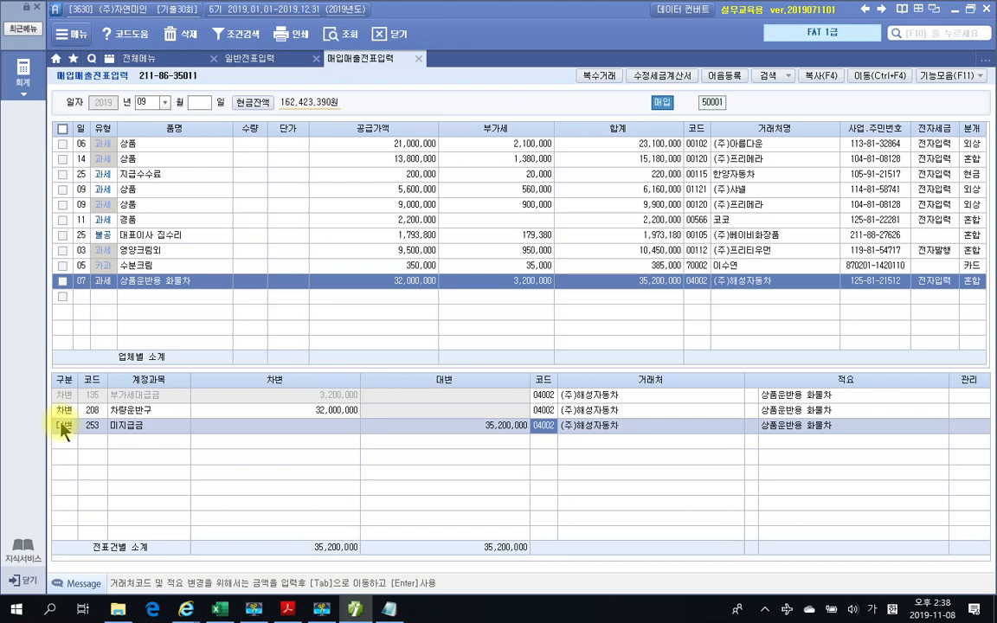
Step: Switch to the exam PDF and read the 유형자산 내역 table and the 평가문제 instructions for the cargo truck on page 573
left_click(288, 609)
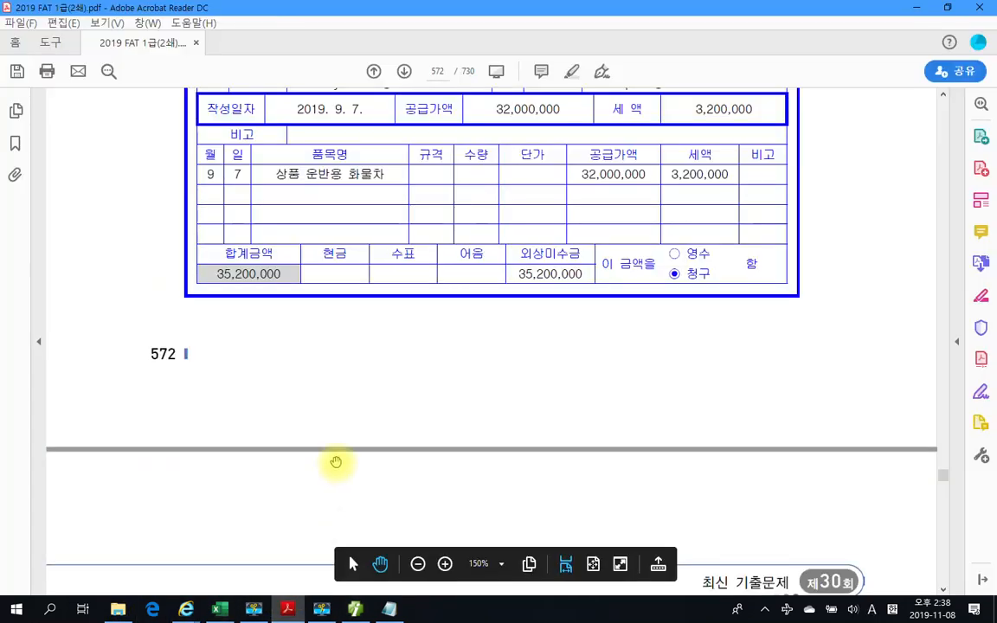
scroll(336, 462, "down", 5)
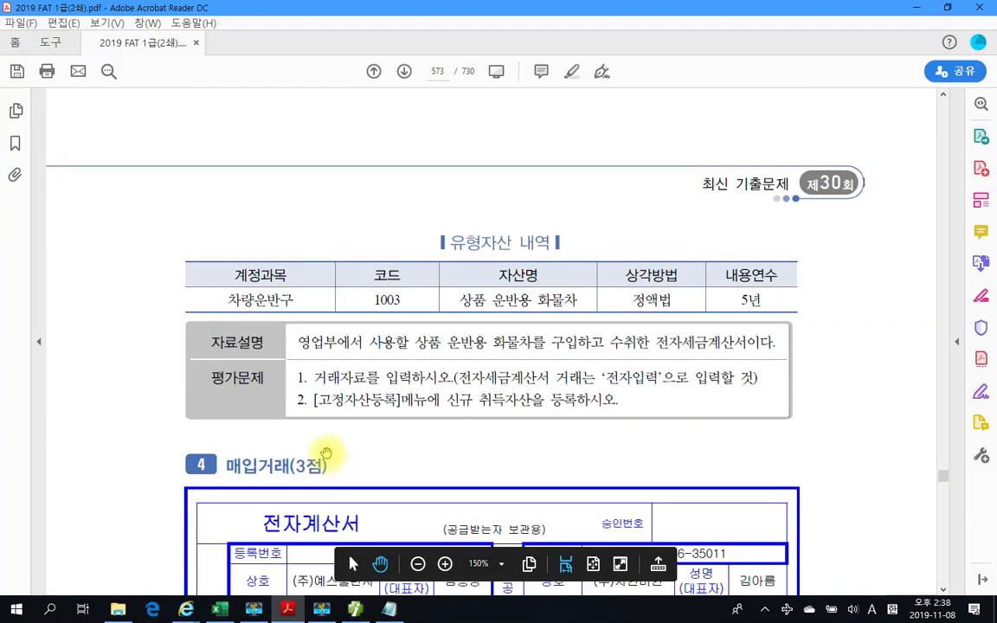
mouse_move(286, 388)
left_mouse_down()
mouse_move(290, 407)
mouse_move(674, 422)
left_mouse_up()
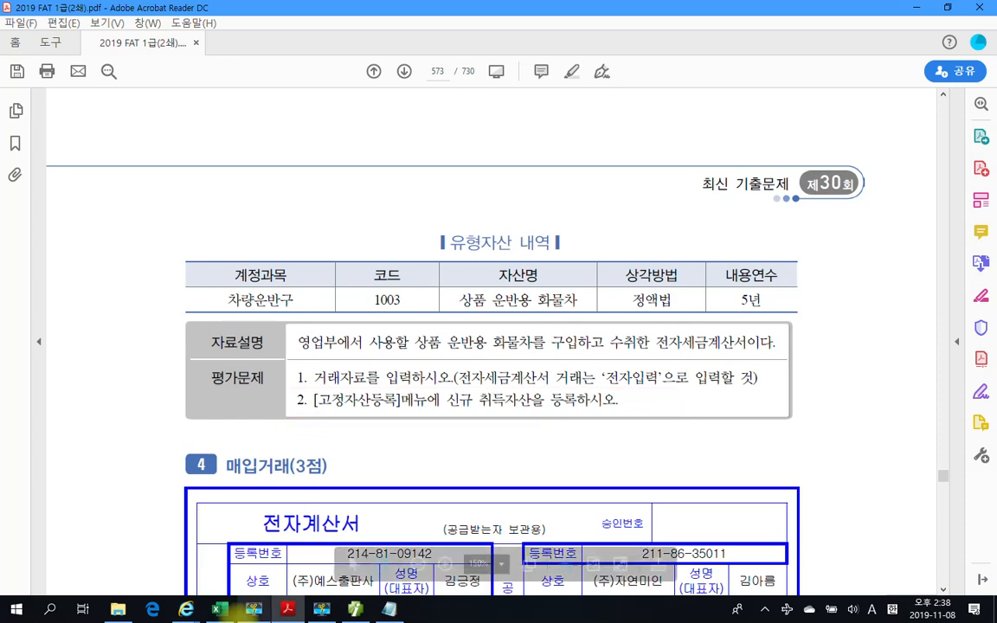
Step: Return to the accounting program, open 고정자산등록 for all accounts, and choose account 208 차량운반구 for the new asset
left_click(354, 610)
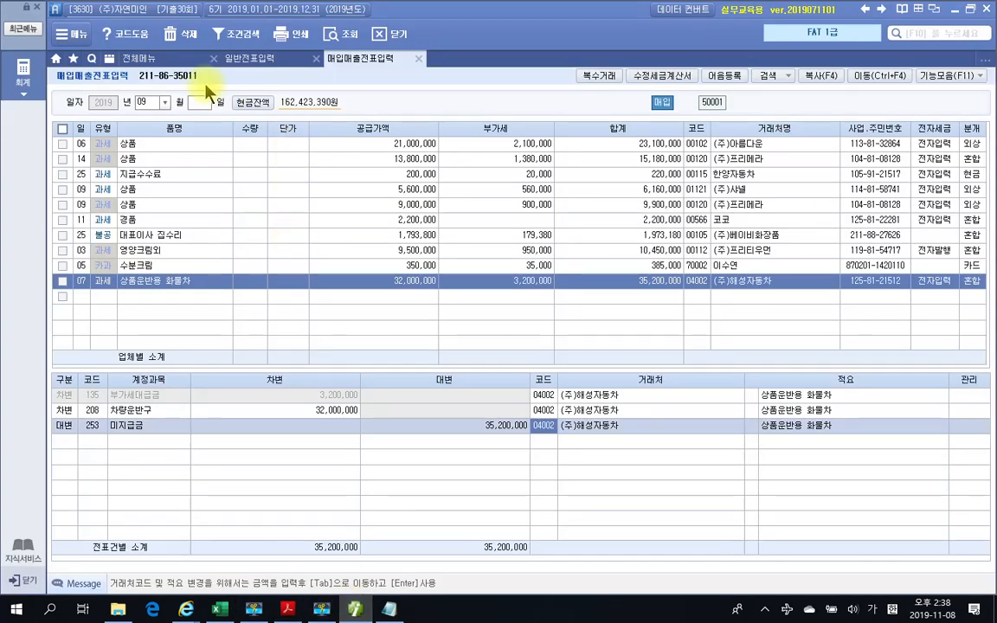
left_click(143, 58)
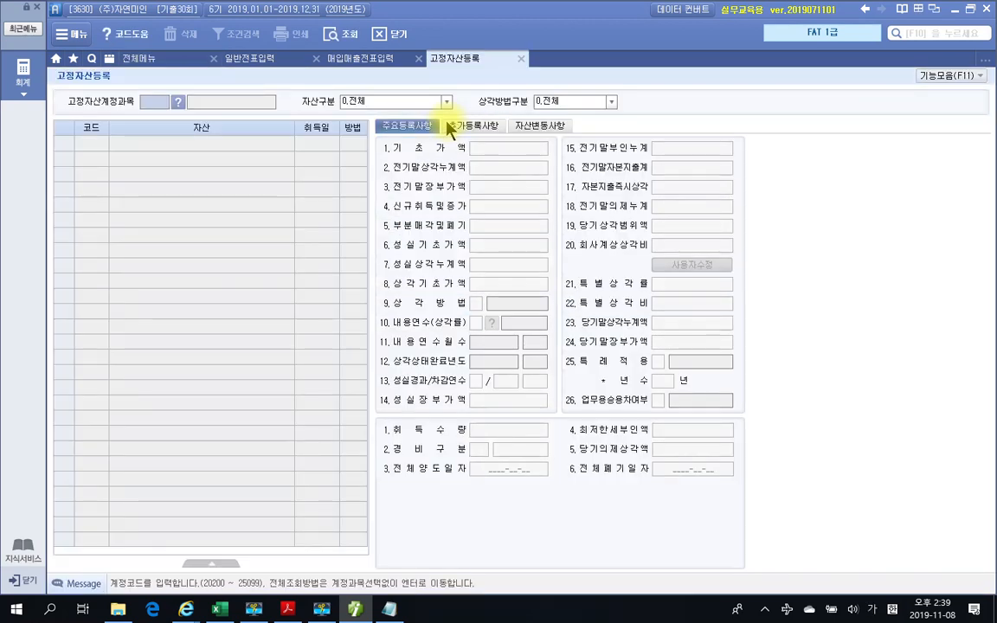
key("Return")
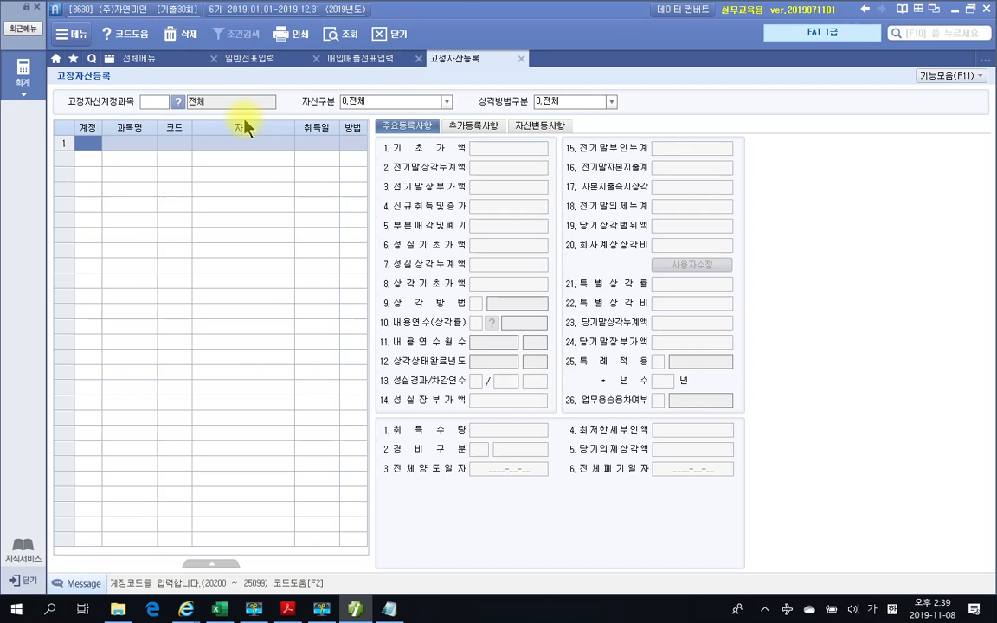
key("F2")
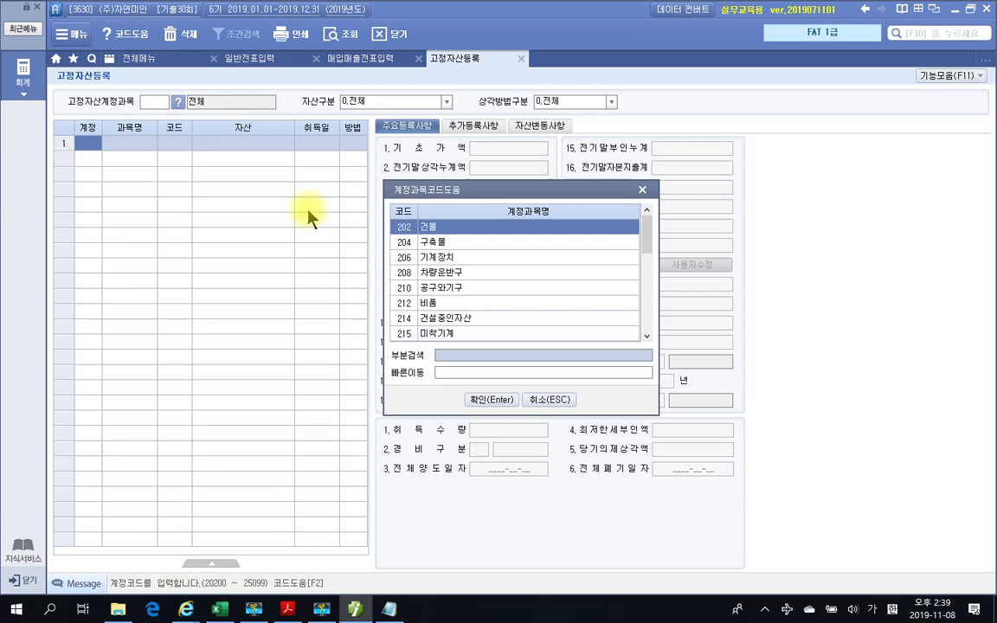
left_click(404, 273)
left_click(491, 399)
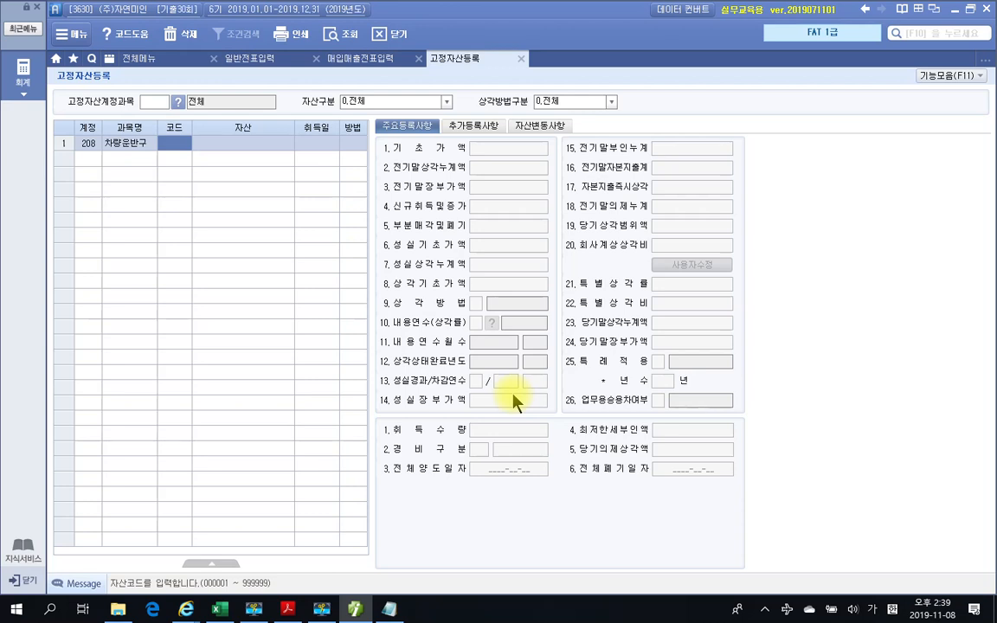
Step: Enter asset code 1003, asset name 상품 운반용 화물차 and acquisition date 2019-09-07 for the new vehicle
type("1003")
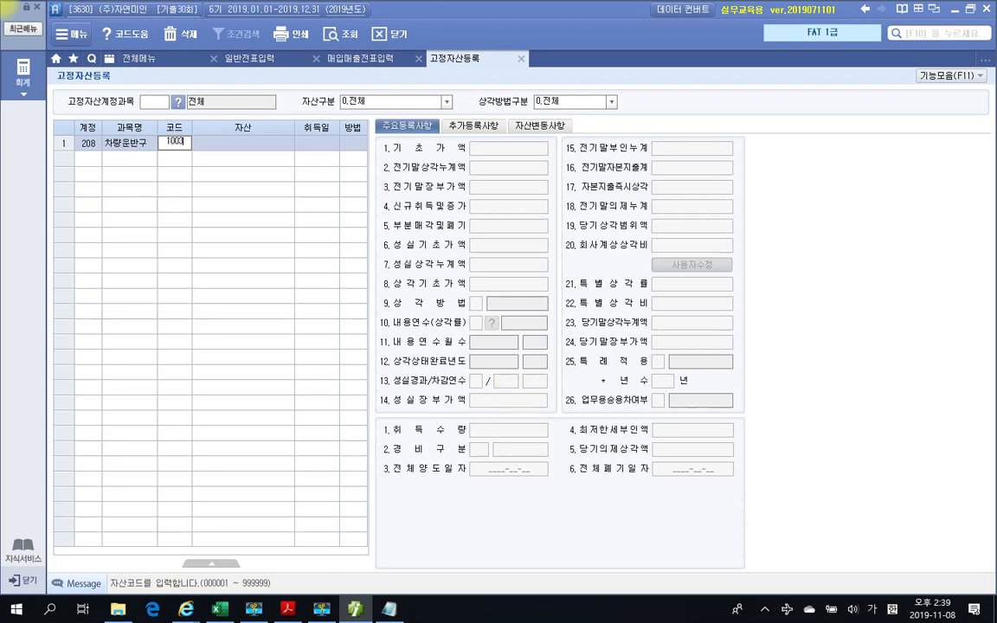
key("Return")
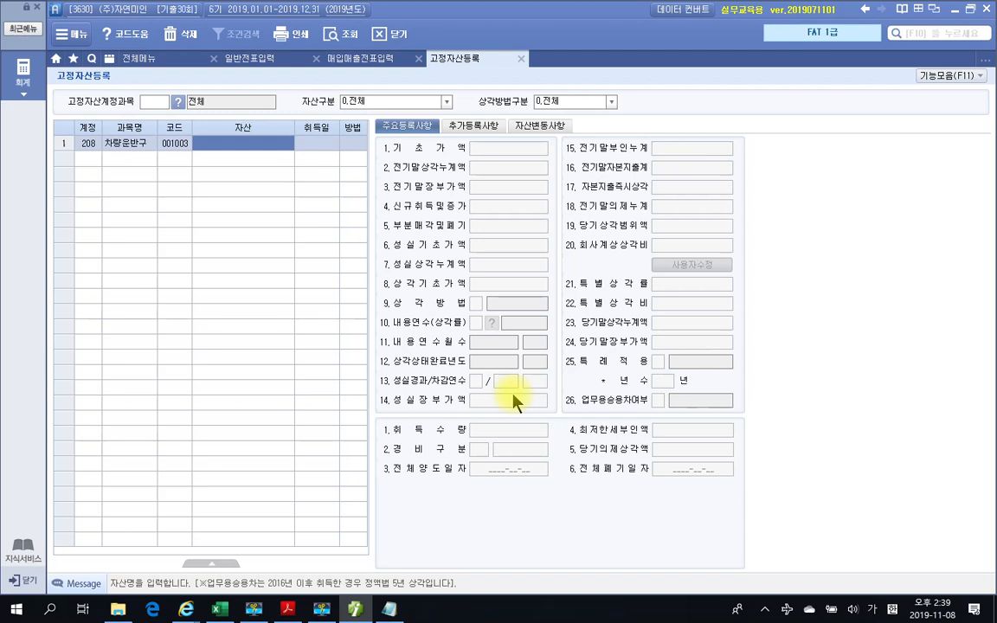
type("상품 운")
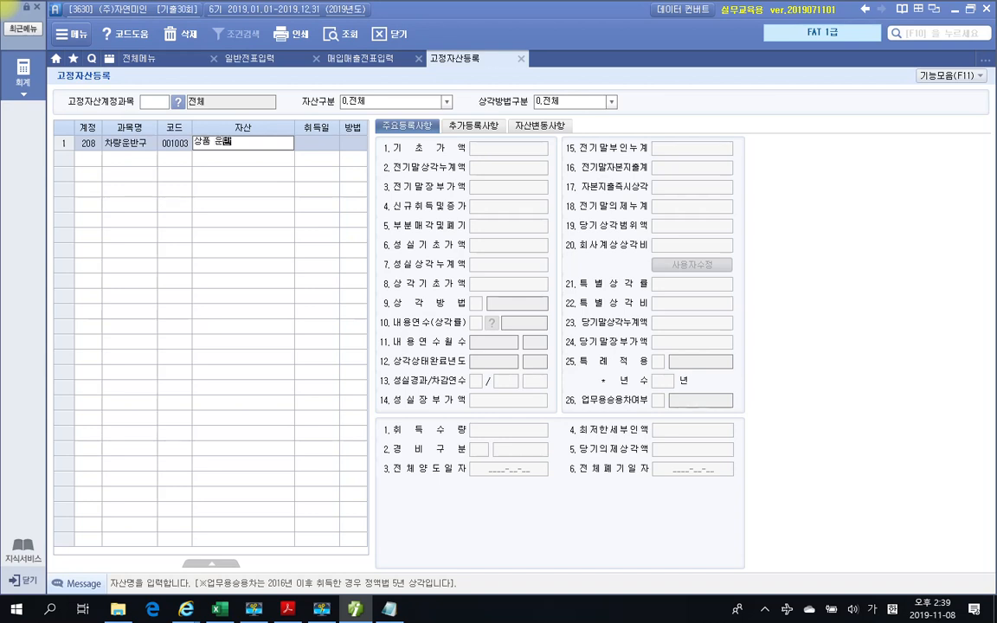
type("반용 화물차")
key("Return")
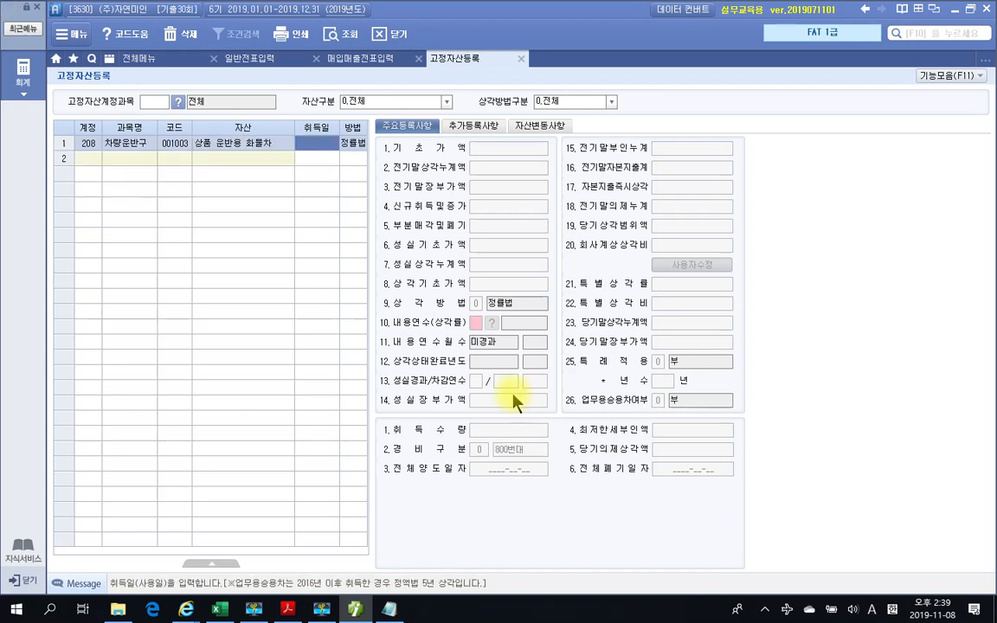
type("2019-")
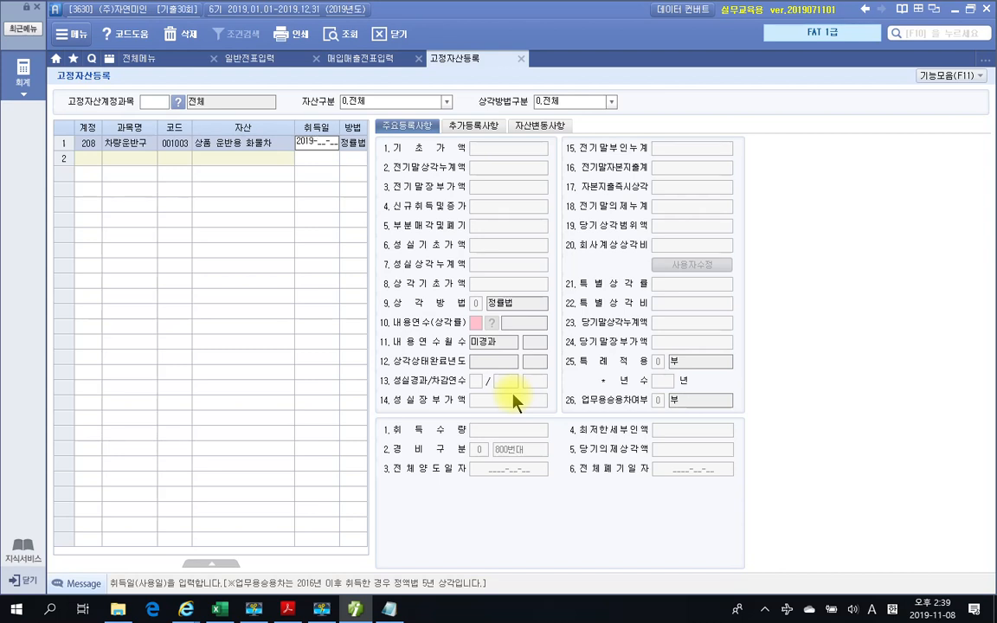
type("09-07")
key("Return")
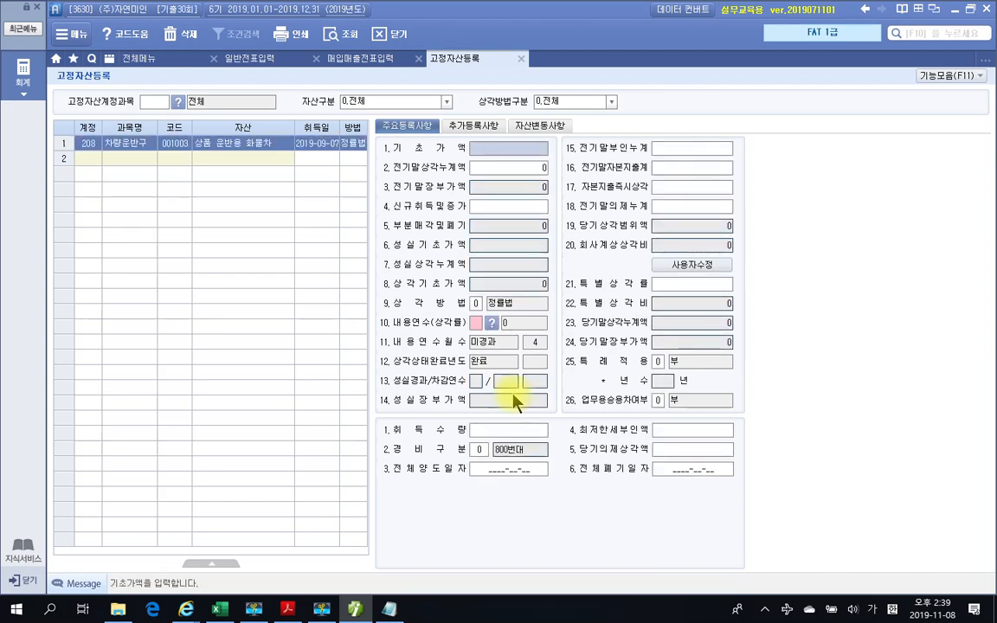
Step: Check the 차량운반구 line of the voucher in 매입매출전표입력 and set the asset's 신규취득및증가 to 32,000,000
key("Return")
key("Return")
key("Return")
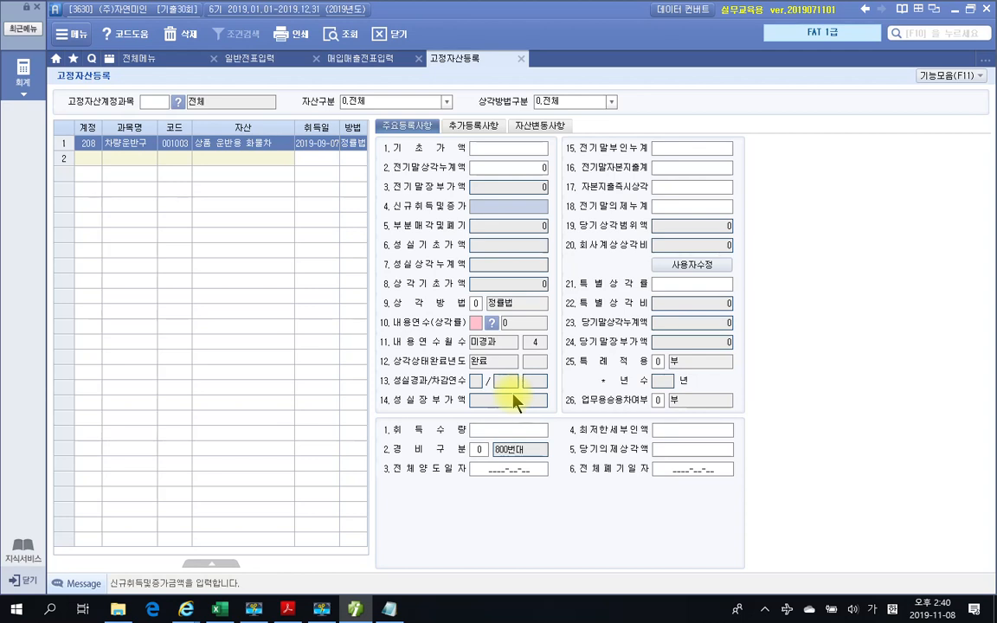
left_click(365, 58)
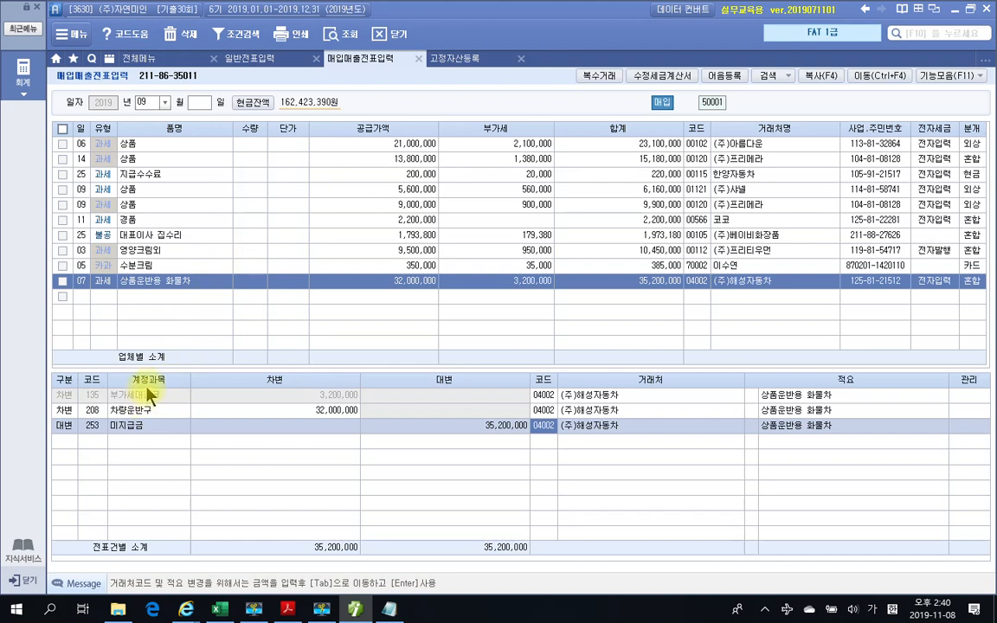
left_click(145, 415)
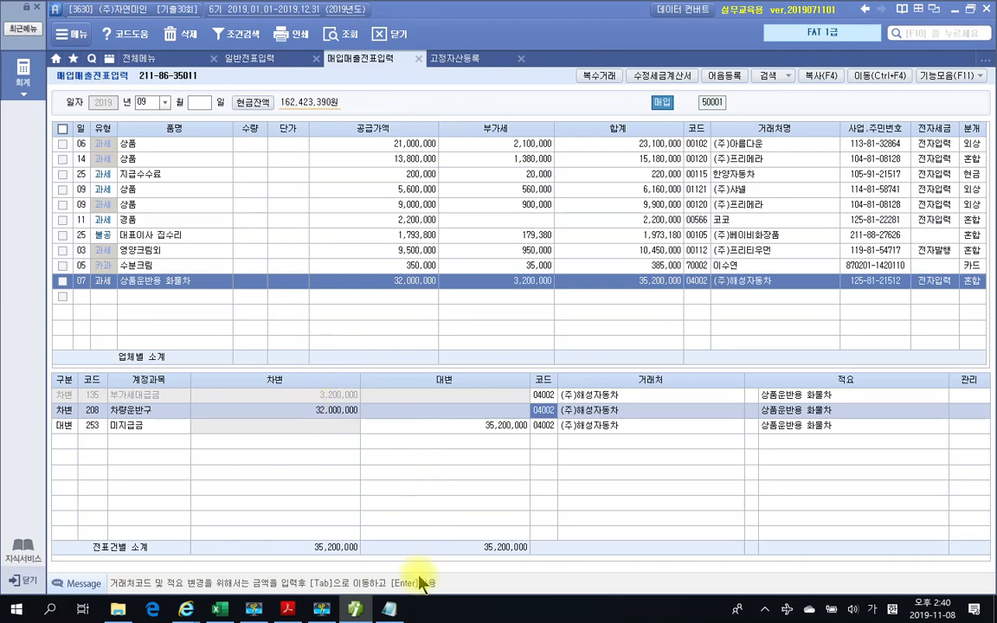
left_click(354, 609)
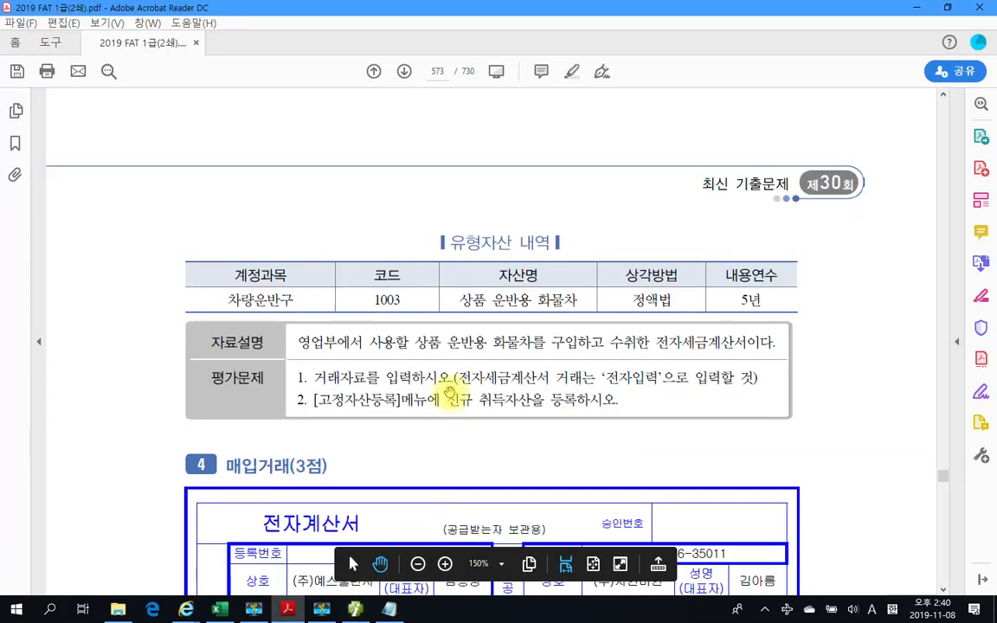
left_click(356, 610)
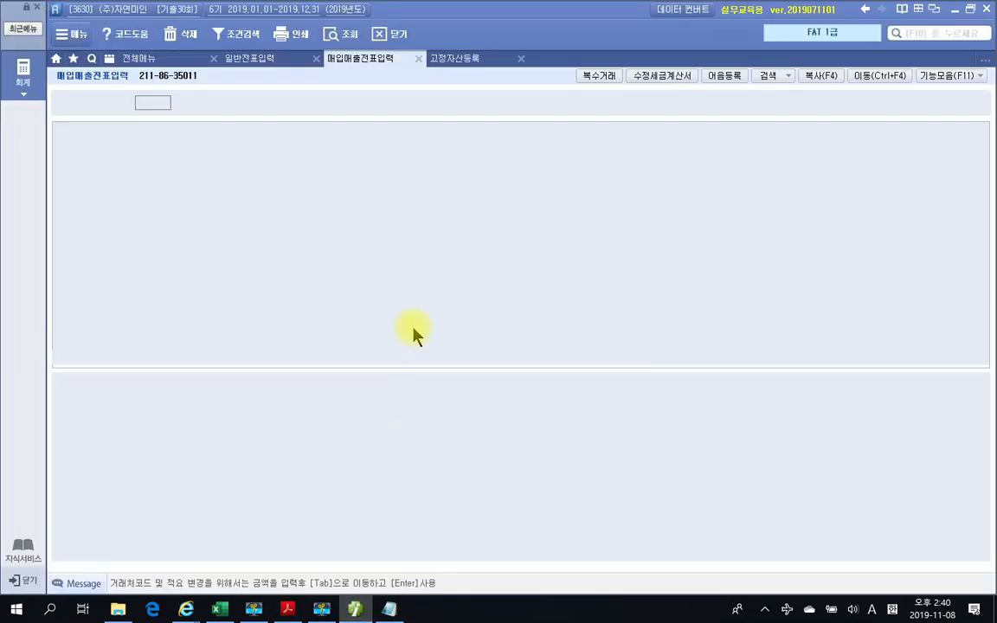
left_click(456, 60)
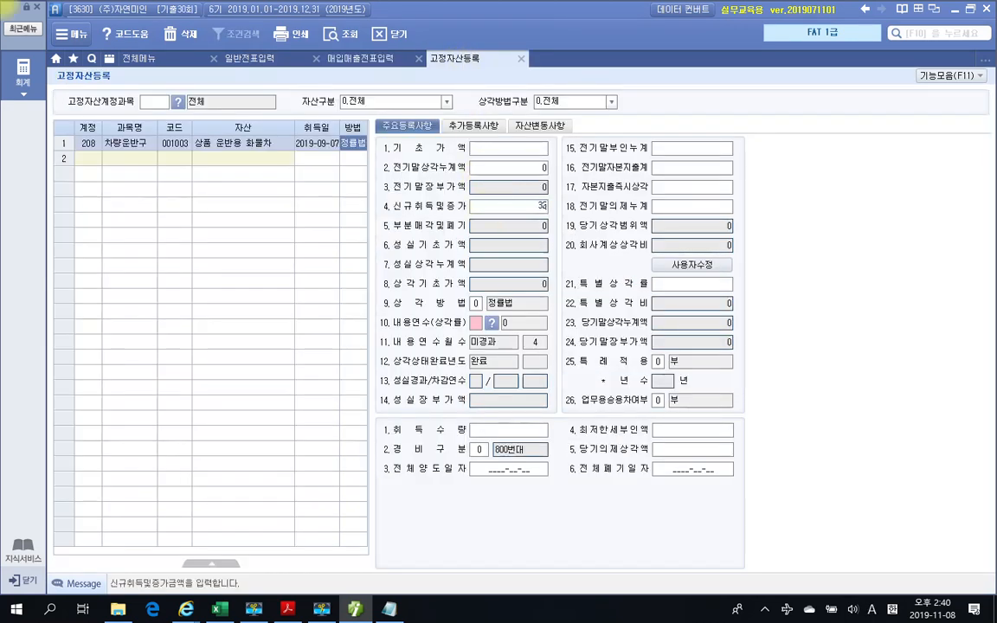
type("32000000")
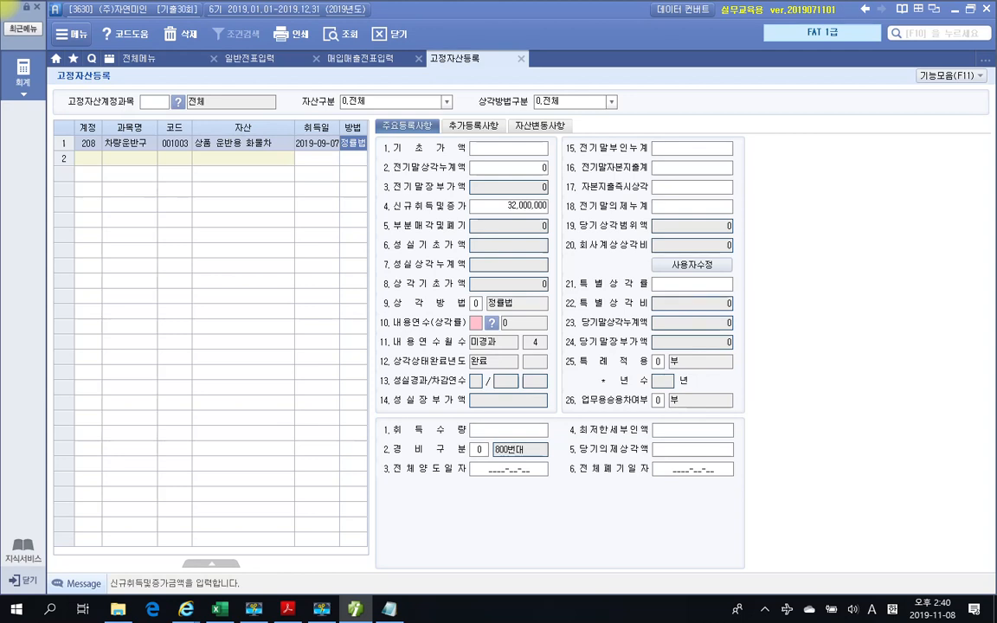
key("Return")
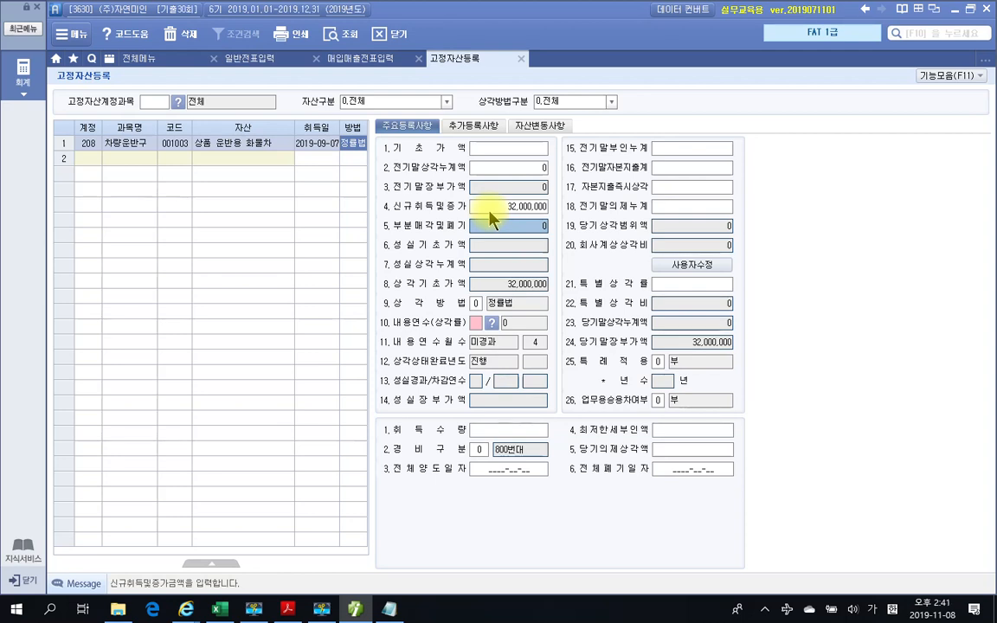
Step: Set the truck's depreciation method to 1 정액법 and its useful life (내용연수) to 5 years
key("Return")
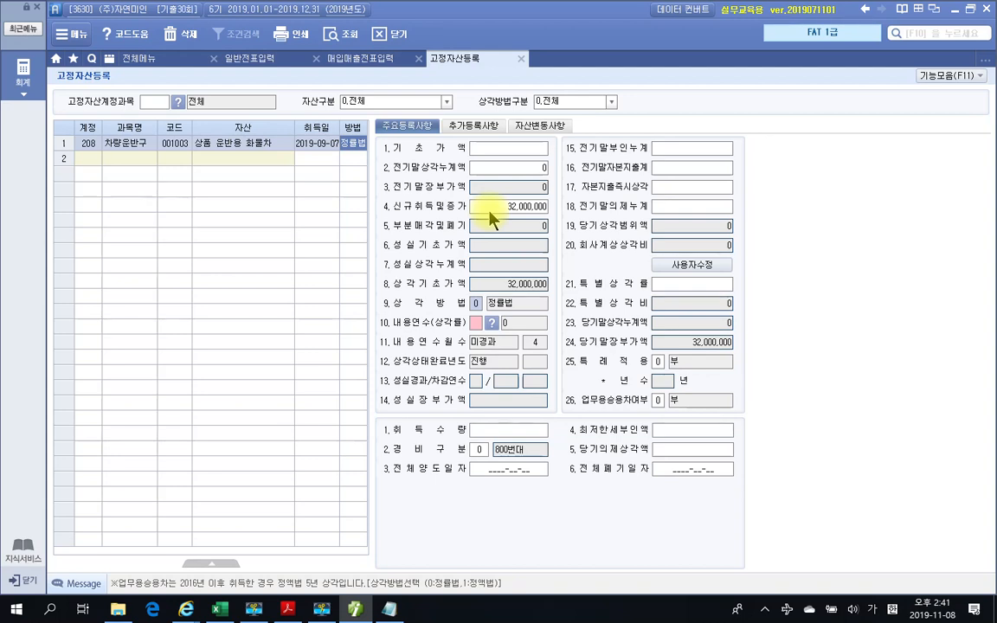
type("1")
key("Return")
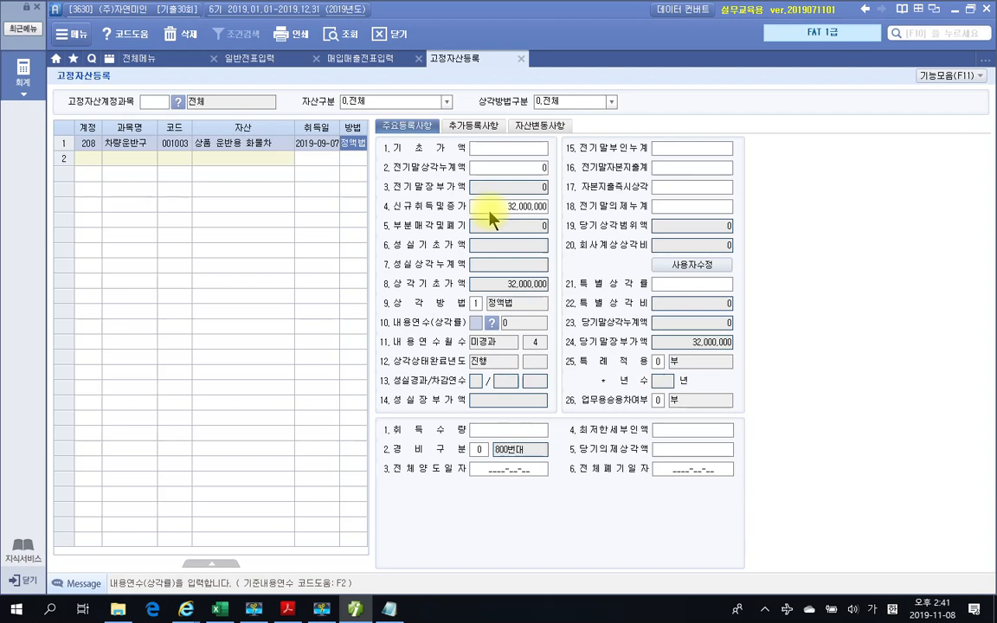
type("5")
key("Return")
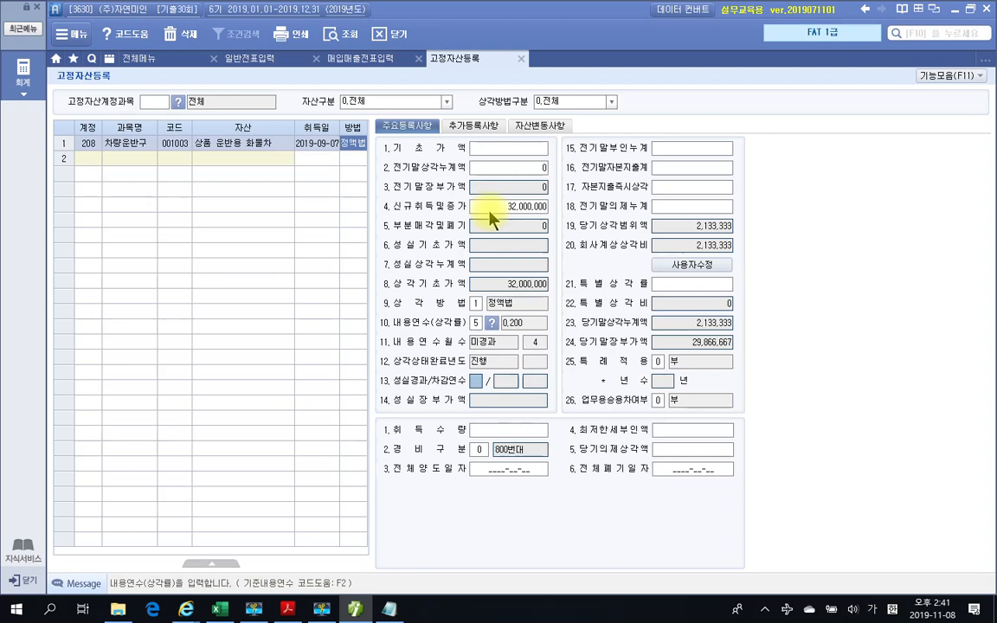
Step: Check the truck's 업무용승용차여부 field and close the 고정자산등록 screen
left_click_drag(358, 428, 576, 475)
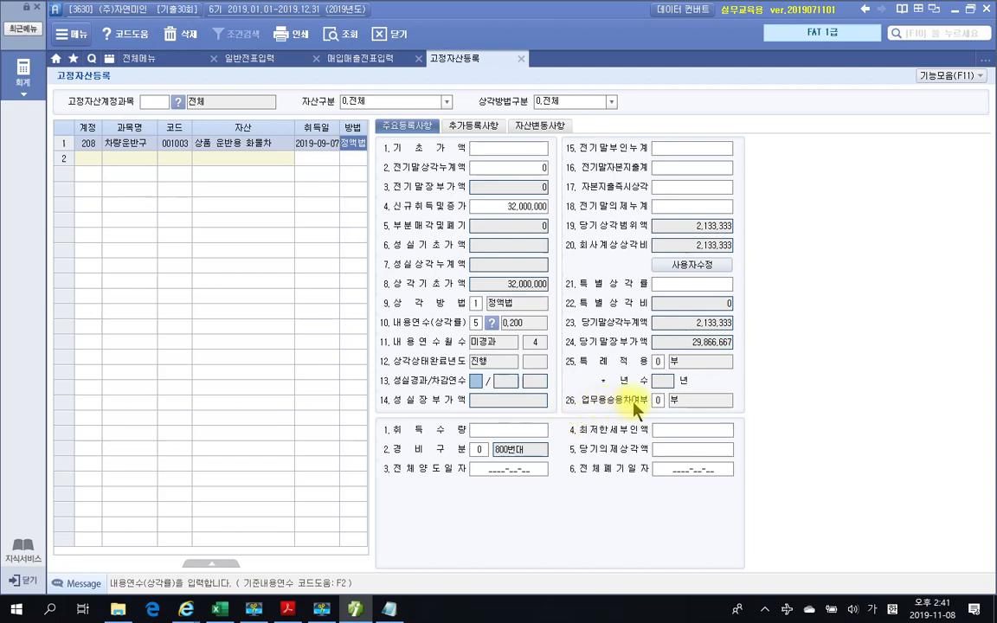
left_click(658, 402)
left_click(520, 58)
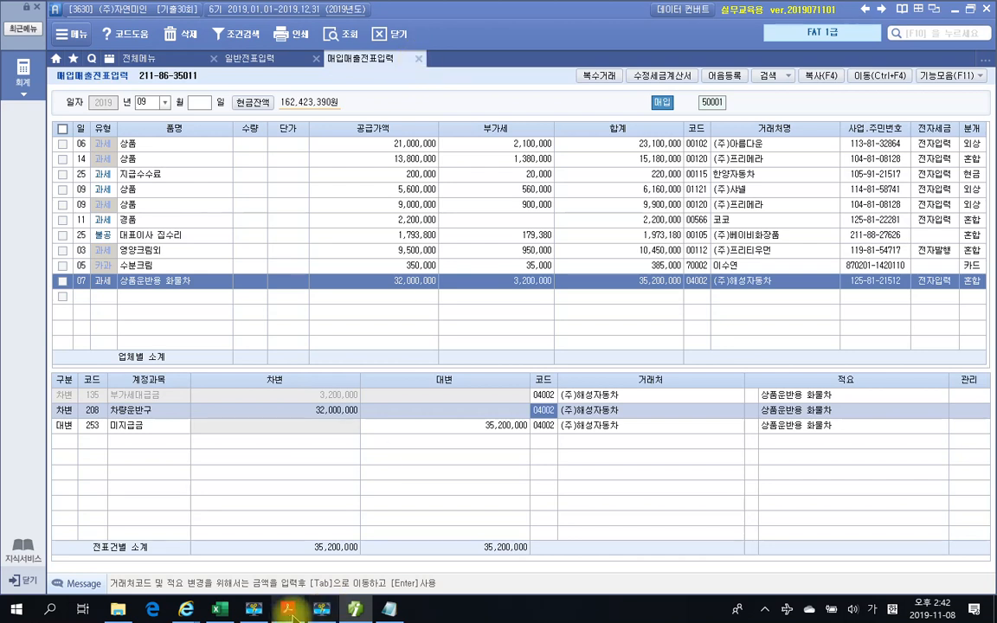
Step: Switch to the exam PDF and examine the 전자계산서 dated 2019.9.10 under item 4 매입거래
left_click(287, 610)
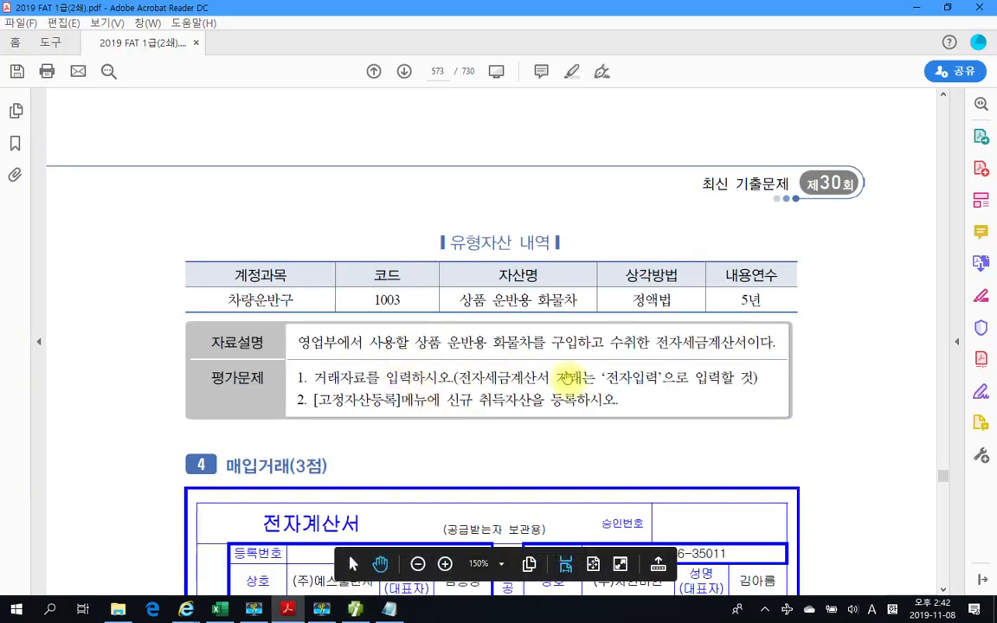
scroll(629, 379, "down", 5)
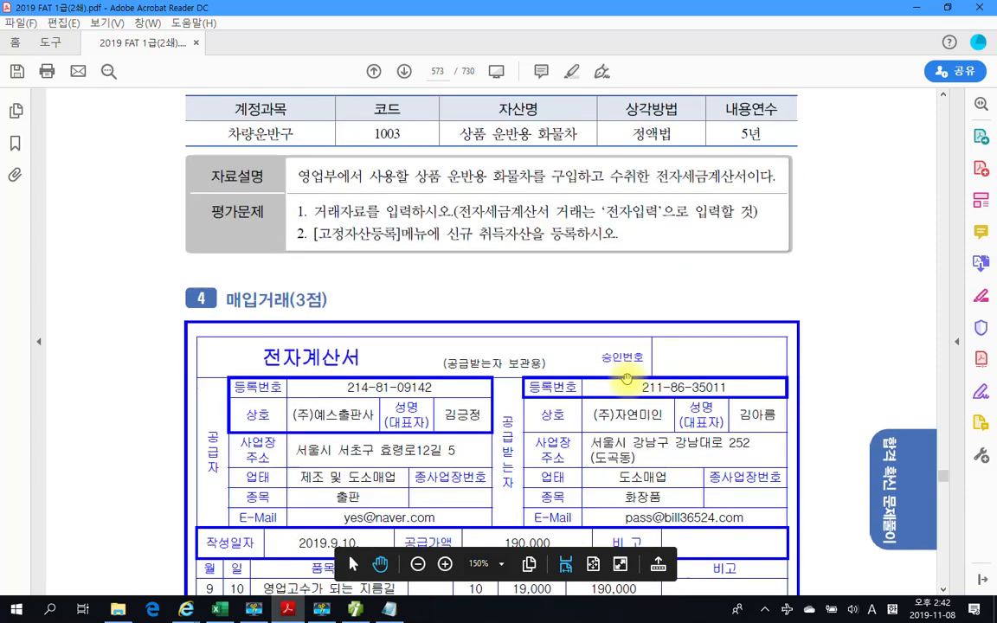
scroll(629, 384, "down", 1)
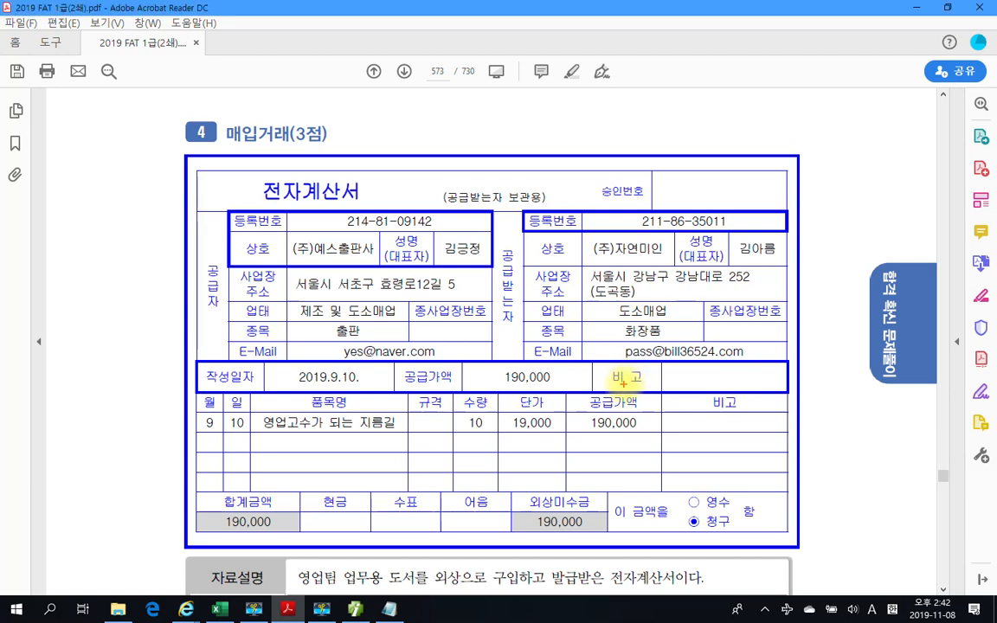
mouse_move(301, 192)
left_mouse_down()
mouse_move(313, 168)
mouse_move(364, 206)
left_mouse_up()
mouse_move(96, 196)
left_mouse_down()
mouse_move(107, 247)
mouse_move(86, 251)
mouse_move(121, 196)
left_mouse_up()
mouse_move(130, 206)
left_mouse_down()
mouse_move(147, 207)
mouse_move(141, 261)
left_mouse_up()
key("e")
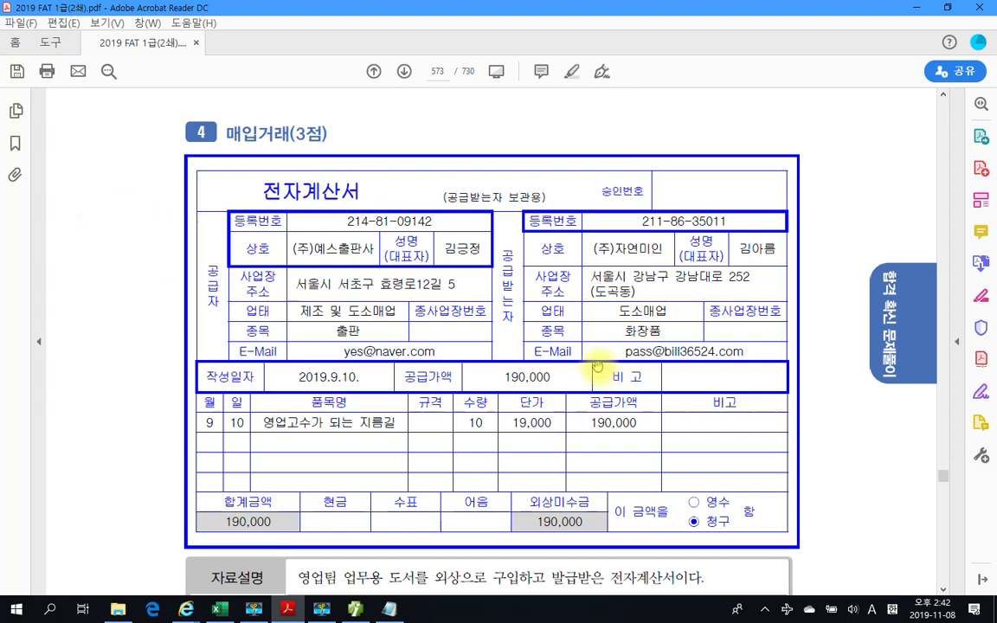
Step: Read the 자료설명 and 평가문제 for item 4, covering the sales team's business books bought on credit
scroll(603, 379, "down", 4)
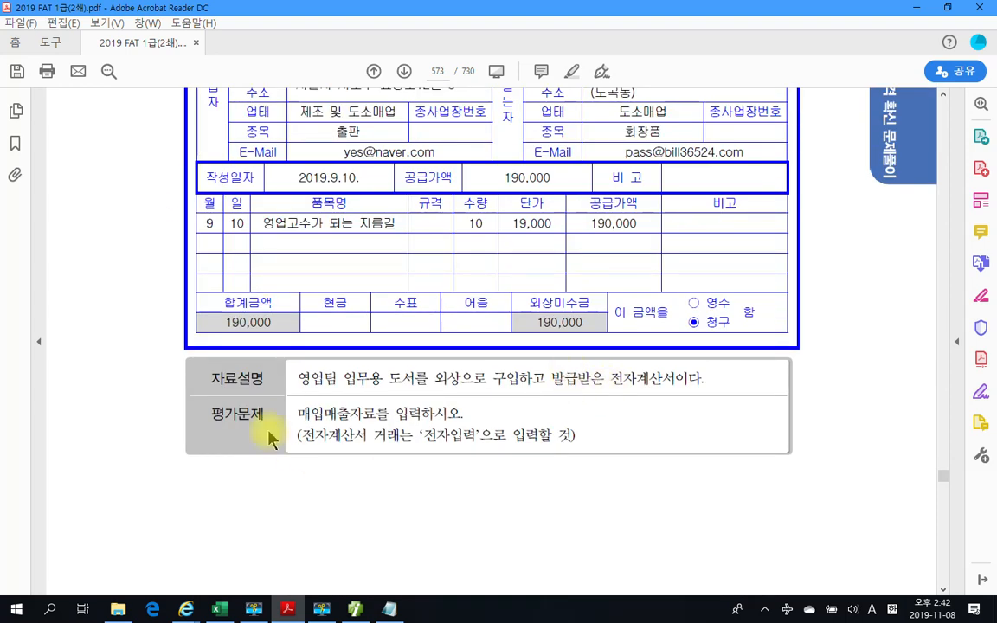
left_click_drag(148, 338, 834, 473)
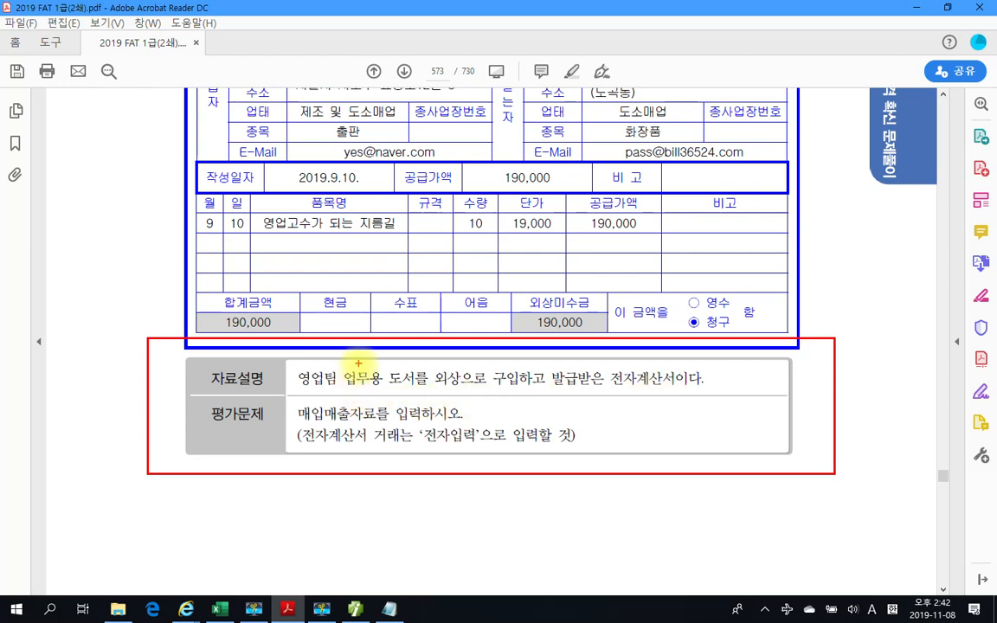
mouse_move(353, 363)
left_mouse_down()
mouse_move(339, 381)
mouse_move(380, 387)
mouse_move(437, 372)
mouse_move(342, 363)
left_mouse_up()
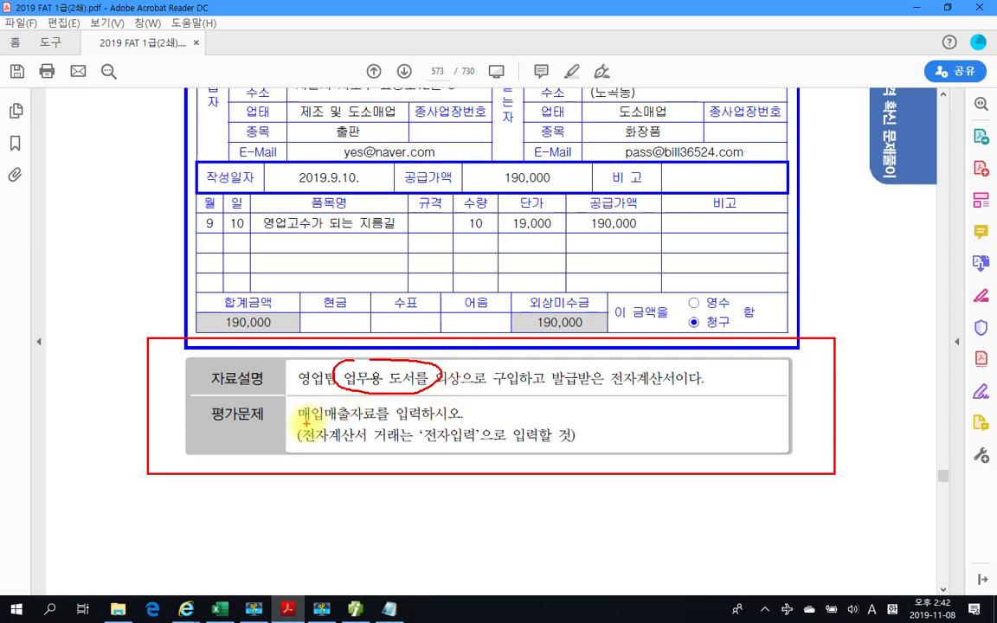
left_click_drag(298, 424, 469, 419)
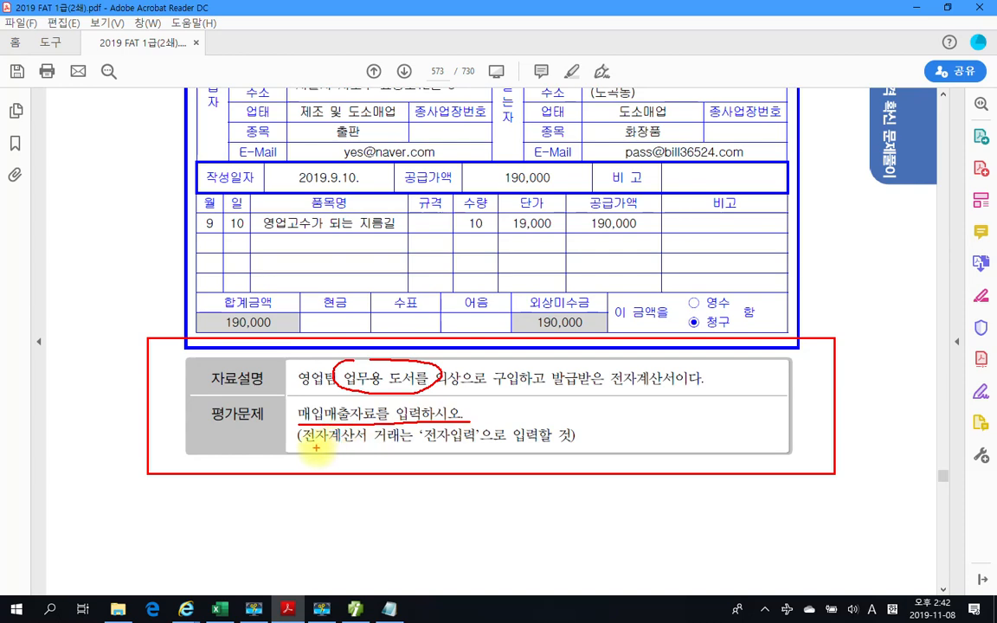
Step: Switch to the accounting program and start a purchase entry for September 10 with tax type 53 면세
left_click_drag(421, 448, 517, 447)
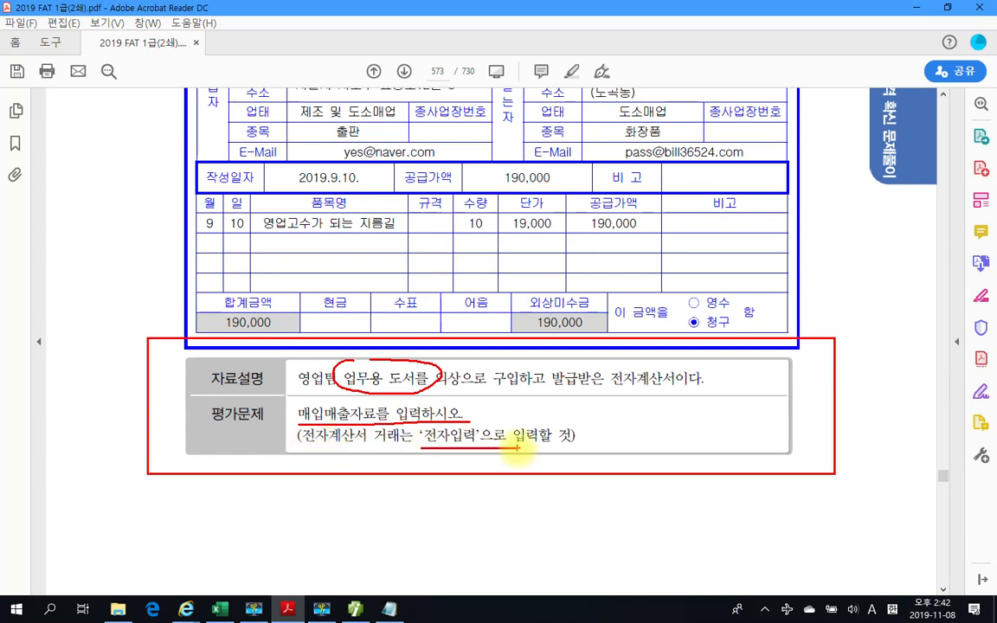
key("Escape")
left_click(355, 610)
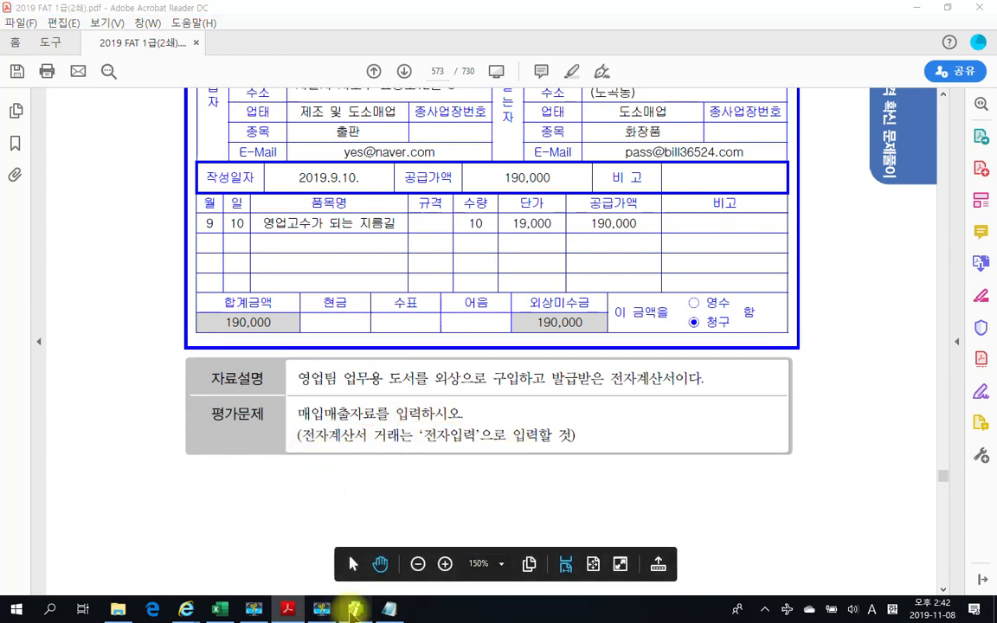
left_click(80, 299)
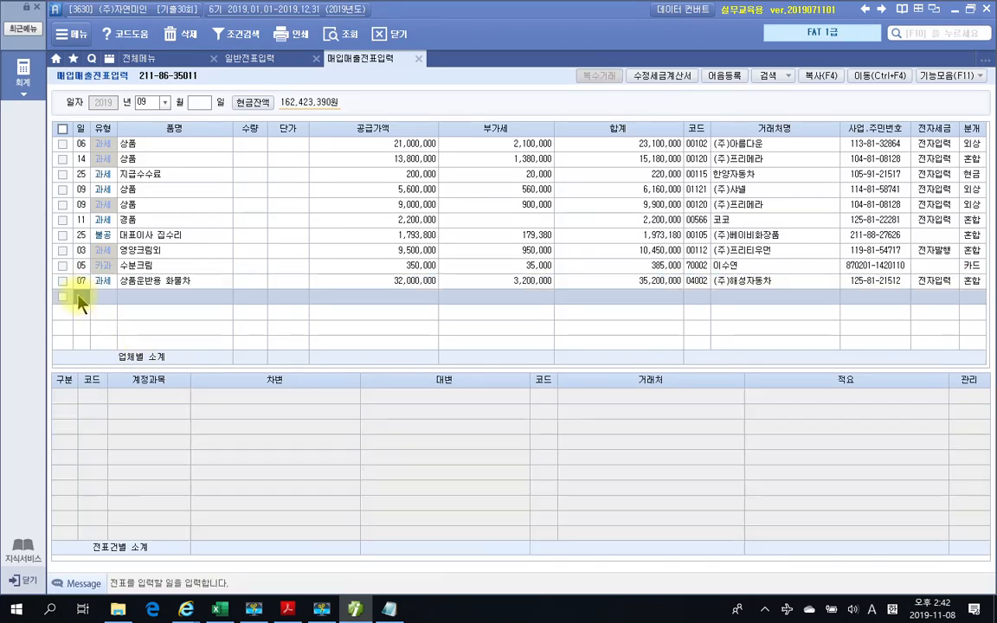
type("10")
key("Return")
type("5")
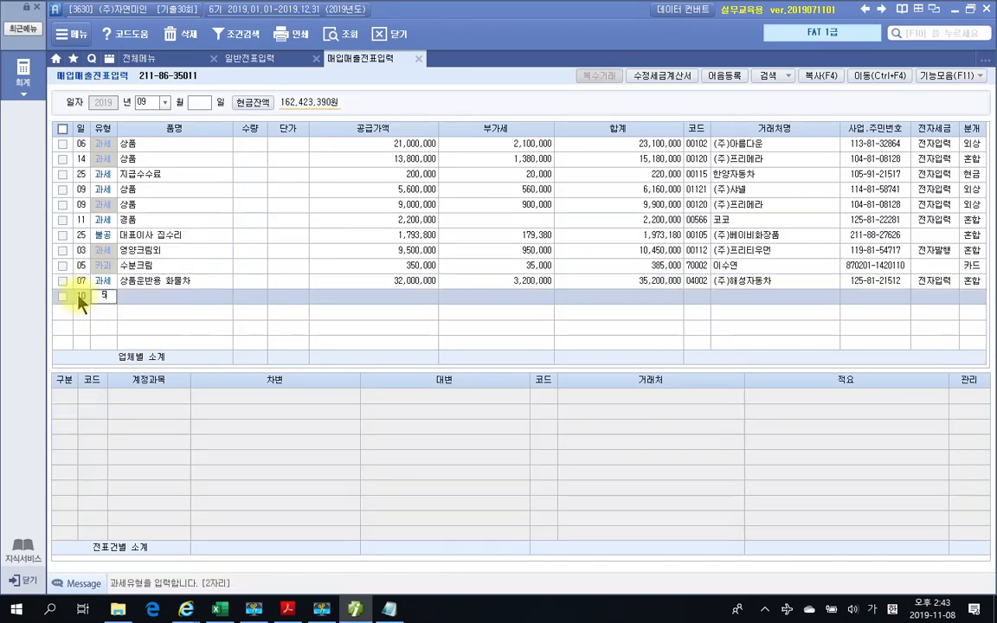
key("Return")
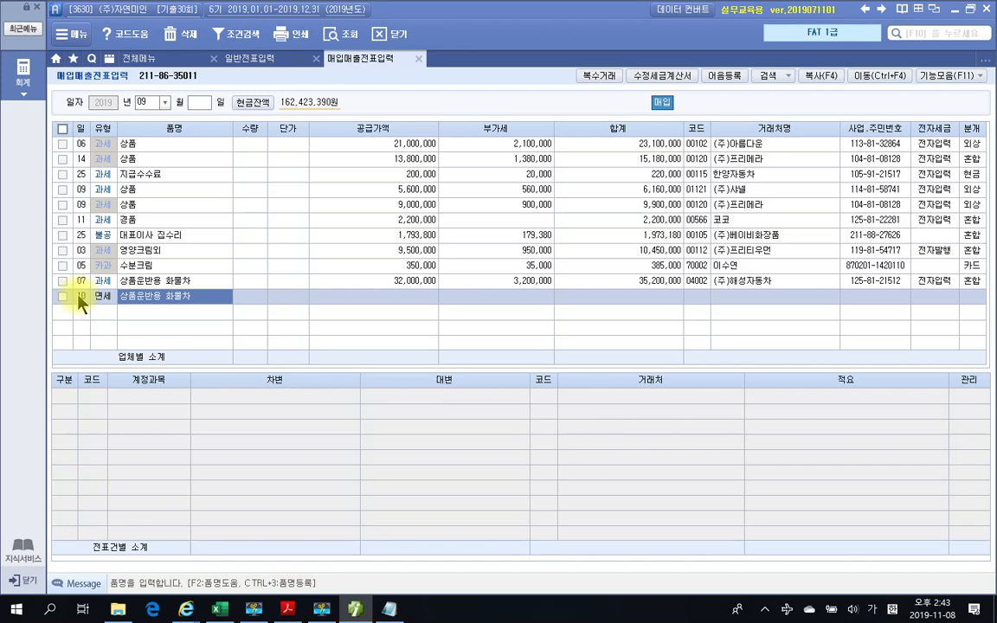
Step: Enter 영업고수가 되는 지름길 as the item name of the September 10 entry
type("영업용")
type("수가 된ㄴ")
key("BackSpace")
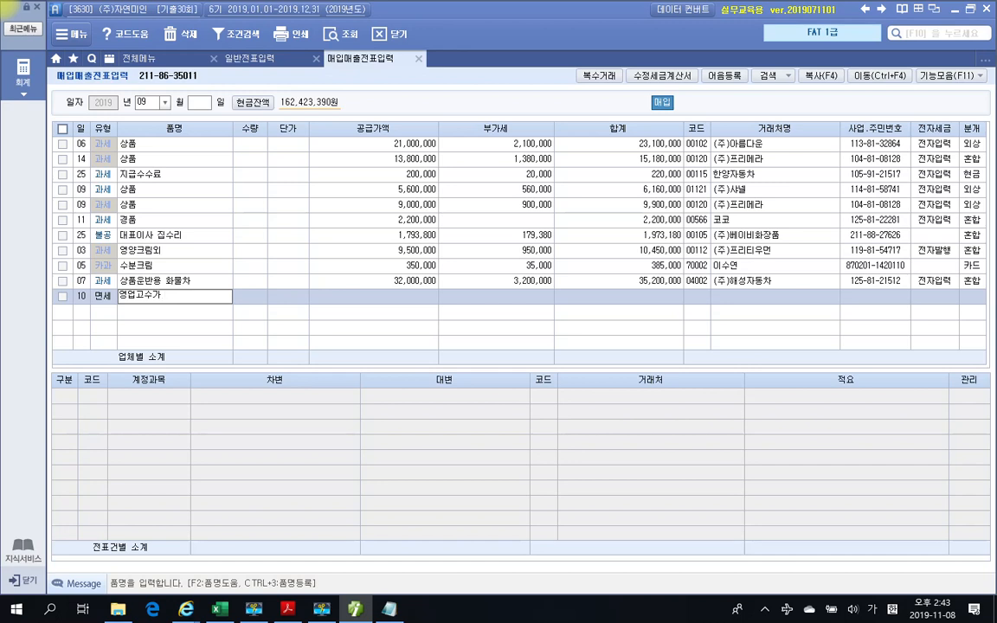
type("되는 지름길")
key("Return")
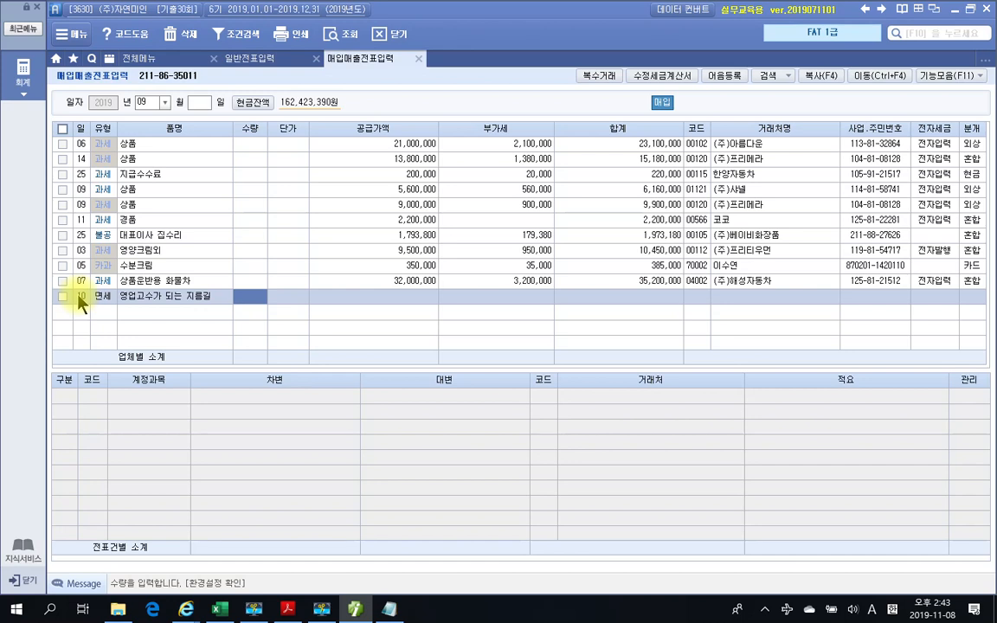
Step: Set the book purchase's quantity to 10 and unit price to 19,000, accepting the resulting supply amount
type("10")
key("Return")
type("190000")
key("Return")
key("Return")
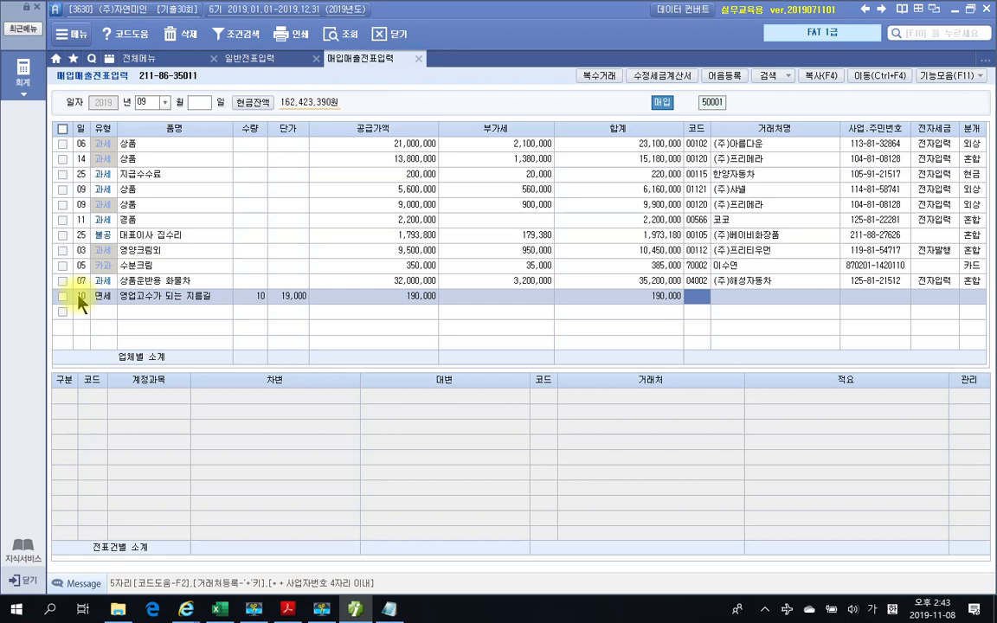
Step: Look up 예스 and set (주)예스출판사 as the supplier of the book purchase
type("ㅇ")
type("예스")
key("Return")
key("Return")
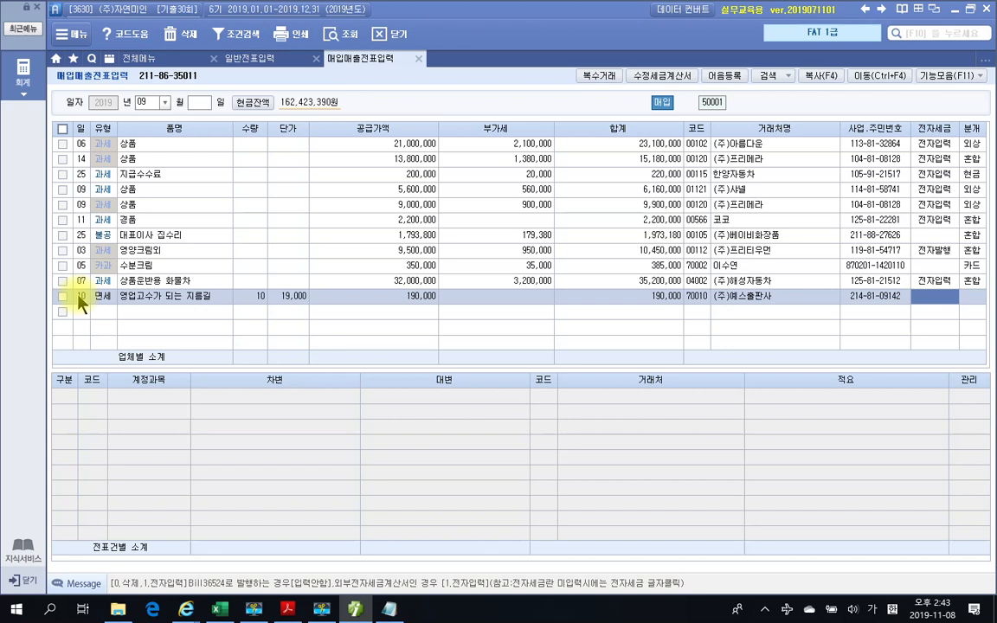
Step: Mark the book purchase as 전자입력 and set its journal type to 3 혼합
type("1")
key("Return")
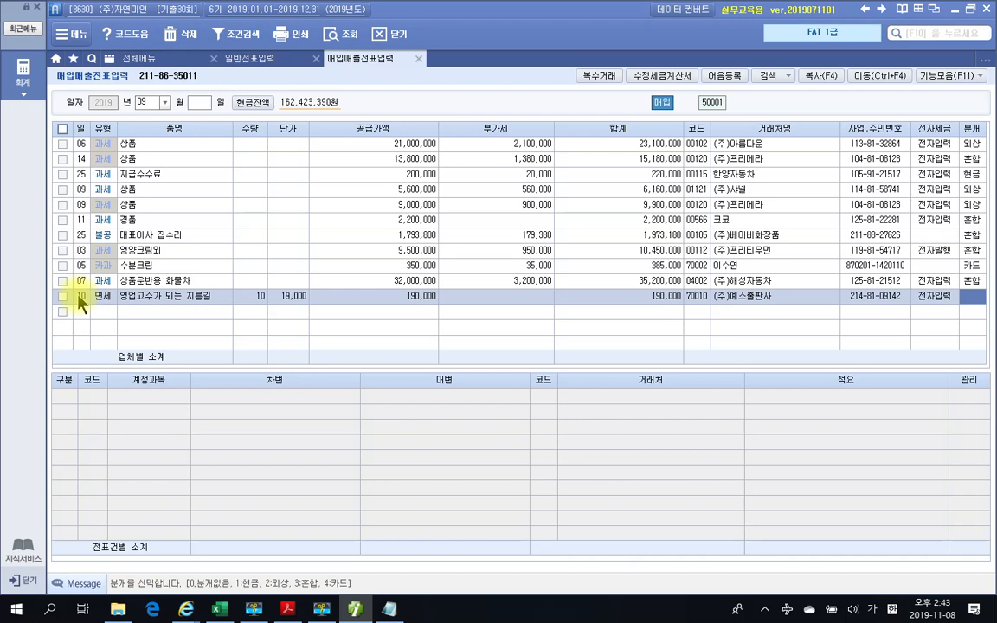
type("3")
key("Return")
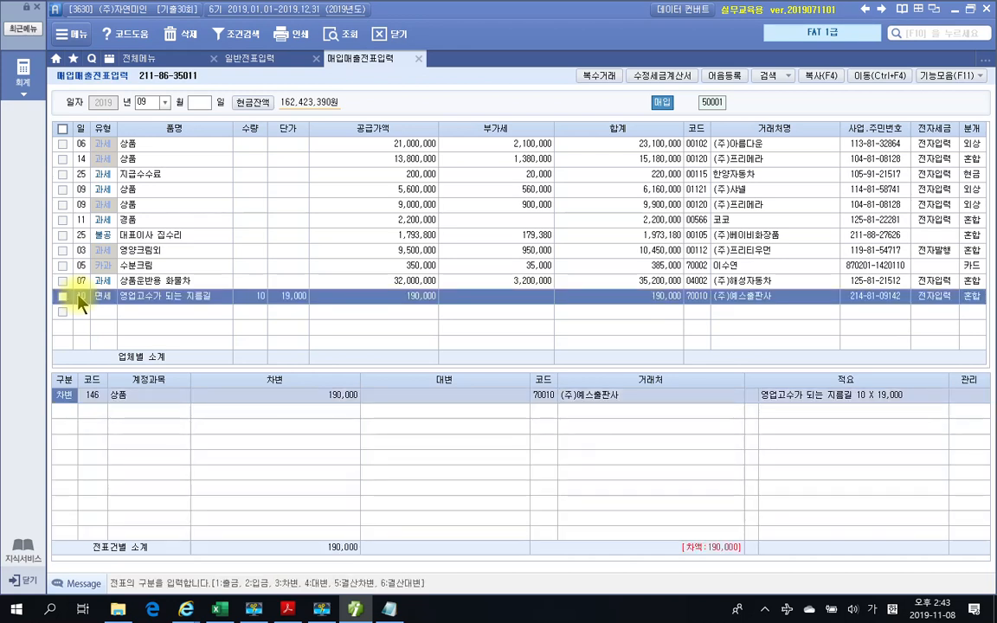
Step: Change the debit line's account from 상품 to 도서인쇄비 with code 826
key("Return")
type("도서")
key("Return")
key("Down")
key("Down")
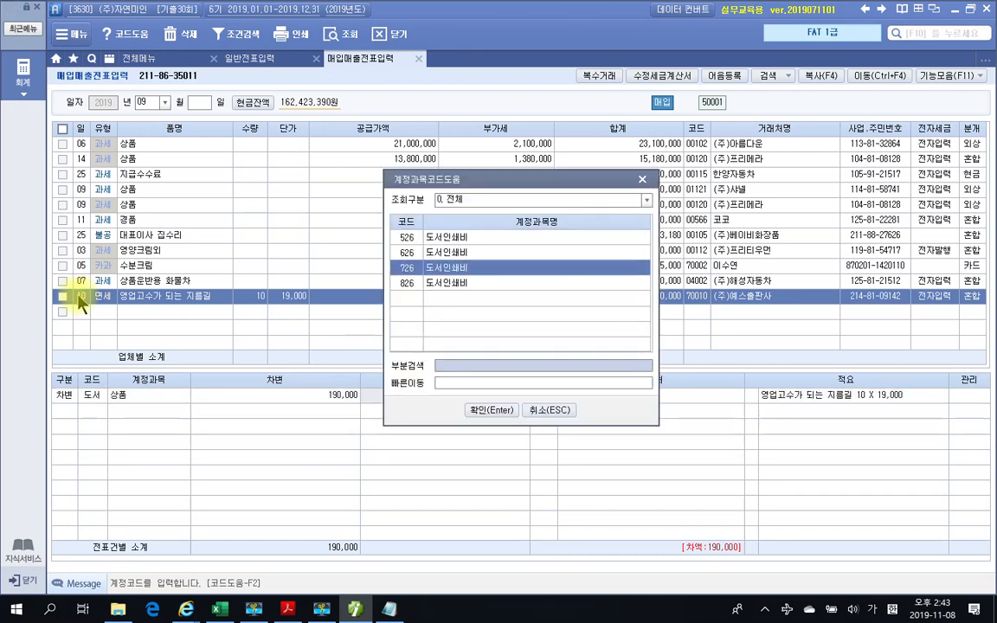
key("Down")
key("Return")
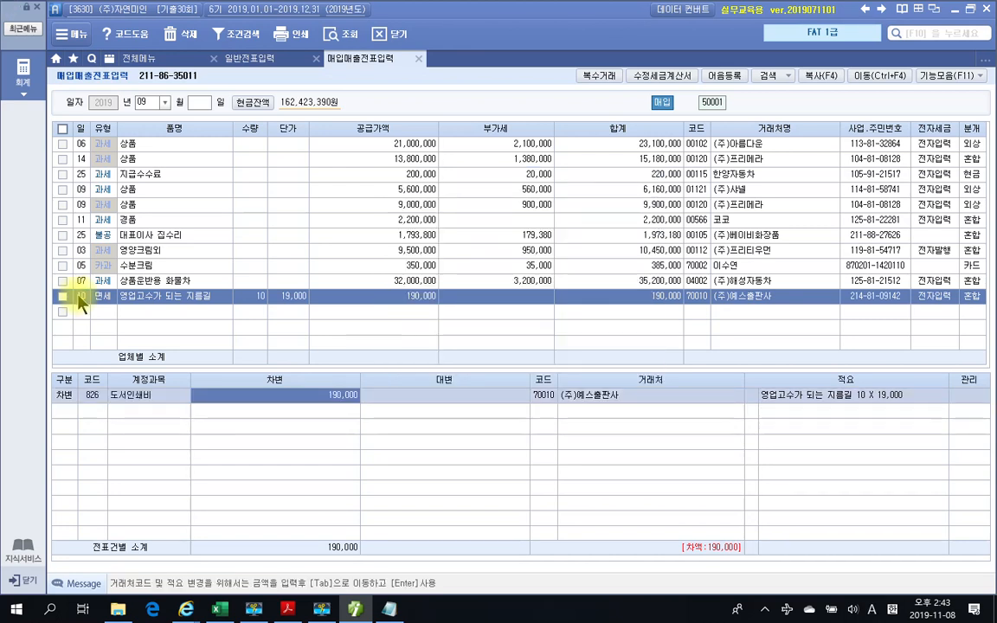
Step: Add a credit line to account 253 미지급금 for 190,000
key("Return")
type("4")
key("Return")
type("253")
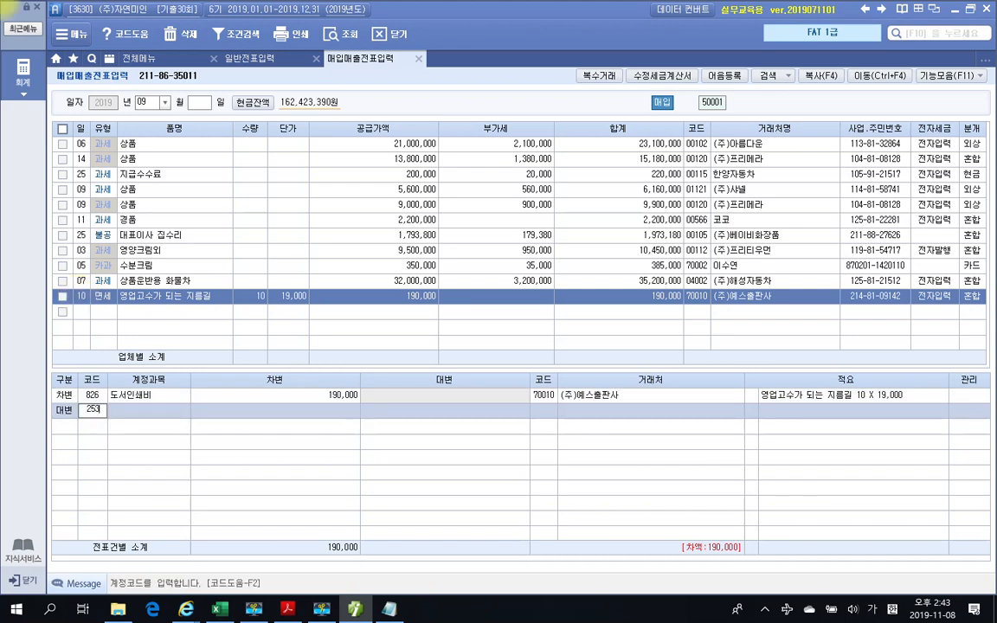
key("Return")
type("190000")
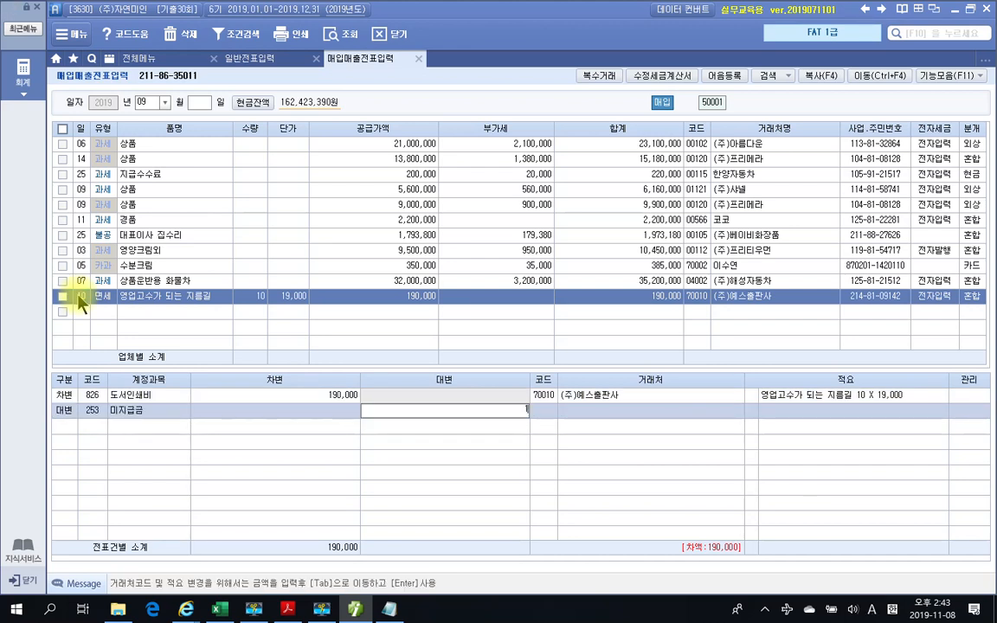
key("Return")
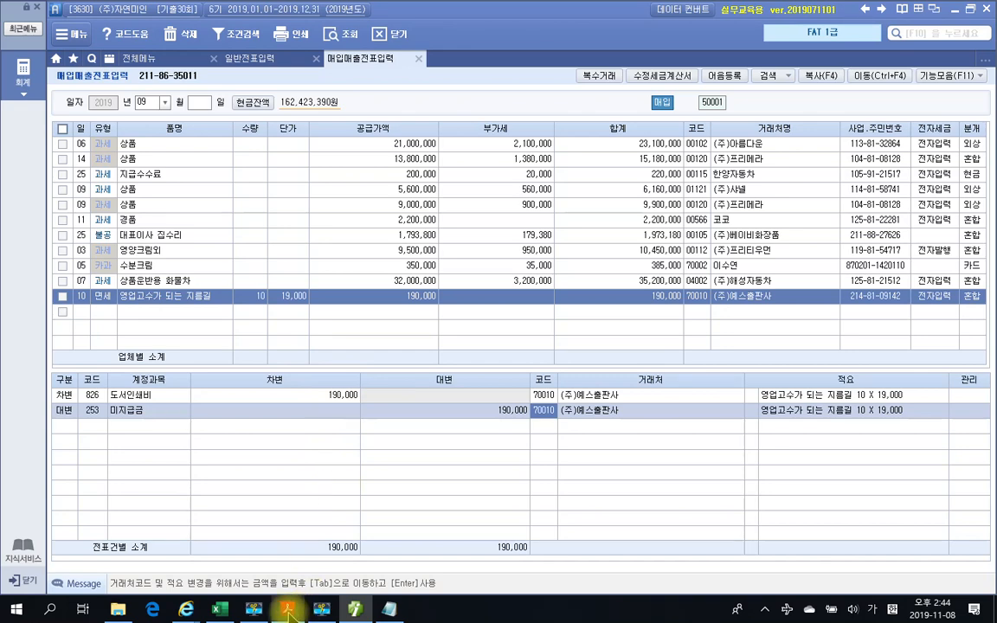
Step: Switch to the exam PDF and examine item 5 매입거래, including its 자료설명, 평가문제 and the VAT on the 카드매출전표
mouse_move(288, 611)
left_click(320, 545)
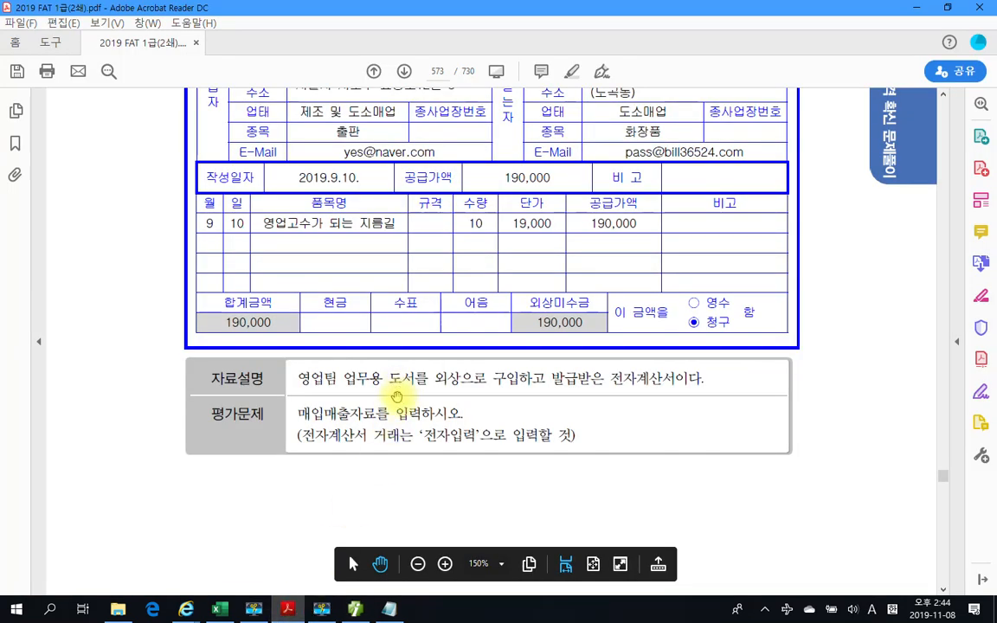
scroll(401, 380, "down", 10)
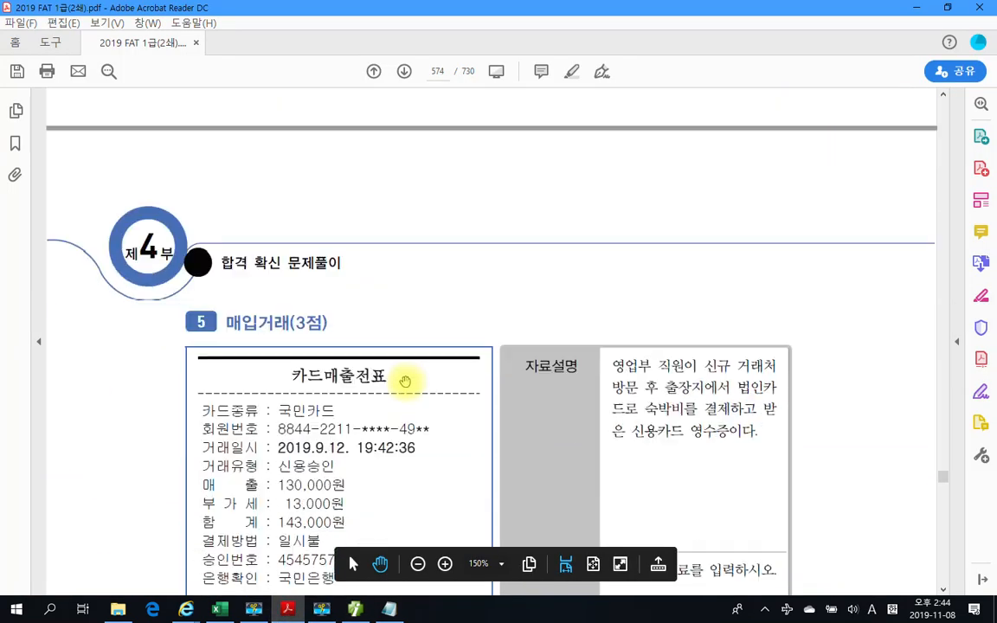
scroll(404, 381, "down", 3)
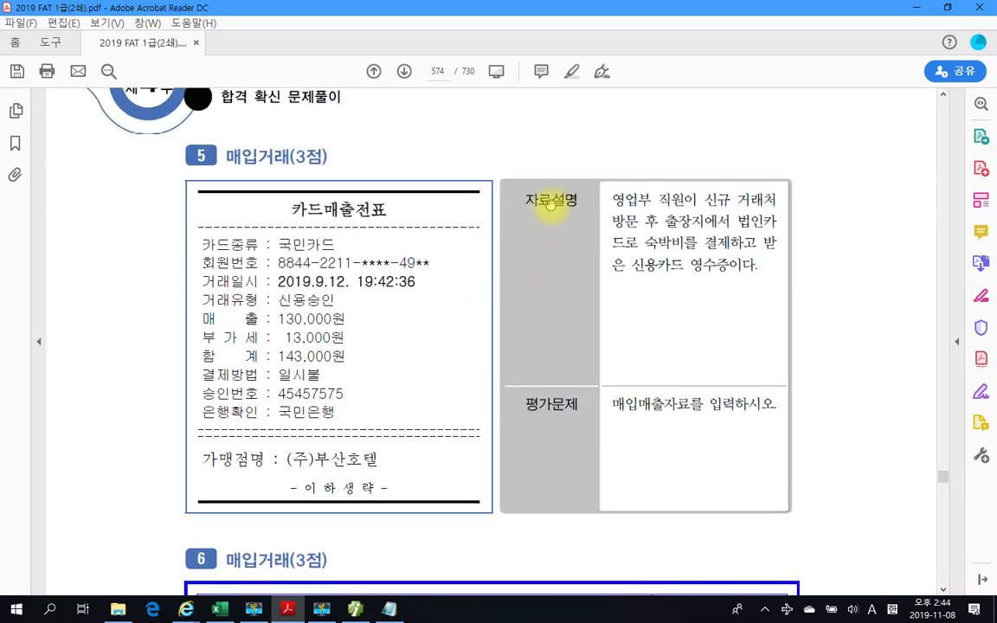
left_click_drag(498, 165, 537, 208)
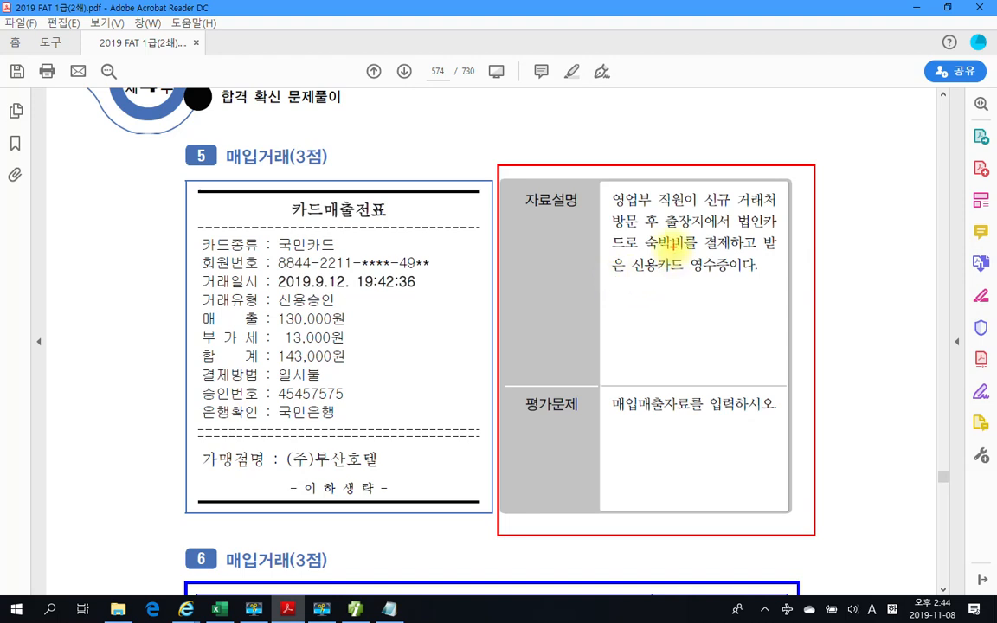
left_click_drag(649, 253, 698, 253)
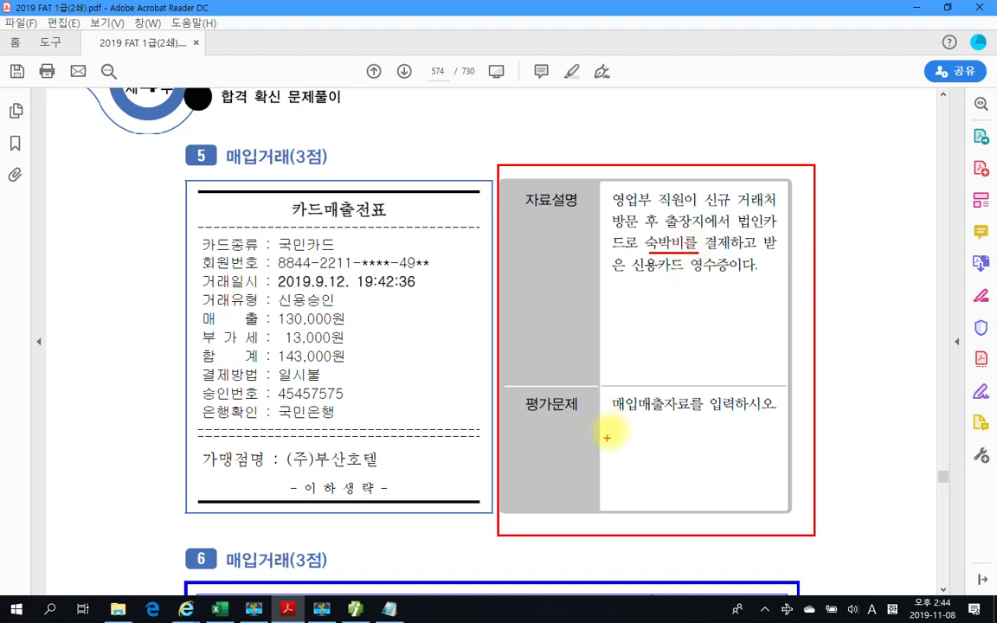
left_click_drag(611, 417, 818, 418)
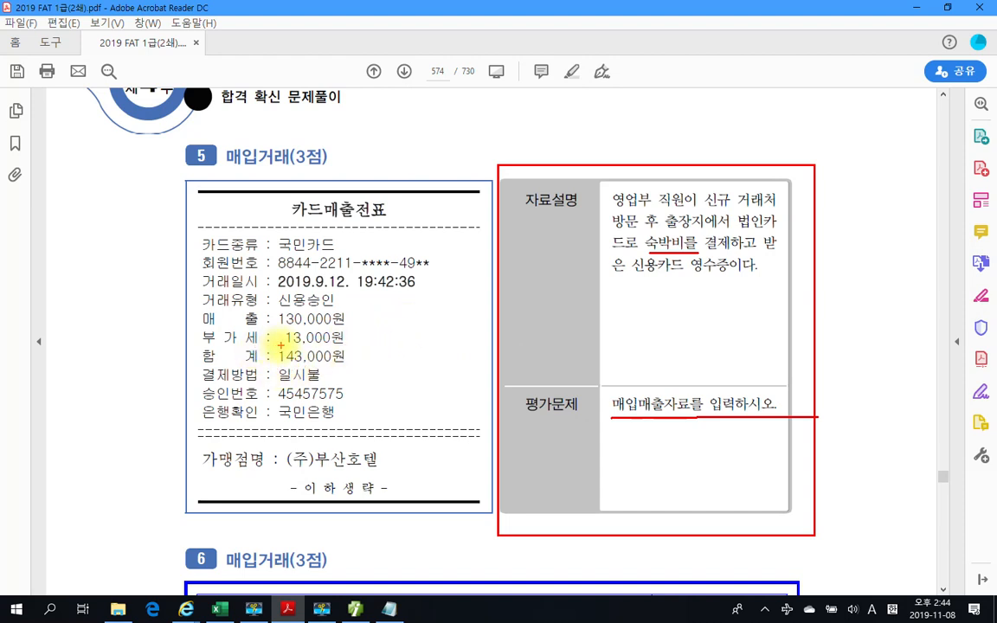
left_click_drag(282, 346, 345, 346)
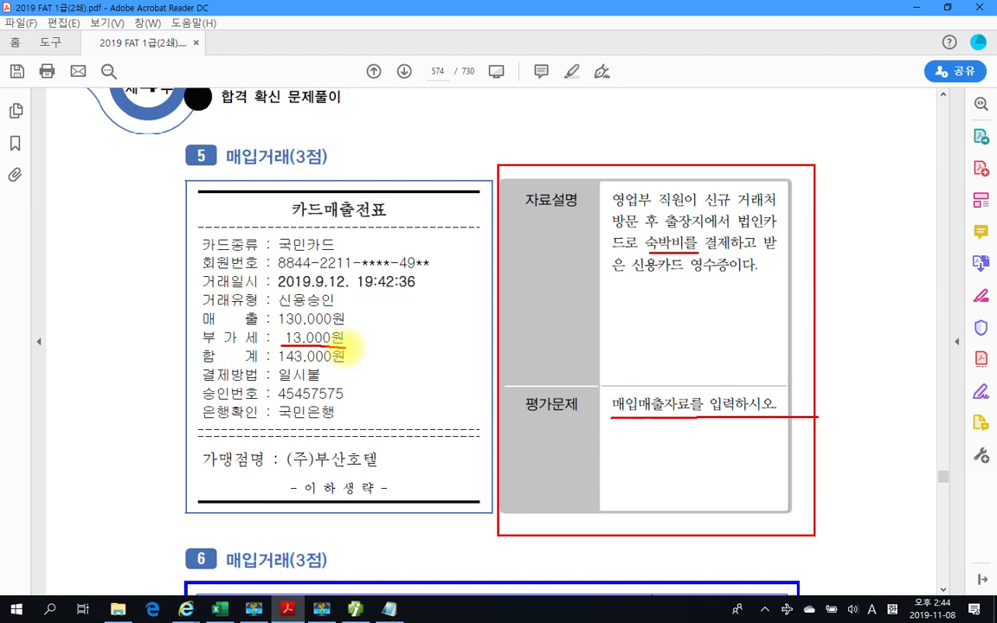
mouse_move(89, 289)
left_mouse_down()
mouse_move(108, 243)
mouse_move(144, 245)
mouse_move(112, 291)
mouse_move(85, 299)
left_mouse_up()
mouse_move(102, 246)
left_mouse_down()
mouse_move(171, 252)
mouse_move(133, 332)
left_mouse_up()
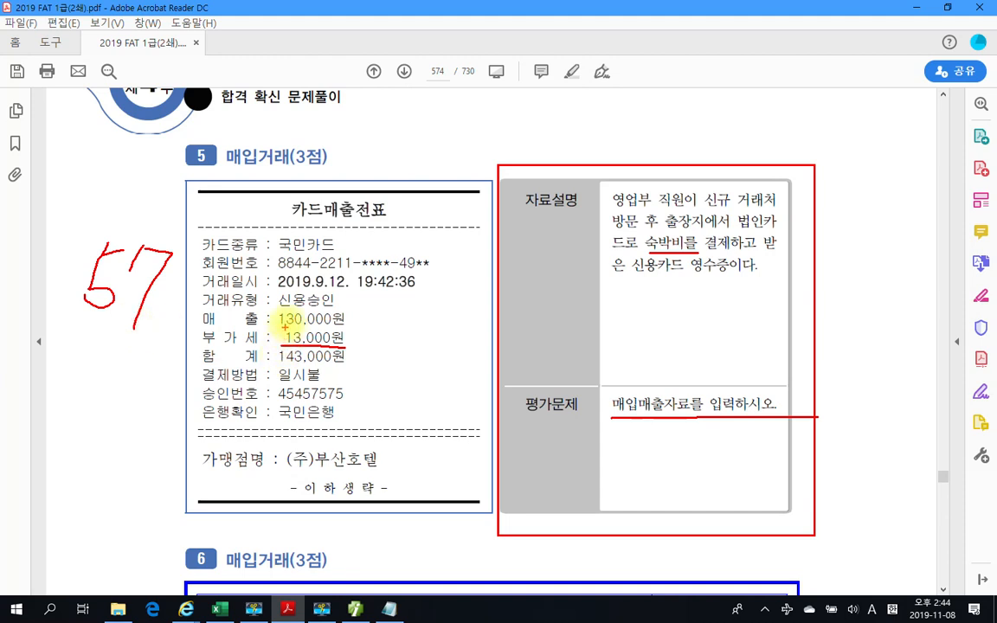
key("Escape")
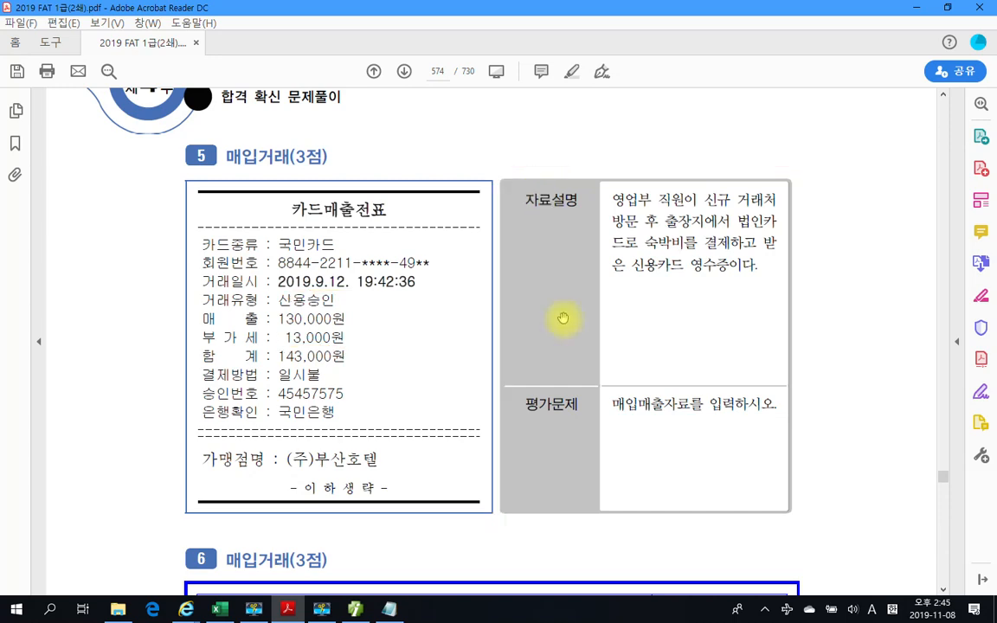
Step: Switch back to the accounting program and start a September 12 entry with type 57 카과, leaving the card company blank
left_click(355, 609)
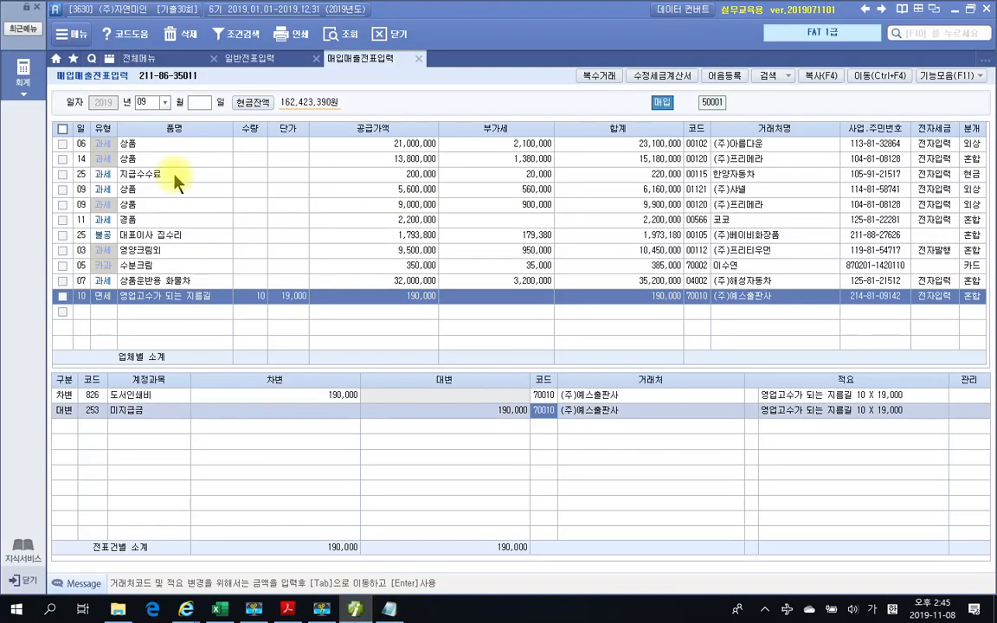
left_click(83, 312)
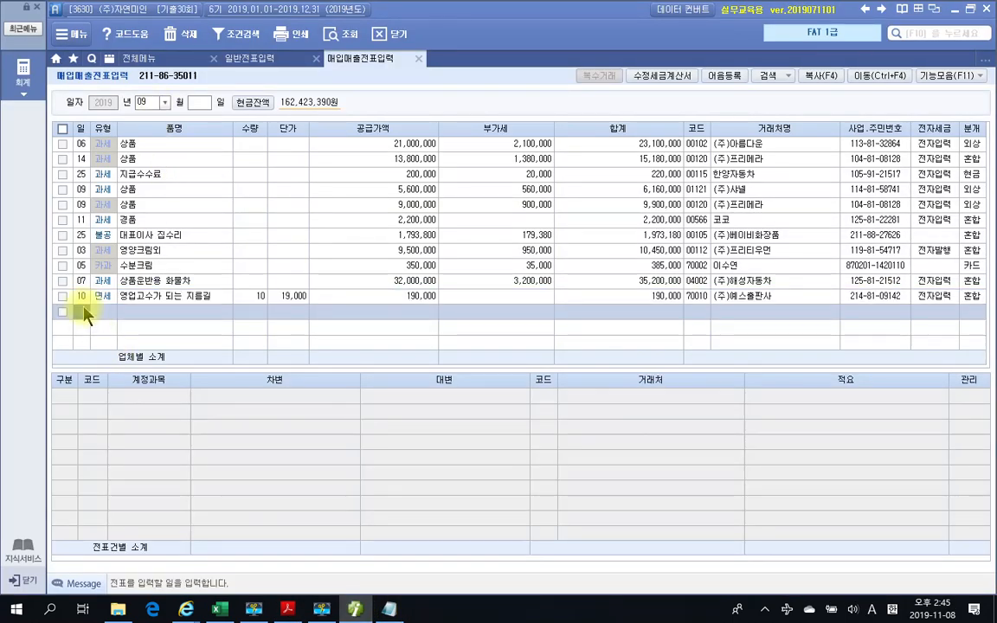
type("12")
key("Return")
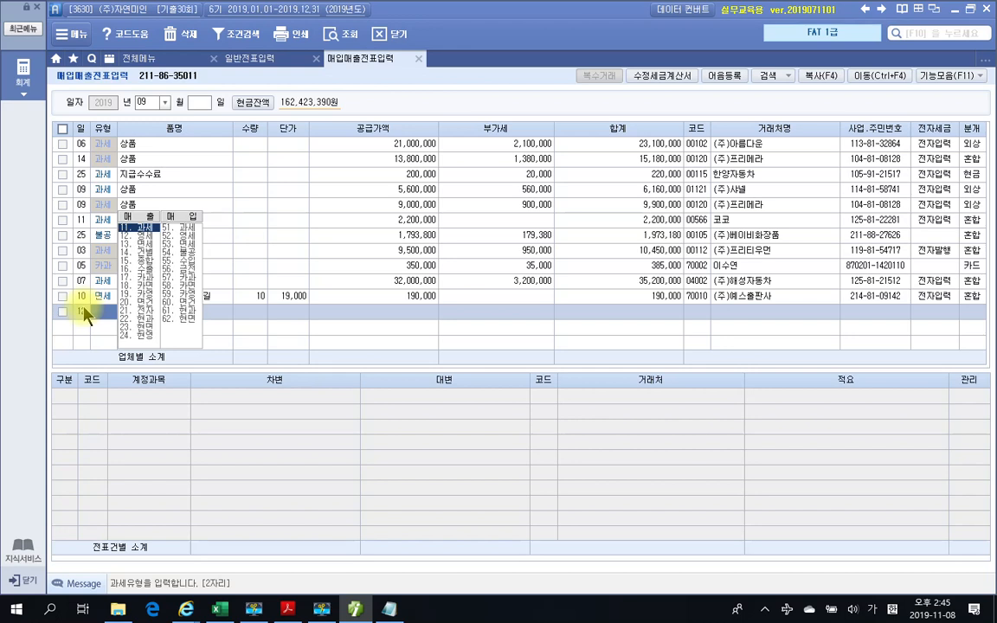
type("57")
key("Return")
key("Return")
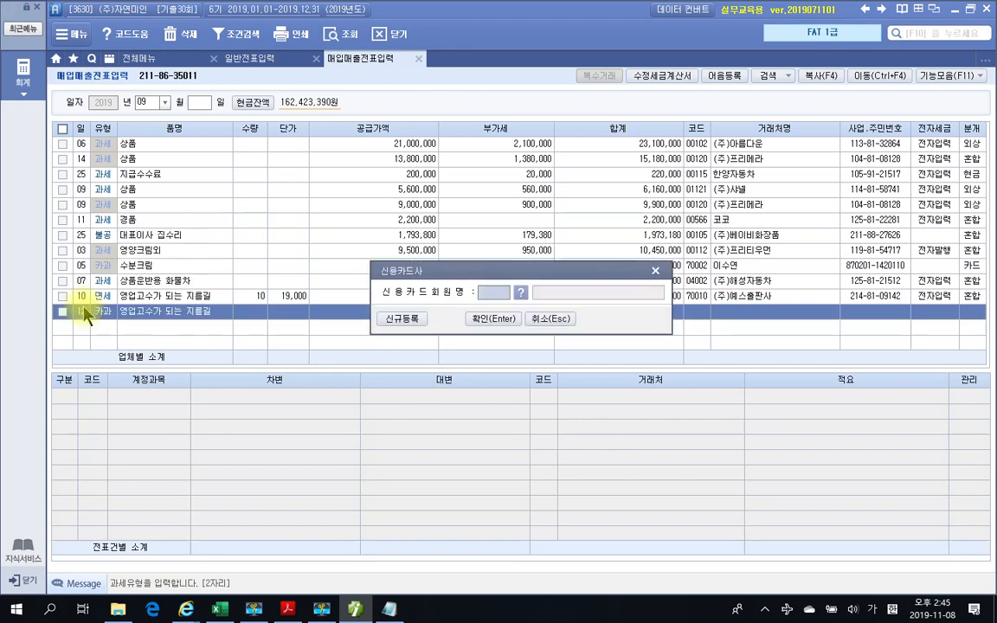
left_click(492, 322)
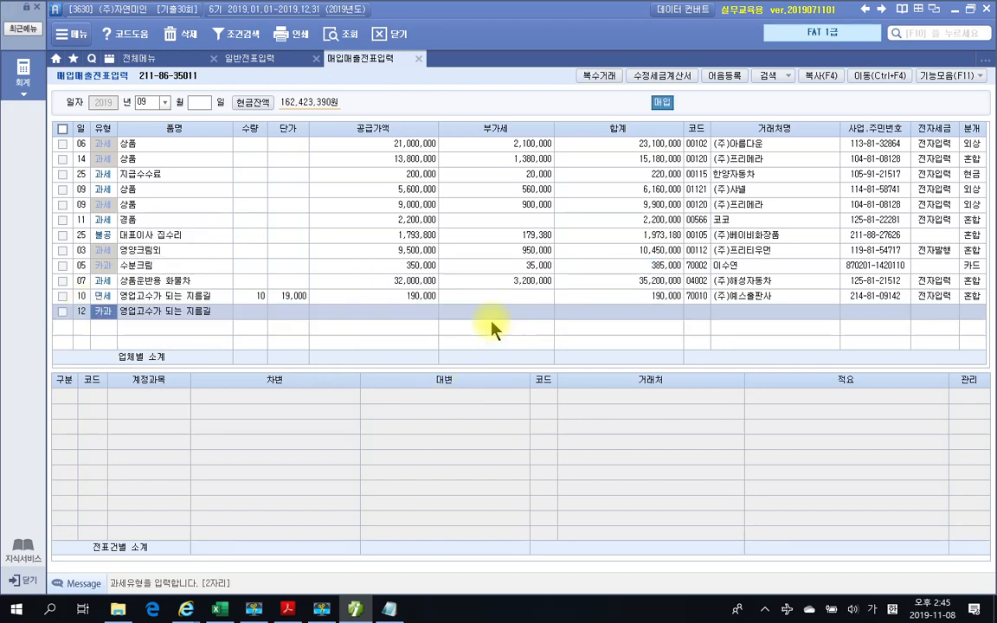
Step: Reselect type 57 카과 to assign 국민카드 (99600) to the September 12 entry, and name the item 숙박비
left_click(109, 312)
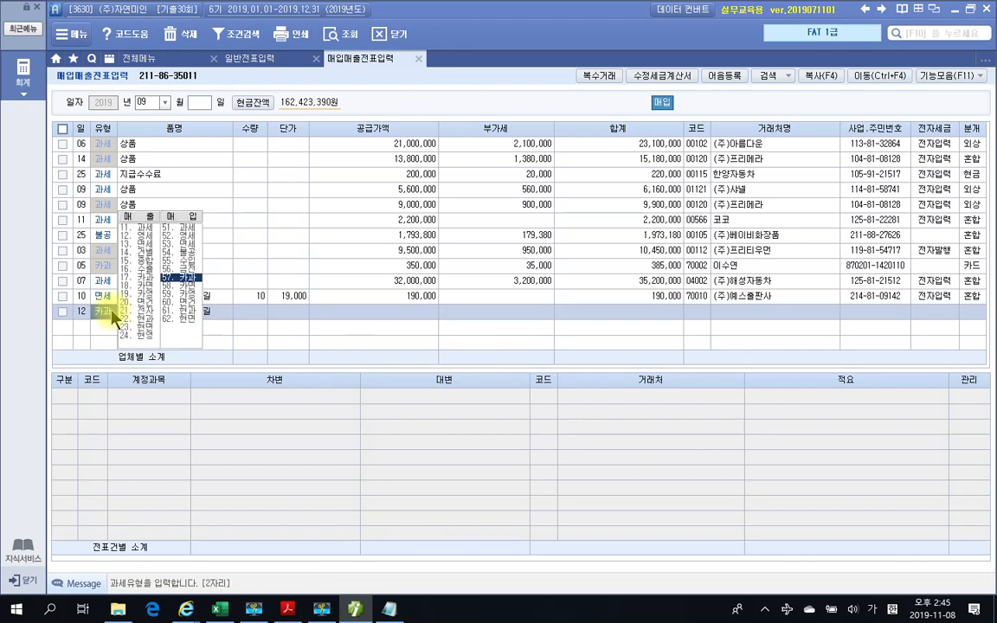
left_click(176, 277)
left_click(517, 292)
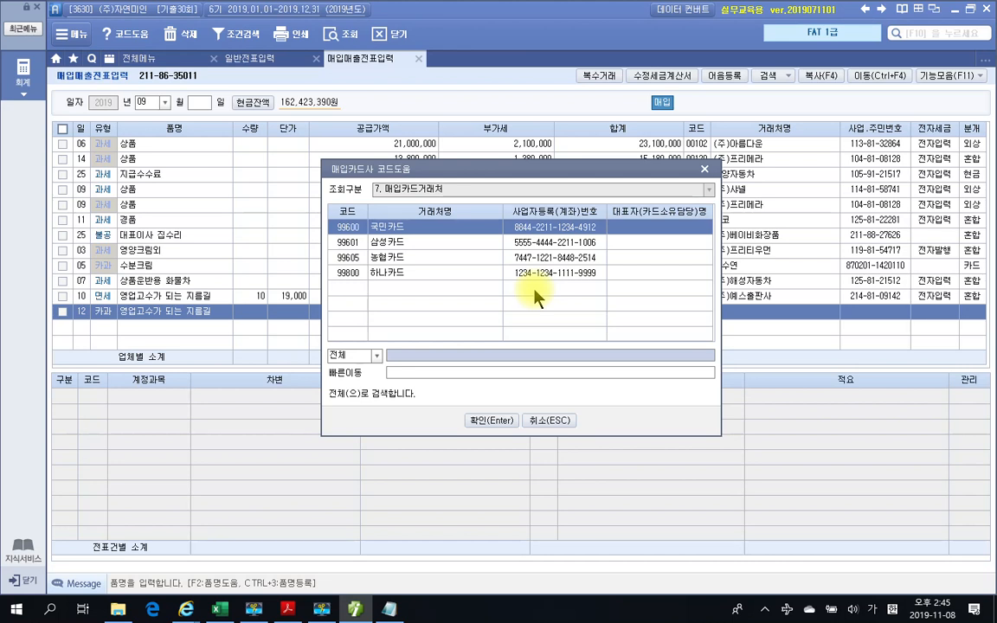
left_click(478, 422)
key("Tab")
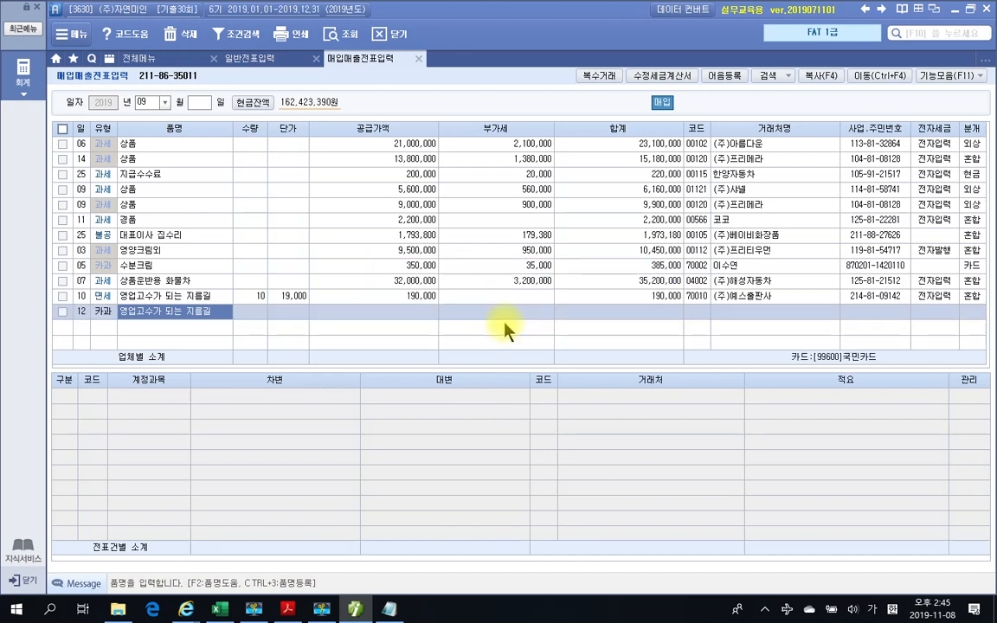
type("숙박비")
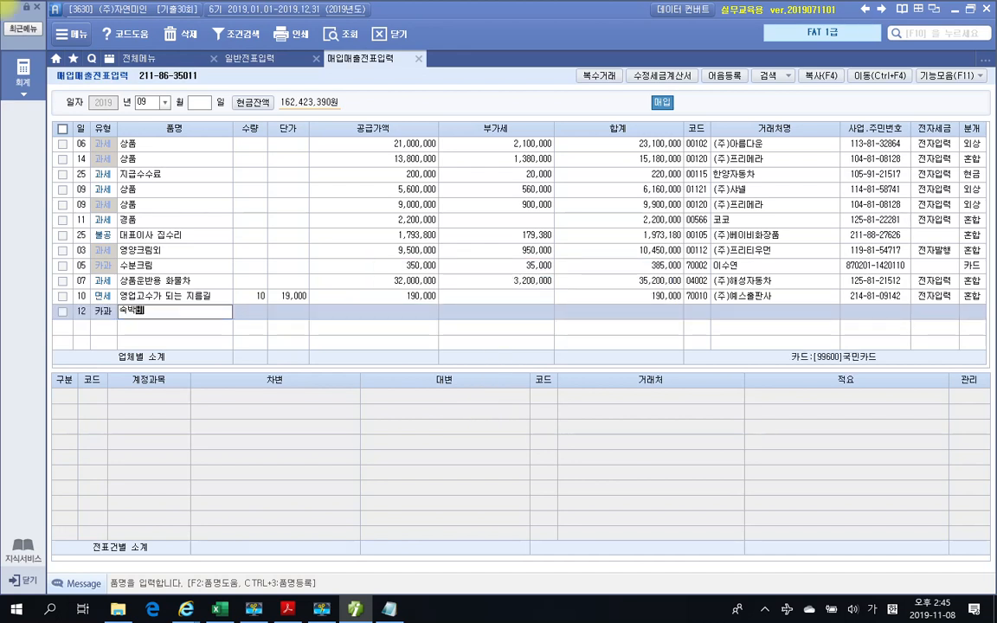
key("Return")
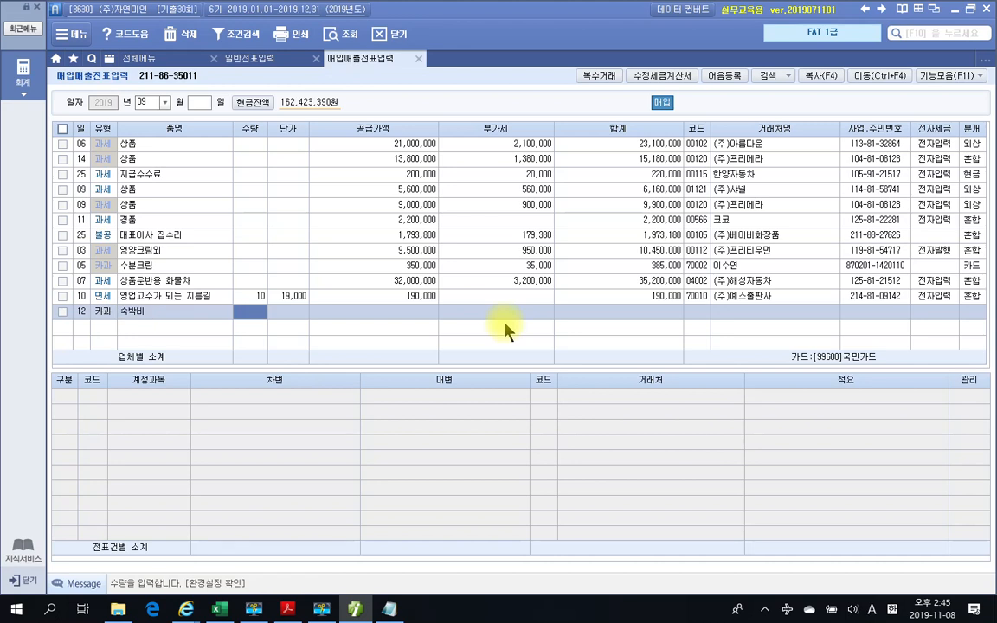
Step: Skip the quantity and unit price of the September 12 숙박비 entry and set its 공급가액 to 130,000, accepting the calculated 부가세
key("Return")
key("Return")
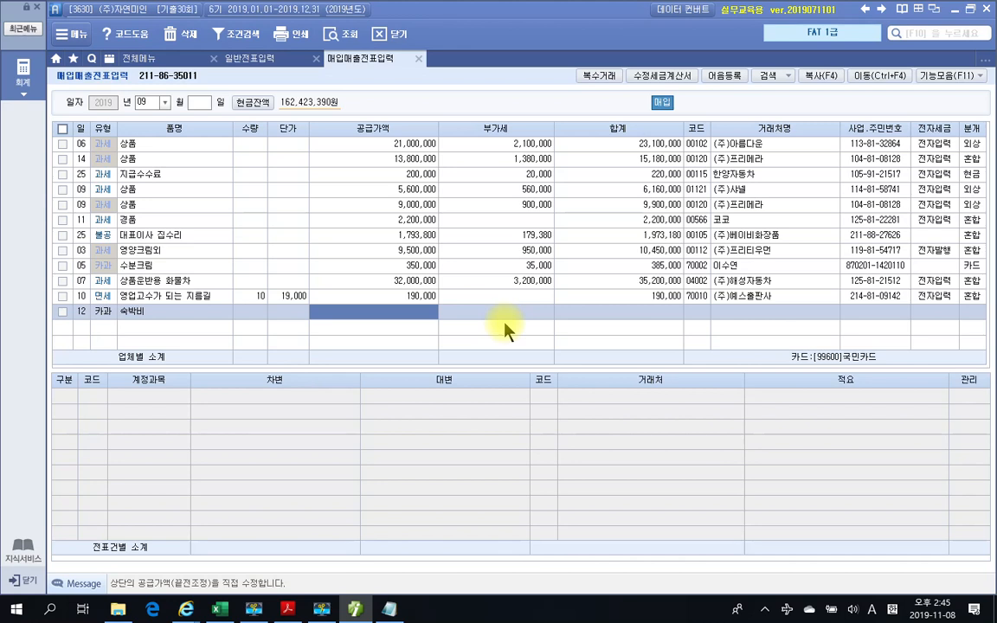
type("130000")
key("Return")
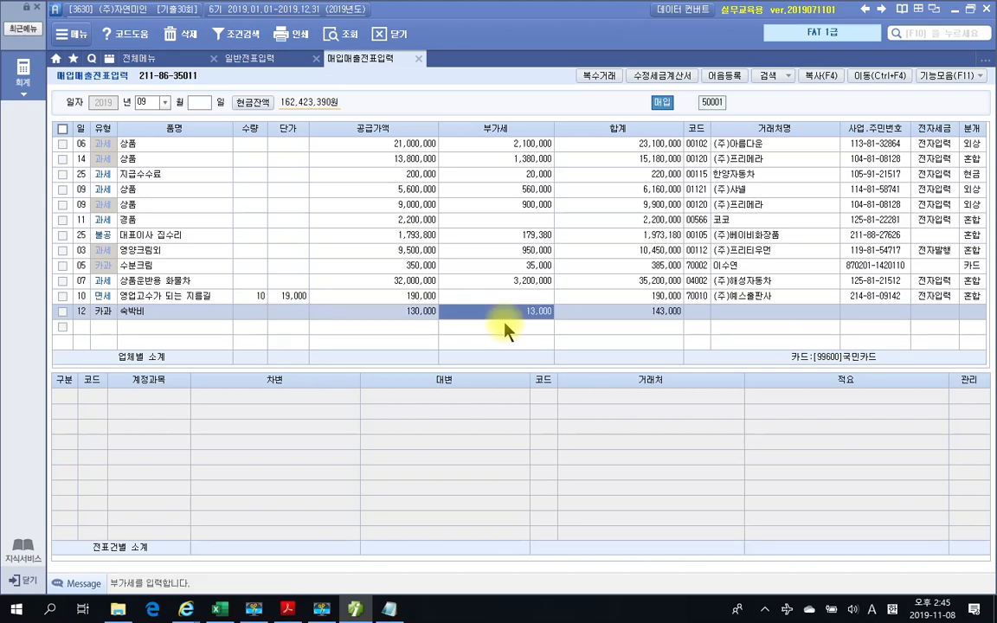
key("Return")
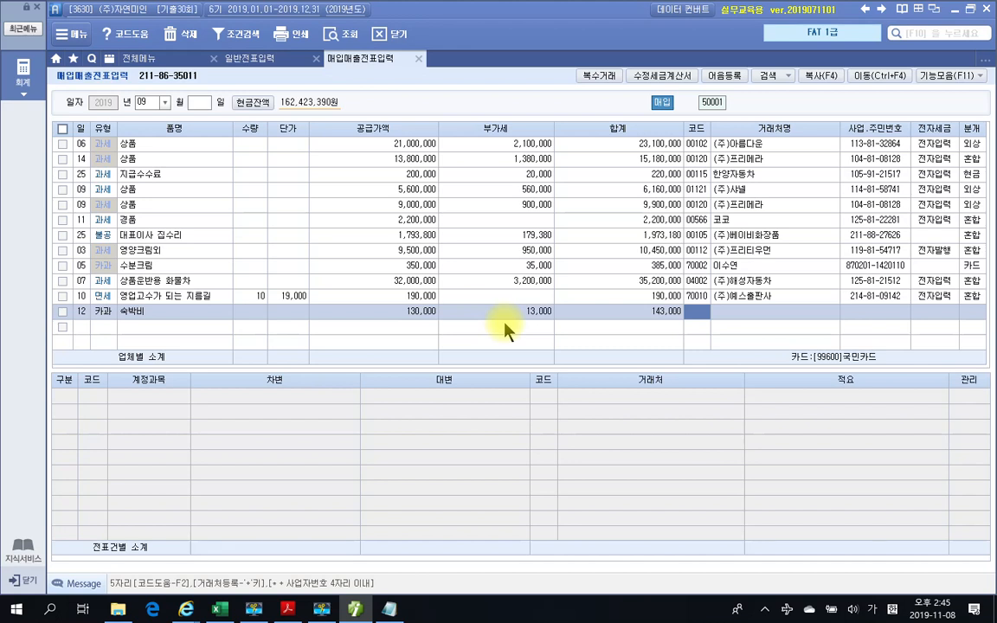
Step: Look up 부산 to assign (주)부산호텔 as the supplier, leave 전자세금 blank, and set the 분개 type to 4 카드
type("부산")
key("Return")
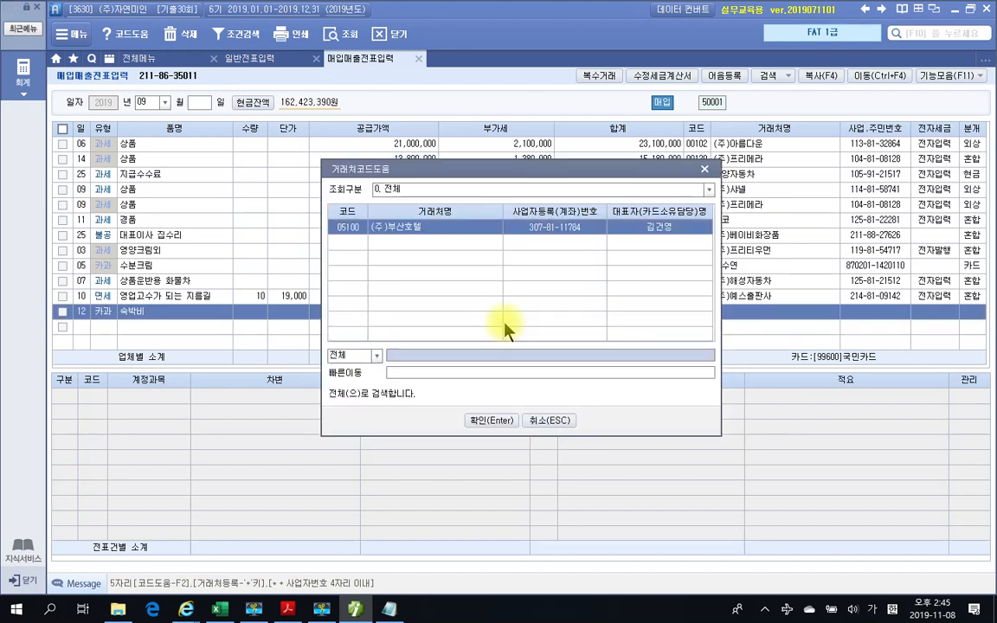
key("Return")
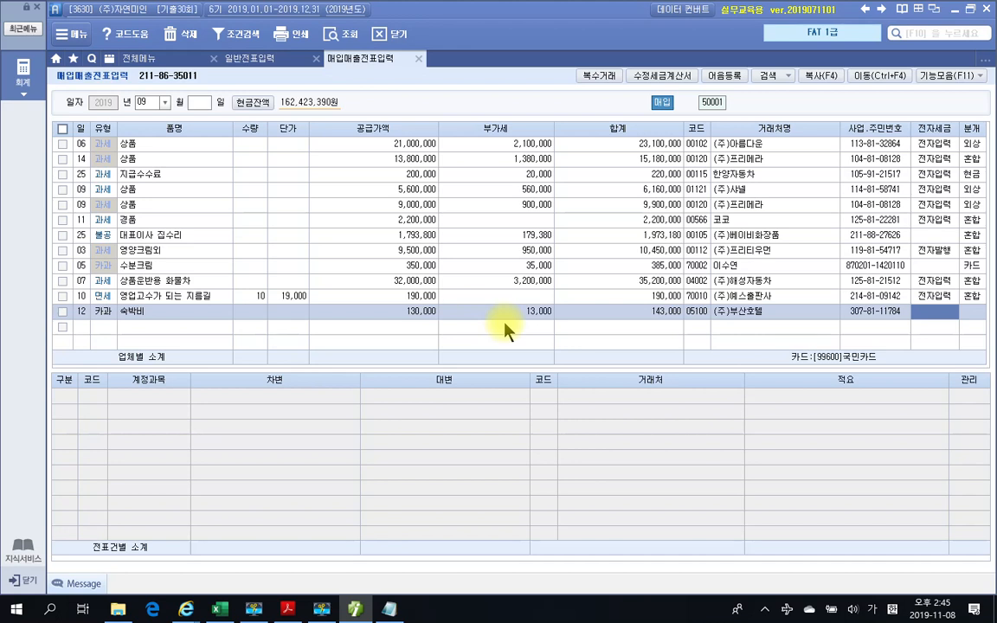
key("Return")
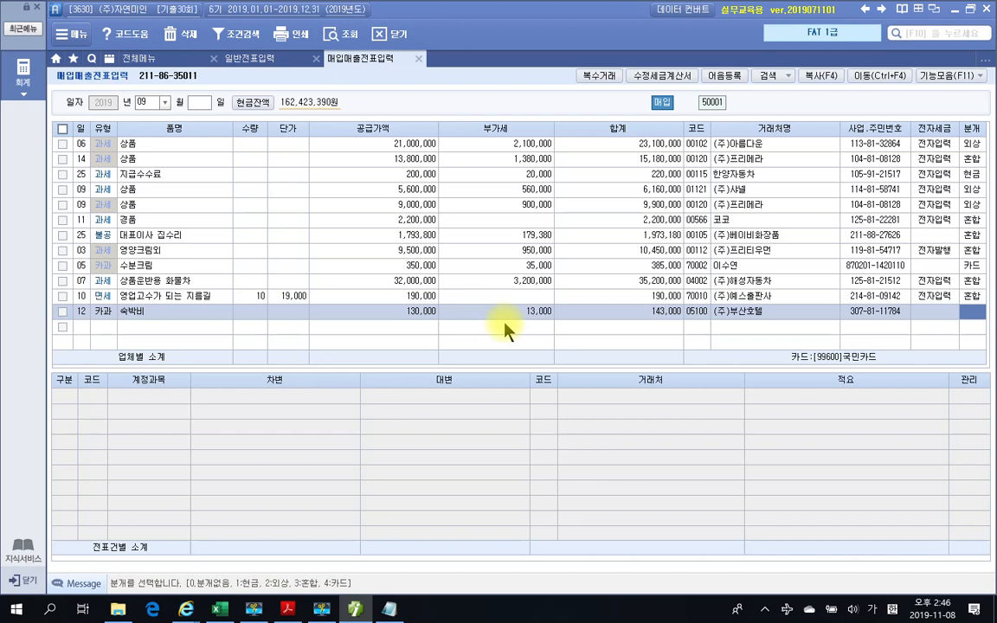
type("4")
key("Return")
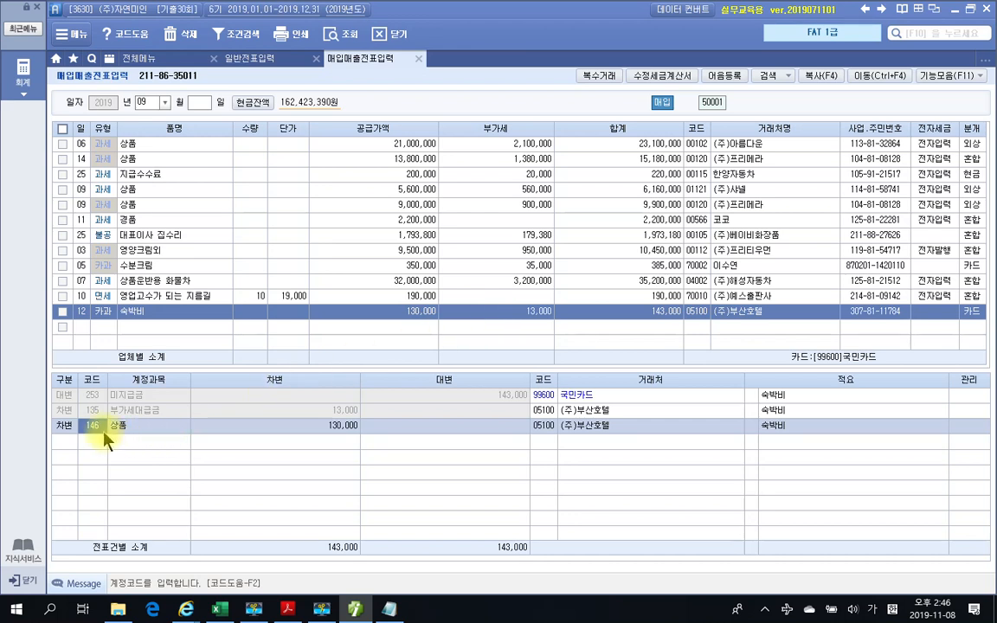
Step: Set the account of the 130,000 debit line to 812 여비교통비 and review the journal lines of the September 12 entry
type("812")
key("Return")
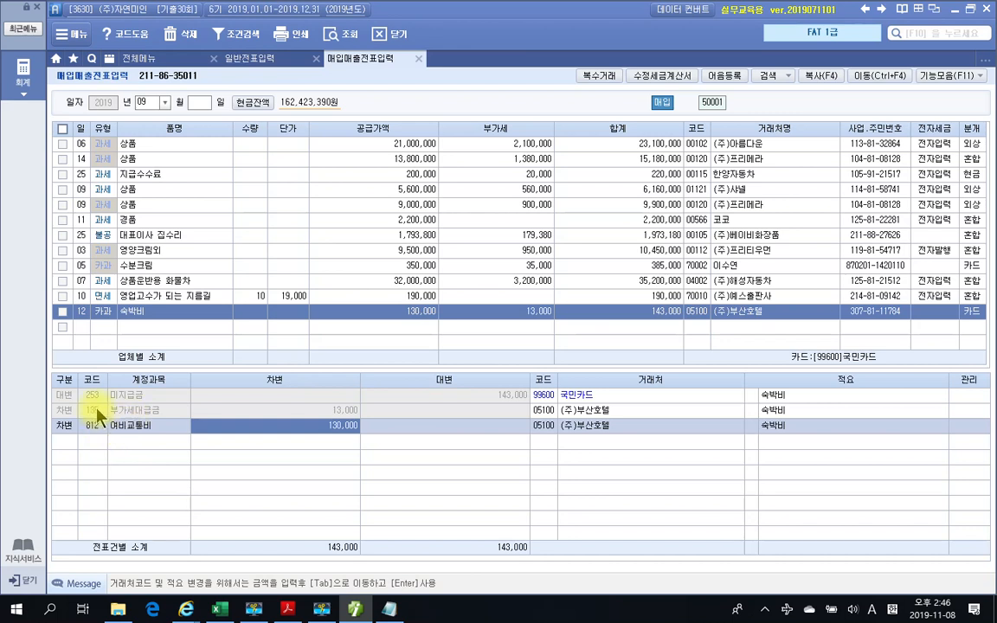
left_click(85, 396)
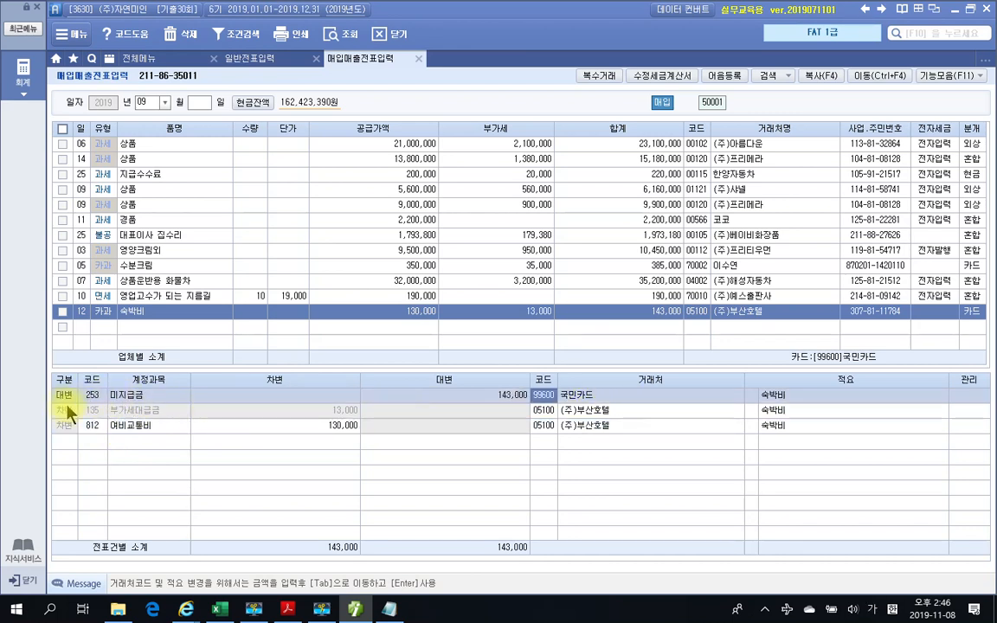
left_click(93, 412)
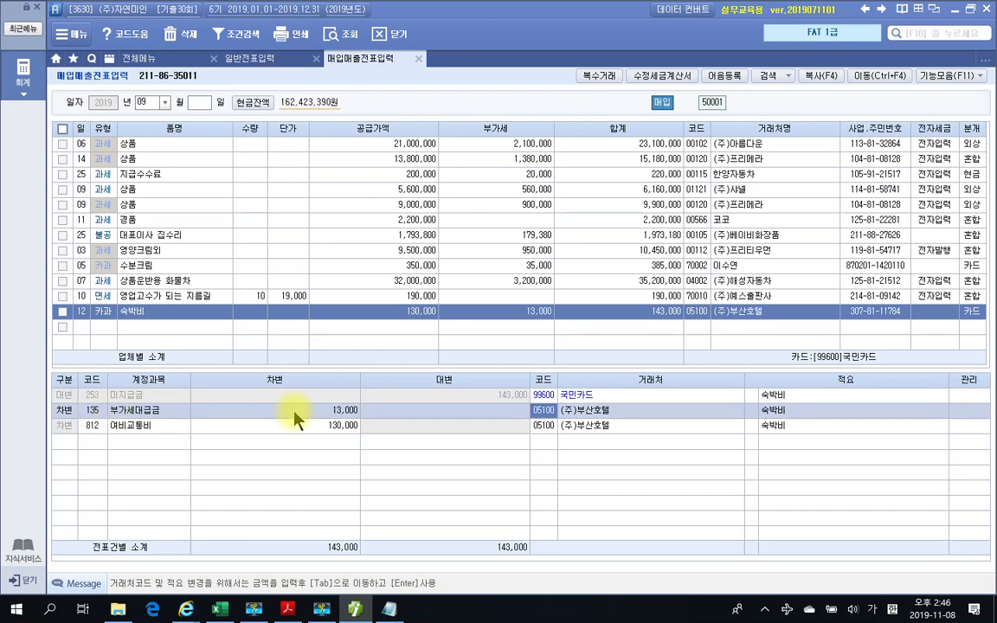
left_click(94, 426)
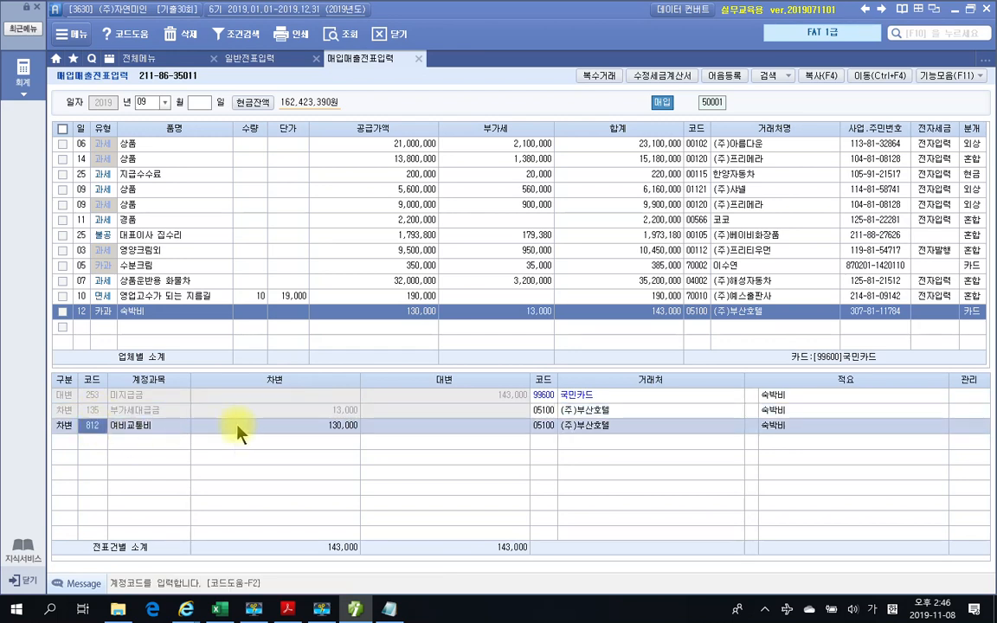
left_click(322, 430)
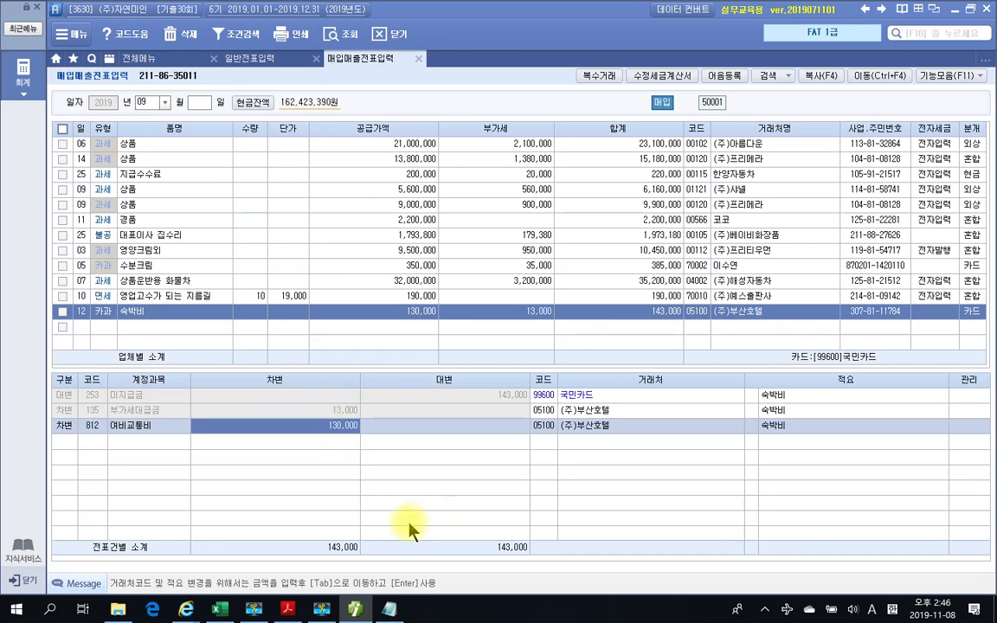
Step: Switch to the exam PDF and examine item 6 매입거래, including the 자료설명 about the 토지정지 작업 and the 평가문제
left_click(359, 610)
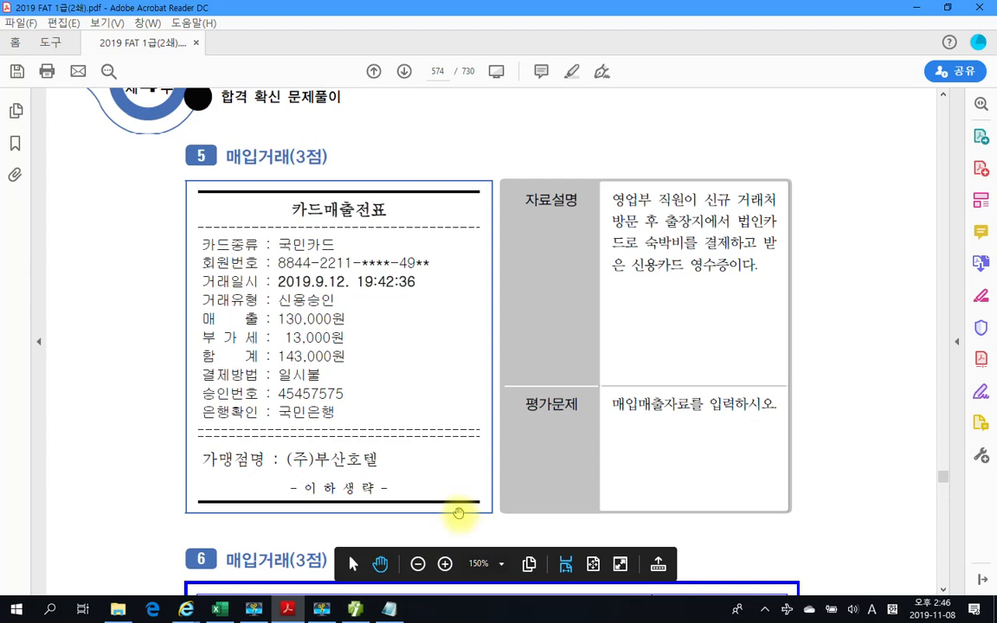
scroll(498, 455, "down", 5)
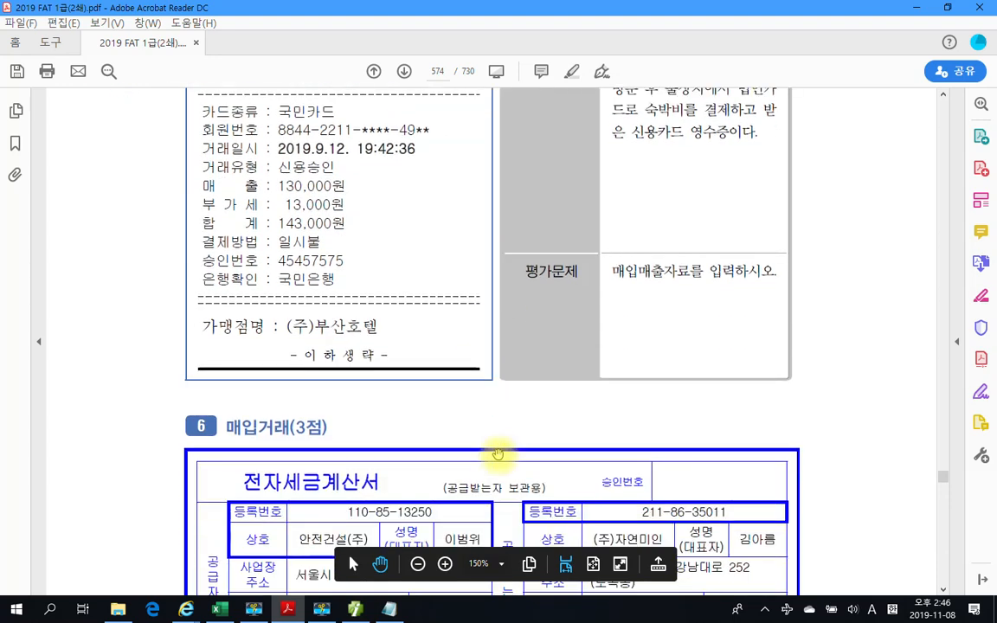
scroll(497, 454, "down", 1)
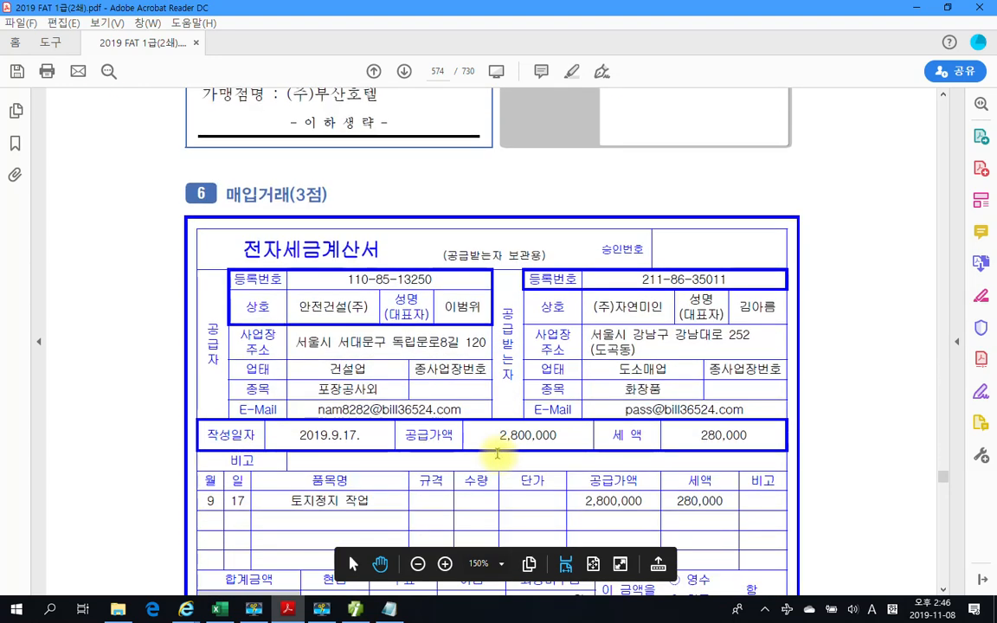
scroll(496, 454, "down", 1)
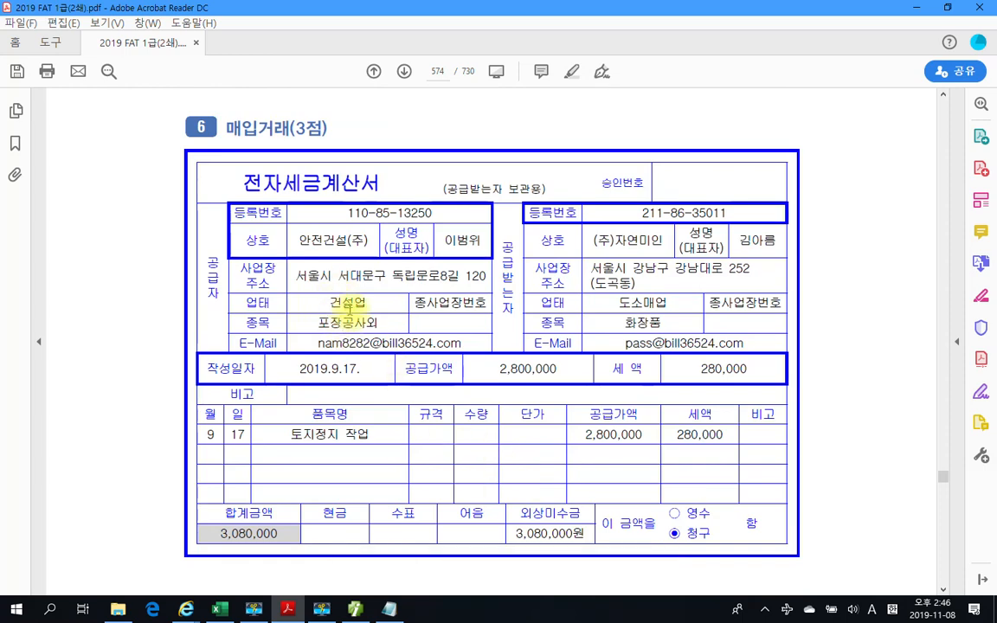
scroll(351, 317, "down", 7)
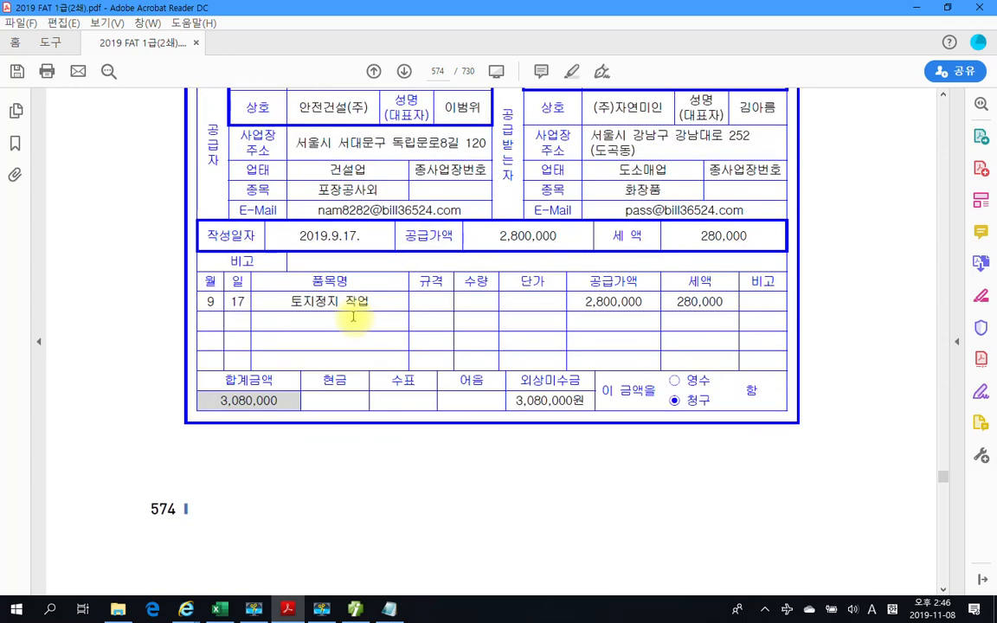
scroll(353, 317, "down", 2)
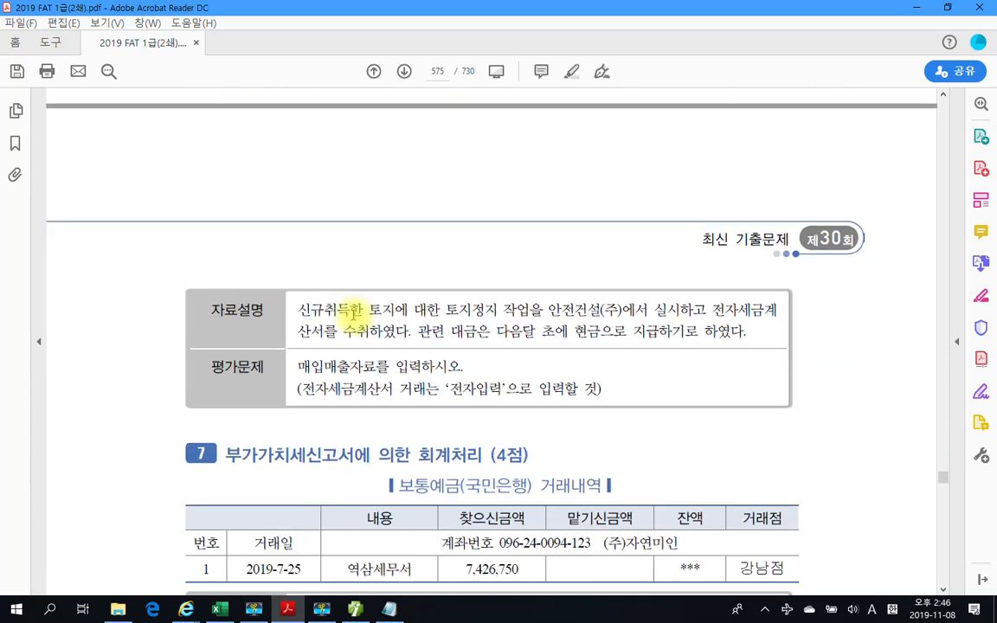
mouse_move(163, 266)
left_mouse_down()
mouse_move(645, 412)
mouse_move(860, 431)
left_mouse_up()
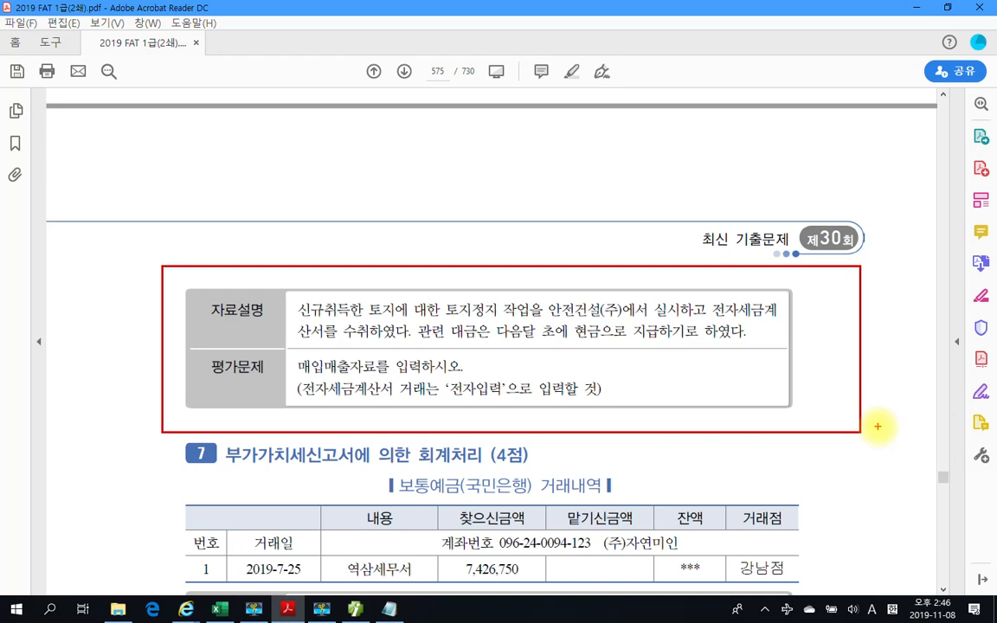
mouse_move(430, 296)
left_mouse_down()
mouse_move(498, 279)
mouse_move(484, 322)
mouse_move(431, 292)
left_mouse_up()
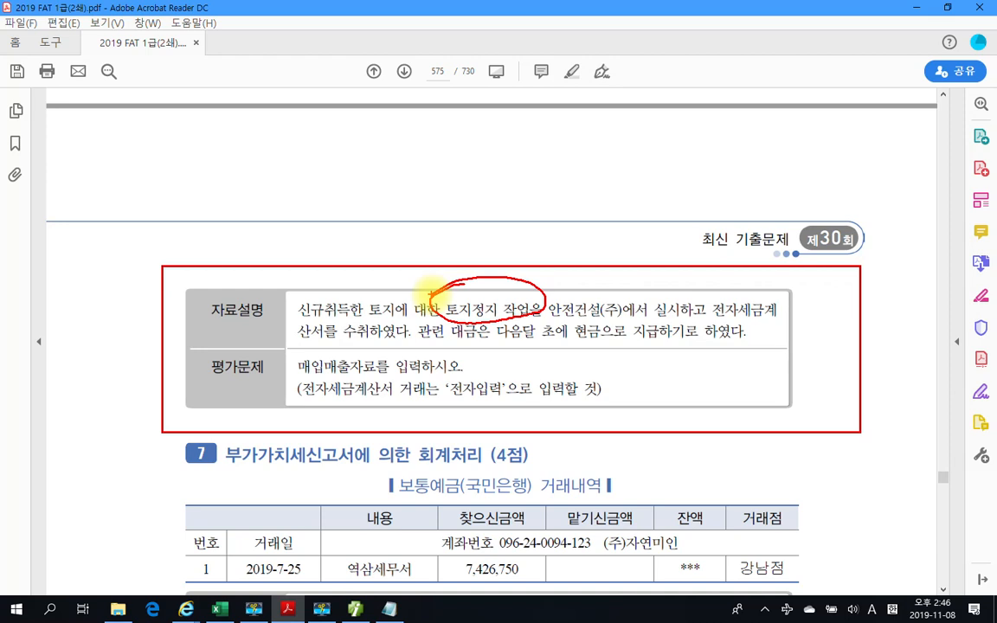
mouse_move(776, 320)
left_mouse_down()
mouse_move(773, 368)
mouse_move(801, 359)
left_mouse_up()
mouse_move(811, 318)
left_mouse_down()
mouse_move(811, 363)
mouse_move(838, 346)
left_mouse_up()
mouse_move(847, 296)
left_mouse_down()
mouse_move(847, 370)
mouse_move(874, 320)
left_mouse_up()
mouse_move(851, 330)
left_mouse_down()
mouse_move(893, 319)
mouse_move(869, 353)
mouse_move(900, 355)
left_mouse_up()
mouse_move(890, 298)
left_mouse_down()
mouse_move(912, 313)
mouse_move(919, 353)
mouse_move(933, 363)
left_mouse_up()
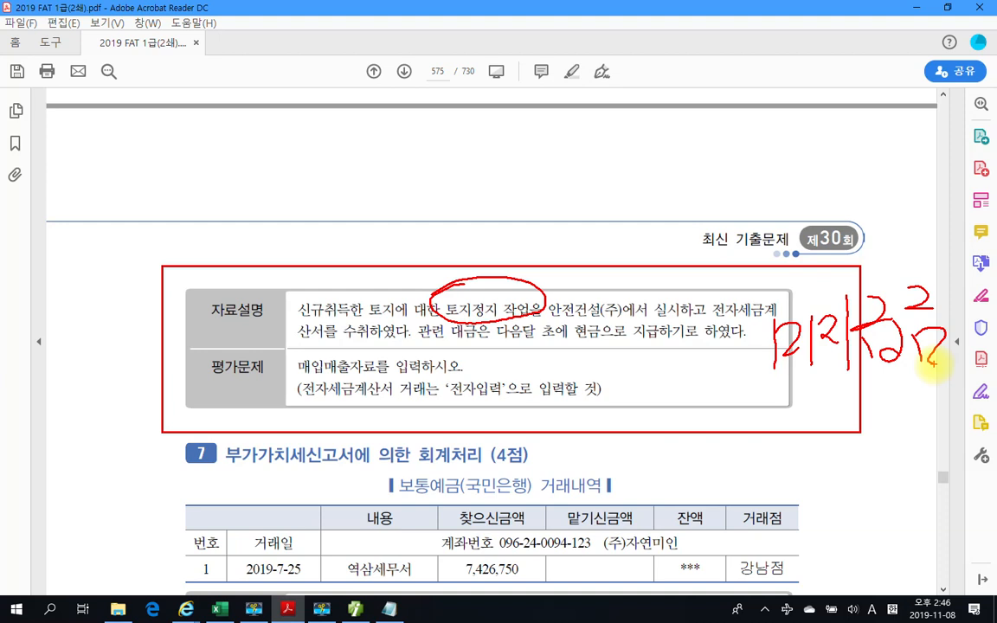
key("Escape")
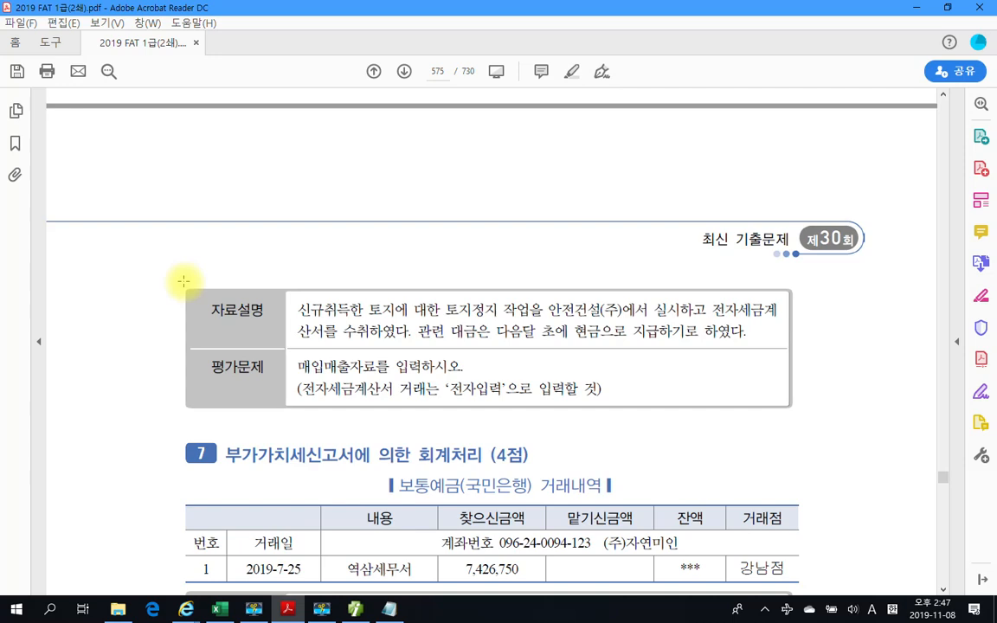
Step: Return to item 6's 전자세금계산서 and examine its 세액 and document type to determine the purchase type code
scroll(184, 281, "up", 10)
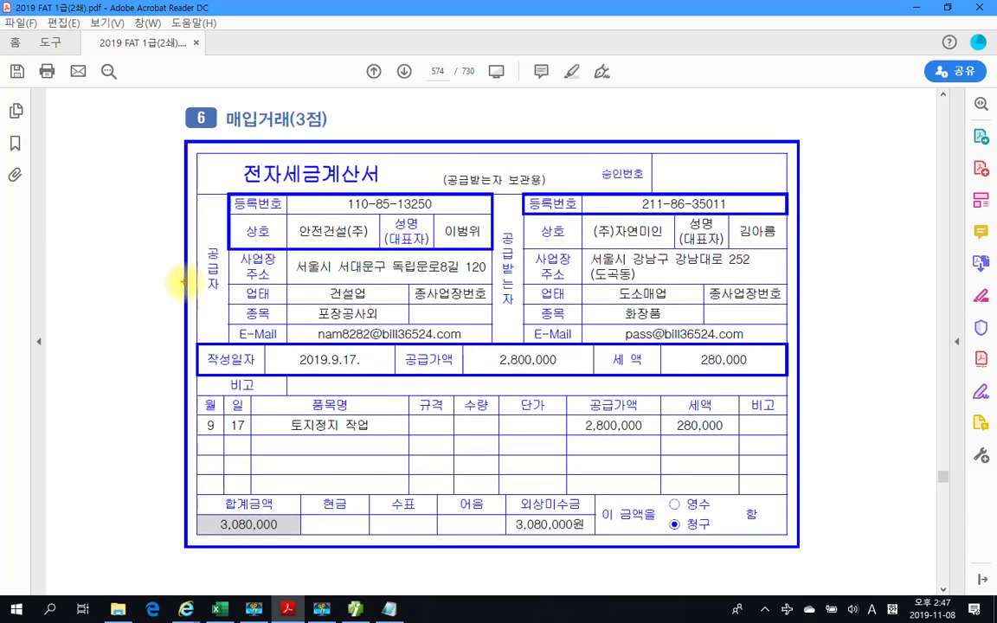
mouse_move(729, 450)
left_mouse_down()
mouse_move(711, 405)
mouse_move(731, 445)
left_mouse_up()
left_click_drag(774, 398, 746, 444)
left_click_drag(739, 398, 782, 446)
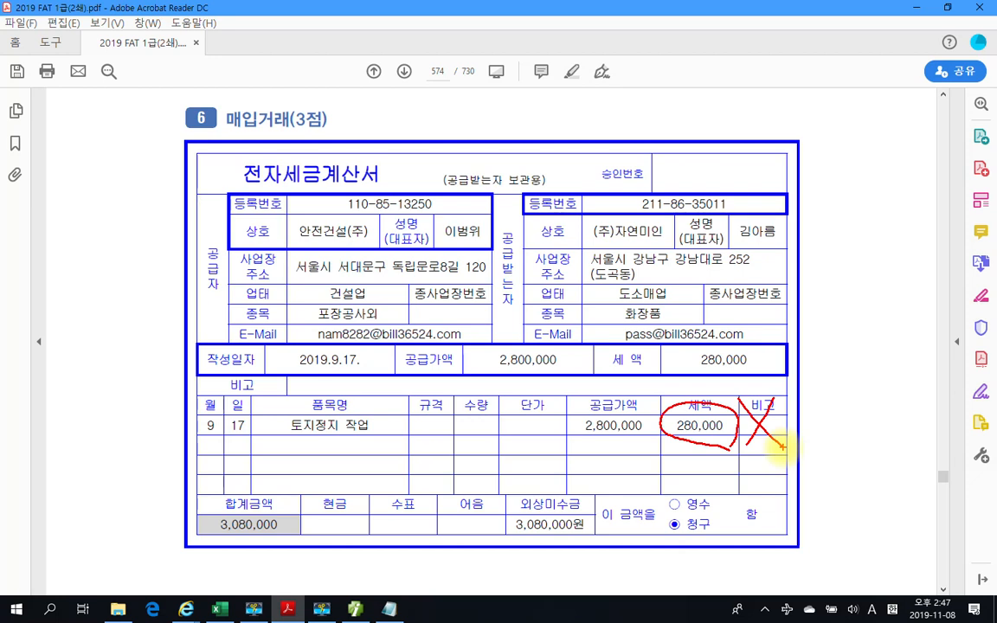
left_click_drag(144, 139, 130, 233)
left_click_drag(124, 176, 168, 163)
mouse_move(174, 160)
left_mouse_down()
mouse_move(167, 204)
mouse_move(216, 210)
left_mouse_up()
left_click_drag(199, 153, 188, 277)
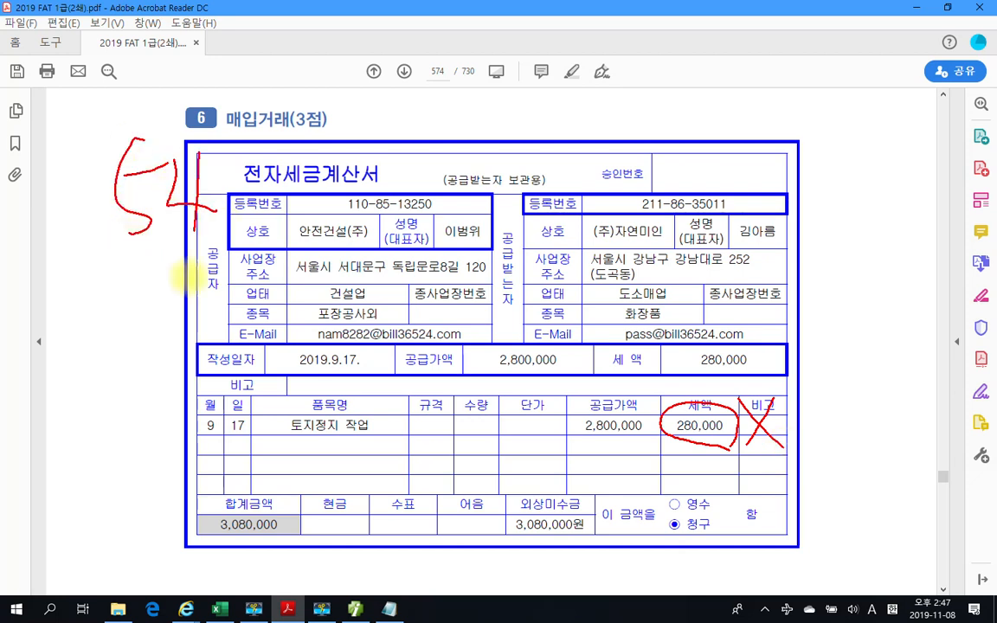
mouse_move(282, 163)
left_mouse_down()
mouse_move(381, 131)
mouse_move(285, 179)
left_mouse_up()
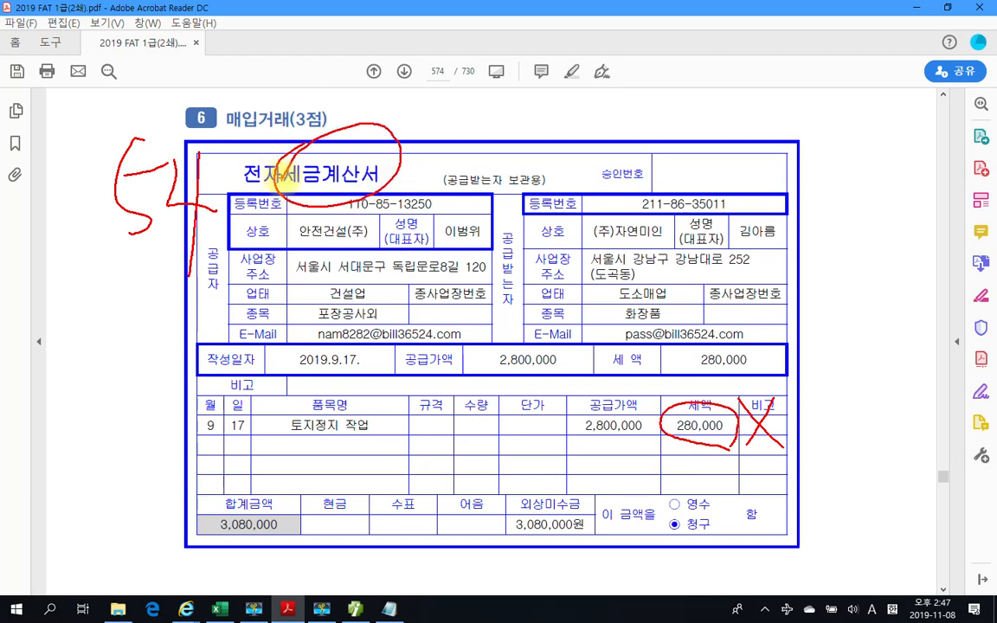
key("Escape")
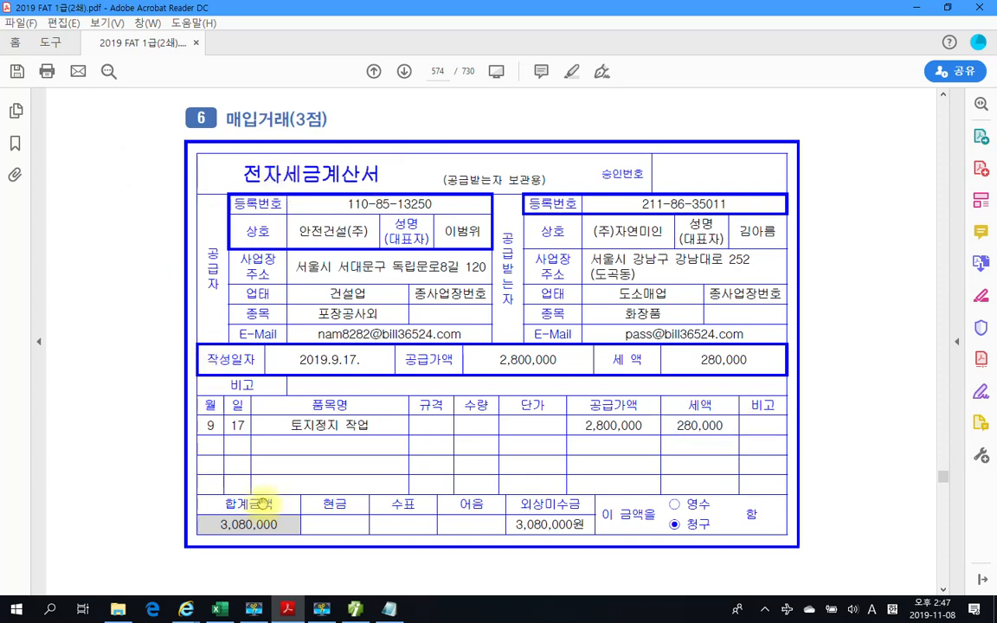
Step: Switch back to the accounting program and start a September 17 entry with type 54 불공
left_click(354, 609)
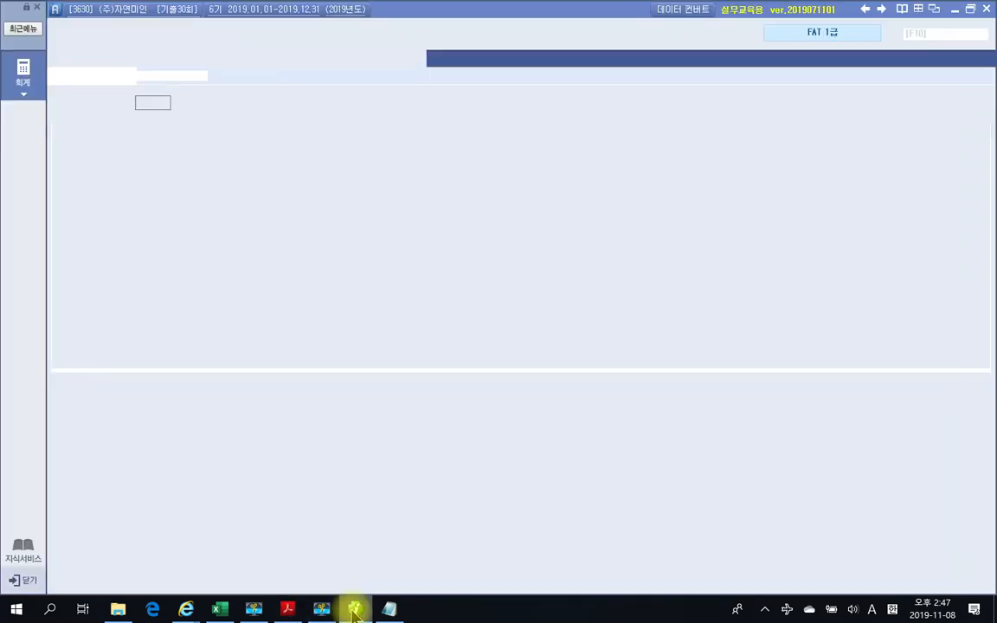
left_click(87, 327)
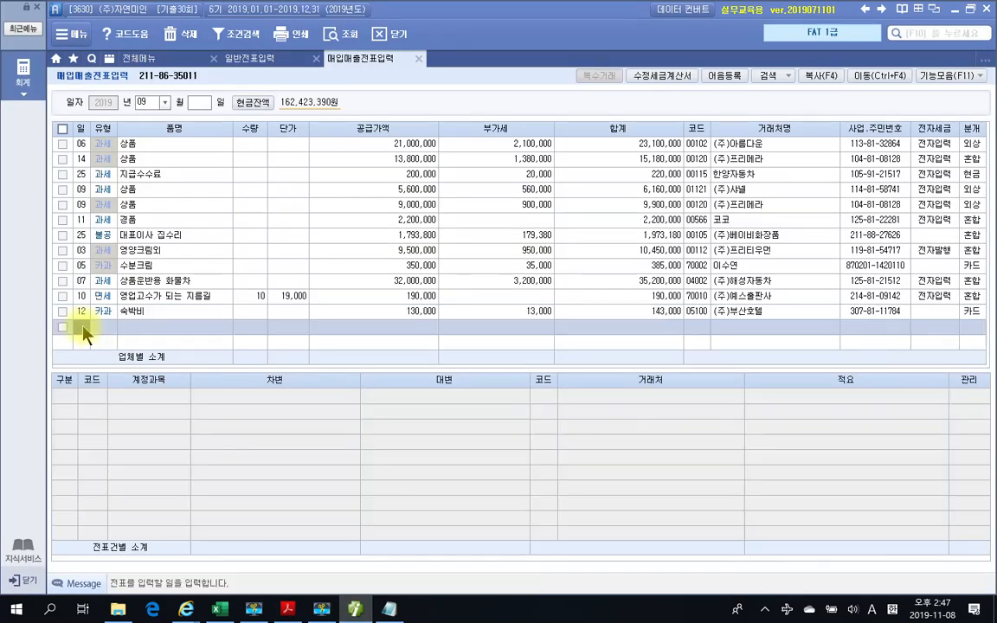
type("17")
key("Return")
type("54")
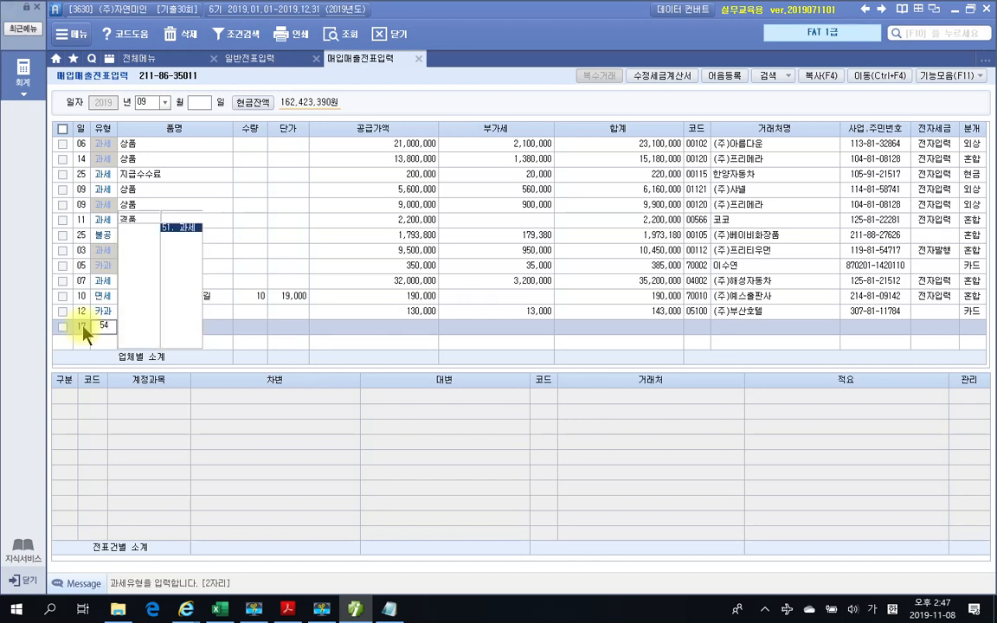
key("Return")
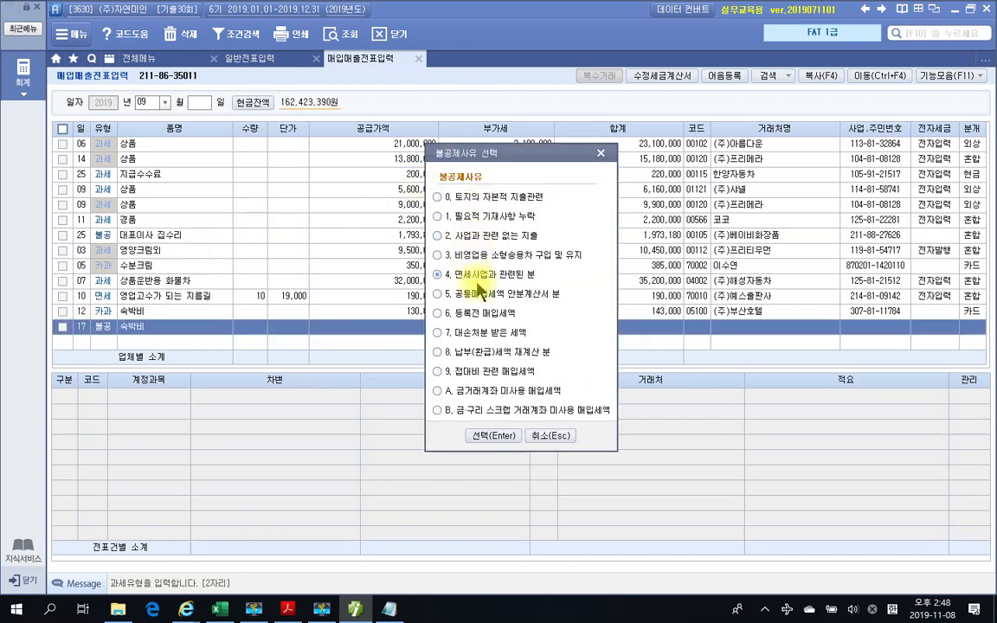
Step: Set the 불공제사유 of the September 17 entry to 0. 토지의 자본적 지출관련
left_click(475, 330)
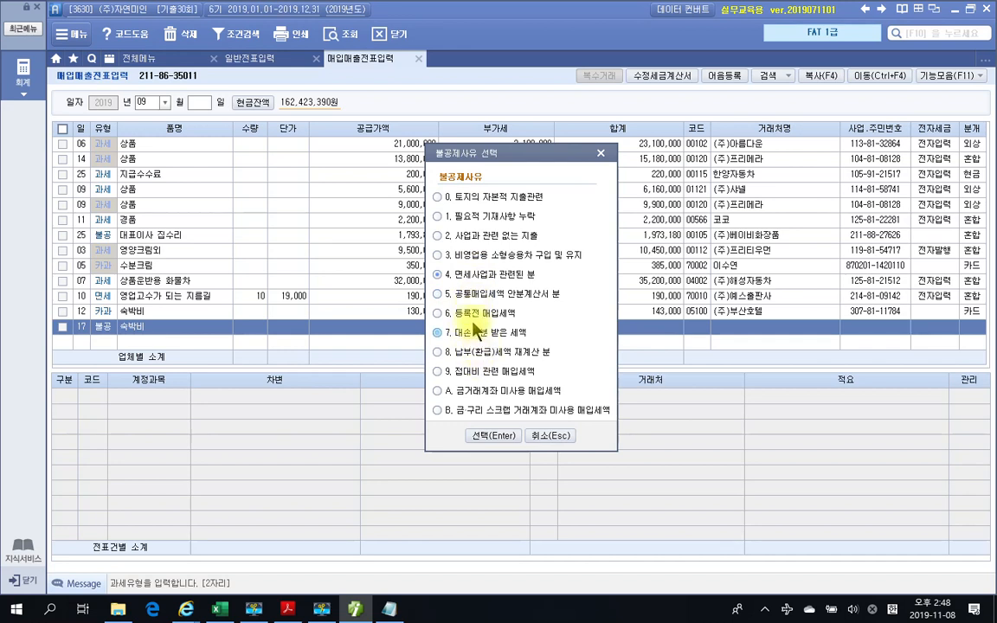
left_click(468, 199)
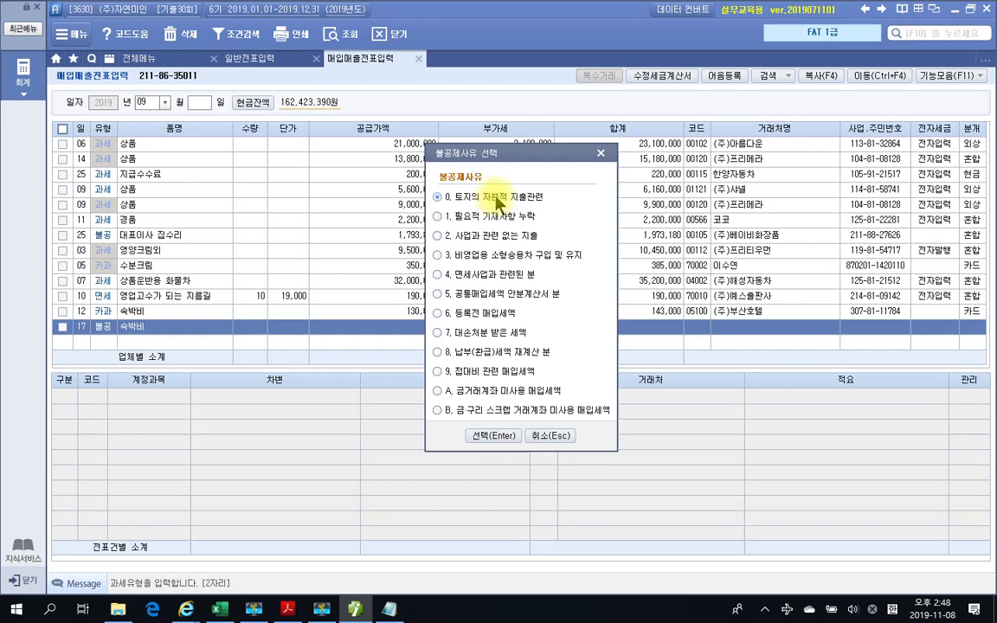
left_click(490, 435)
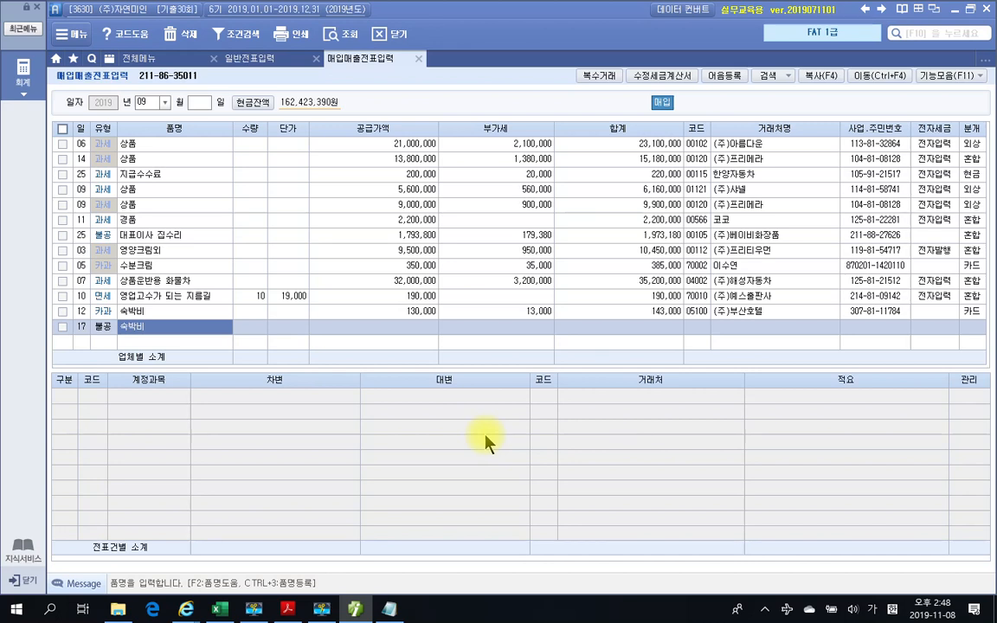
Step: Enter 토지 정지작업 as the September 17 entry's 품명 with a 공급가액 of 2,800,000
type("ㅂ토지")
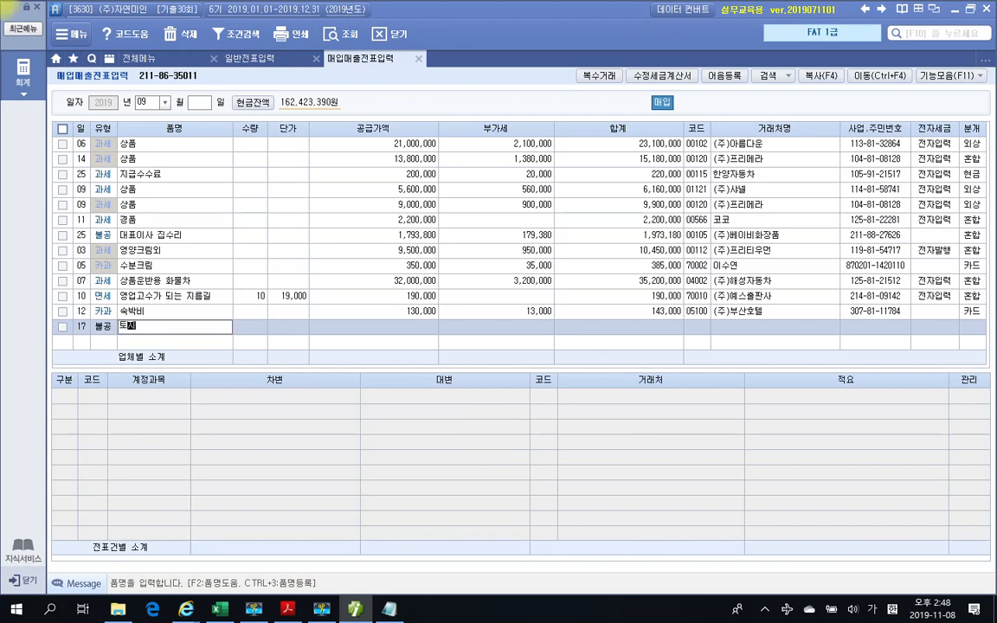
type(" 정지ㅂ작업")
key("Return")
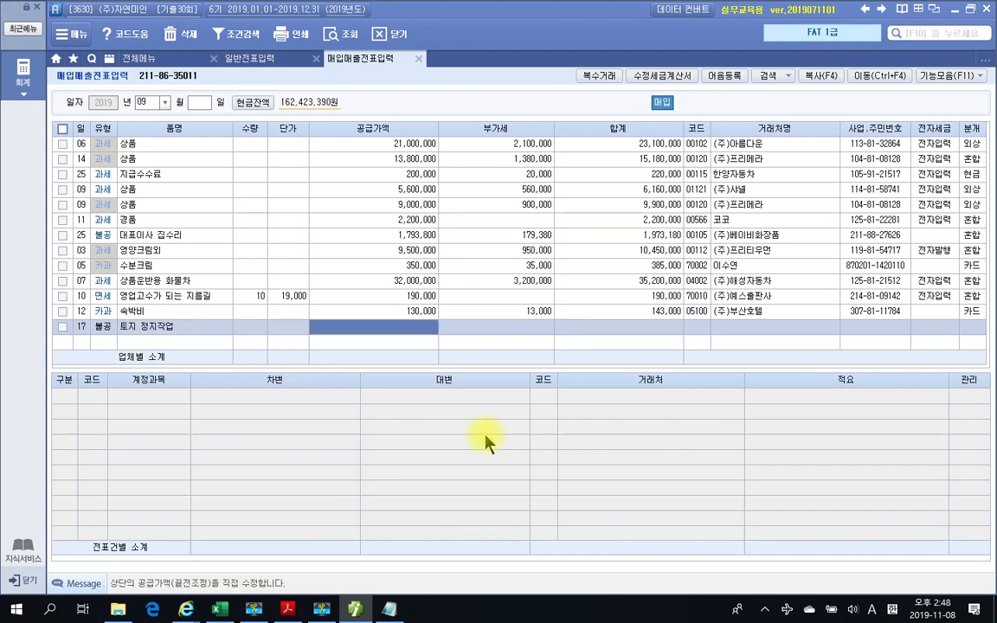
type("2800000")
key("Return")
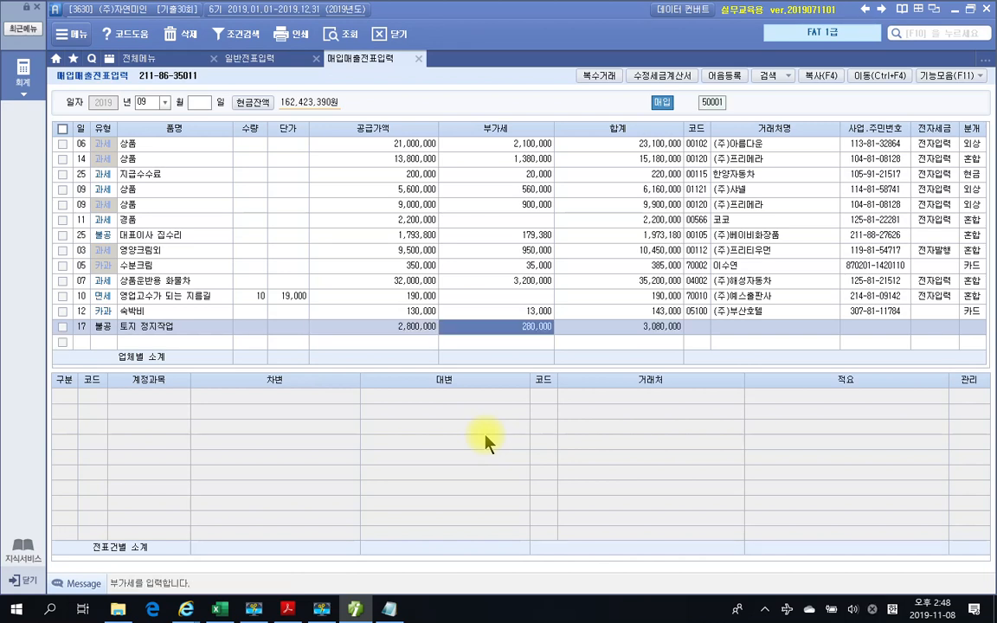
key("Return")
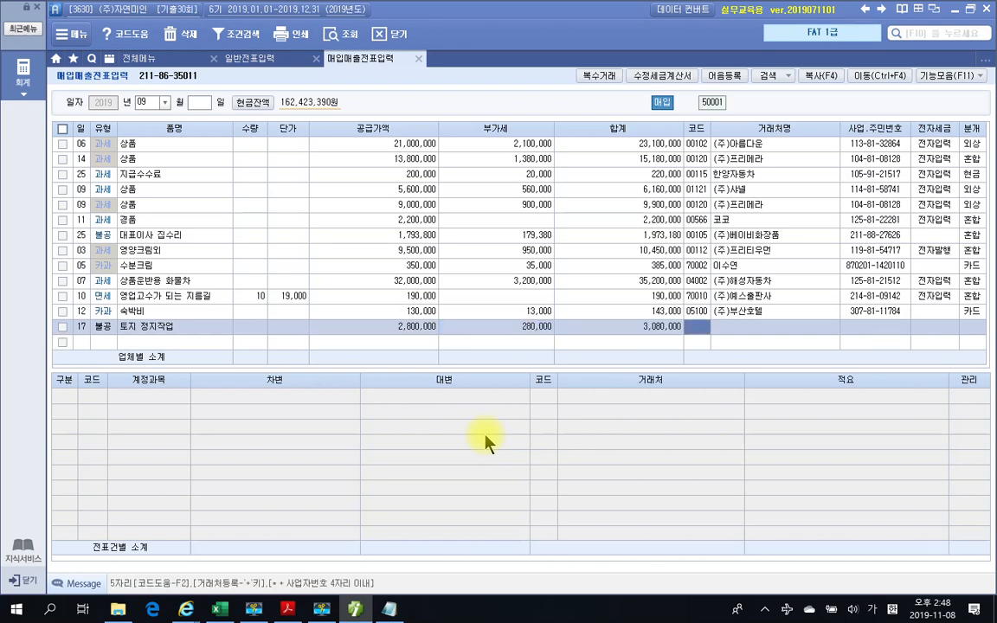
Step: Assign 안전건설(주) as the September 17 entry's 거래처, marking it 전자입력 with 분개 type 3 혼합
type("안전")
key("Return")
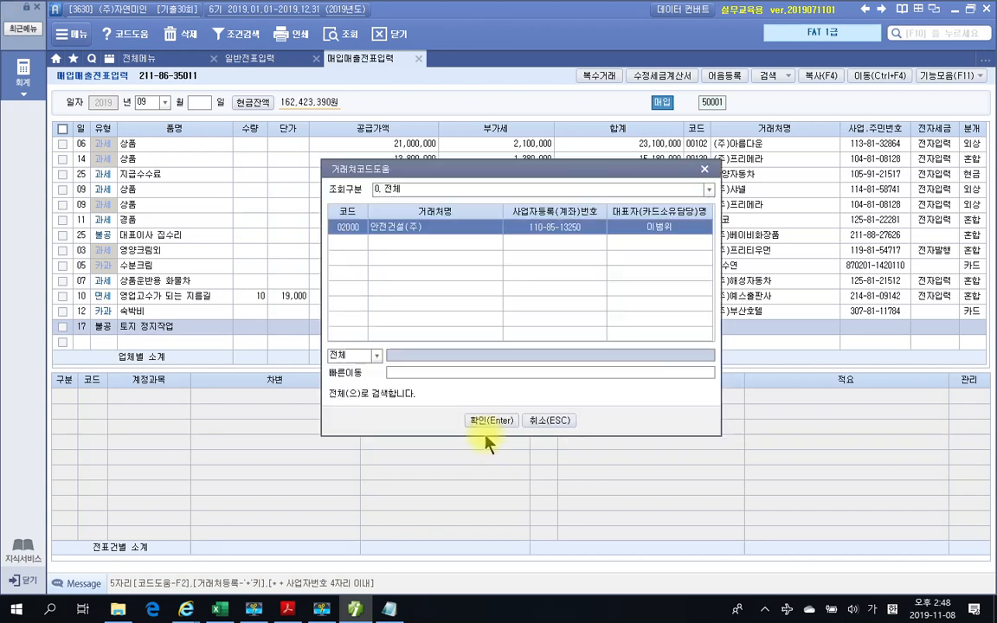
key("Return")
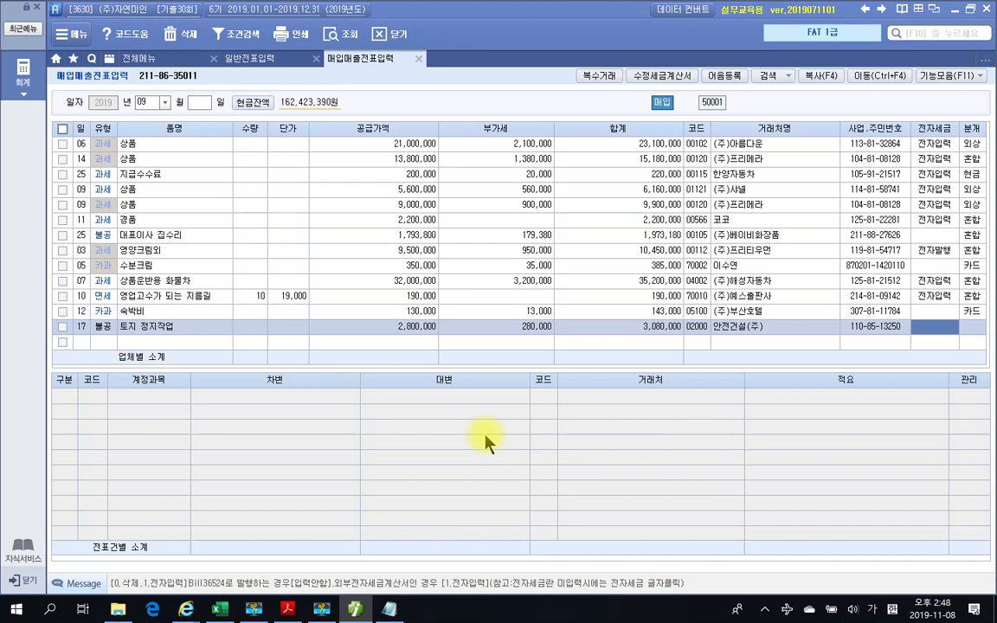
key("1")
key("Return")
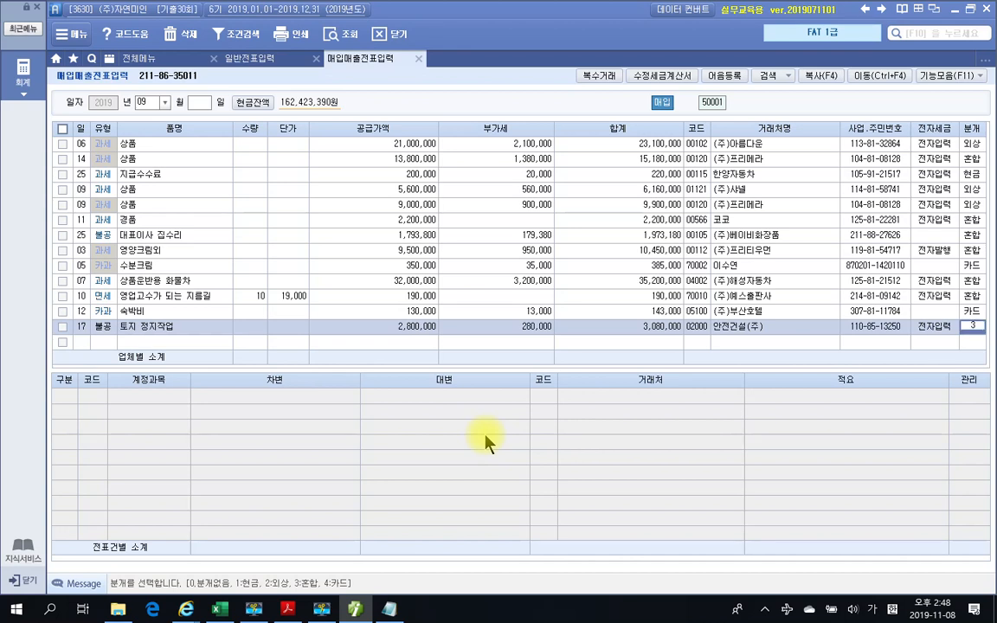
key("3")
key("Return")
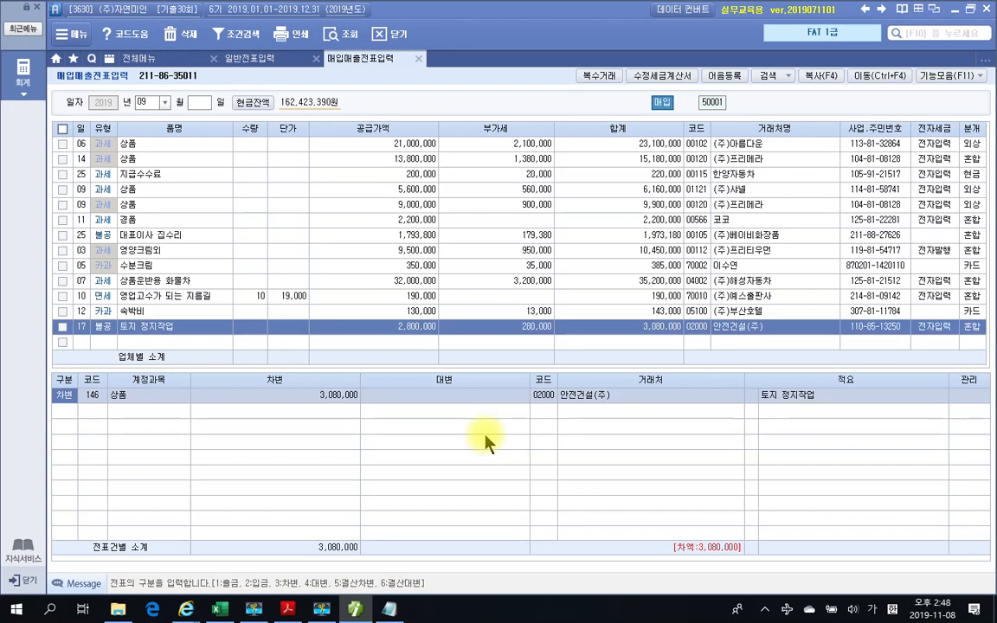
Step: Change the debit line's account in the 토지 정지작업 journal to 201 토지
key("Return")
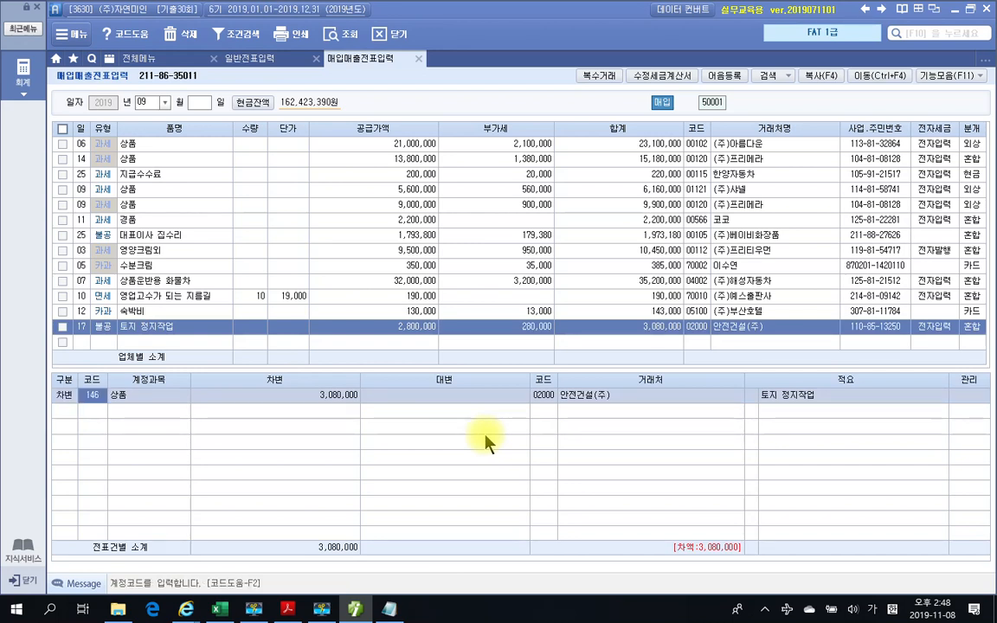
type("토지")
key("Return")
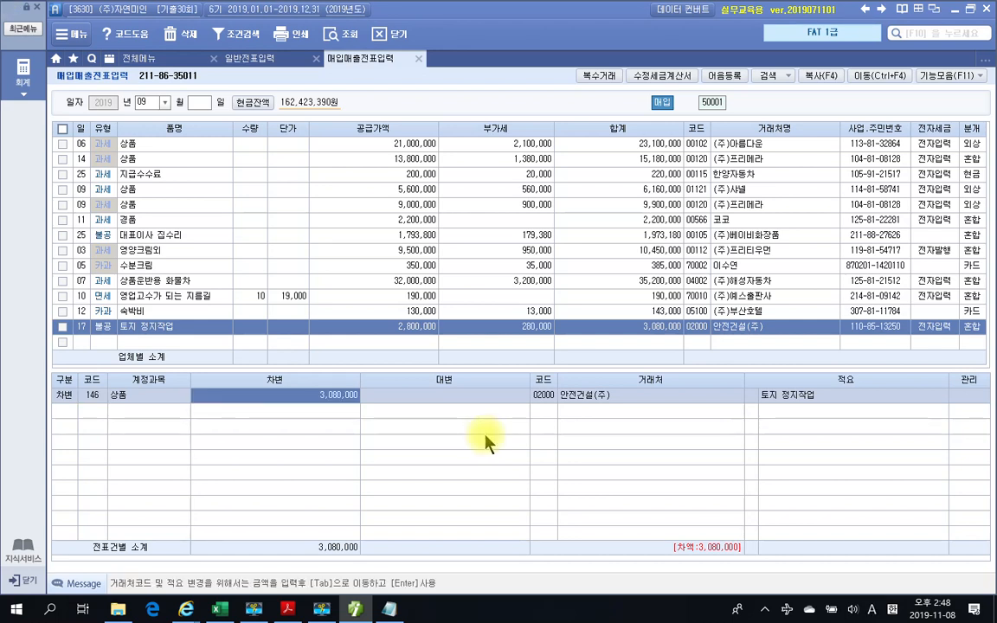
key("shift+Tab")
type("201")
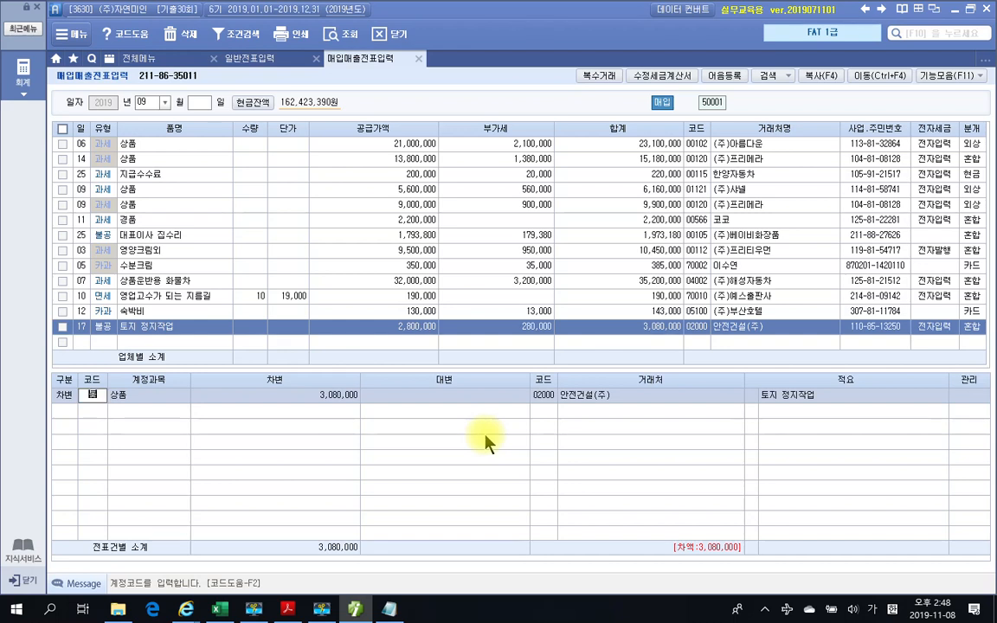
key("Return")
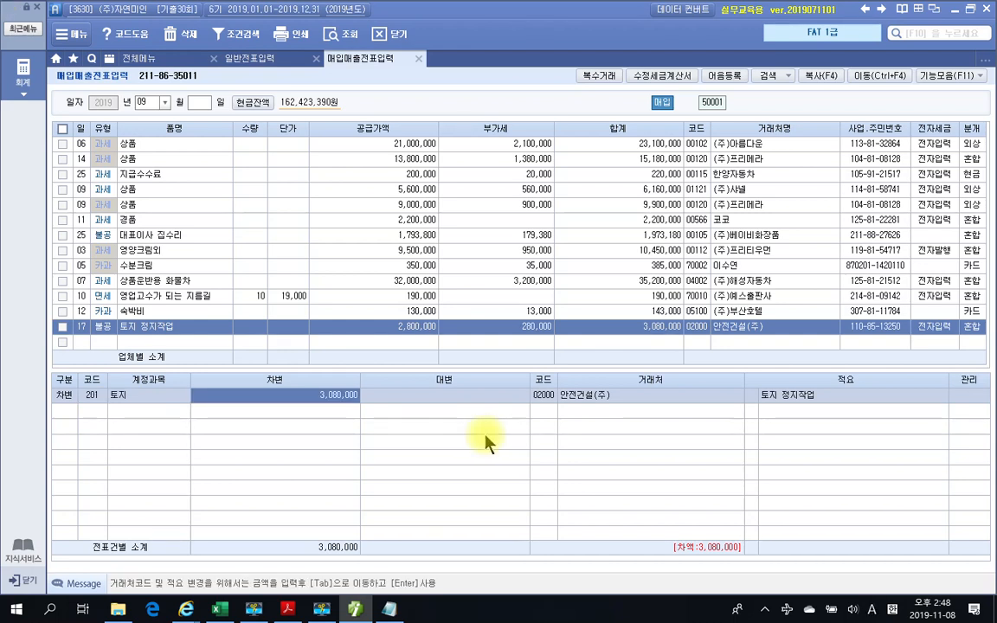
Step: Add a 대변 line for 253 미지급금 with an amount of 3,080,000 to the 토지 정지작업 journal
key("Return")
type("253")
key("Return")
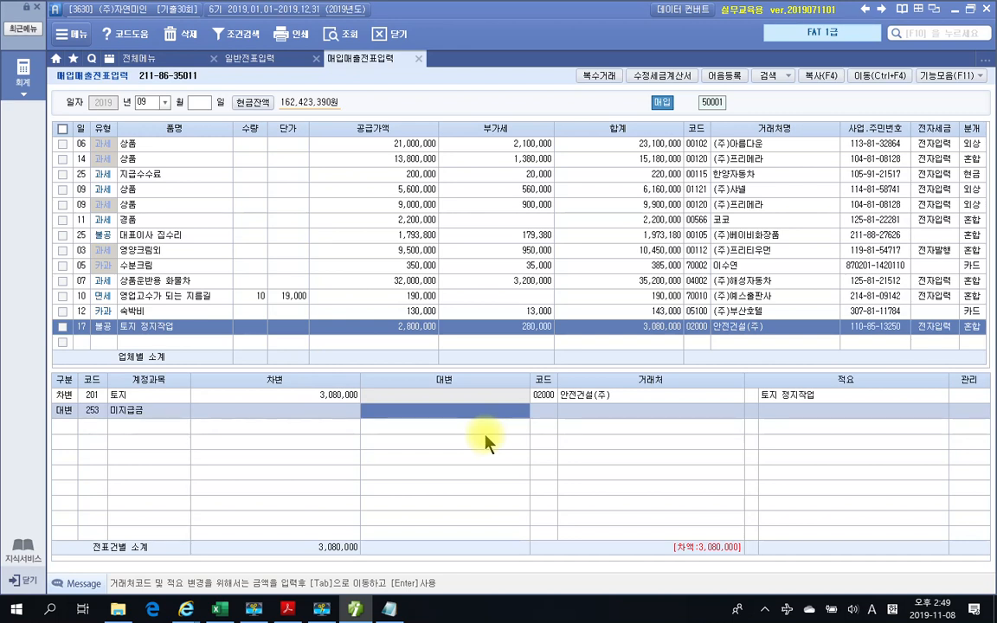
type("3,080,000")
key("Return")
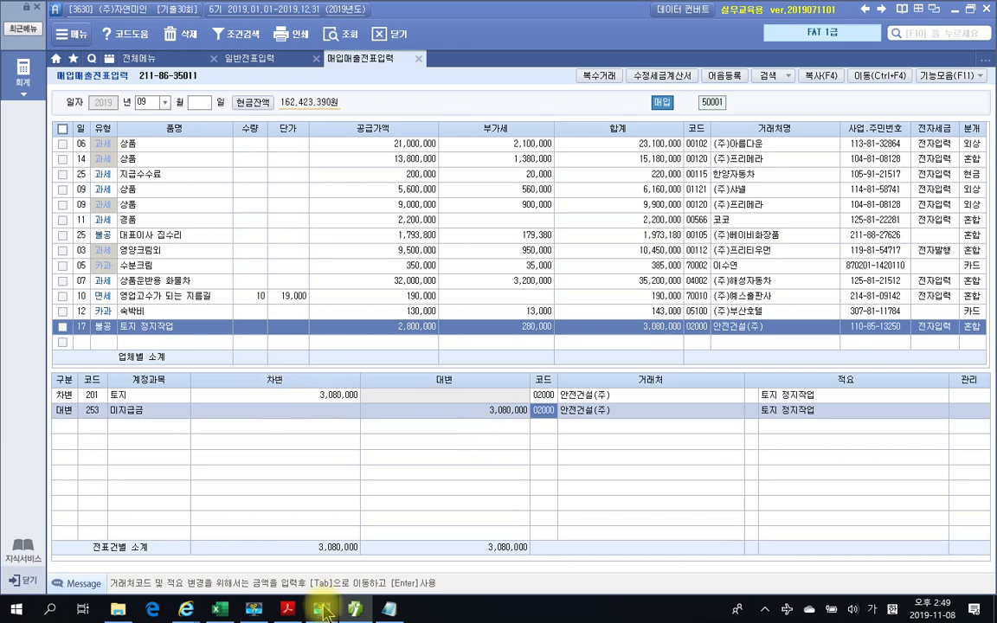
Step: Switch to the exam PDF, review item 6's 자료설명 and go on to item 7 부가가치세신고서에 의한 회계처리
left_click(287, 610)
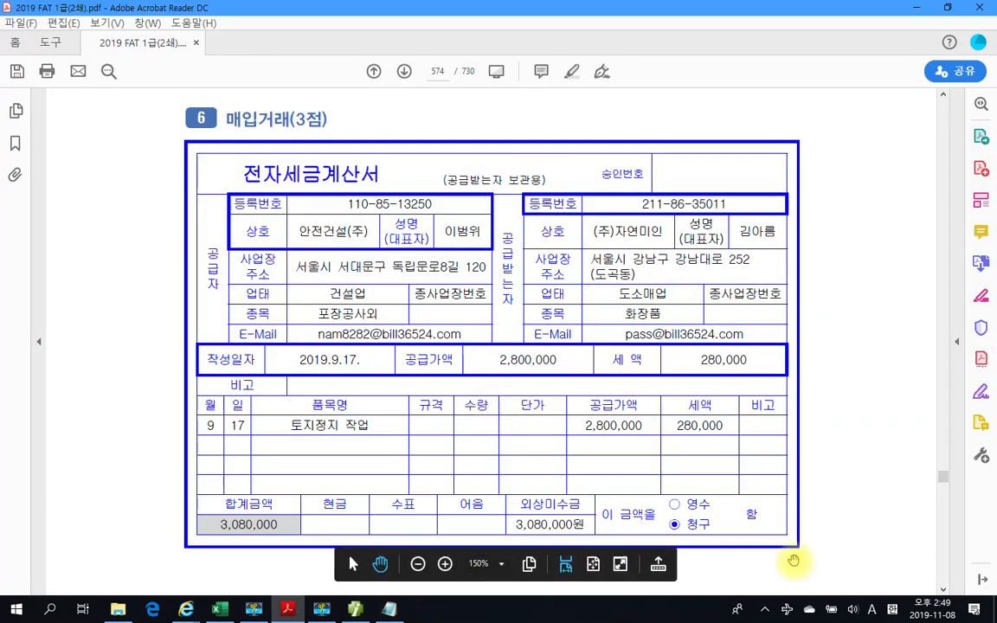
scroll(789, 562, "down", 2)
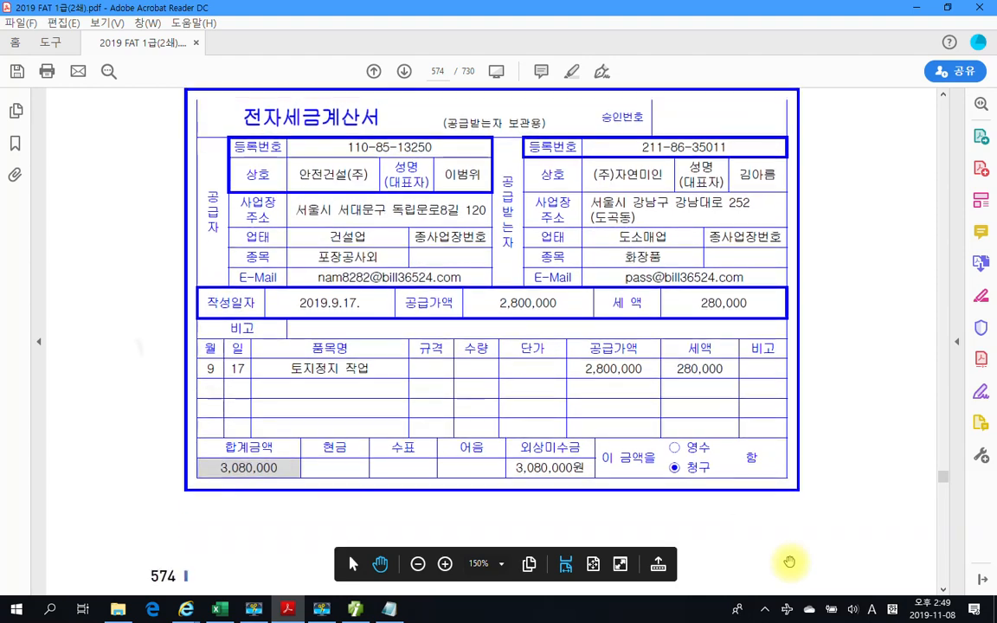
scroll(789, 562, "up", 4)
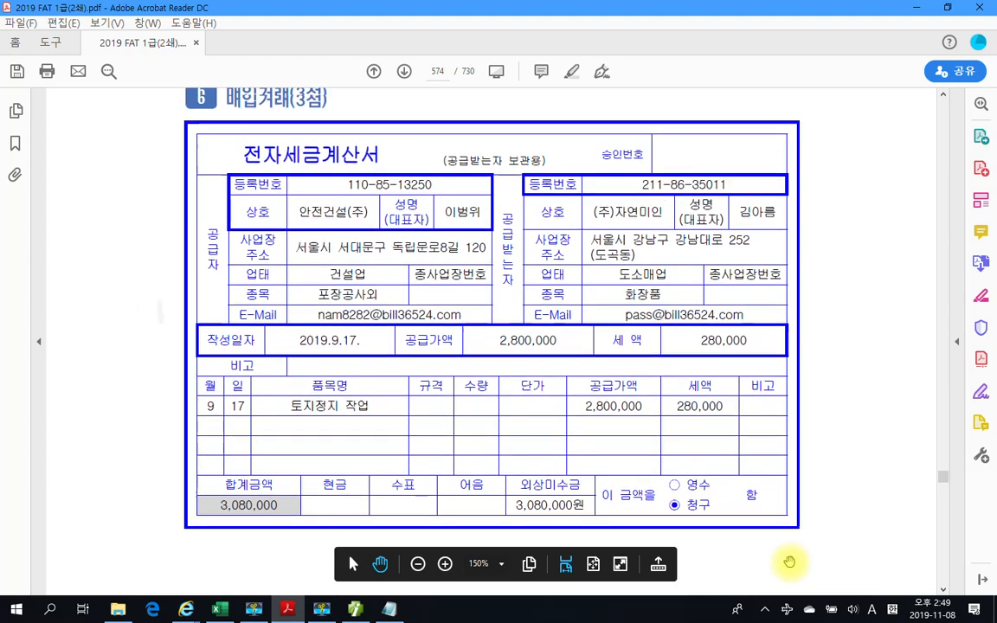
scroll(789, 562, "down", 8)
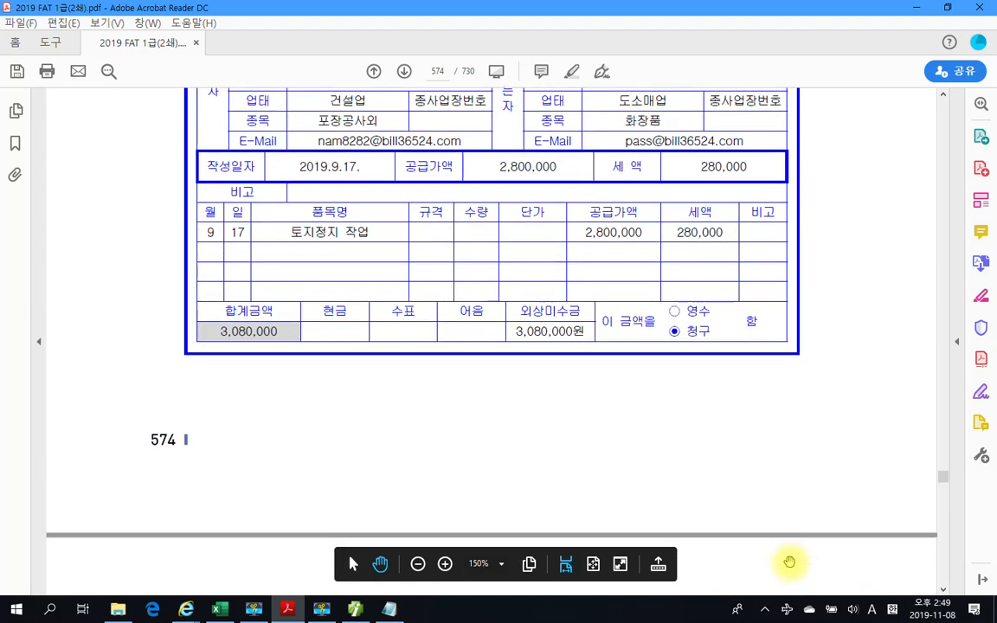
scroll(790, 563, "down", 12)
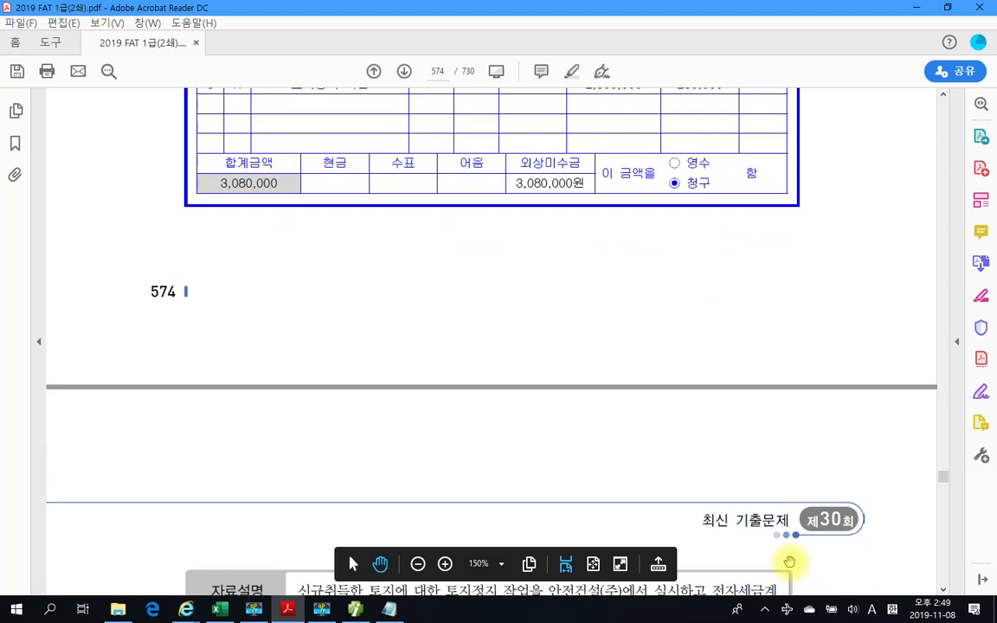
scroll(789, 562, "down", 6)
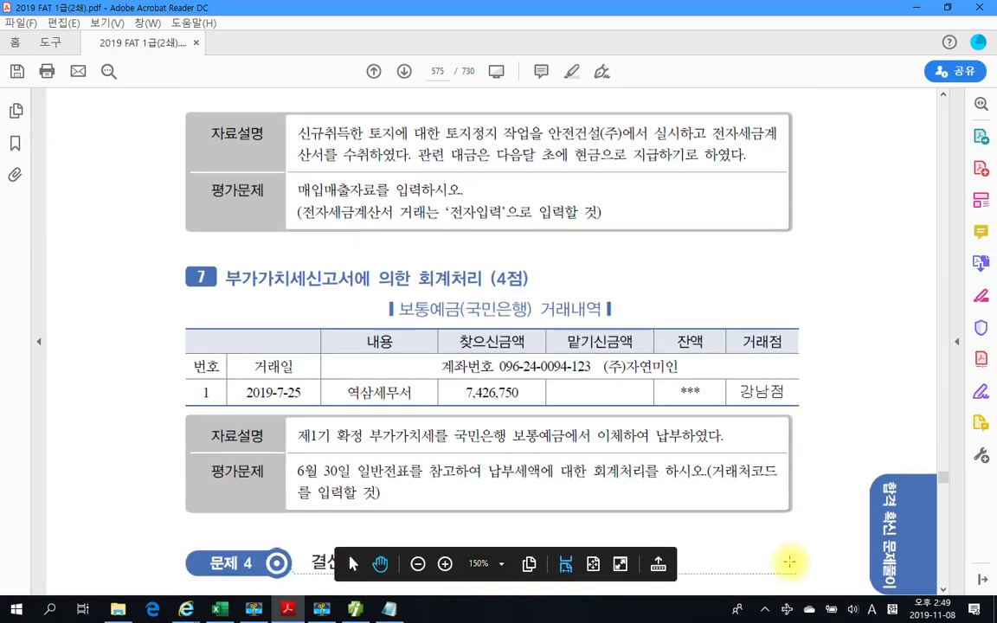
scroll(789, 562, "down", 2)
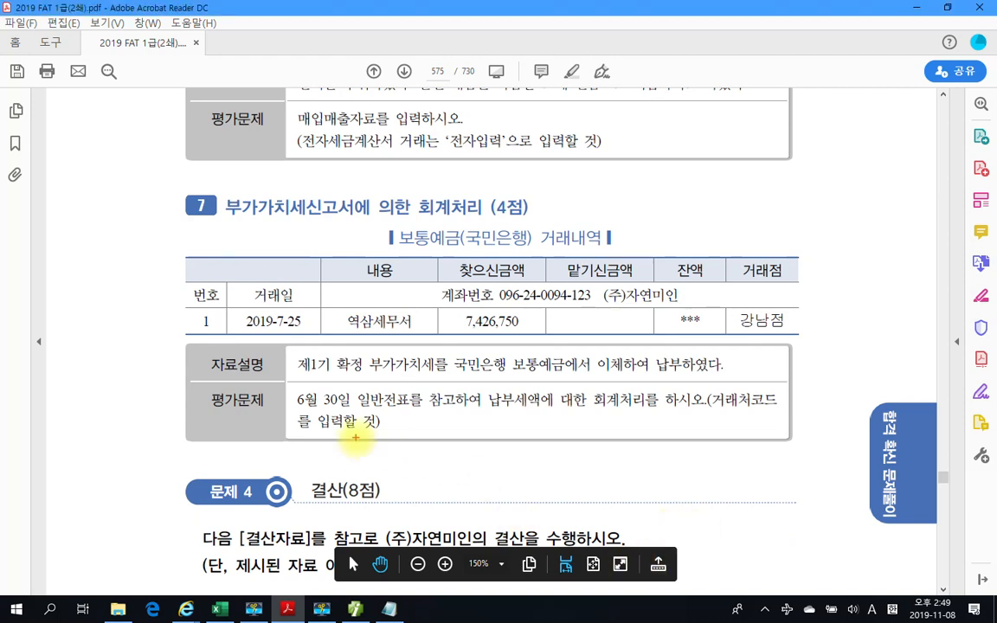
Step: Examine item 7's 보통예금 거래내역, 자료설명 and 평가문제 for the 제1기 확정 부가가치세 payment and the 거래처코드 requirement
left_click_drag(154, 213, 839, 470)
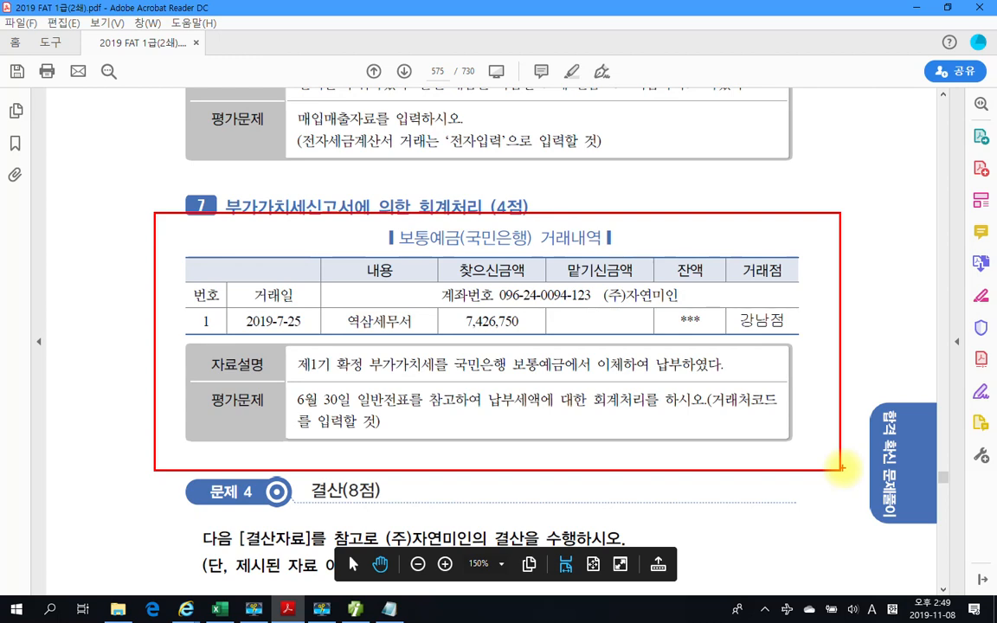
left_click_drag(288, 378, 463, 387)
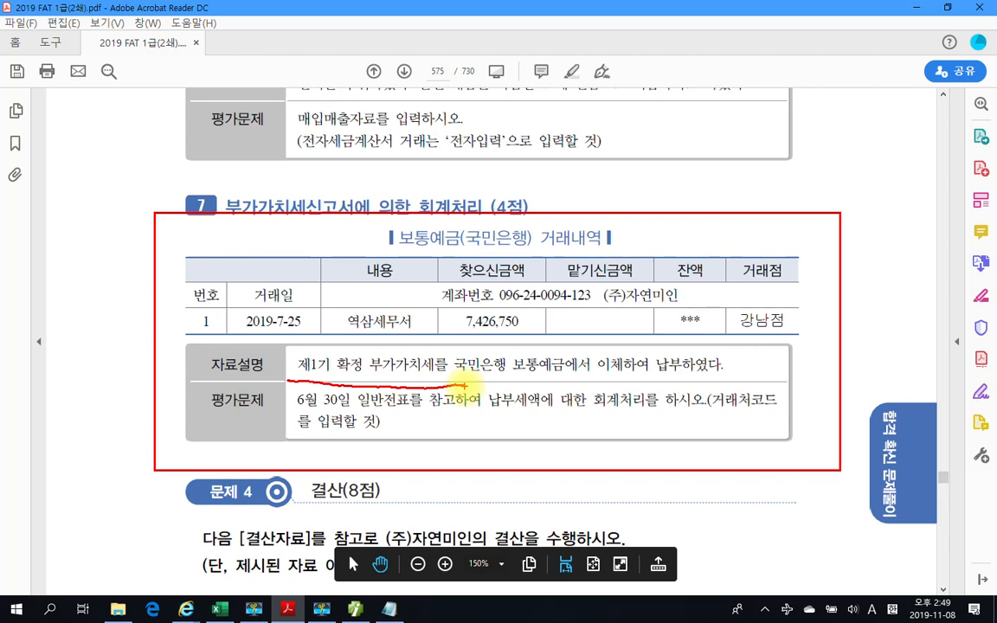
left_click_drag(478, 375, 720, 375)
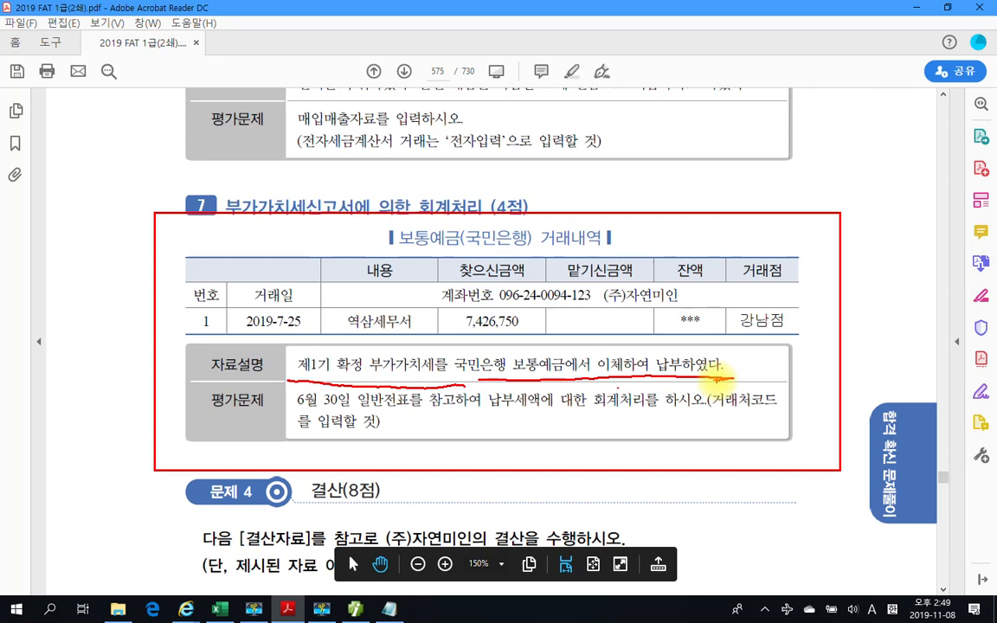
left_click_drag(517, 296, 471, 345)
left_click_drag(332, 330, 430, 343)
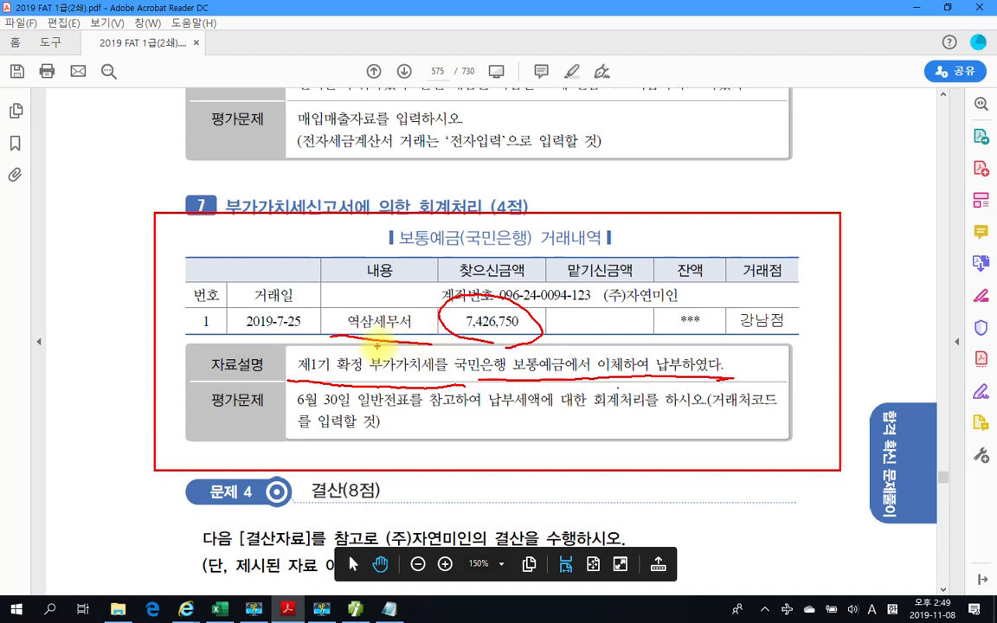
mouse_move(374, 251)
left_mouse_down()
mouse_move(397, 229)
mouse_move(468, 226)
mouse_move(381, 232)
mouse_move(369, 251)
left_mouse_up()
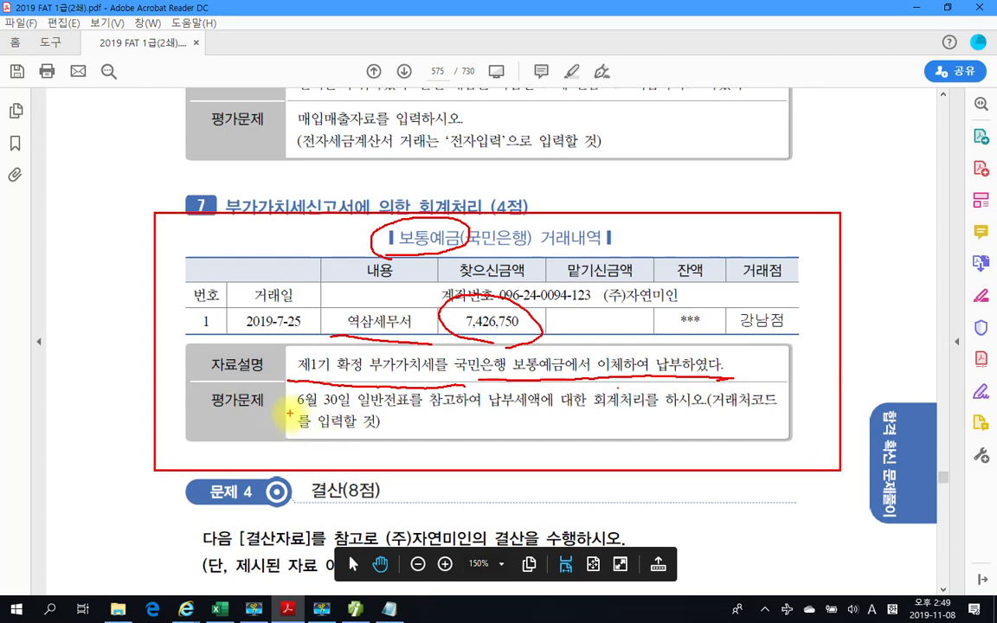
left_click_drag(293, 414, 485, 412)
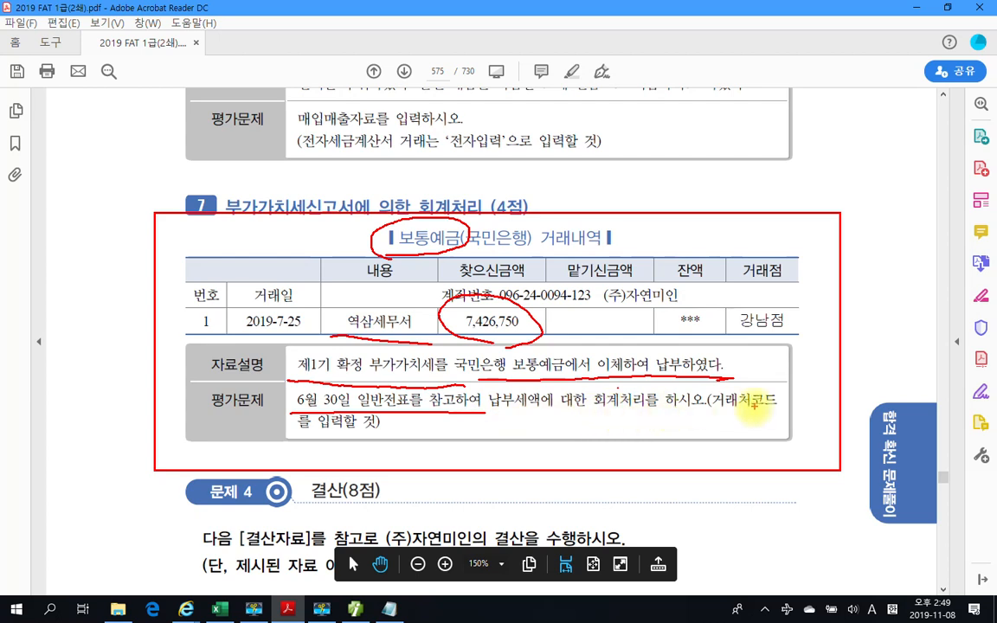
left_click_drag(714, 413, 818, 412)
left_click_drag(291, 431, 392, 432)
left_click_drag(381, 288, 407, 327)
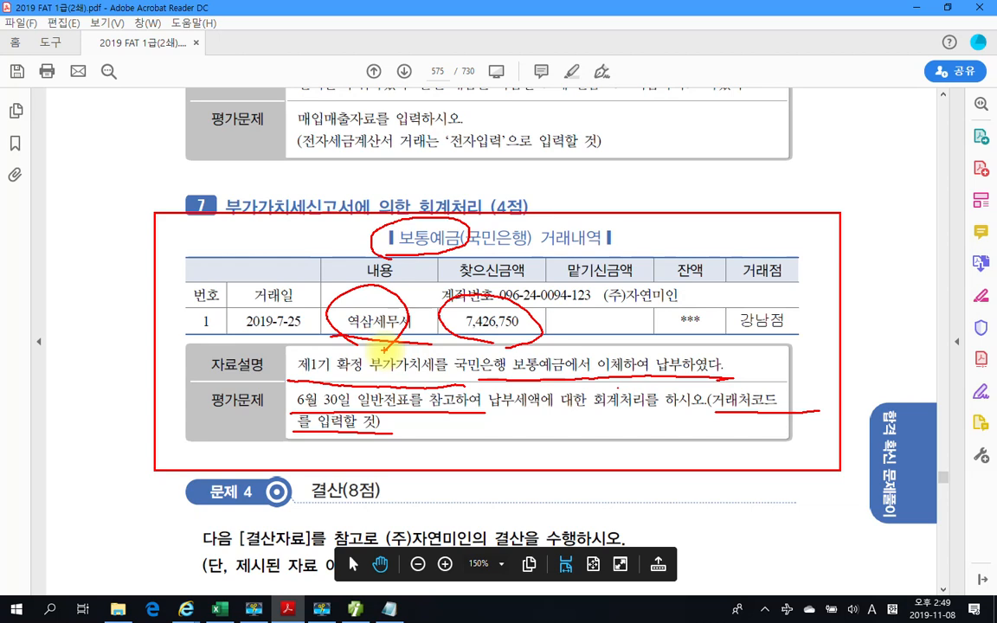
key("Escape")
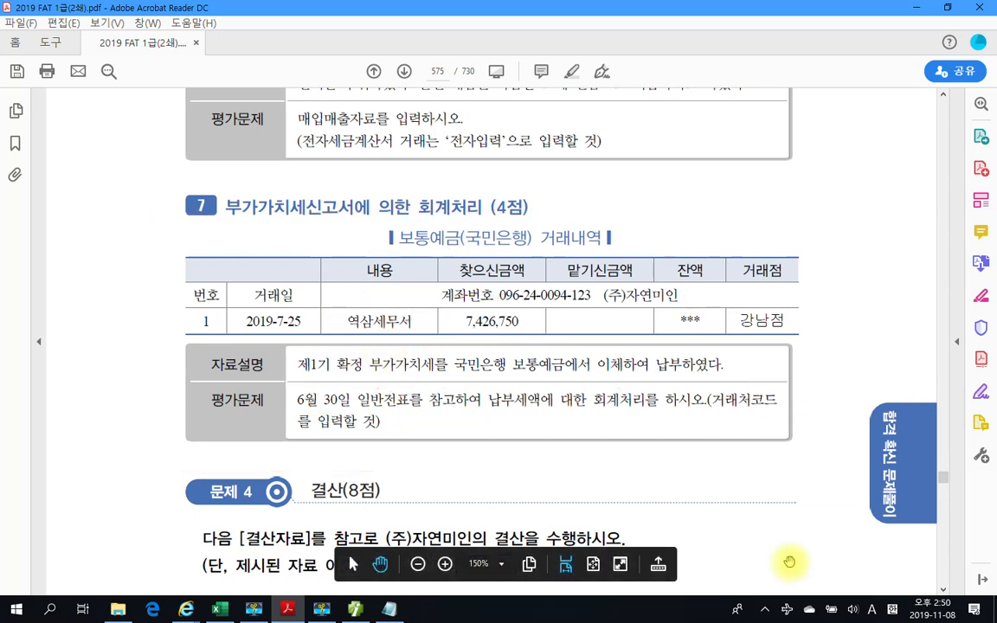
Step: Check the 거래일 and 찾으신금액 in item 7's 국민은행 transaction table
key("ctrl+2")
mouse_move(290, 289)
left_mouse_down()
mouse_move(247, 316)
mouse_move(297, 343)
left_mouse_up()
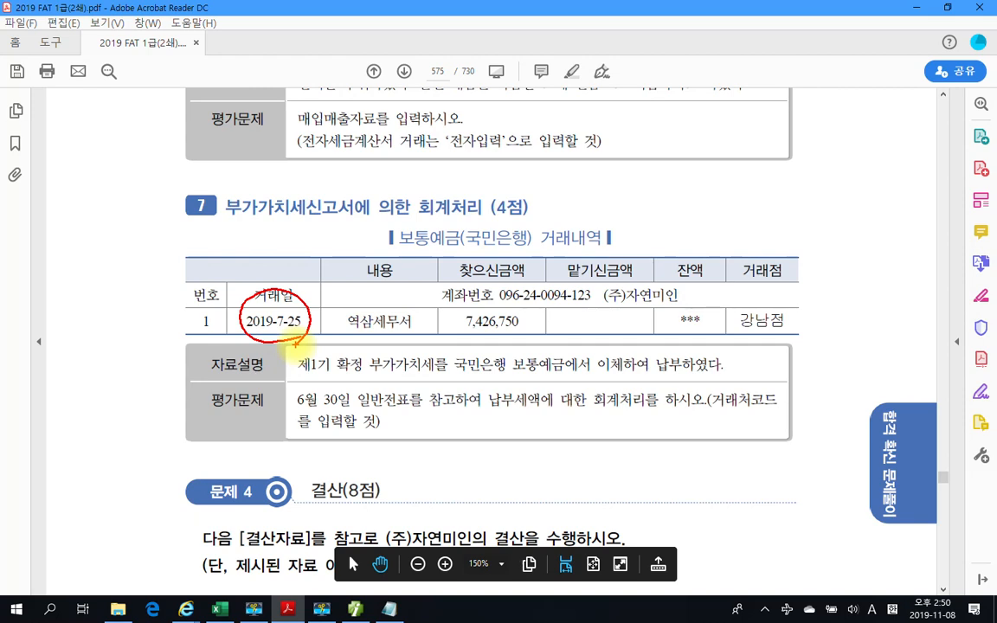
mouse_move(511, 293)
left_mouse_down()
mouse_move(459, 322)
mouse_move(524, 357)
left_mouse_up()
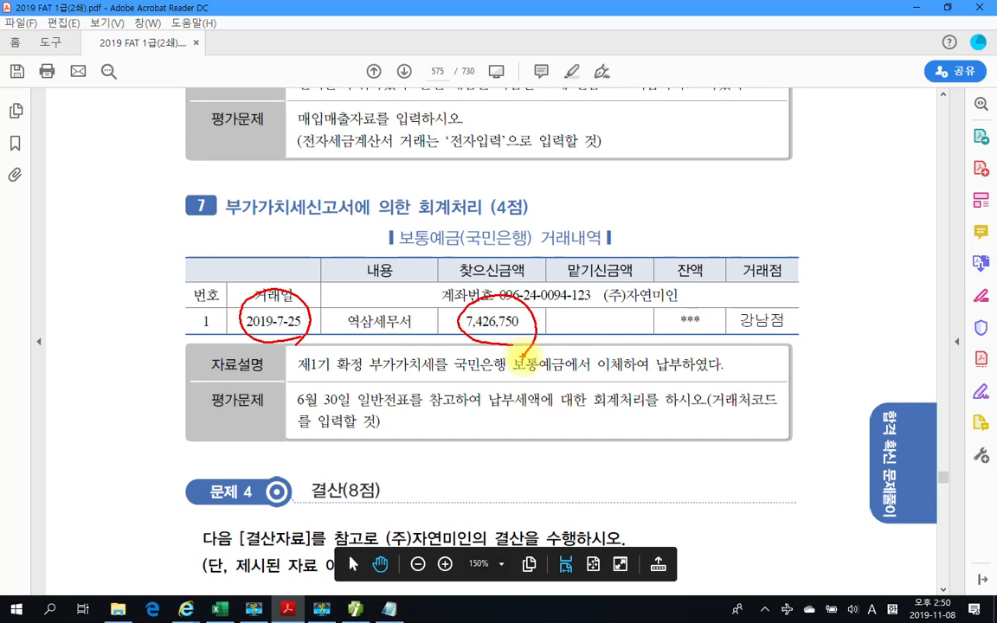
key("Escape")
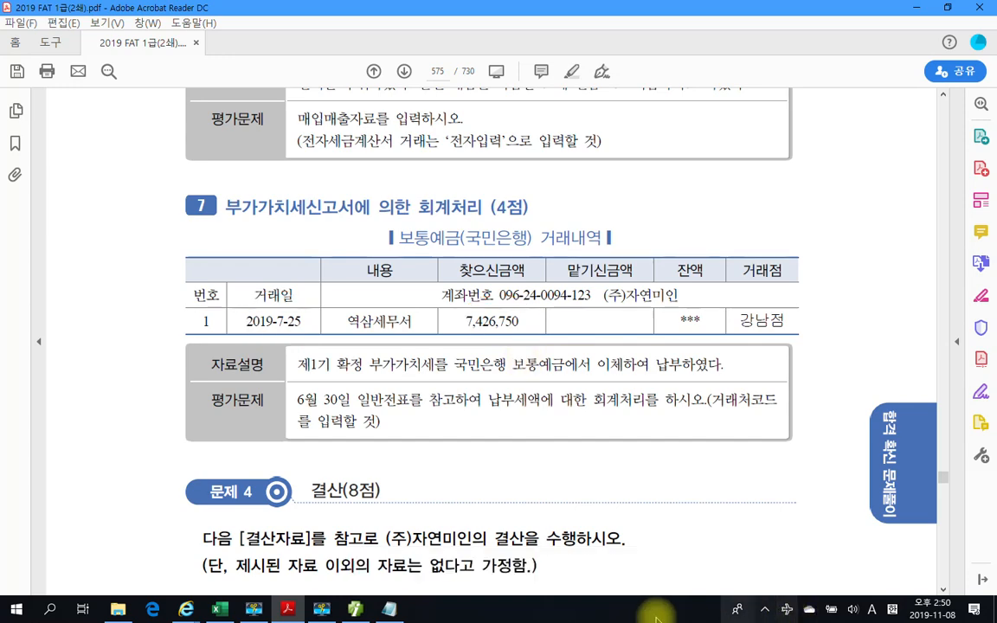
Step: Switch back to the accounting program and open 일반전표입력 for July 25
left_click(355, 609)
left_click(260, 63)
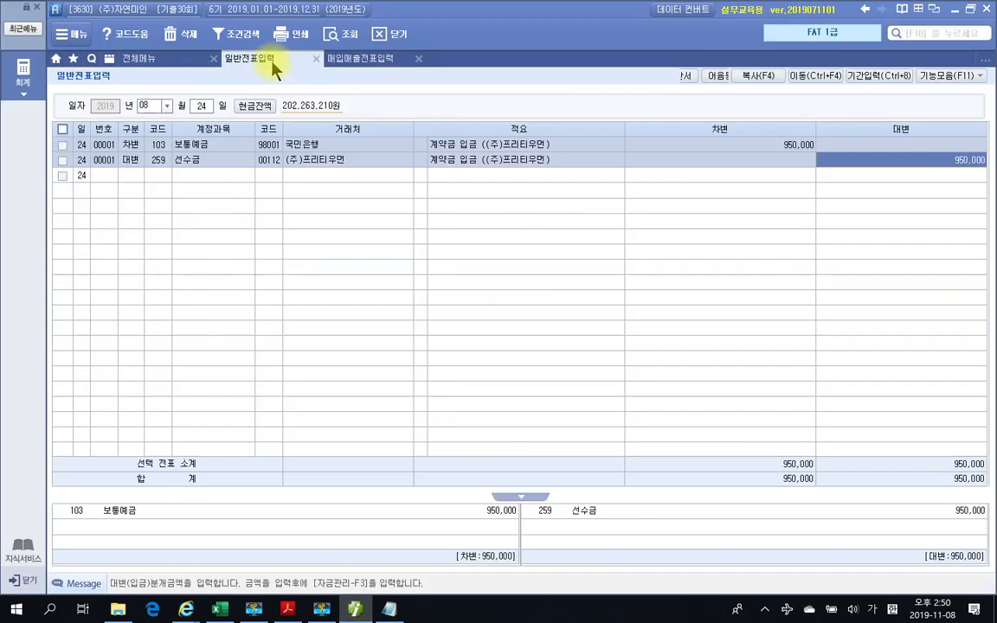
left_click(153, 105)
type("07")
key("Return")
type("3")
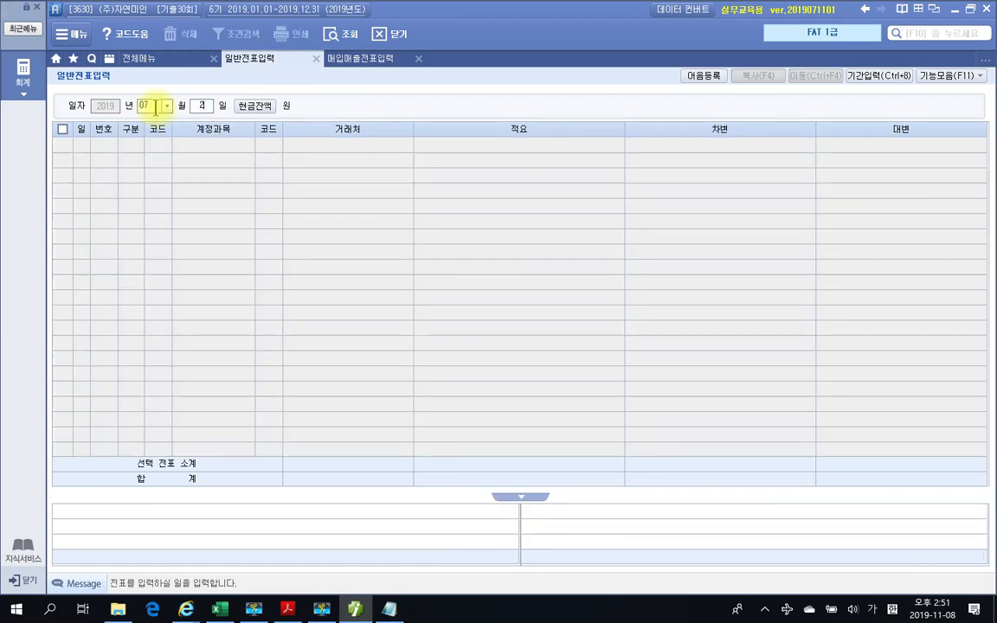
type("5")
key("Return")
Step: Enter a July 25 대변 line for 보통예금 (103) with 거래처 국민은행 (98001) and the amount 7,426,750
type("4")
key("Return")
type("103")
key("Return")
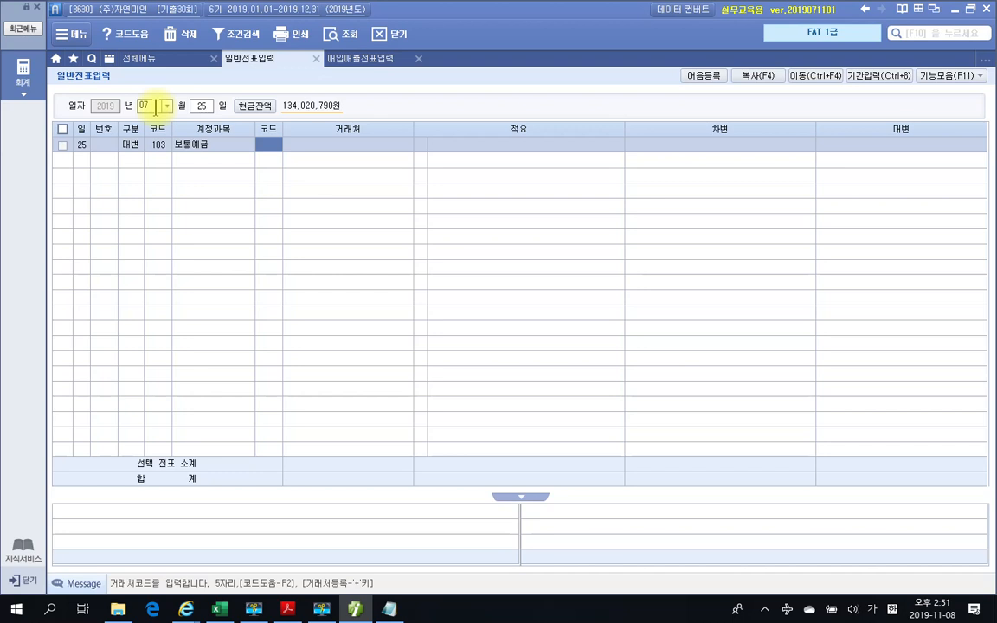
type("국민")
key("Return")
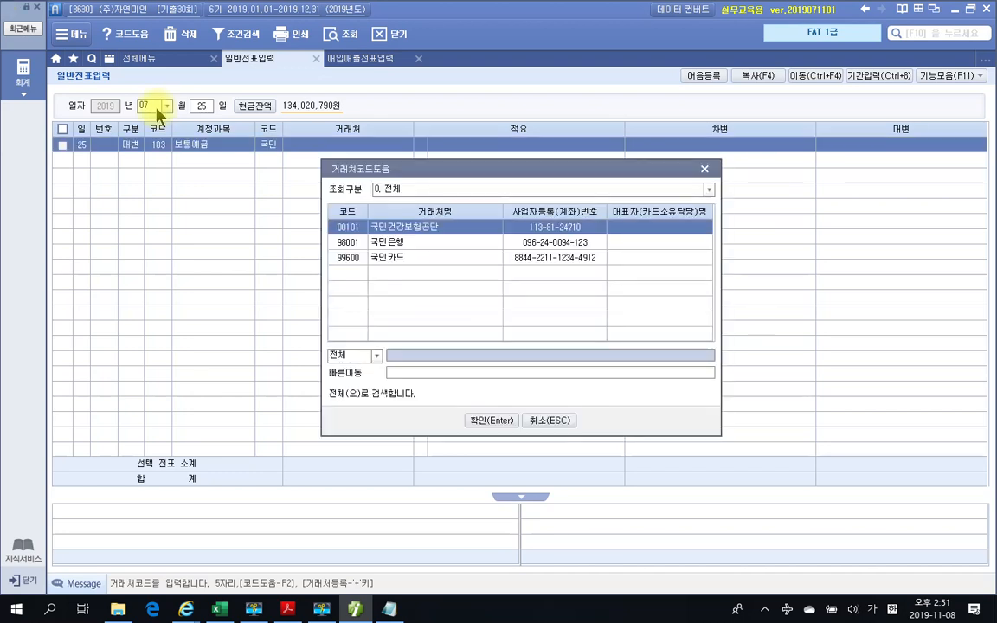
key("Down")
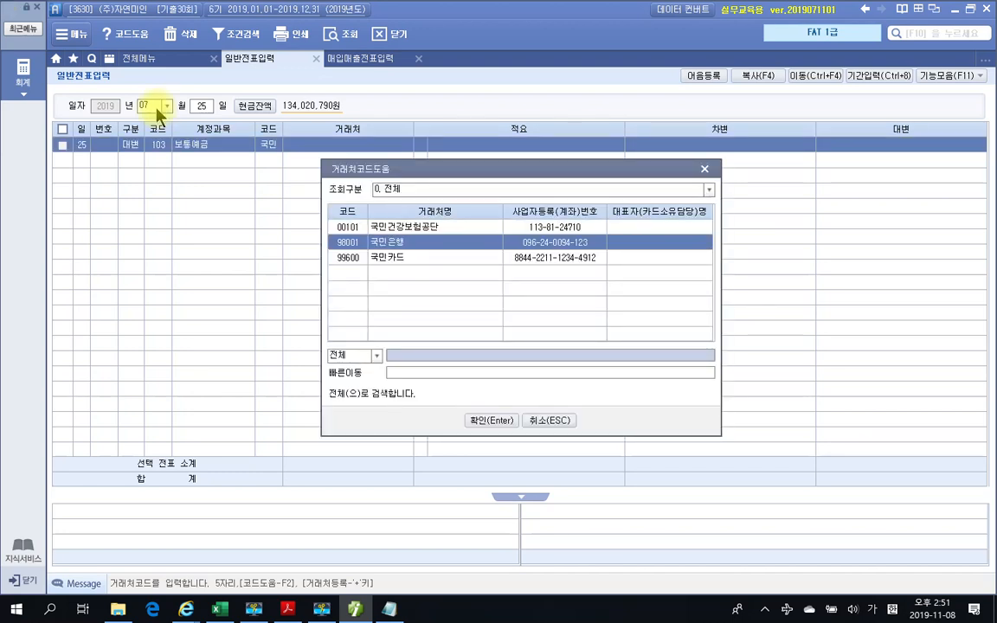
key("Return")
key("Return")
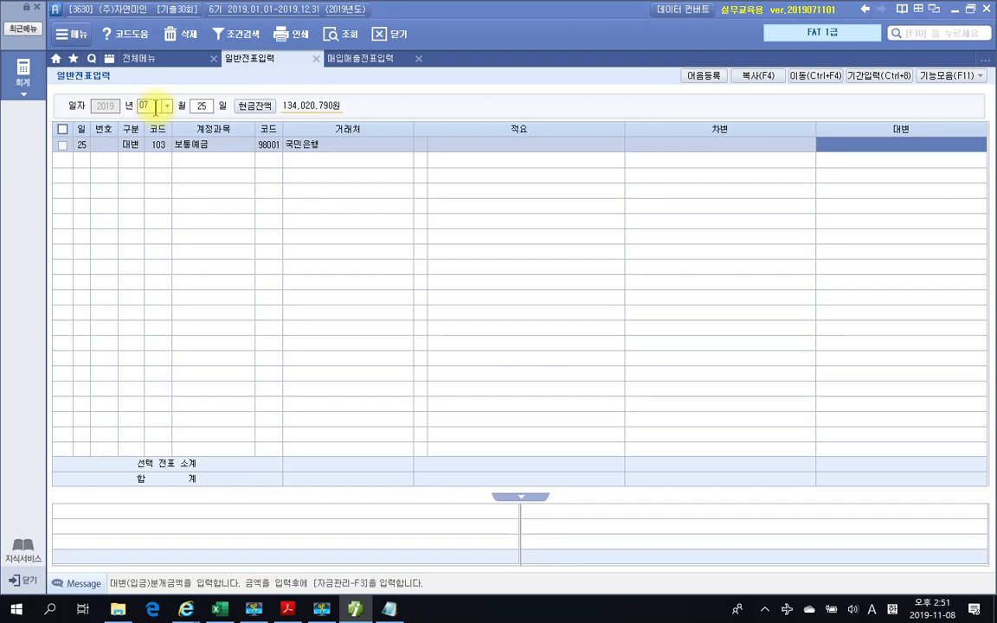
type("7,426,")
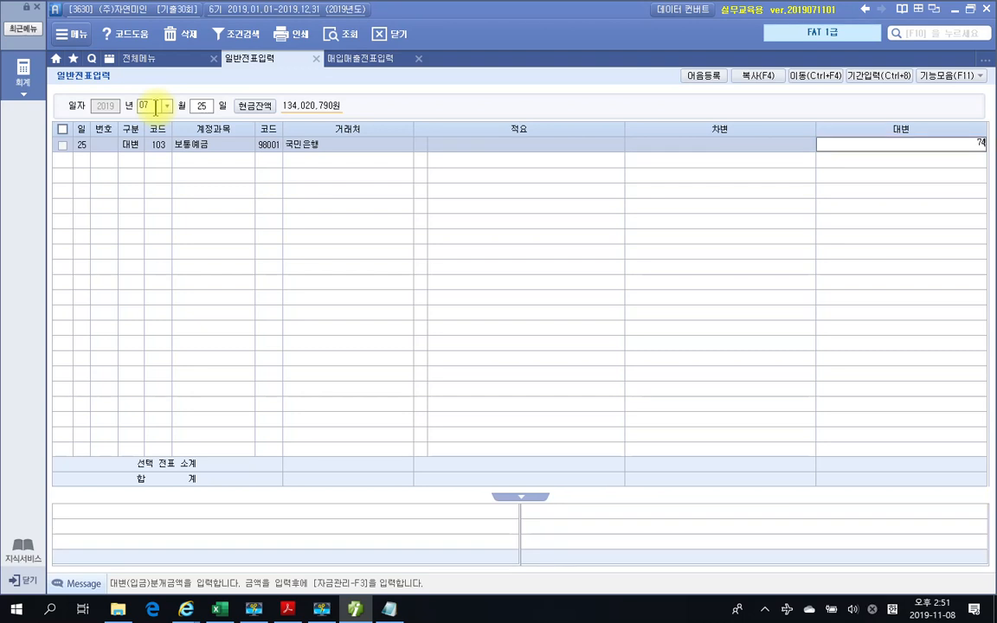
type("750")
key("Return")
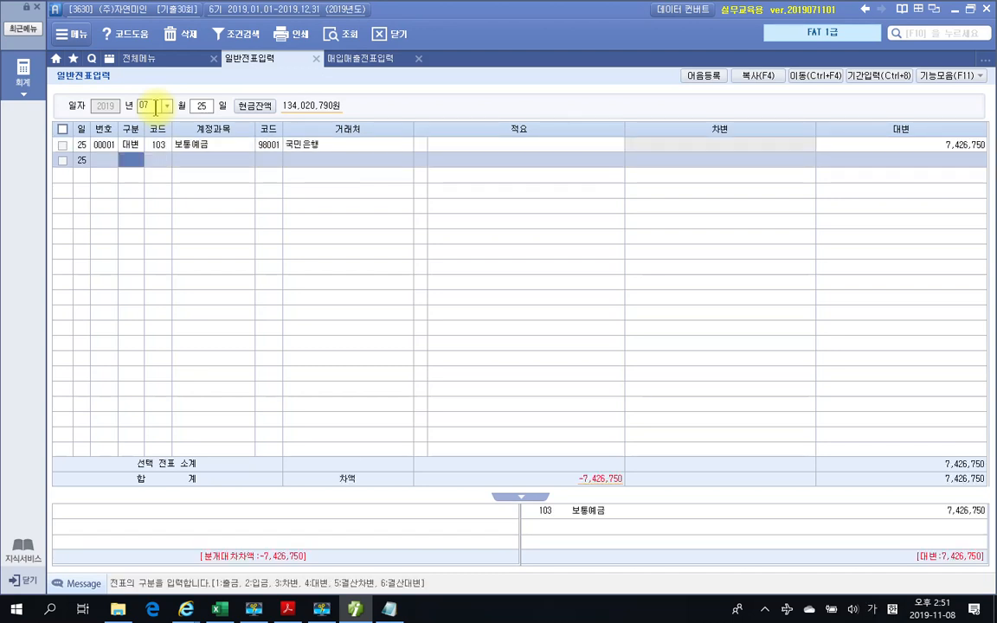
Step: Add the matching 차변 line for 미지급세금 (261) with 거래처 역삼세무서 (05600) and the amount 7,426,750
key("3")
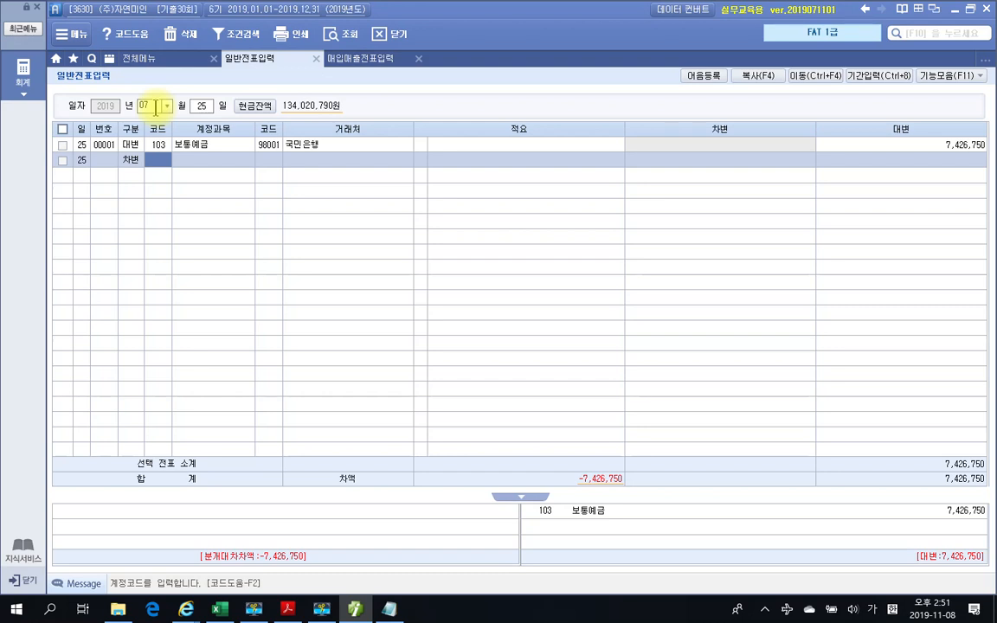
type("미지")
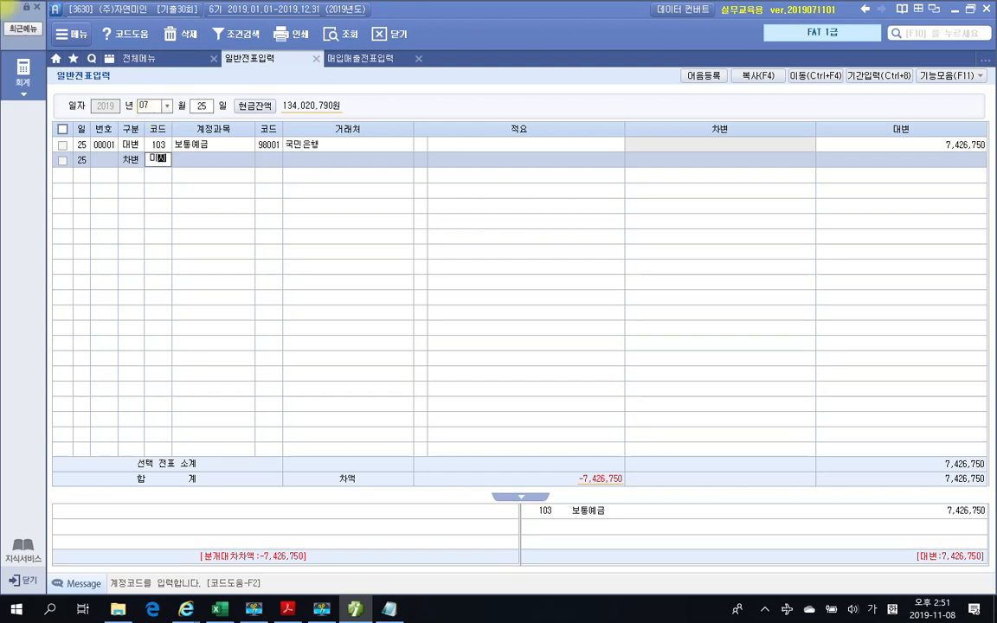
key("Return")
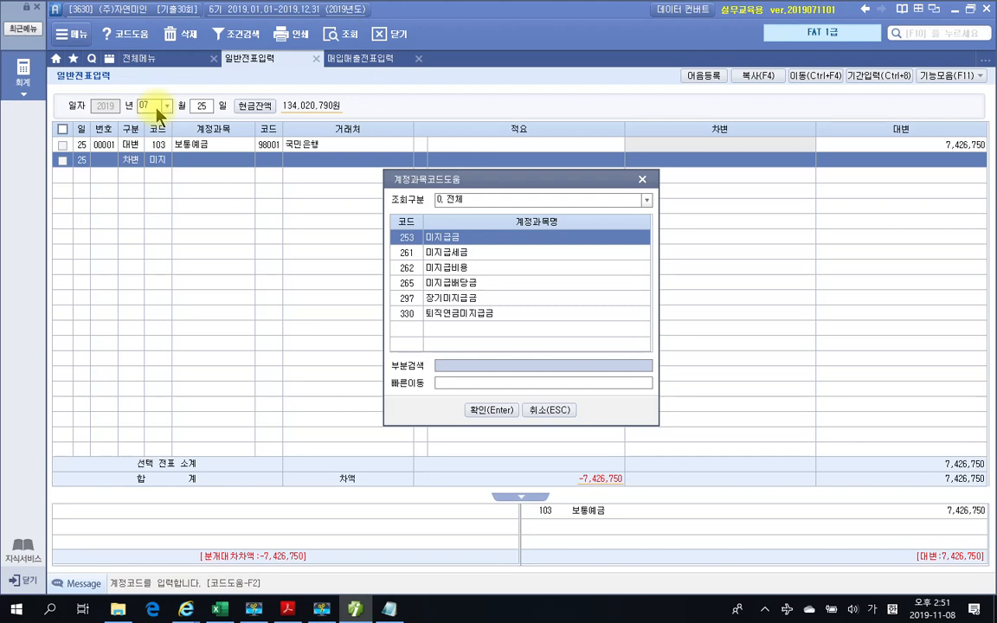
key("Down")
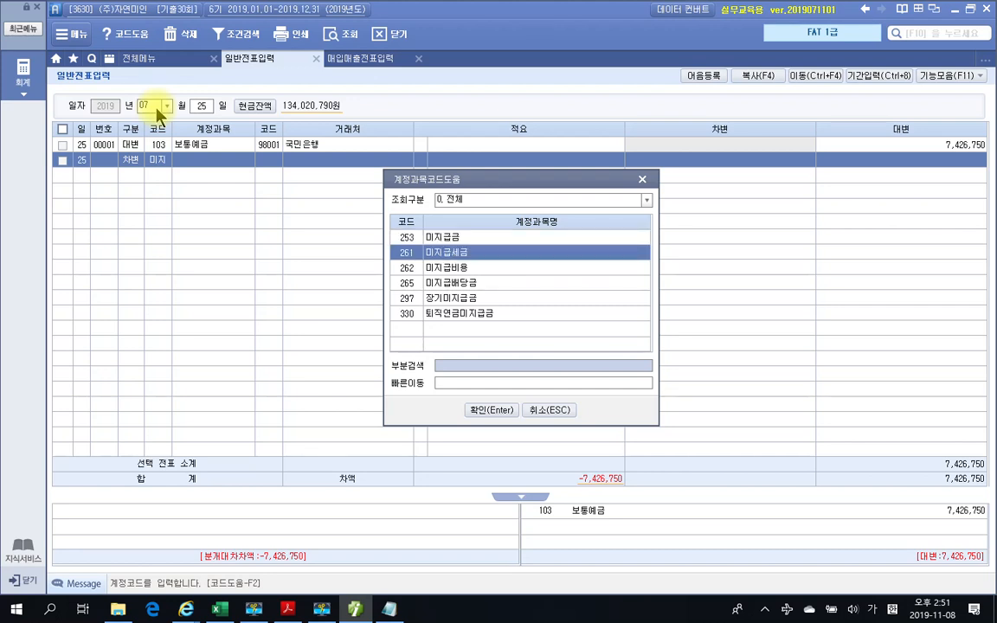
key("Return")
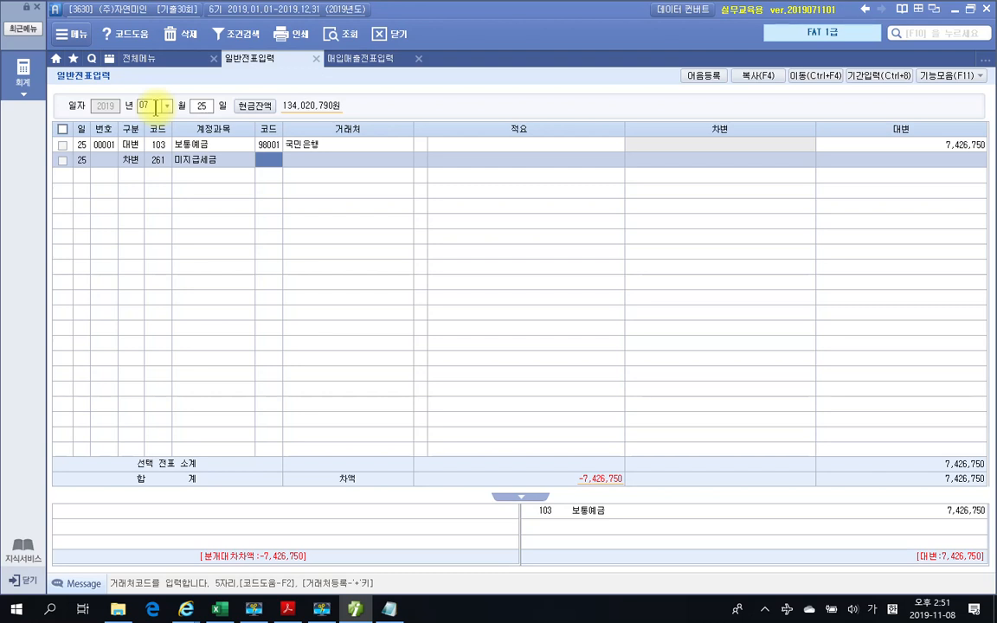
type("05600")
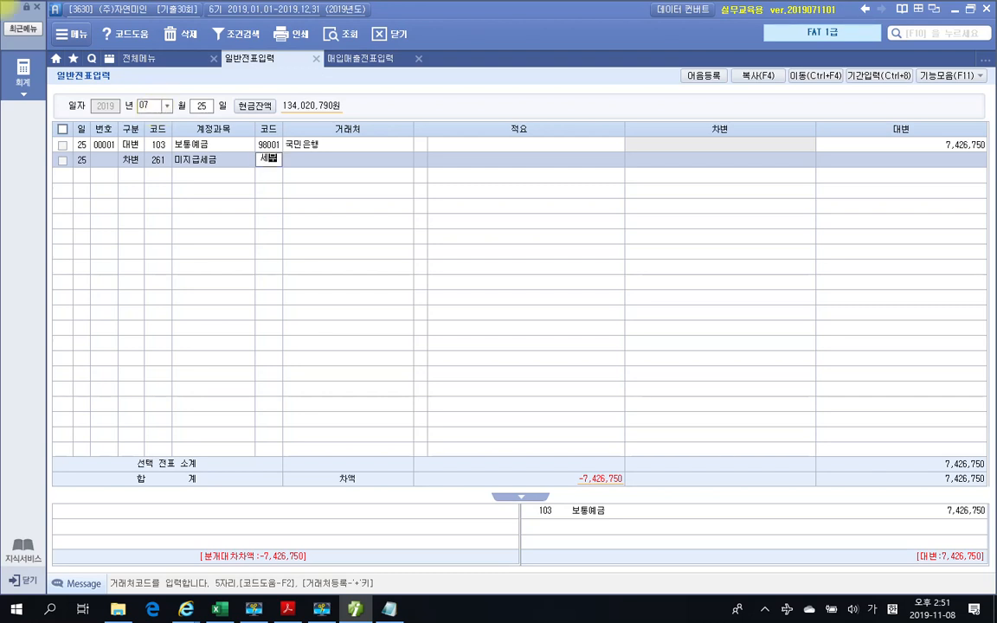
key("Return")
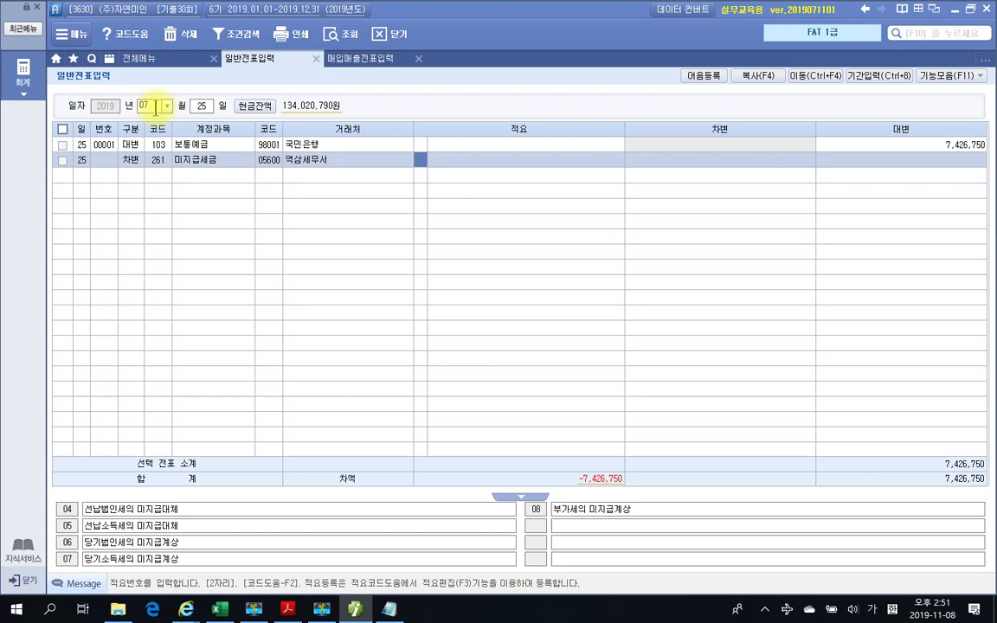
key("Return")
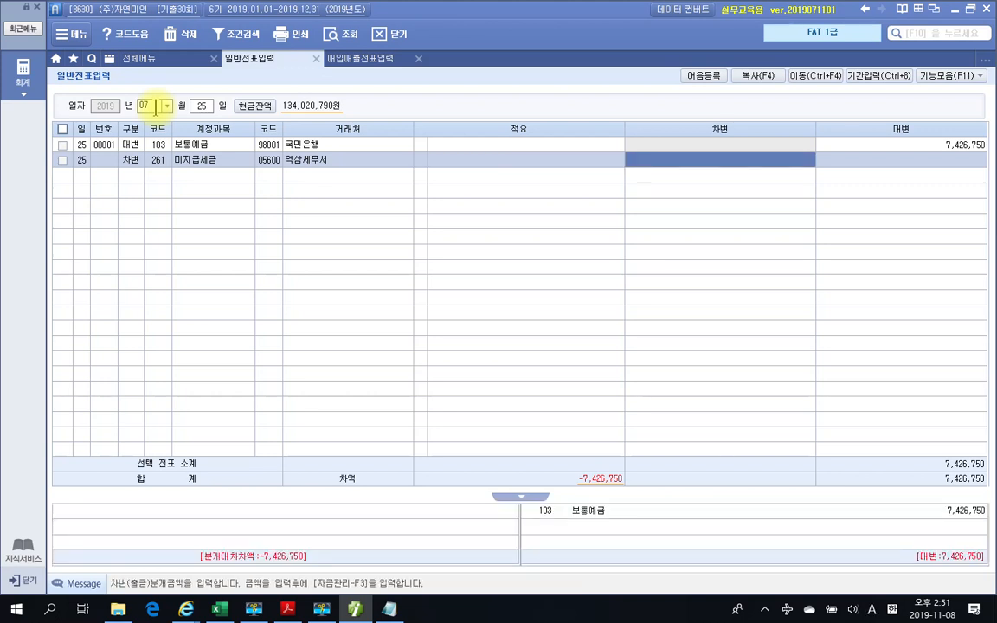
type("7,426,750")
key("Return")
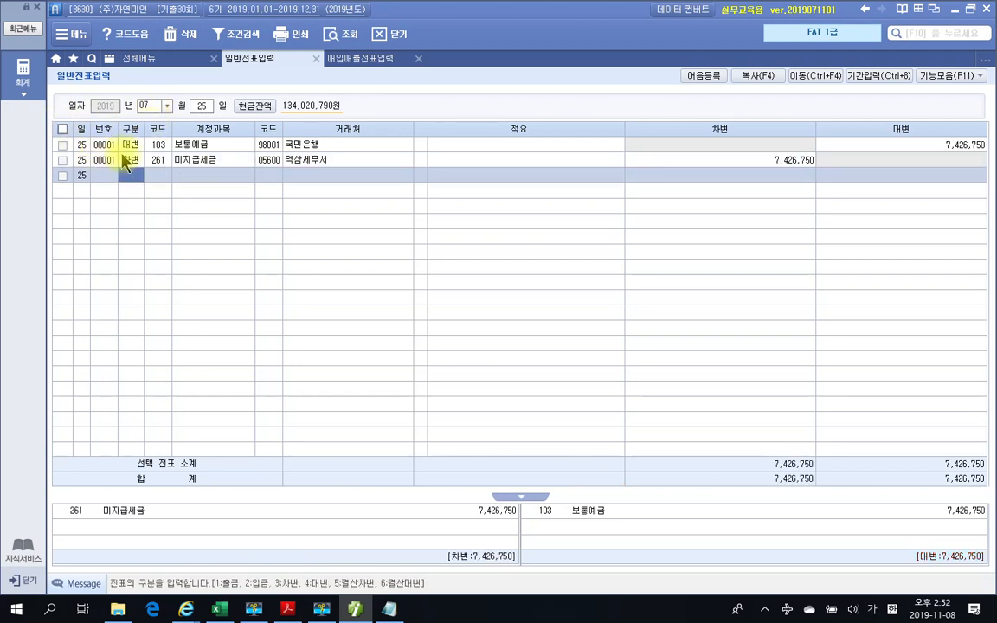
left_click(127, 161)
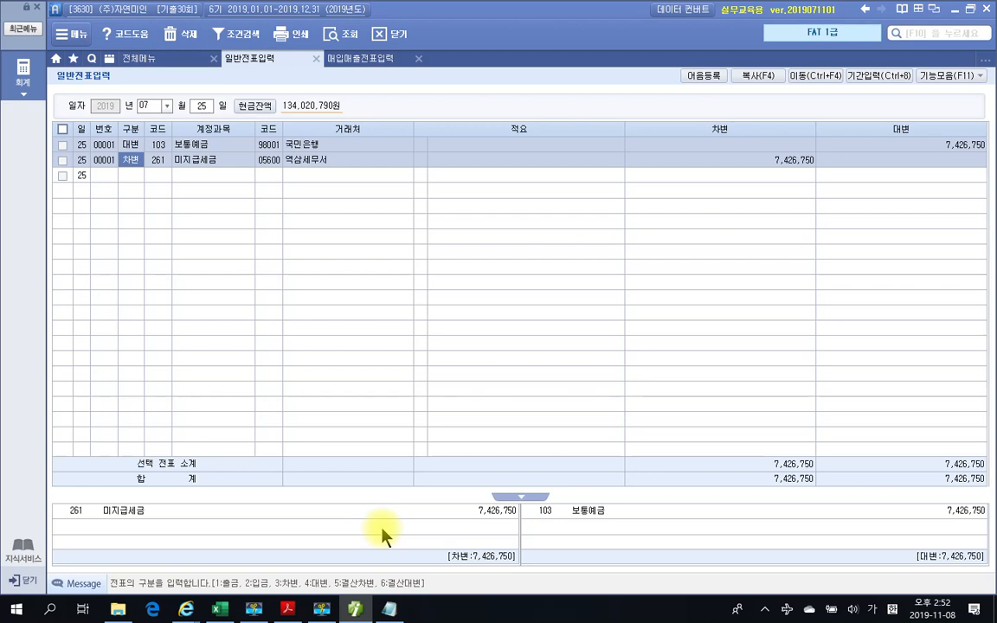
Step: Switch to the exam PDF and go on to 문제 4 결산, item 1 기타 결산정리사항(수동결산)
left_click(355, 608)
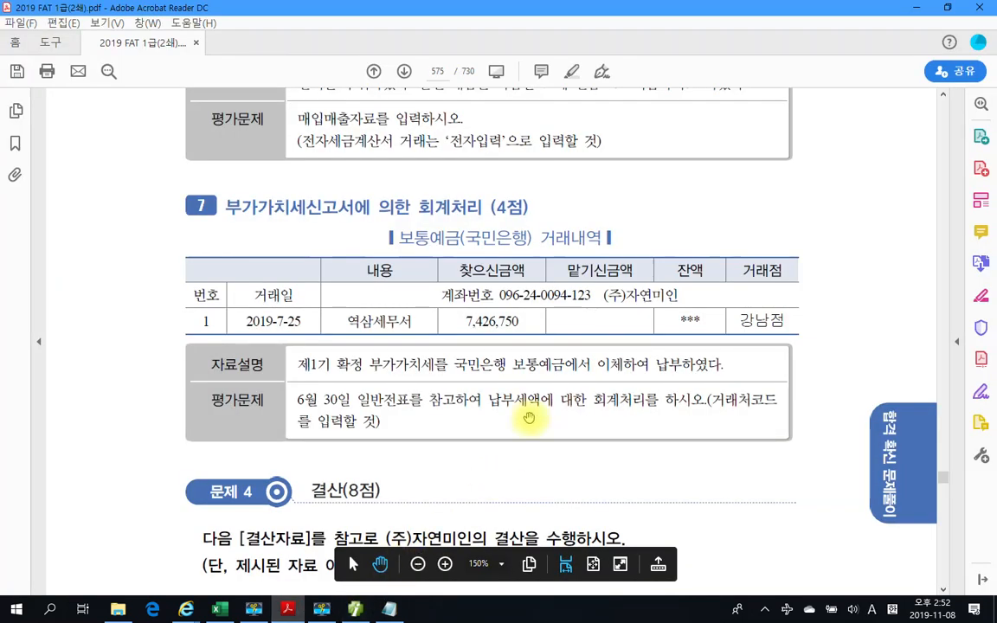
scroll(562, 418, "down", 1)
scroll(645, 424, "down", 3)
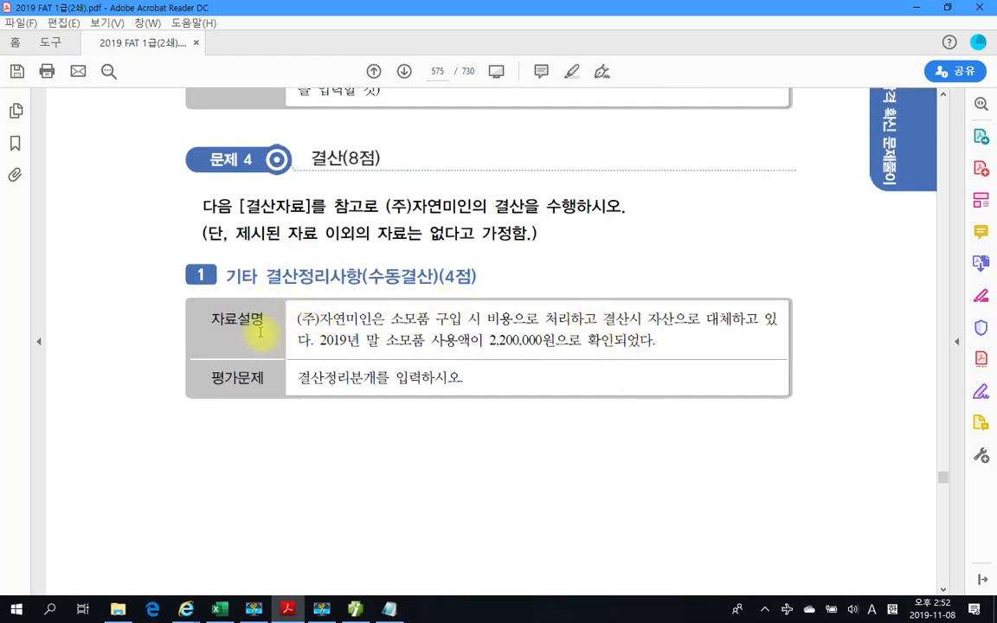
double_click(246, 284)
left_click(376, 284)
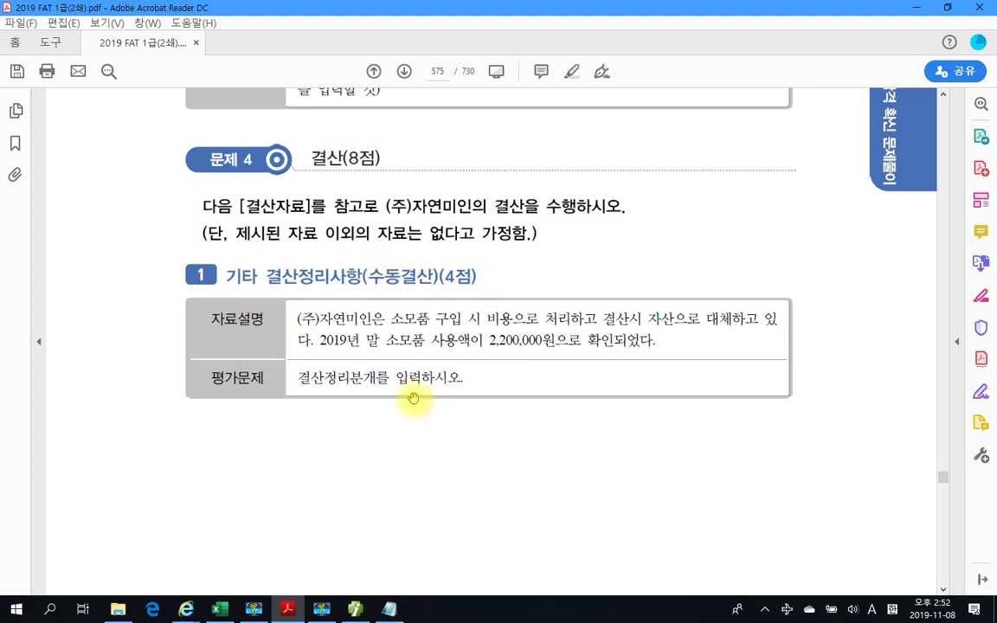
scroll(412, 402, "down", 2)
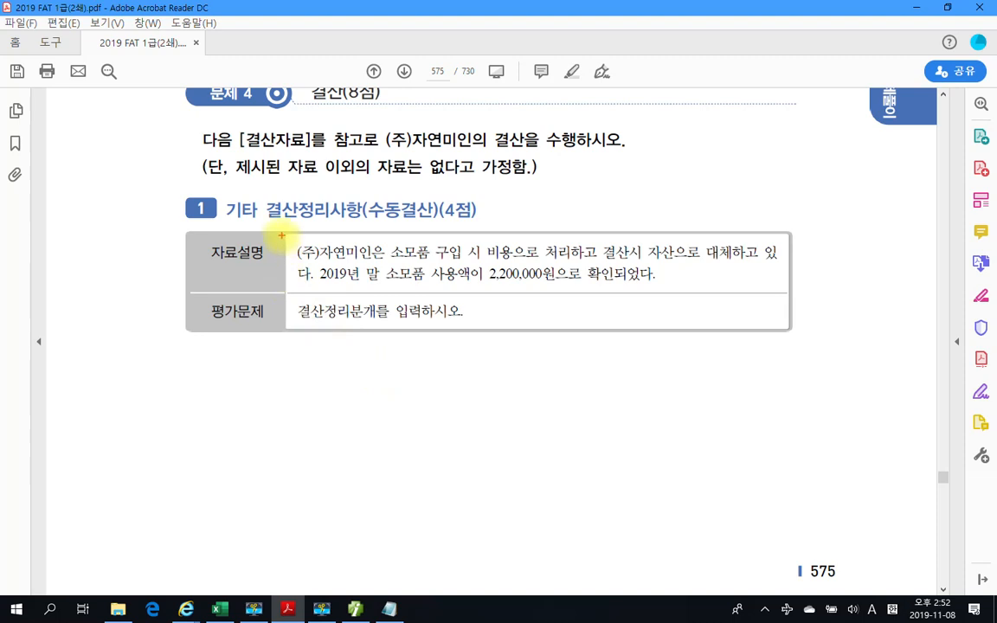
Step: Box item 1's table in red, underline the 소모품 비용 처리 and 결산정리분개 wording, and circle 2,200,000원
left_click_drag(165, 229, 871, 379)
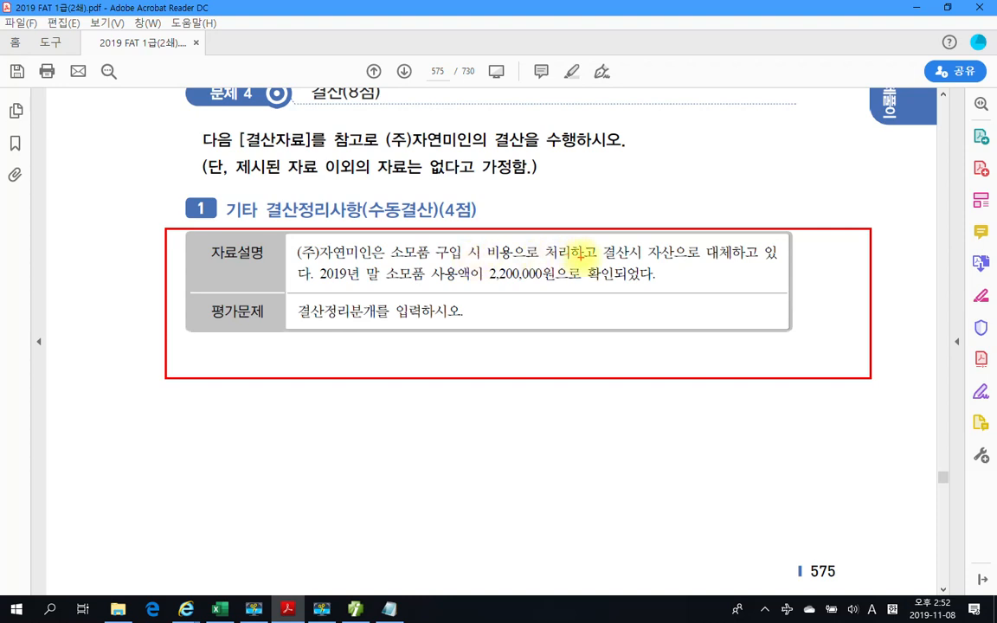
left_click_drag(588, 257, 350, 257)
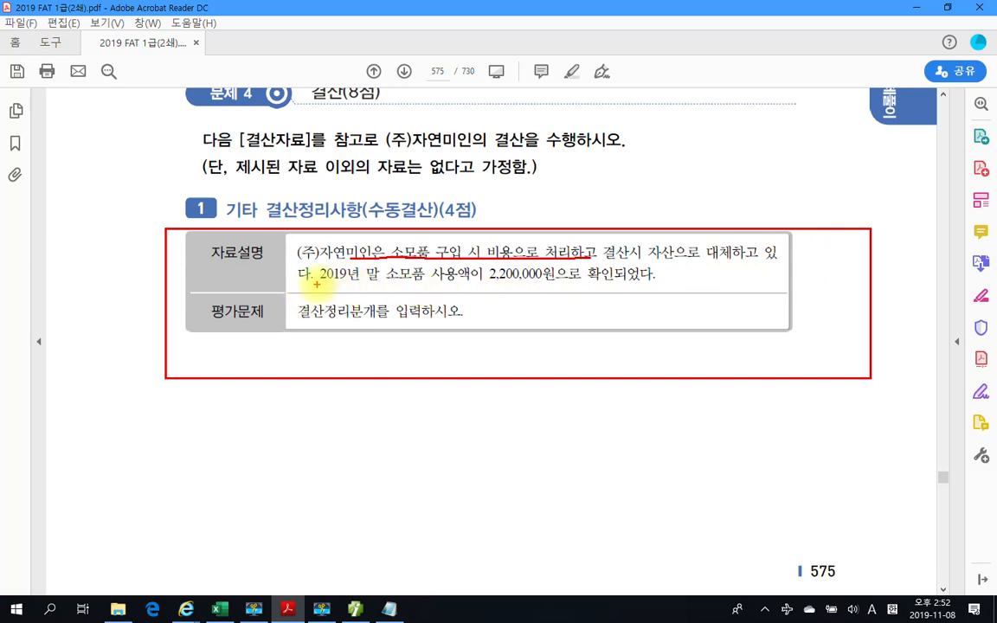
mouse_move(317, 284)
left_mouse_down()
mouse_move(505, 288)
mouse_move(528, 257)
mouse_move(574, 272)
mouse_move(485, 286)
left_mouse_up()
left_click_drag(581, 289, 645, 290)
left_click_drag(288, 326, 414, 329)
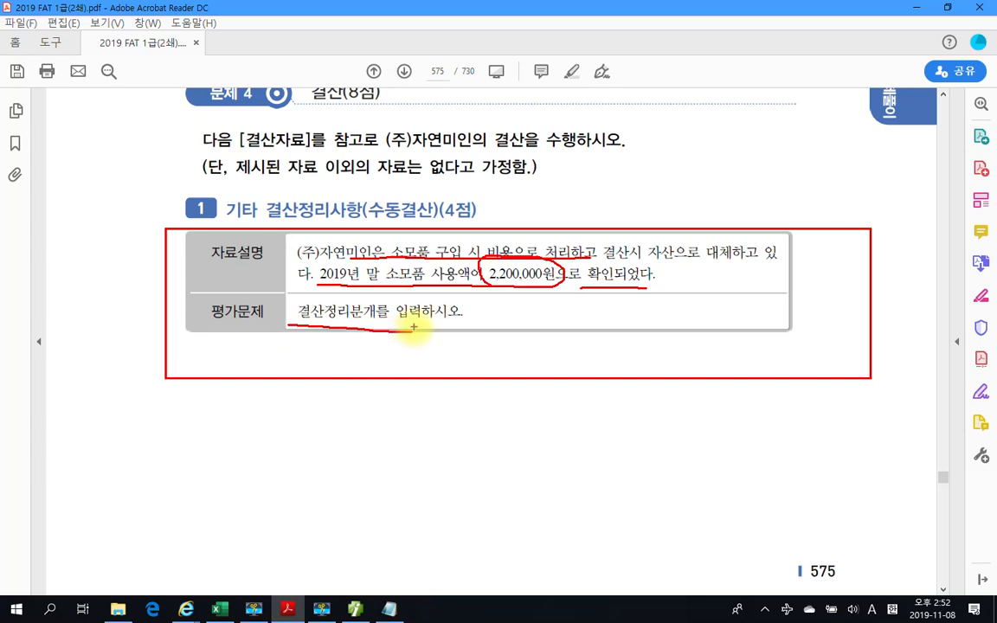
Step: Circle 자산으로 대체하고 in blue and label the 2,200,000원 사용액 as 비용 with an arrow
mouse_move(645, 214)
left_mouse_down()
mouse_move(724, 265)
mouse_move(749, 204)
mouse_move(600, 225)
left_mouse_up()
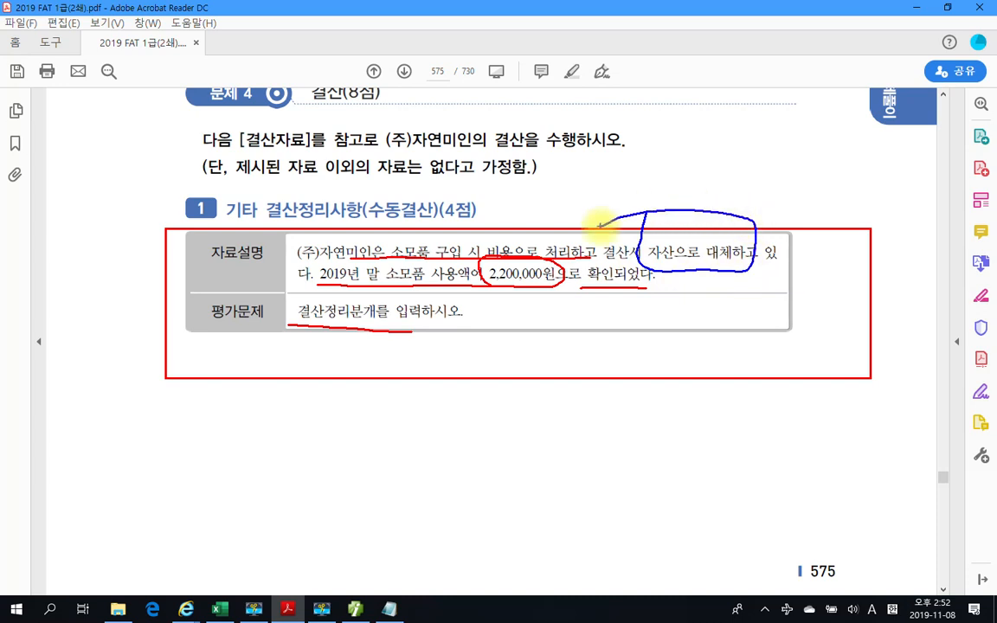
mouse_move(530, 289)
left_mouse_down()
mouse_move(588, 328)
mouse_move(527, 314)
mouse_move(550, 294)
left_mouse_up()
mouse_move(625, 318)
left_mouse_down()
mouse_move(605, 343)
mouse_move(655, 348)
left_mouse_up()
left_click_drag(668, 317, 669, 348)
left_click_drag(613, 328, 623, 340)
left_click_drag(690, 311, 692, 366)
left_click_drag(658, 334, 673, 332)
left_click_drag(656, 353, 674, 349)
mouse_move(722, 320)
left_mouse_down()
mouse_move(719, 343)
mouse_move(723, 330)
left_mouse_up()
mouse_move(703, 355)
left_mouse_down()
mouse_move(732, 349)
mouse_move(720, 366)
left_mouse_up()
left_click_drag(488, 297, 551, 288)
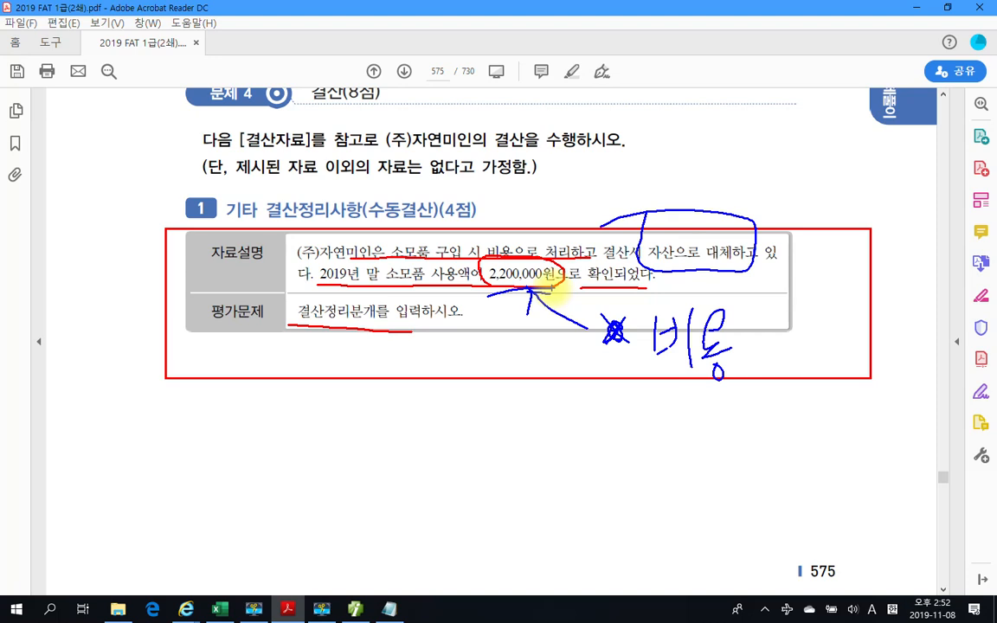
Step: Draw a line from the circled 자산으로 대체하고 and handwrite the note 소모품 (재고) beside it
left_click_drag(668, 210, 702, 143)
left_click_drag(735, 108, 776, 162)
mouse_move(772, 97)
left_mouse_down()
mouse_move(773, 134)
mouse_move(789, 167)
left_mouse_up()
left_click_drag(802, 93, 836, 83)
left_click_drag(807, 103, 820, 116)
left_click_drag(808, 121, 832, 120)
mouse_move(796, 154)
left_mouse_down()
mouse_move(831, 145)
mouse_move(828, 152)
left_mouse_up()
mouse_move(815, 162)
left_mouse_down()
mouse_move(824, 179)
mouse_move(855, 180)
left_mouse_up()
mouse_move(776, 204)
left_mouse_down()
mouse_move(791, 252)
mouse_move(798, 238)
mouse_move(828, 236)
left_mouse_up()
mouse_move(832, 206)
left_mouse_down()
mouse_move(831, 243)
mouse_move(846, 222)
left_mouse_up()
mouse_move(849, 198)
left_mouse_down()
mouse_move(849, 241)
mouse_move(882, 224)
mouse_move(874, 233)
left_mouse_up()
left_click_drag(867, 235, 905, 229)
left_click_drag(901, 186, 888, 277)
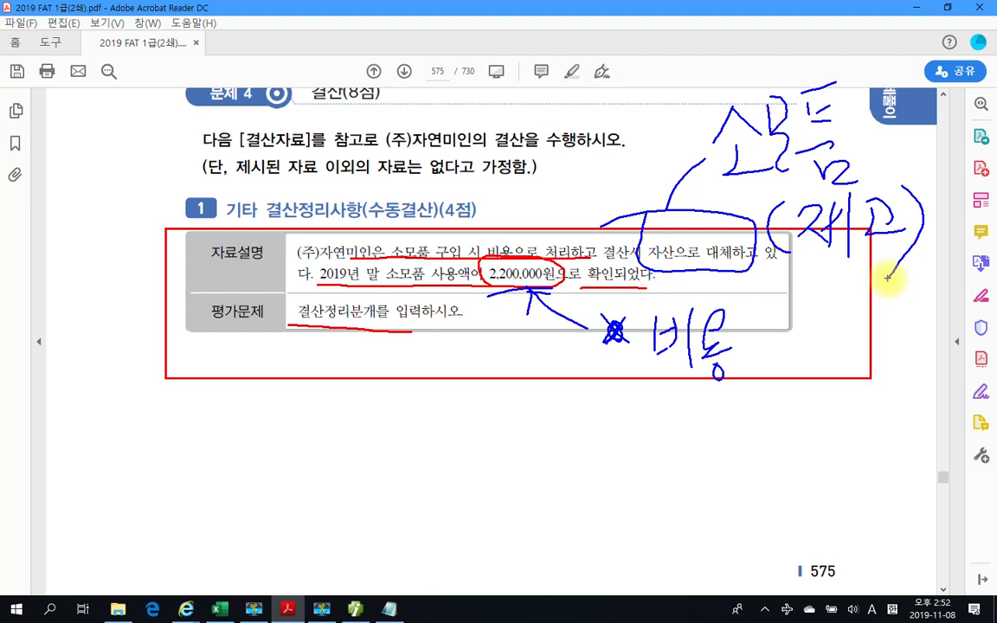
Step: Circle 비용으로 and handwrite the example subtraction 5,000,000 minus 2,200,000 below the table
left_click_drag(502, 216, 520, 257)
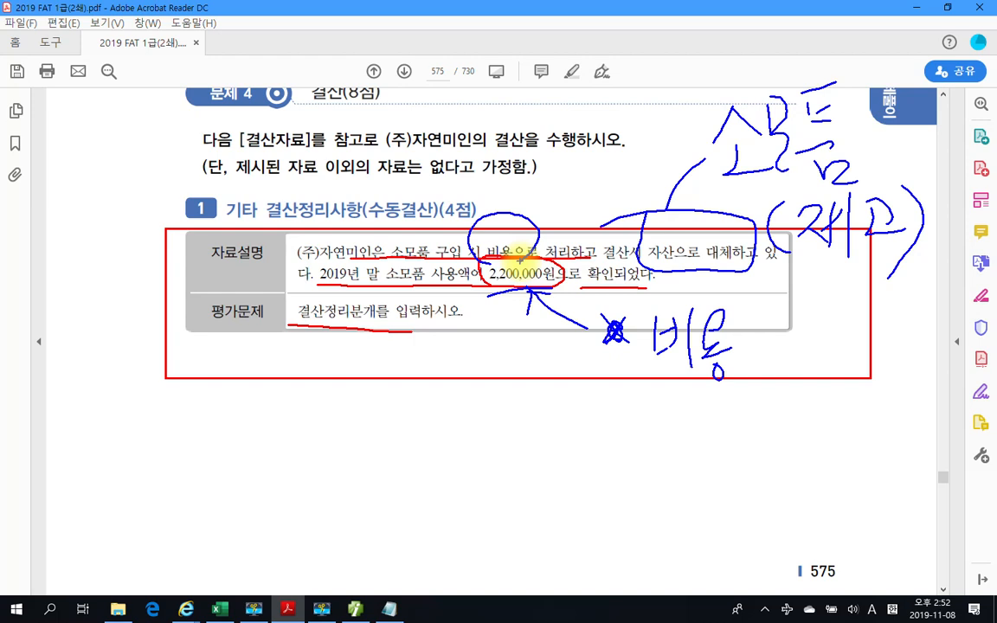
mouse_move(245, 399)
left_mouse_down()
mouse_move(234, 448)
mouse_move(265, 471)
left_mouse_up()
mouse_move(291, 407)
left_mouse_down()
mouse_move(324, 403)
mouse_move(370, 434)
mouse_move(418, 377)
left_mouse_up()
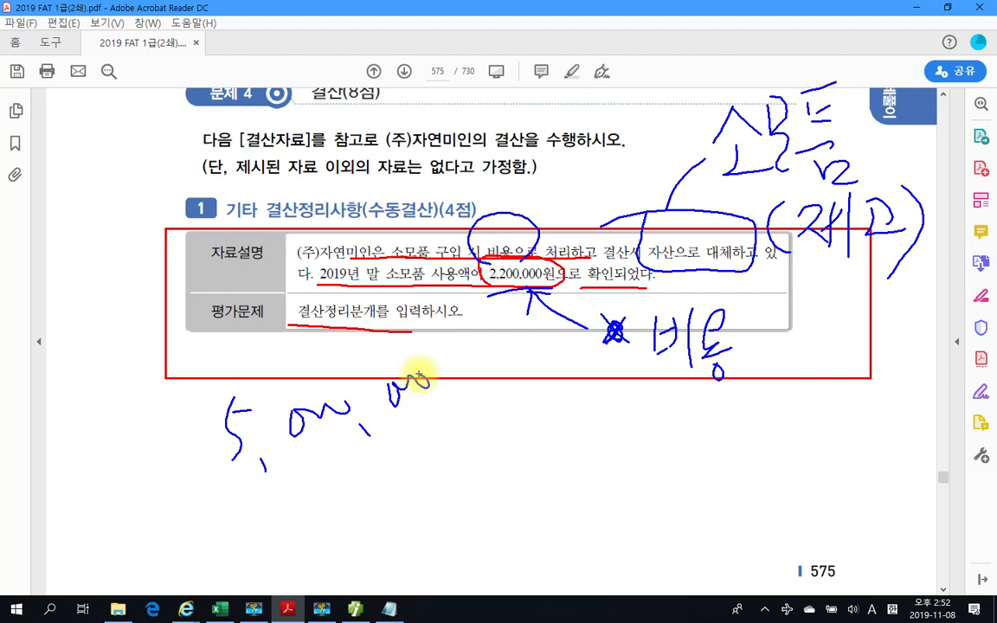
mouse_move(565, 291)
left_mouse_down()
mouse_move(511, 292)
mouse_move(534, 291)
left_mouse_up()
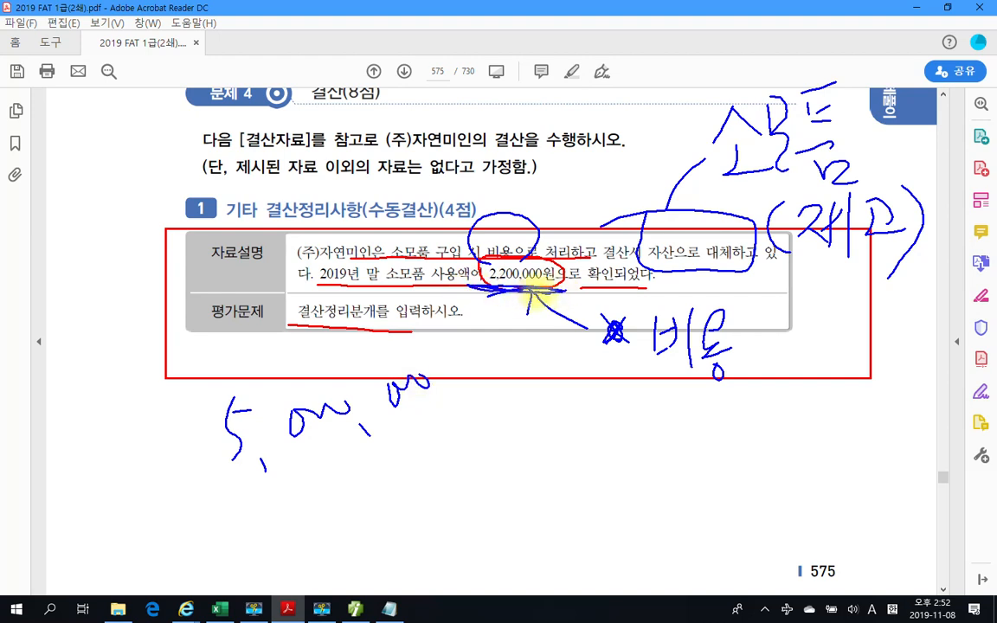
left_click_drag(179, 548, 221, 529)
left_click_drag(257, 493, 302, 524)
mouse_move(322, 454)
left_mouse_down()
mouse_move(368, 474)
mouse_move(387, 460)
mouse_move(401, 474)
mouse_move(444, 428)
mouse_move(468, 422)
left_mouse_up()
left_click_drag(233, 575, 623, 405)
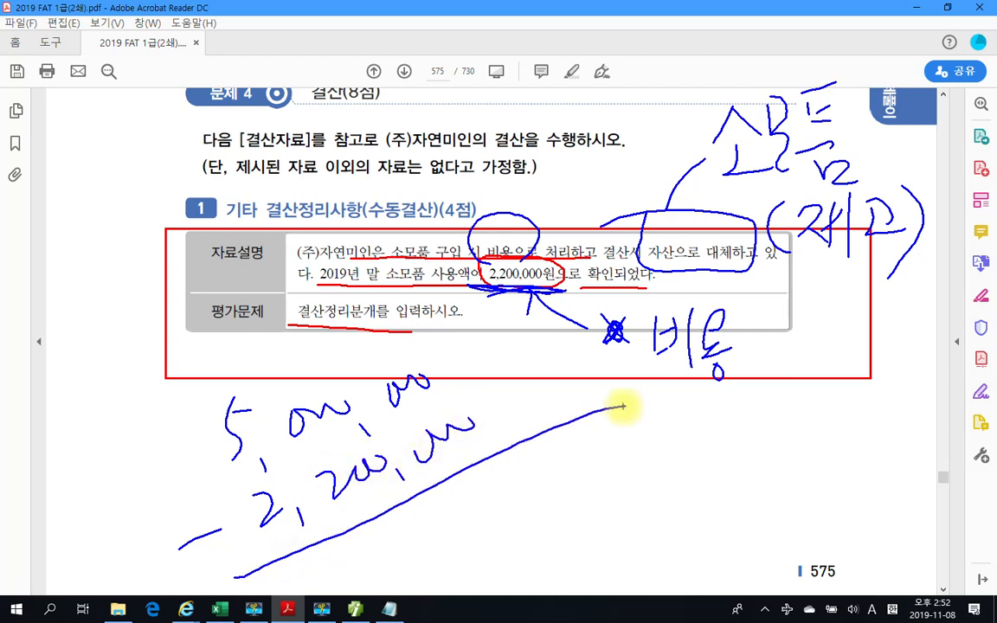
Step: Write the result under the example subtraction and link it to the (재고) note with a line
left_click_drag(452, 521, 490, 549)
mouse_move(538, 467)
left_mouse_down()
mouse_move(530, 485)
mouse_move(559, 461)
mouse_move(587, 460)
left_mouse_up()
left_click_drag(612, 477, 623, 490)
left_click_drag(636, 432, 674, 413)
mouse_move(805, 251)
left_mouse_down()
mouse_move(818, 244)
mouse_move(712, 456)
mouse_move(700, 420)
left_mouse_up()
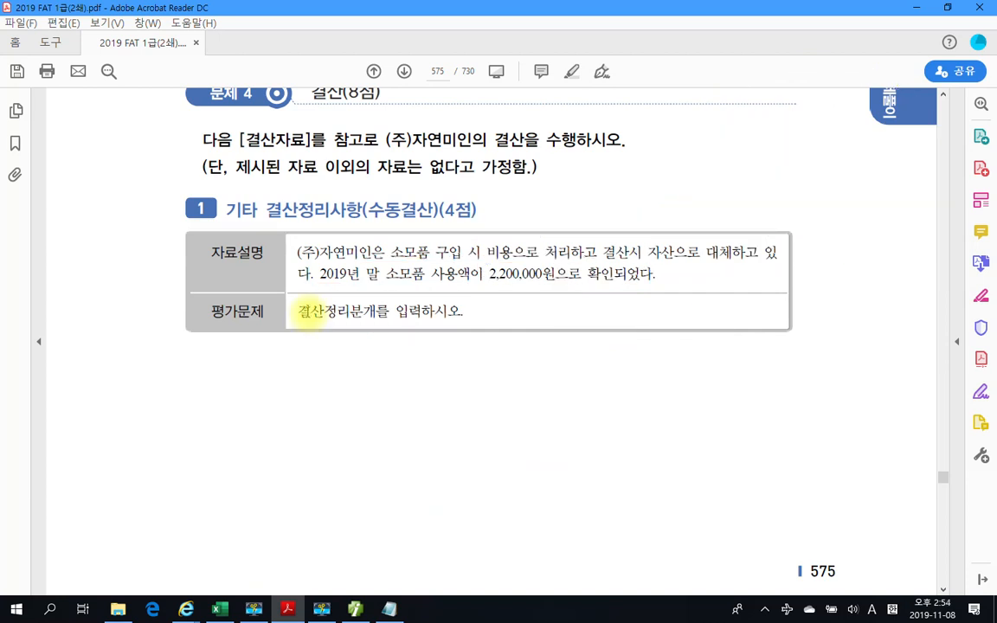
Step: Switch back to the accounting program and open 합계잔액시산표 from the 결산/재무제표 menu group
mouse_move(291, 613)
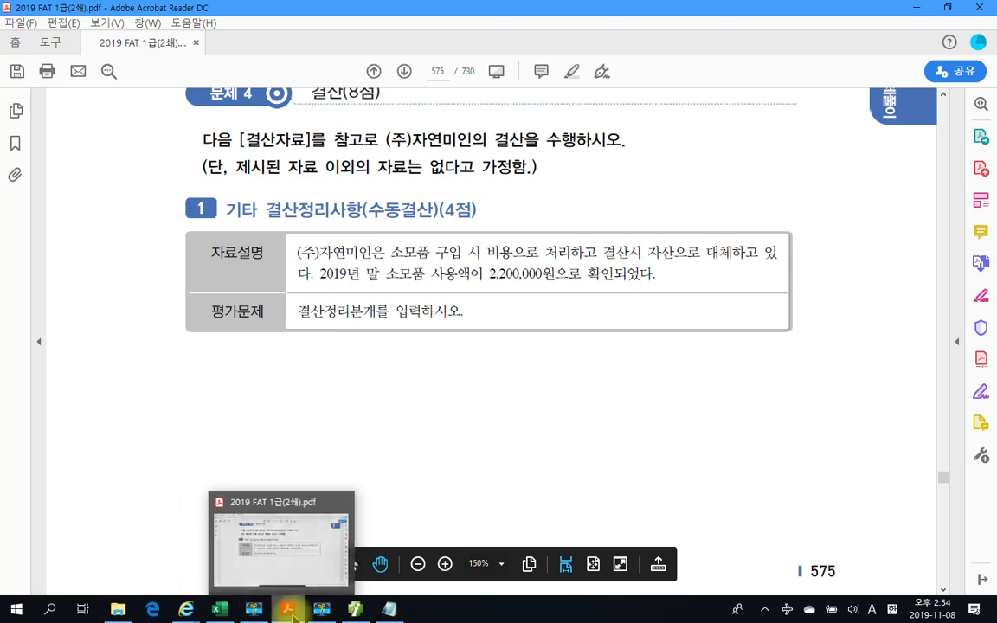
left_click(355, 609)
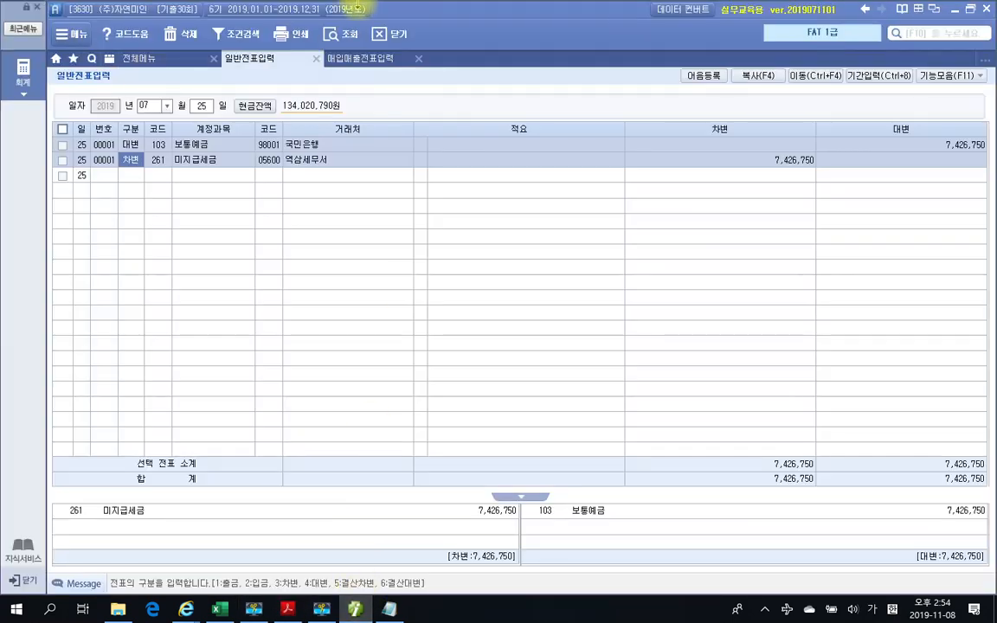
left_click(163, 57)
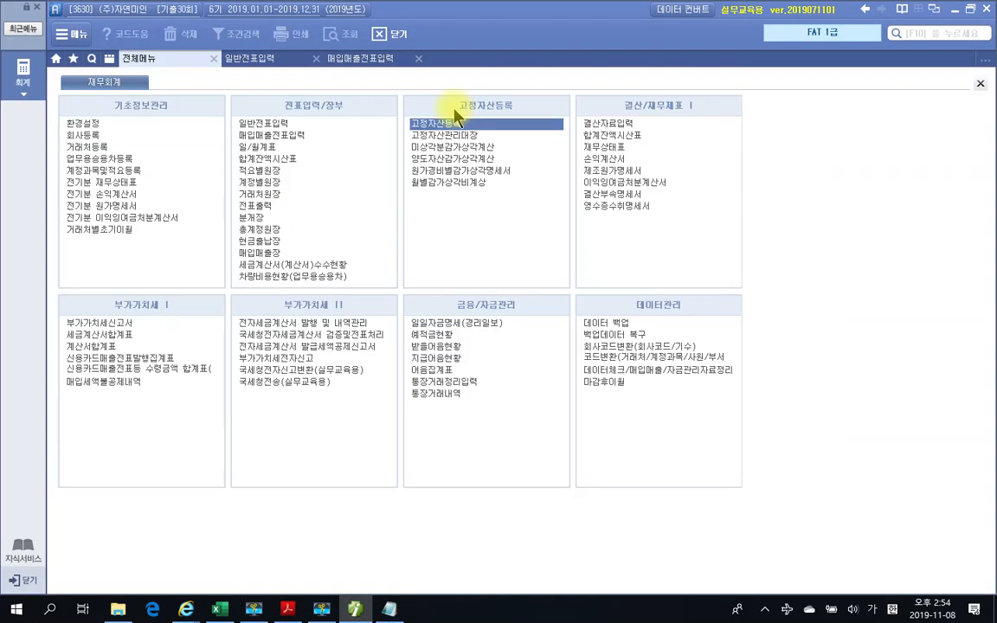
left_click(597, 136)
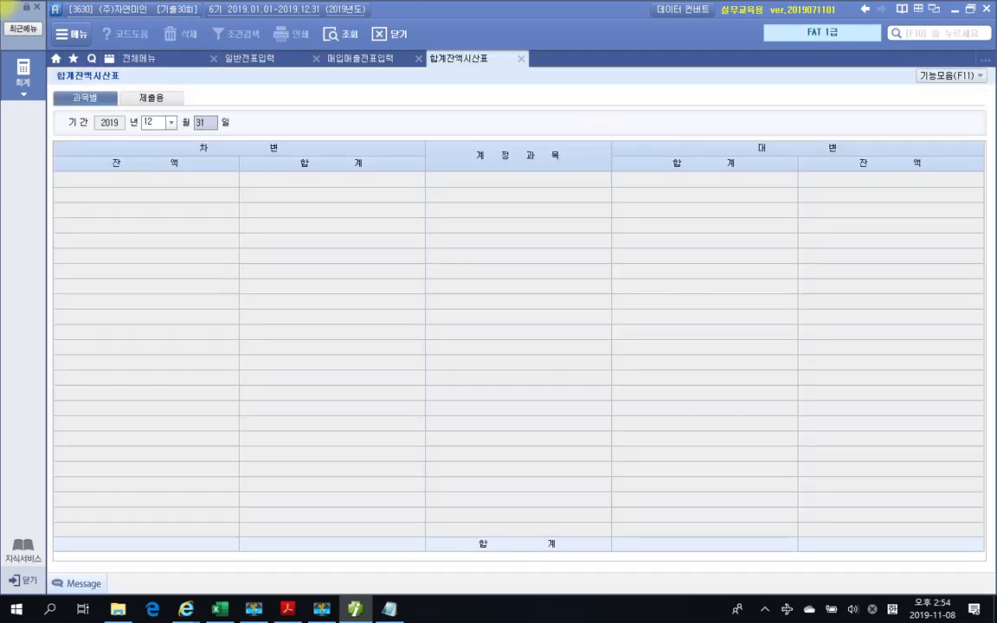
Step: Query the 합계잔액시산표 as of December 31, 2019 and frame the 소모품비 row under 판매관리비
key("Return")
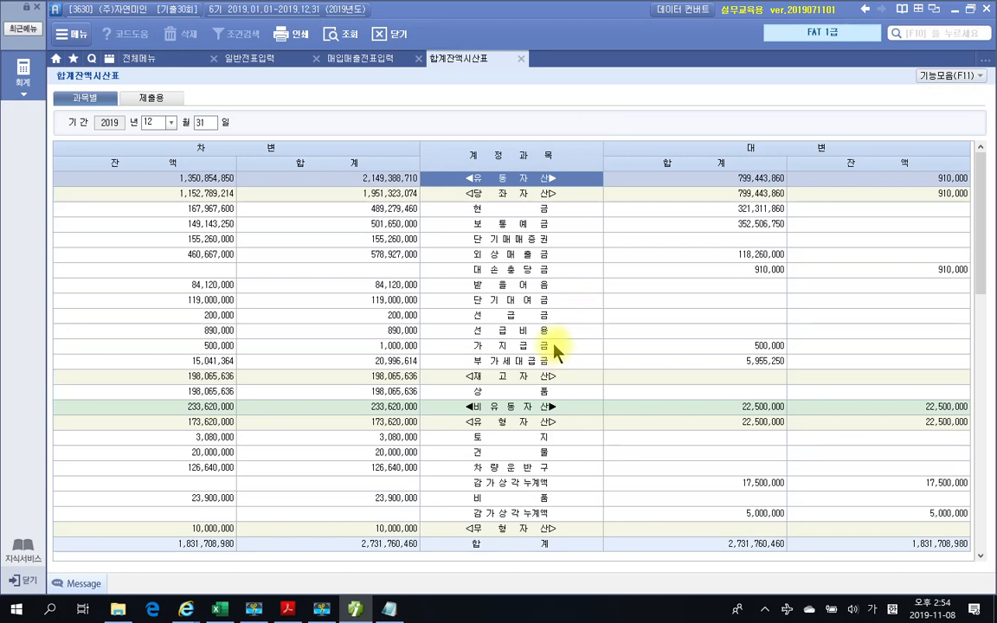
scroll(554, 349, "down", 8)
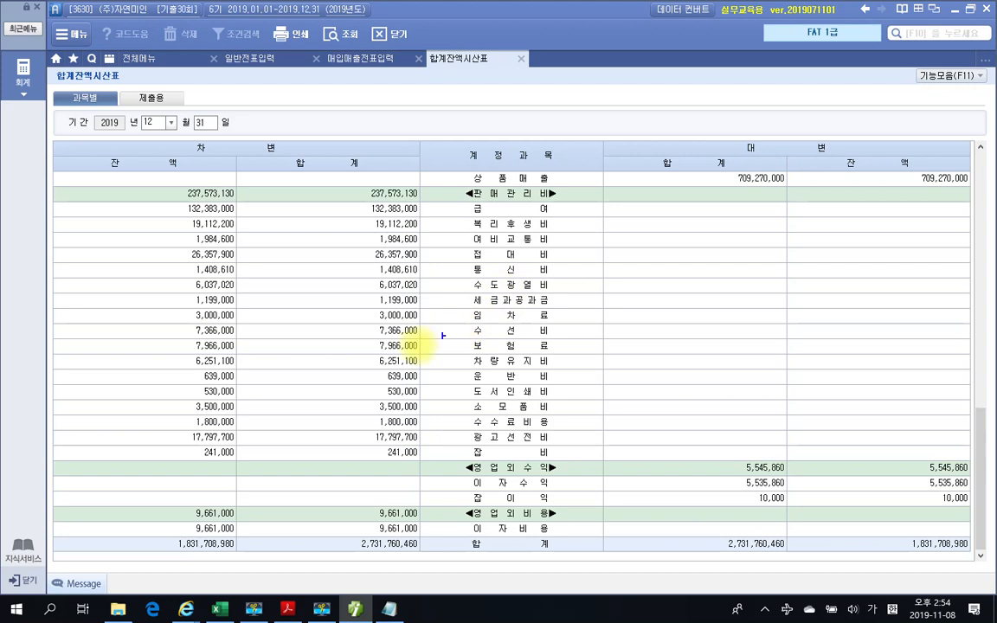
left_click_drag(171, 398, 601, 417)
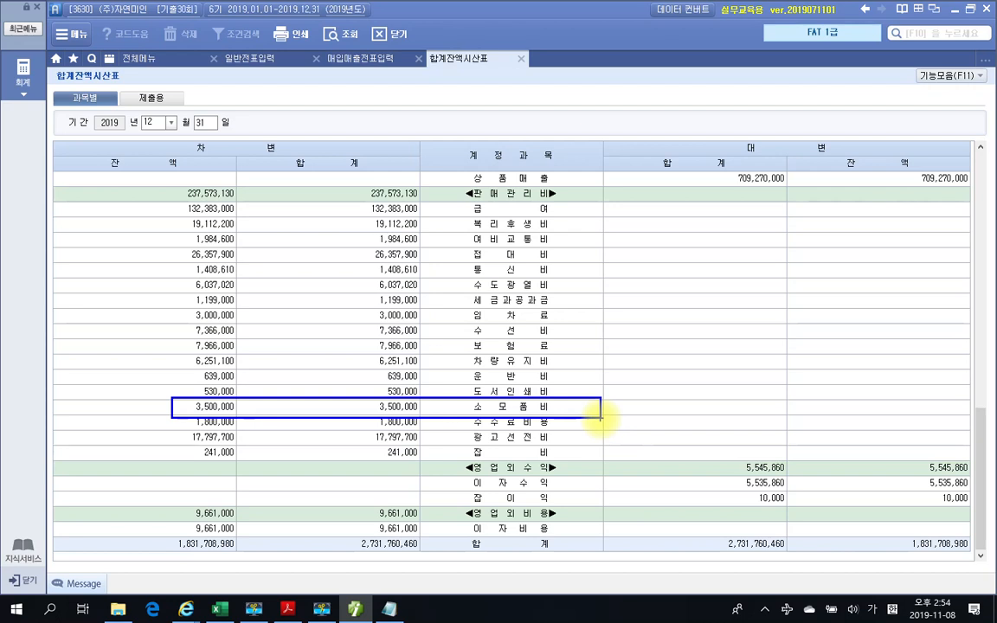
Step: Handwrite the subtraction of 2,200,000 beside the framed 소모품비 balance
left_click_drag(161, 400, 152, 424)
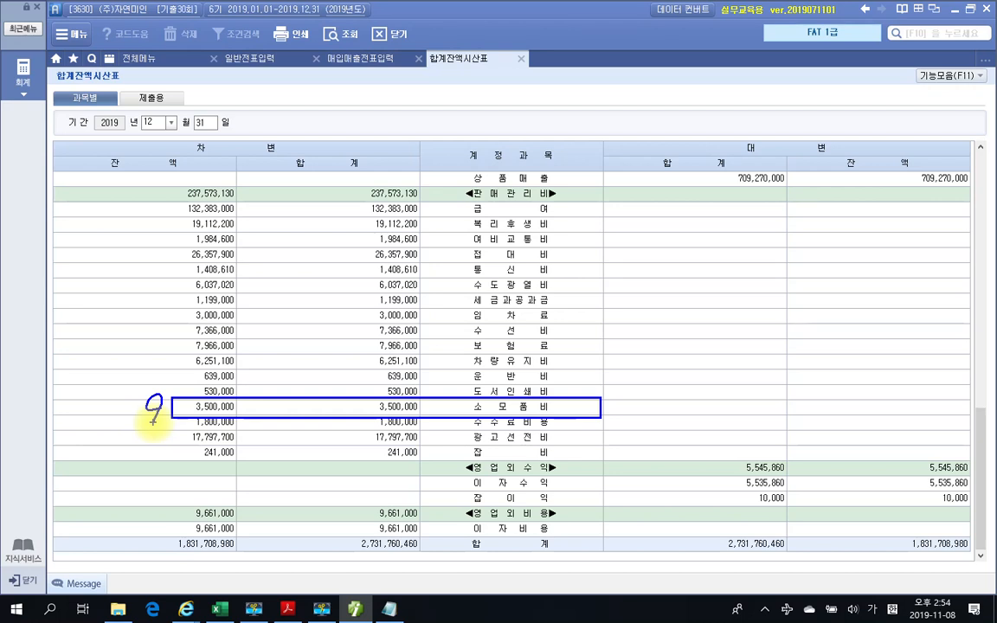
left_click_drag(244, 393, 271, 374)
left_click_drag(289, 348, 316, 368)
left_click_drag(322, 355, 322, 381)
mouse_move(325, 334)
left_mouse_down()
mouse_move(359, 346)
mouse_move(403, 309)
left_mouse_up()
left_click_drag(419, 324, 422, 335)
left_click_drag(431, 296, 465, 282)
mouse_move(367, 313)
left_mouse_down()
mouse_move(383, 328)
mouse_move(364, 310)
left_mouse_up()
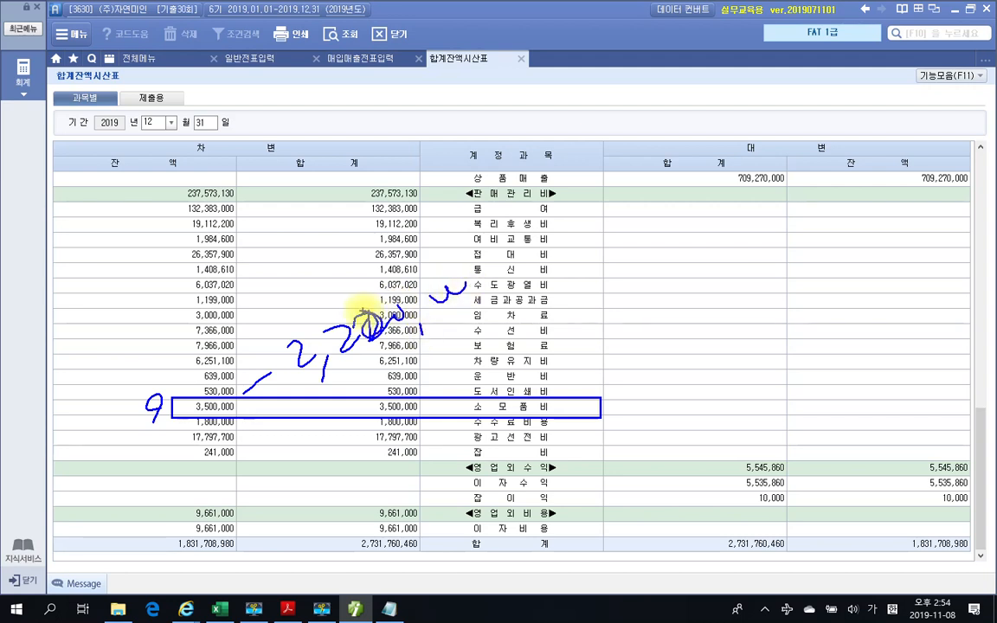
Step: Handwrite the difference 1,300,000, outline it with the note 자산 below, and clear all annotations
left_click_drag(622, 278, 609, 334)
left_click_drag(648, 328, 646, 349)
mouse_move(693, 278)
left_mouse_down()
mouse_move(686, 320)
mouse_move(716, 276)
mouse_move(757, 257)
left_mouse_up()
left_click_drag(789, 291, 787, 313)
left_click_drag(822, 247, 852, 228)
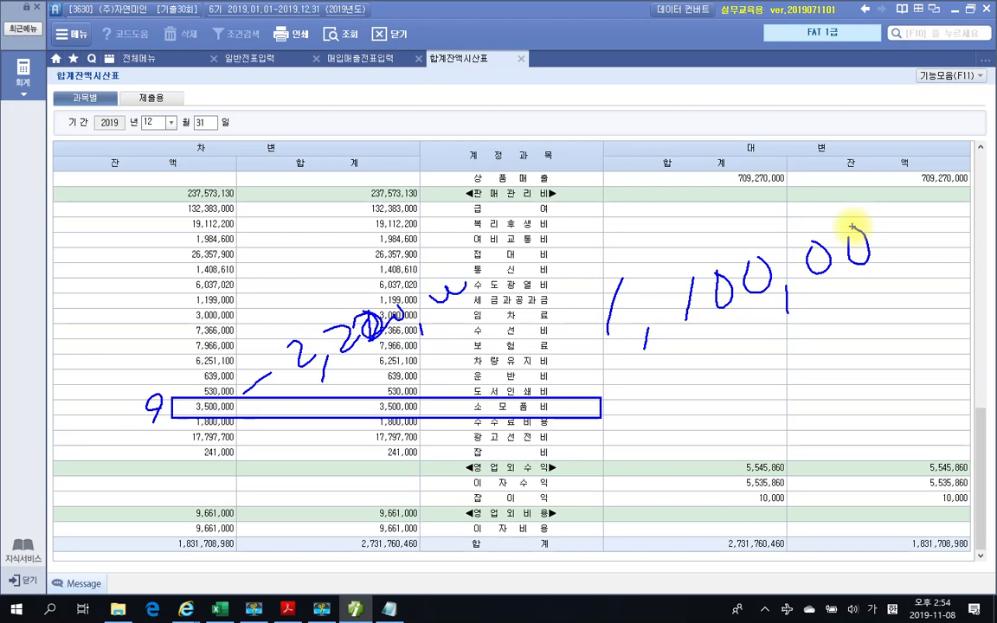
mouse_move(668, 279)
left_mouse_down()
mouse_move(701, 340)
mouse_move(691, 353)
left_mouse_up()
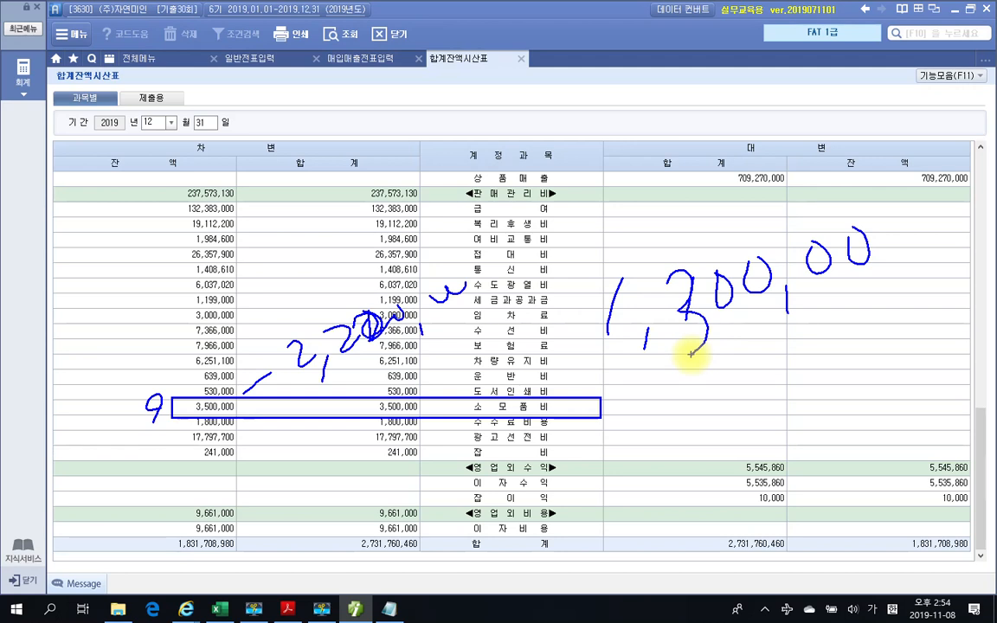
mouse_move(564, 253)
left_mouse_down()
mouse_move(683, 399)
mouse_move(901, 283)
mouse_move(857, 141)
mouse_move(895, 302)
left_mouse_up()
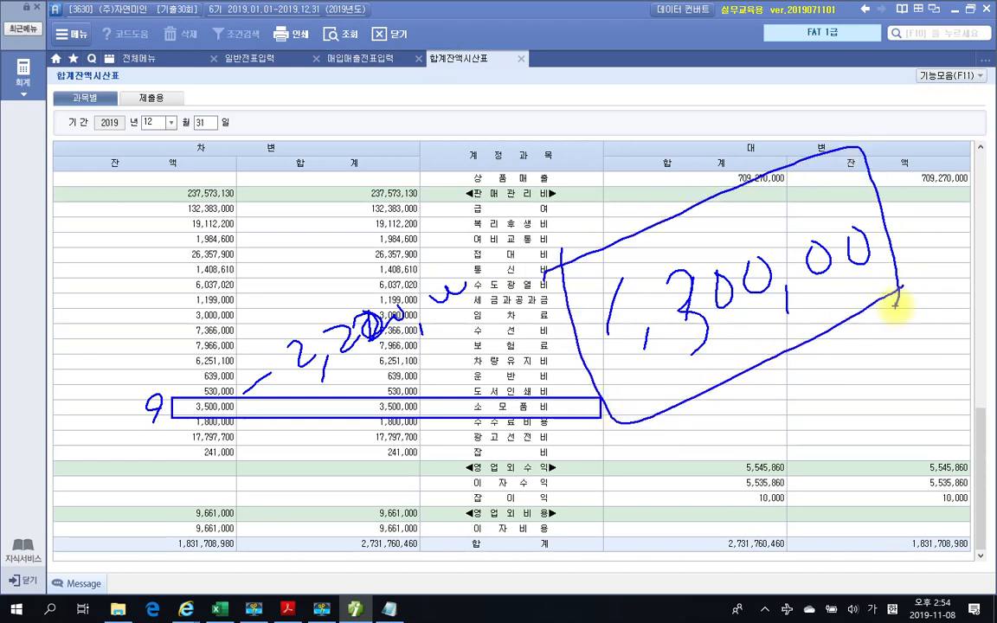
mouse_move(692, 425)
left_mouse_down()
mouse_move(701, 406)
mouse_move(734, 401)
mouse_move(822, 402)
mouse_move(852, 429)
mouse_move(861, 457)
left_mouse_up()
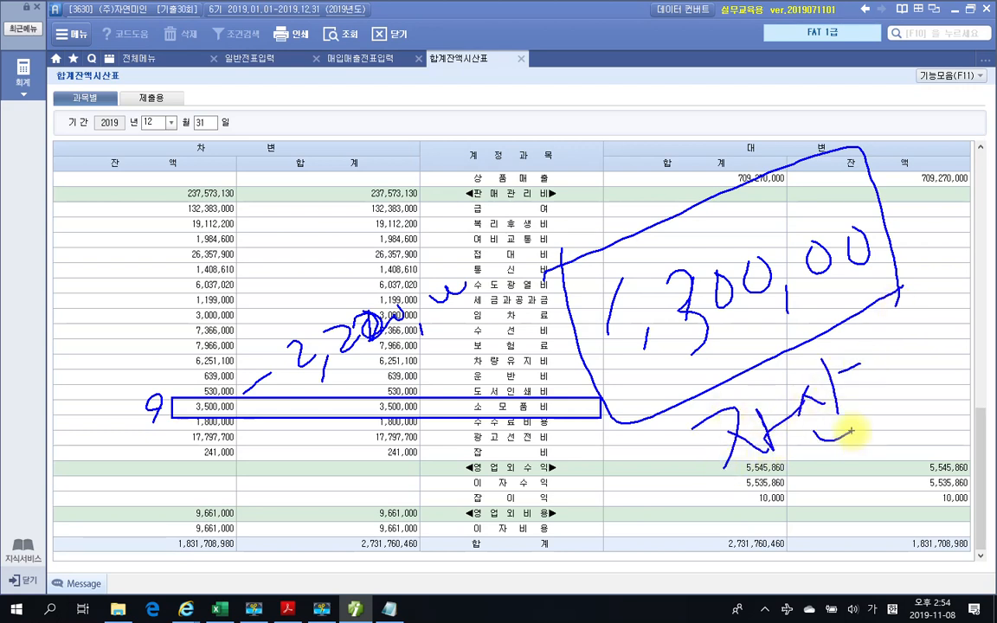
key("Escape")
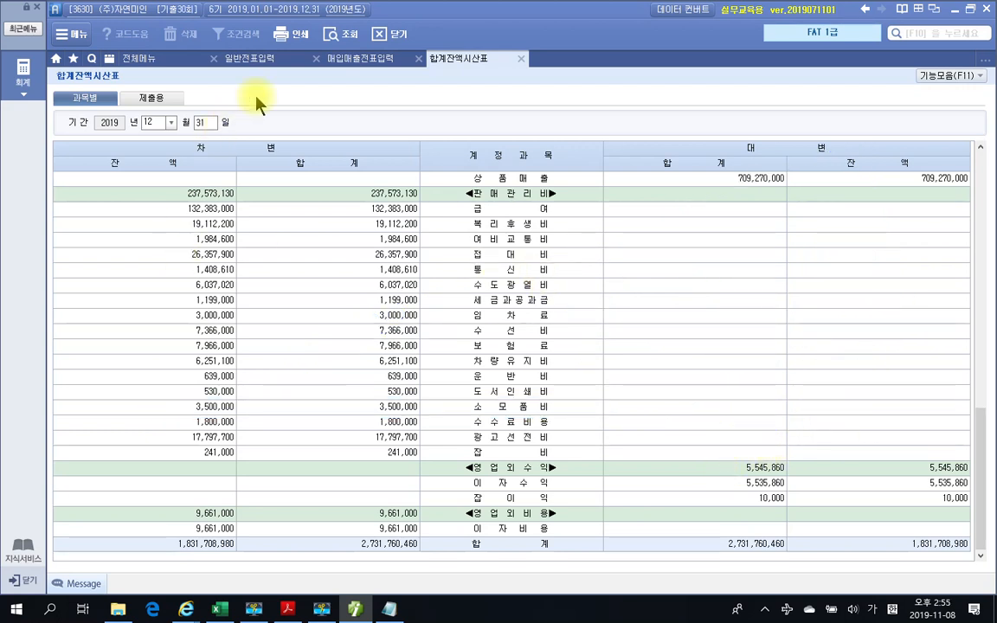
Step: Return to 일반전표입력 and set the voucher date to December 31
left_click(250, 58)
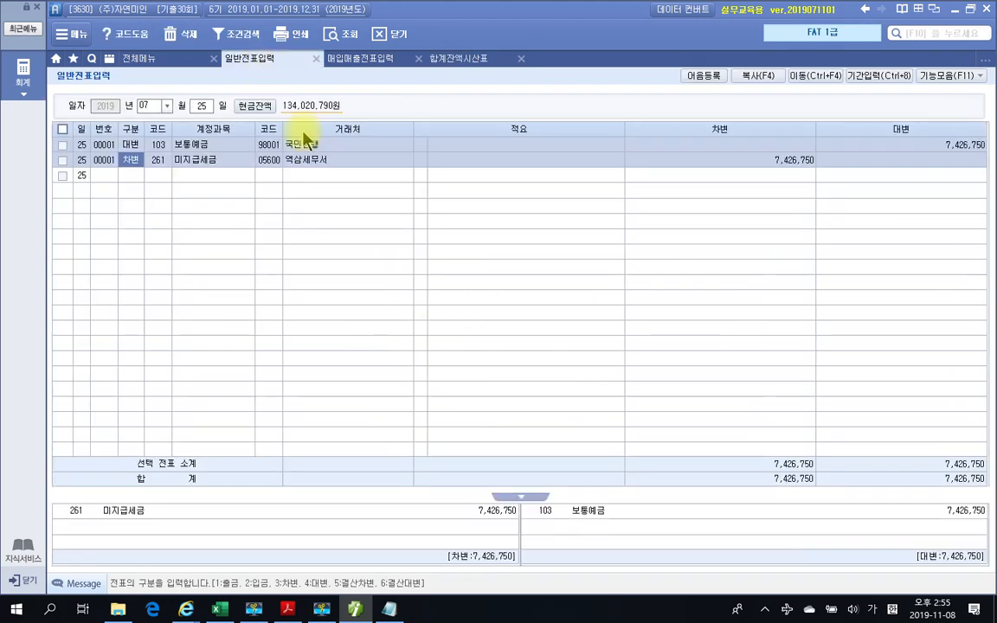
left_click(149, 105)
type("12")
key("Return")
type("31")
key("Return")
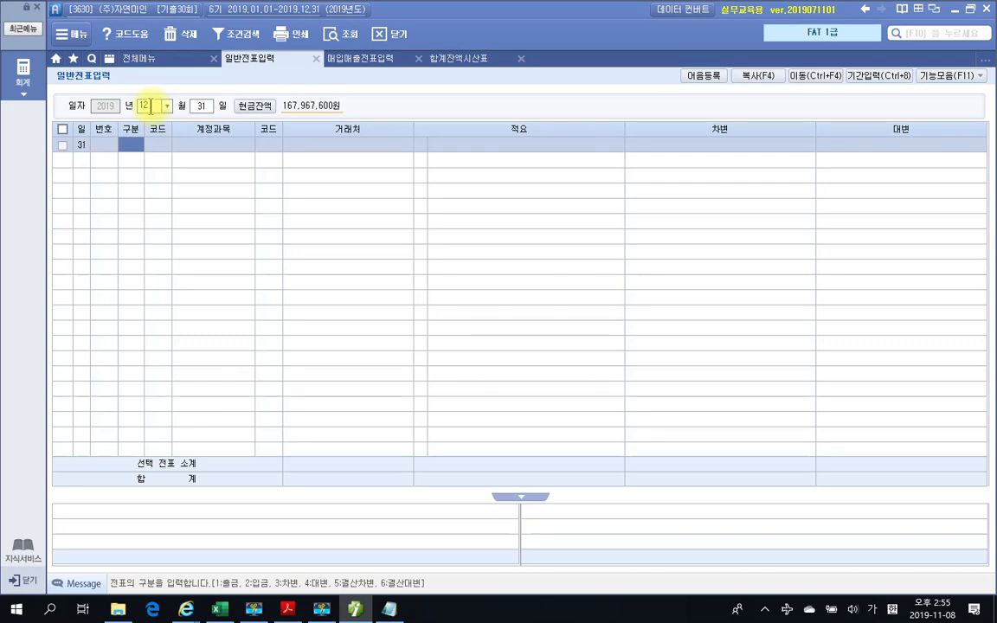
Step: Enter a 차변 line for account 172 소모품 with an amount of 1,300,000
type("3")
key("Return")
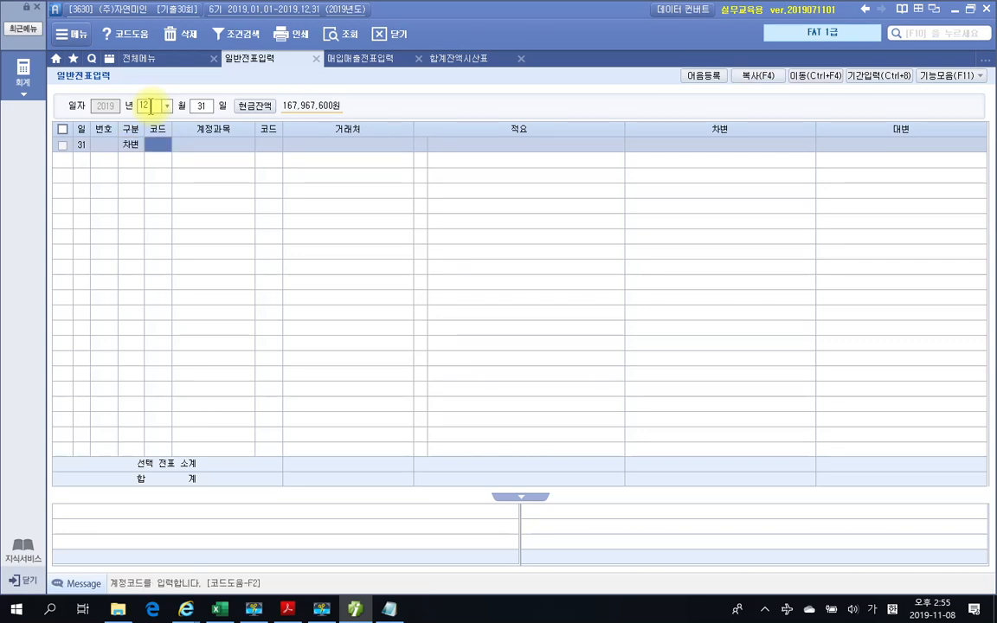
type("소모")
key("Return")
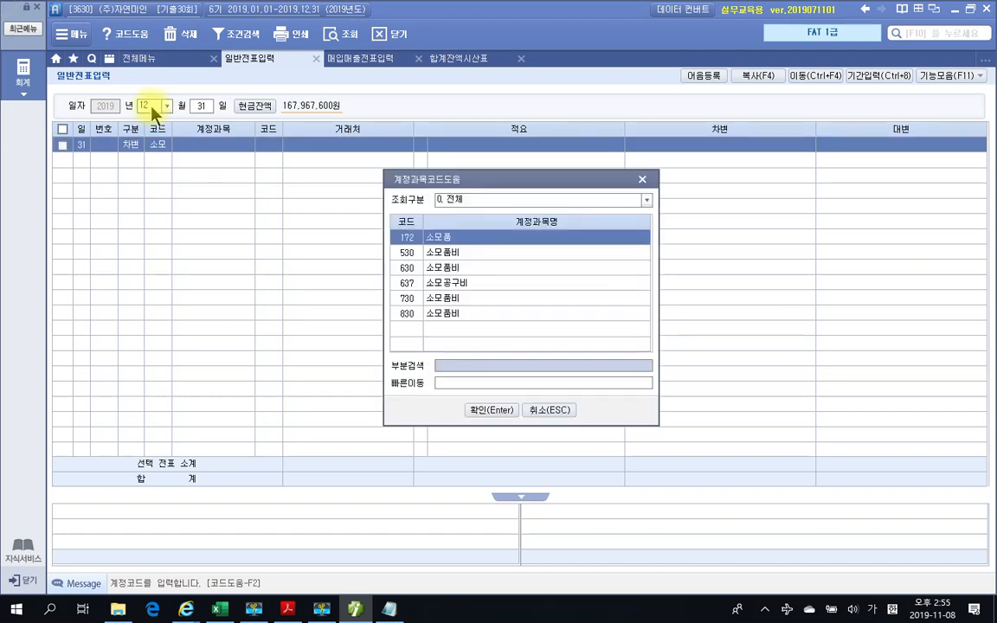
key("Return")
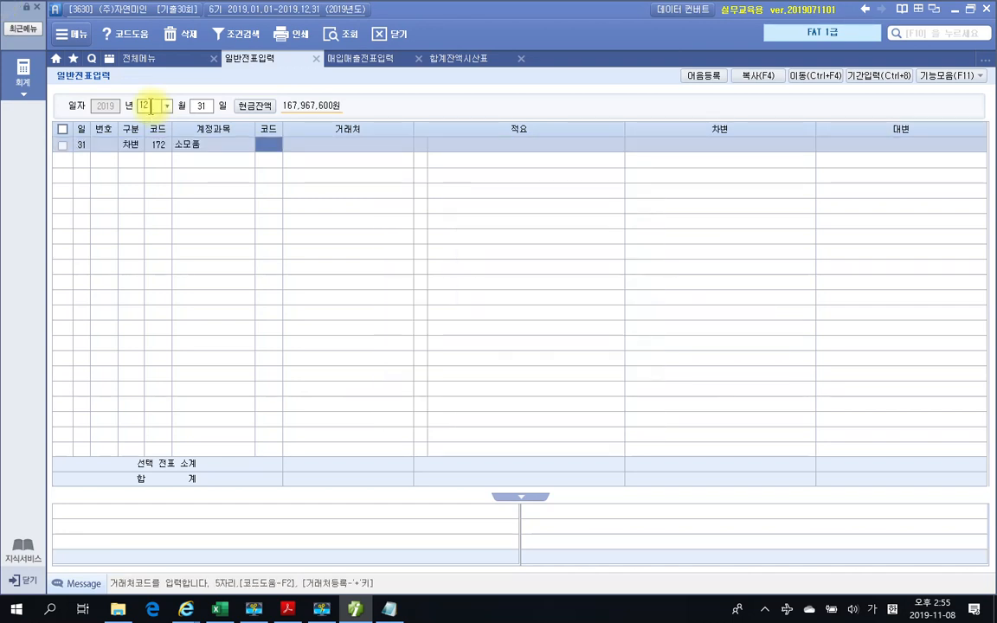
key("Return")
key("Return")
key("Return")
type("1300000")
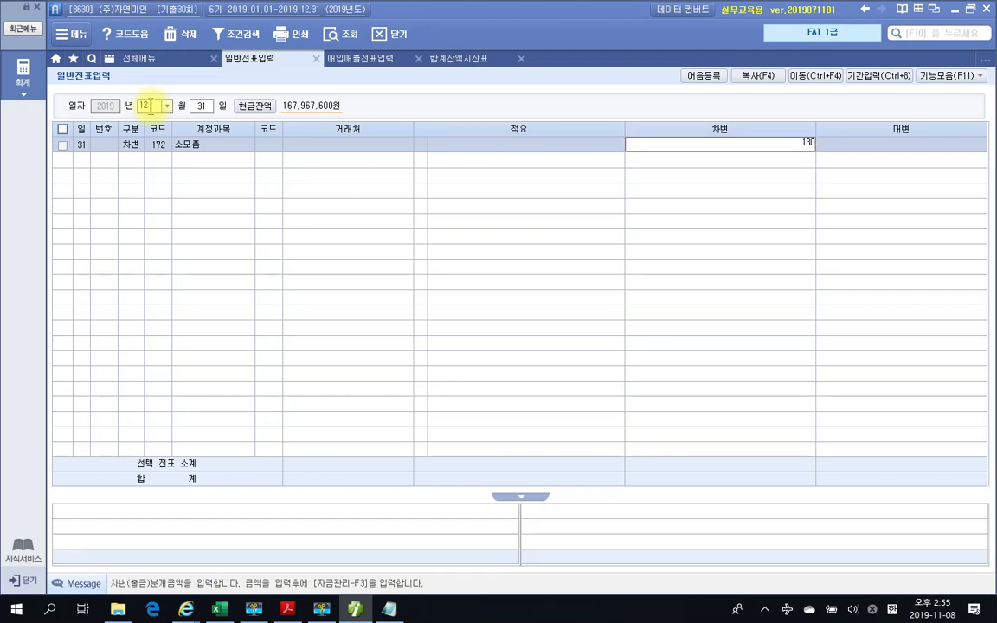
key("Return")
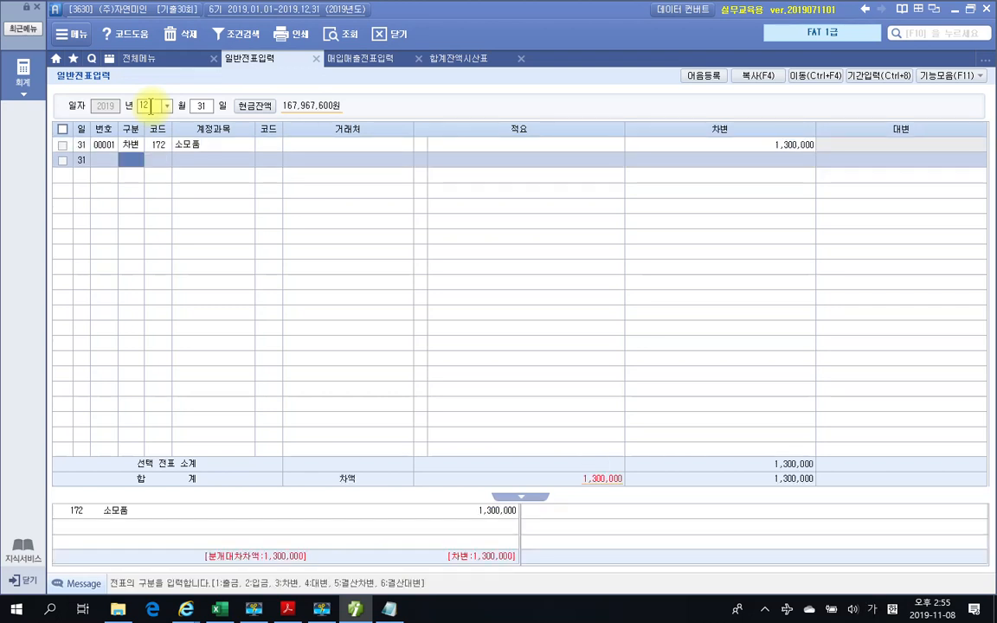
Step: Add a 대변 line to the December 31 voucher with account 830 소모품비
type("4")
key("Return")
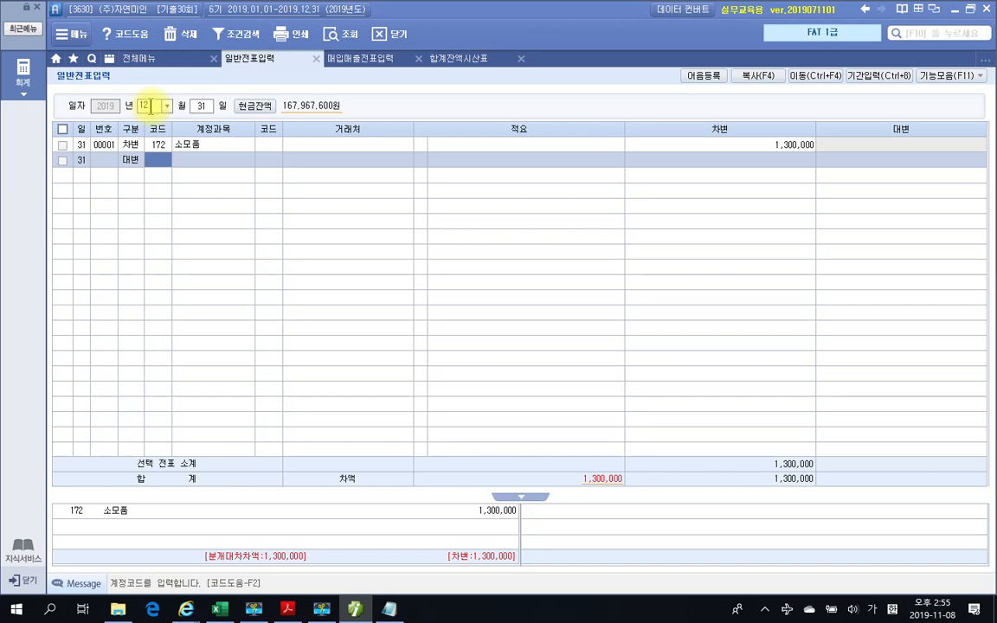
type("소모")
key("Return")
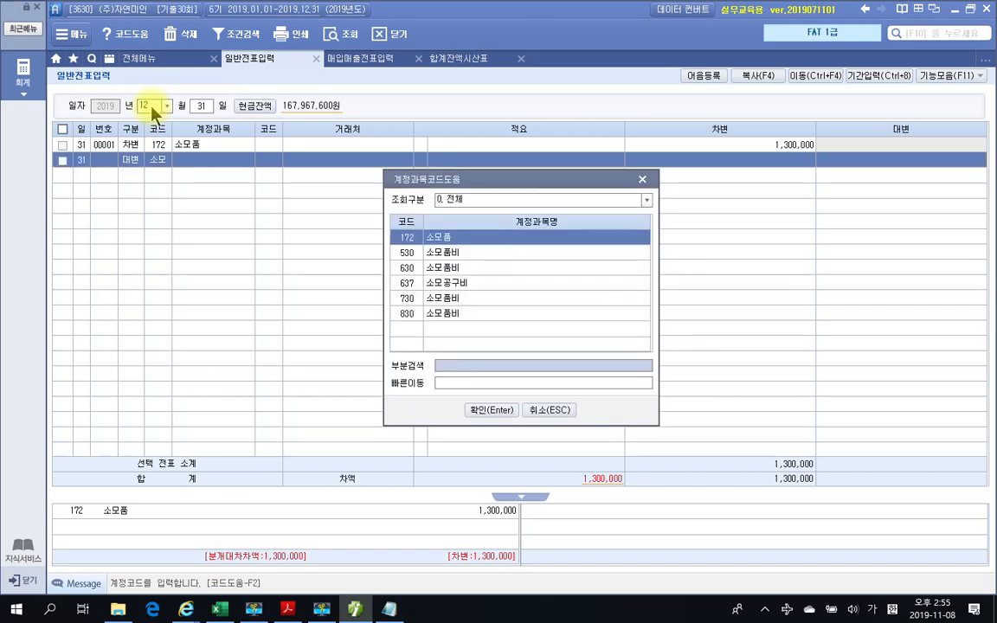
key("Down")
key("Down")
key("Down")
key("Down")
key("Down")
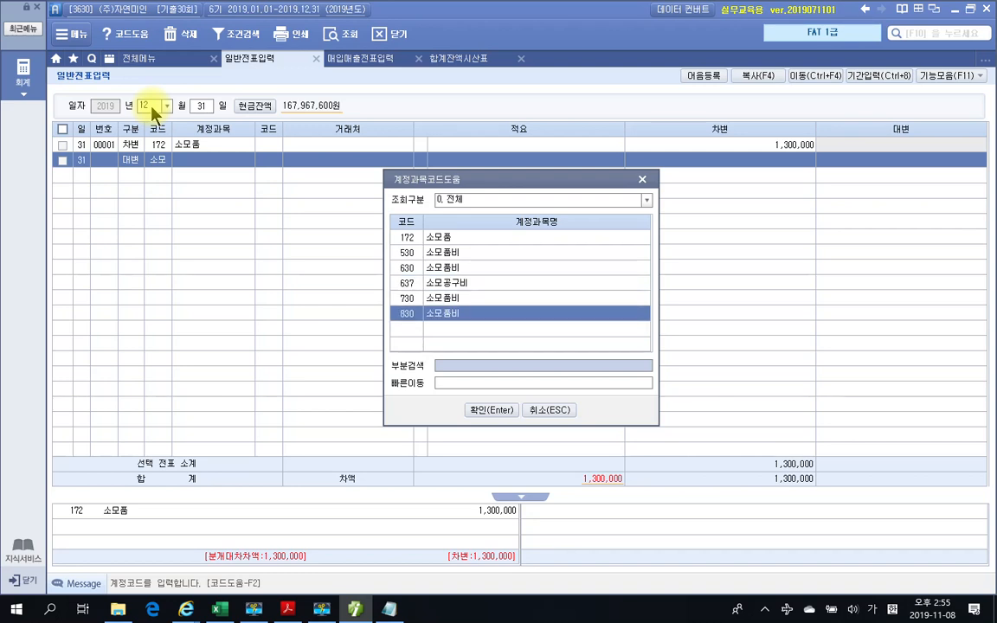
key("Return")
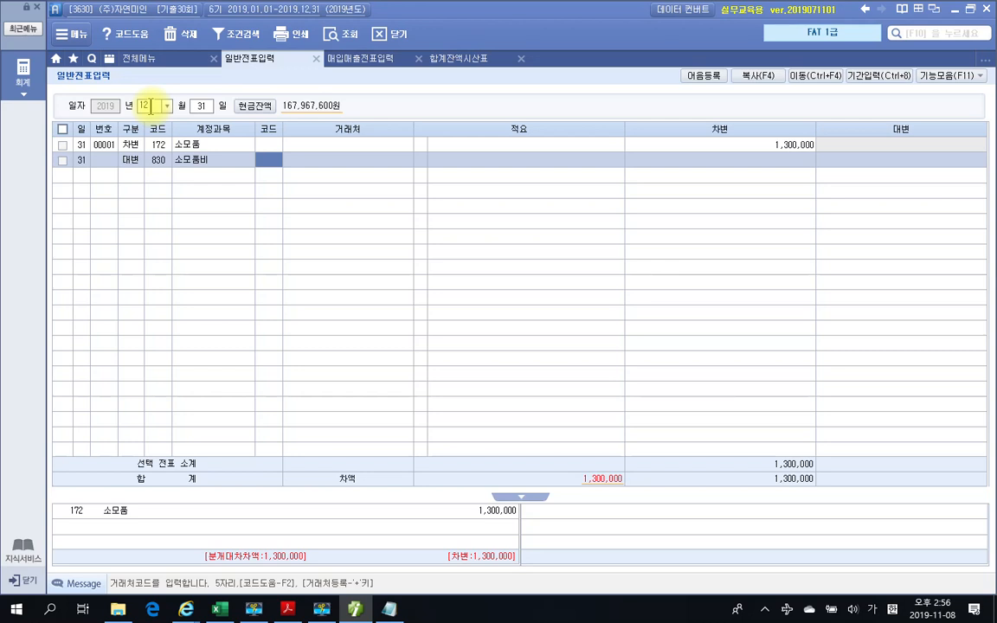
Step: Leave the 거래처 and 적요 blank and enter 1,300,000 as the credit amount of the 소모품비 line
key("Return")
key("Return")
key("Return")
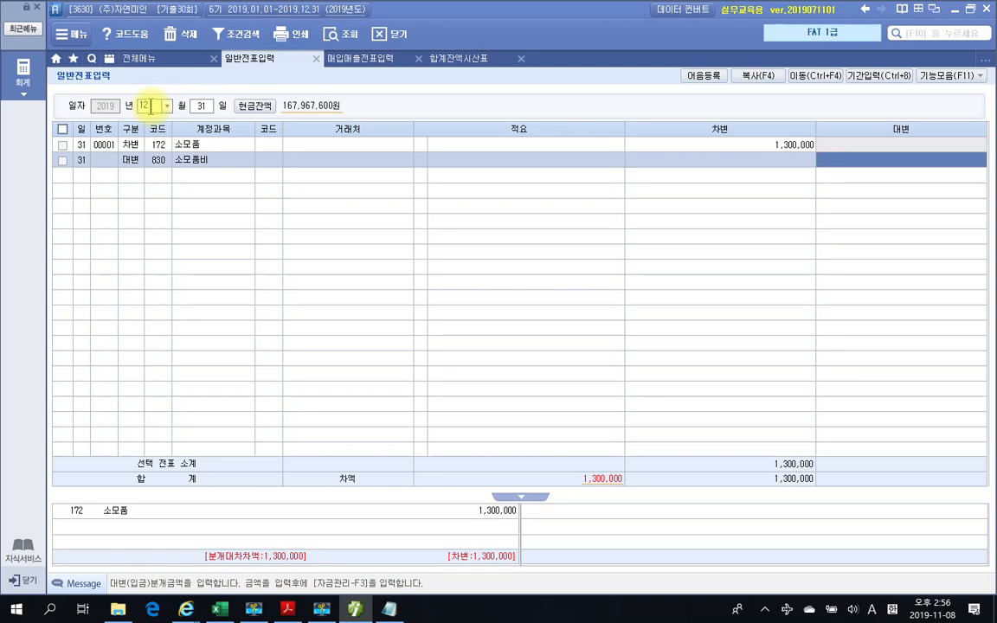
type("1,300,000")
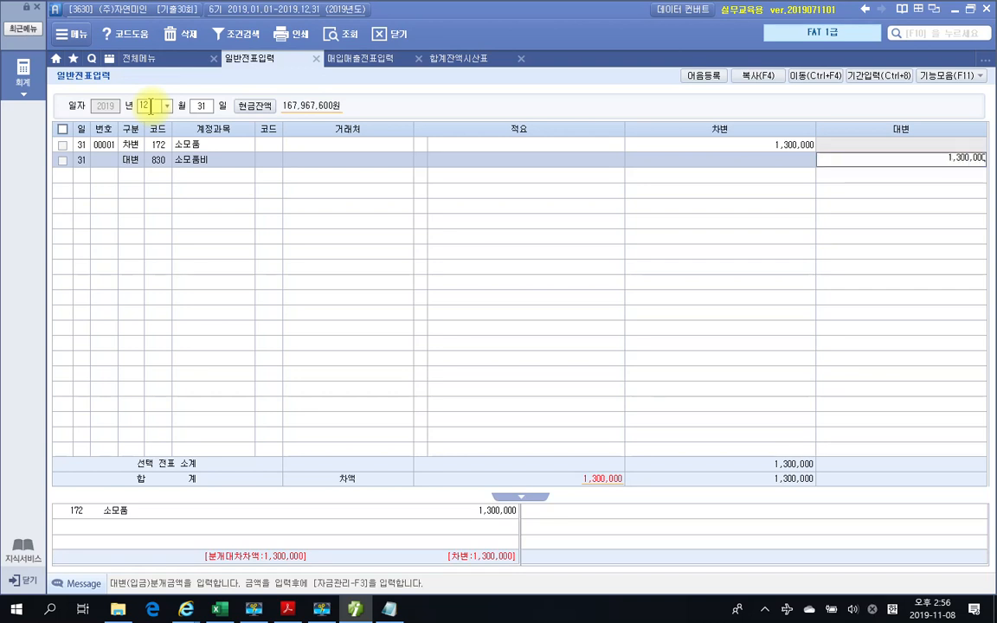
key("Return")
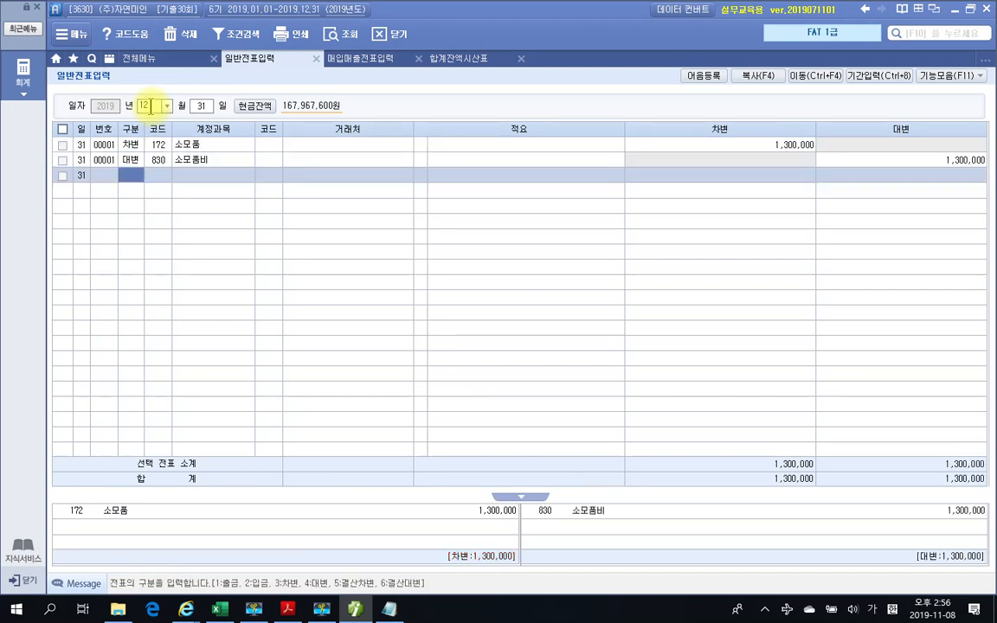
Step: Requery the 합계잔액시산표 and frame the debit balance and credit total of 소모품비
left_click(439, 61)
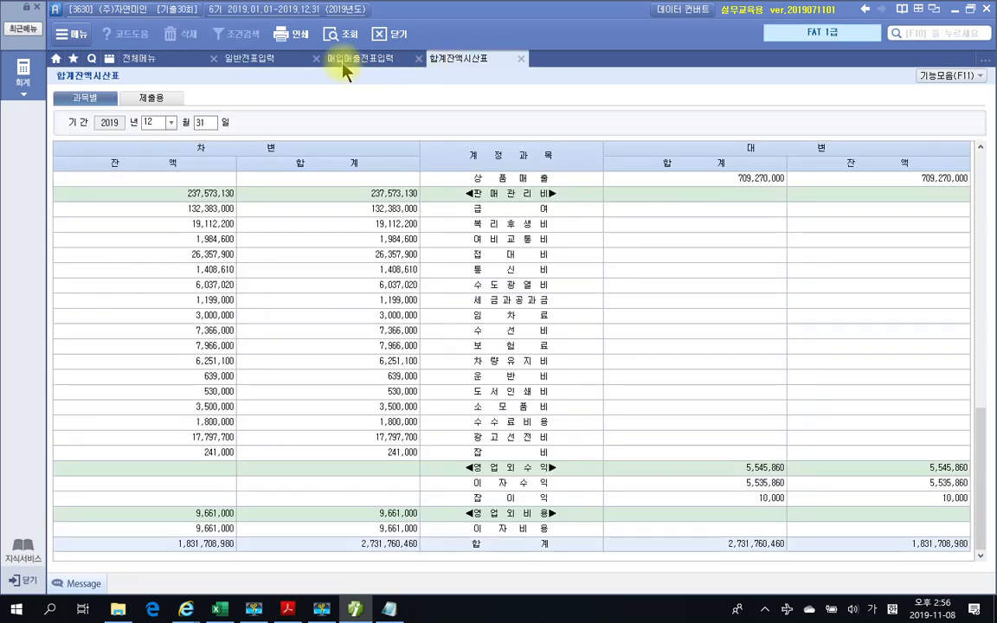
left_click(334, 33)
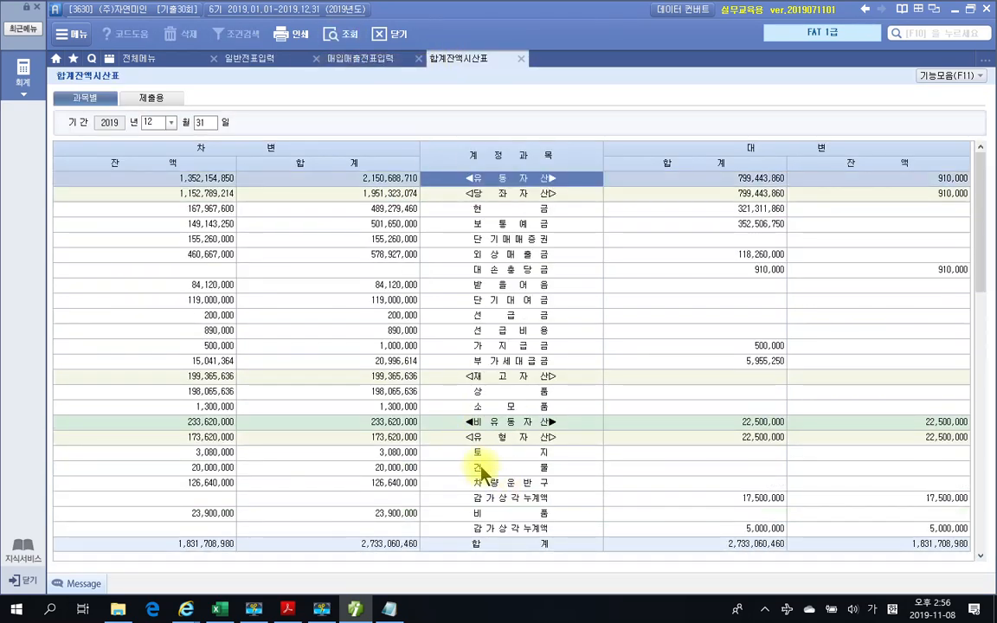
scroll(495, 424, "down", 10)
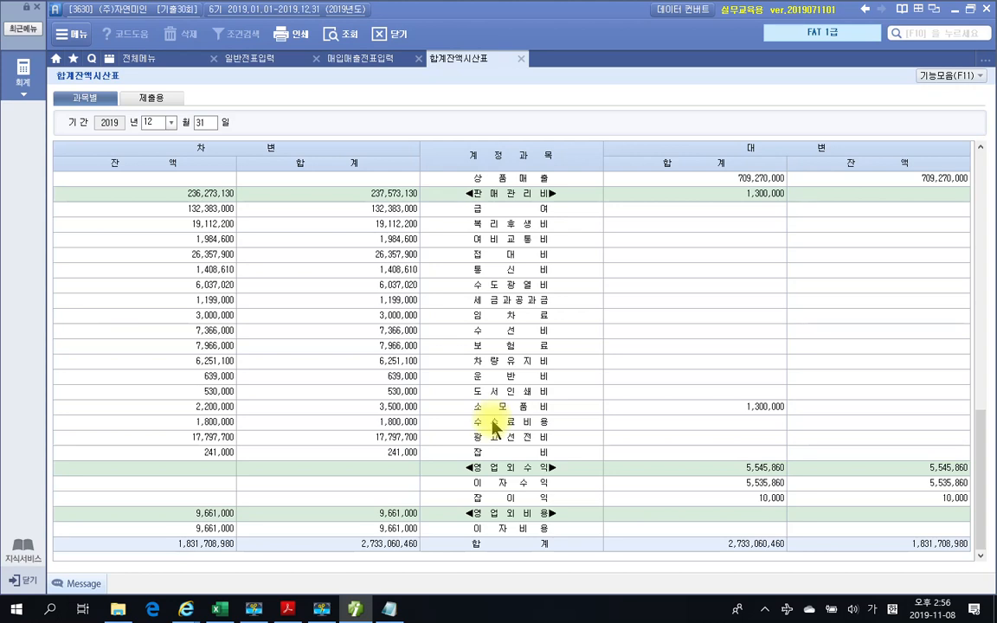
left_click(494, 413)
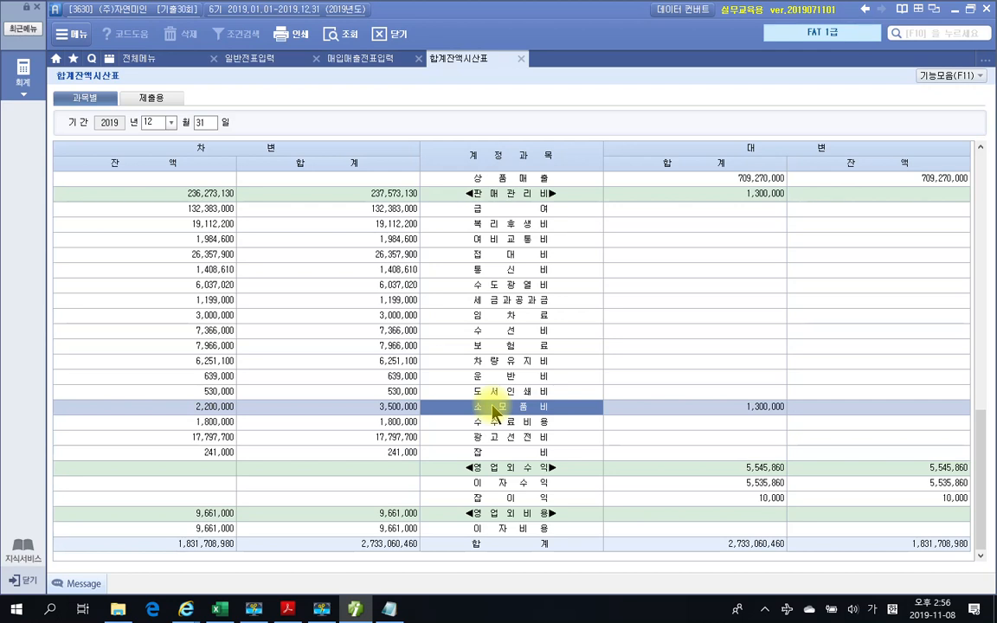
left_click_drag(159, 388, 252, 424)
left_click_drag(717, 389, 827, 420)
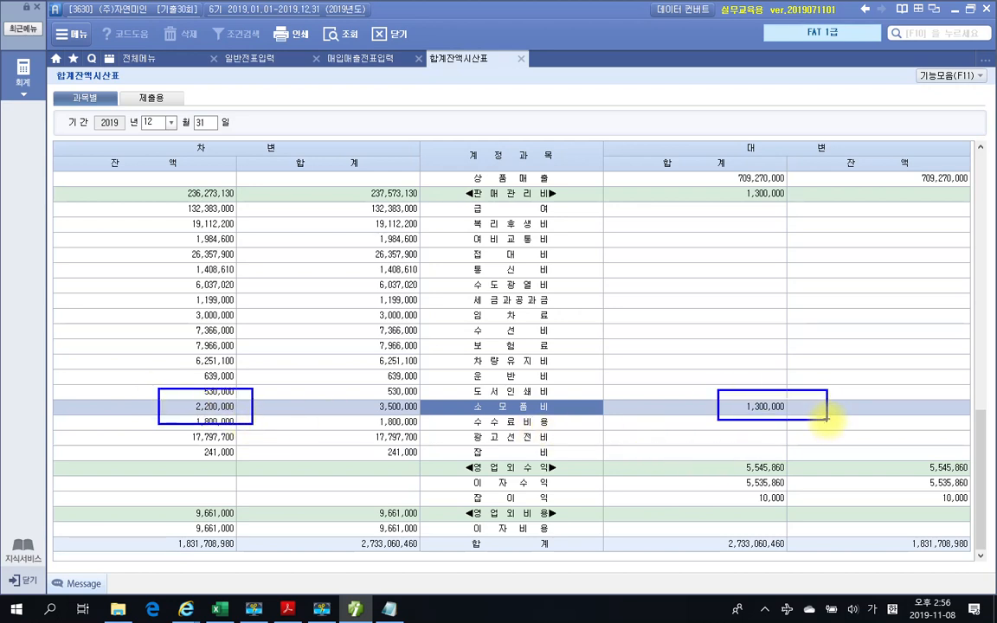
Step: Frame the 소모품 balance under 재고자산, underline its account name, and clear the annotations
scroll(422, 401, "up", 15)
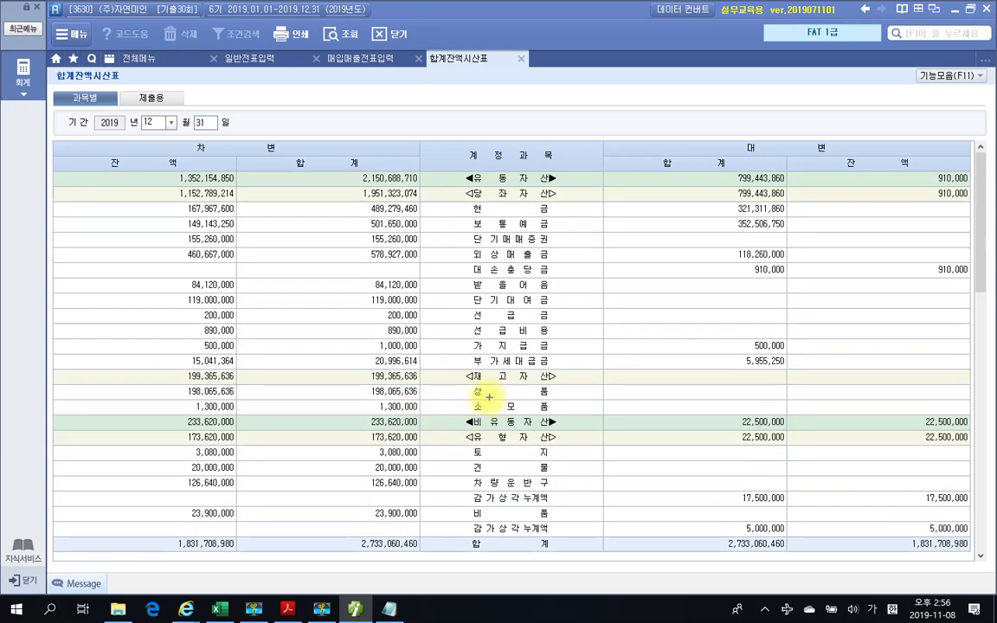
left_click_drag(178, 400, 251, 411)
left_click_drag(467, 418, 564, 418)
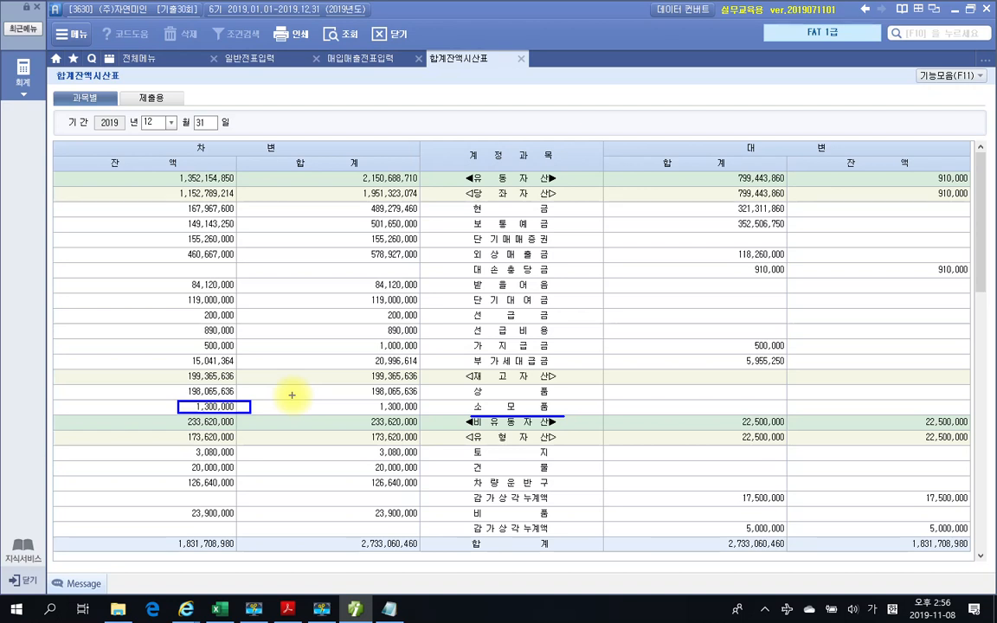
key("Escape")
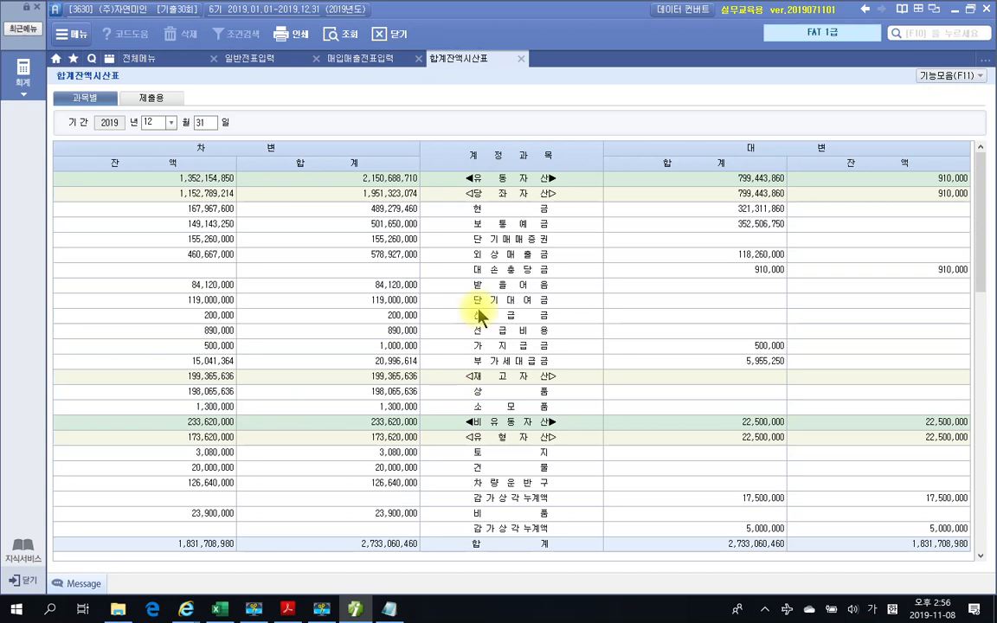
Step: Review the December 31 voucher in 일반전표입력 and switch to Adobe Acrobat Reader to view the 문제 4 결산 task
left_click(251, 59)
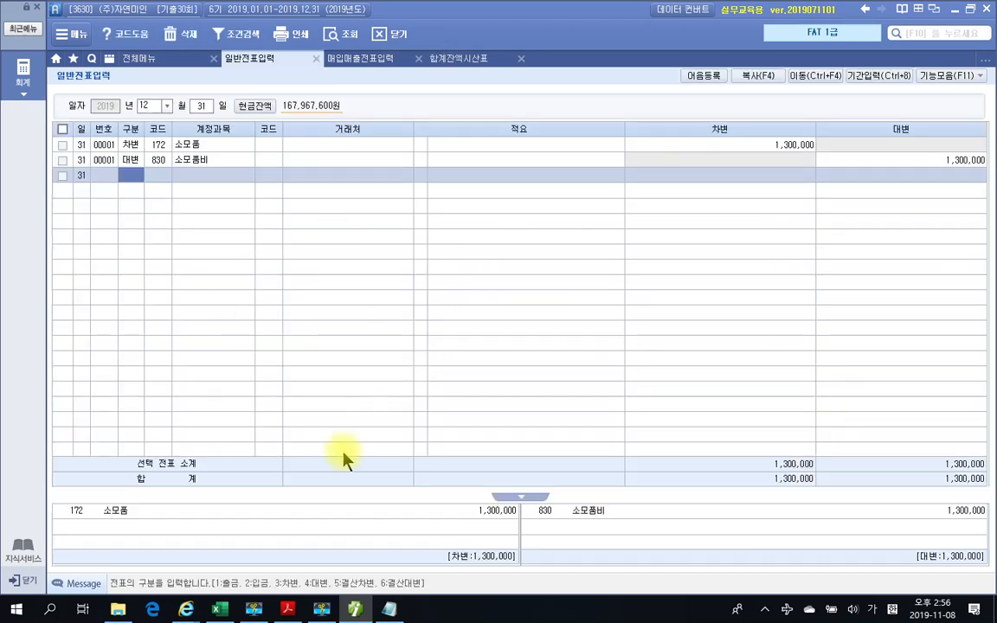
left_click(287, 609)
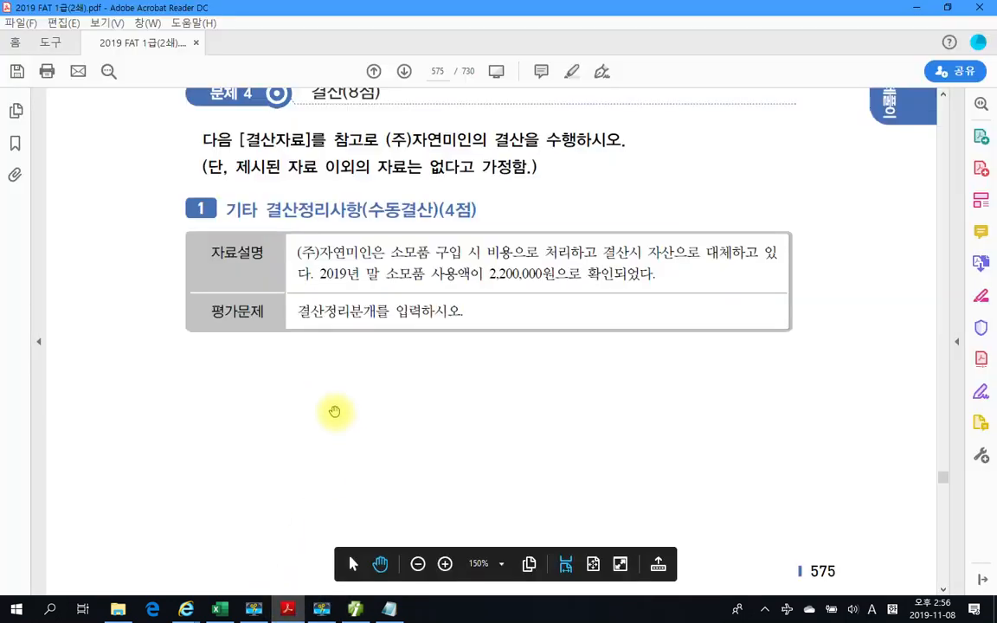
scroll(380, 402, "up", 2)
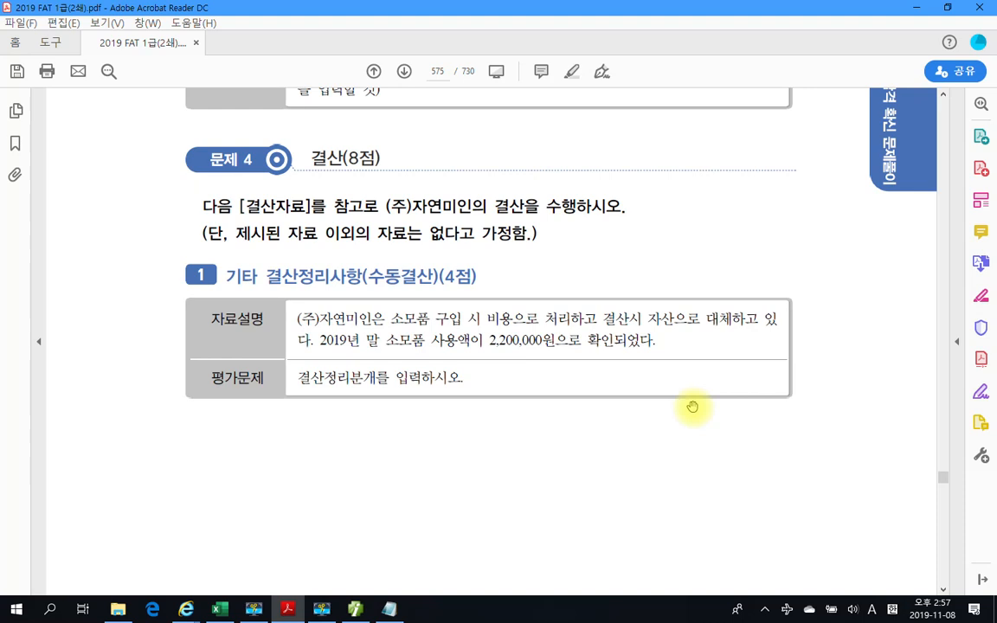
Step: Highlight the phrase "결산시 자산으로 대체하고" in the 자료설명 of the 수동결산 task
left_click_drag(602, 318, 759, 322)
right_click(718, 326)
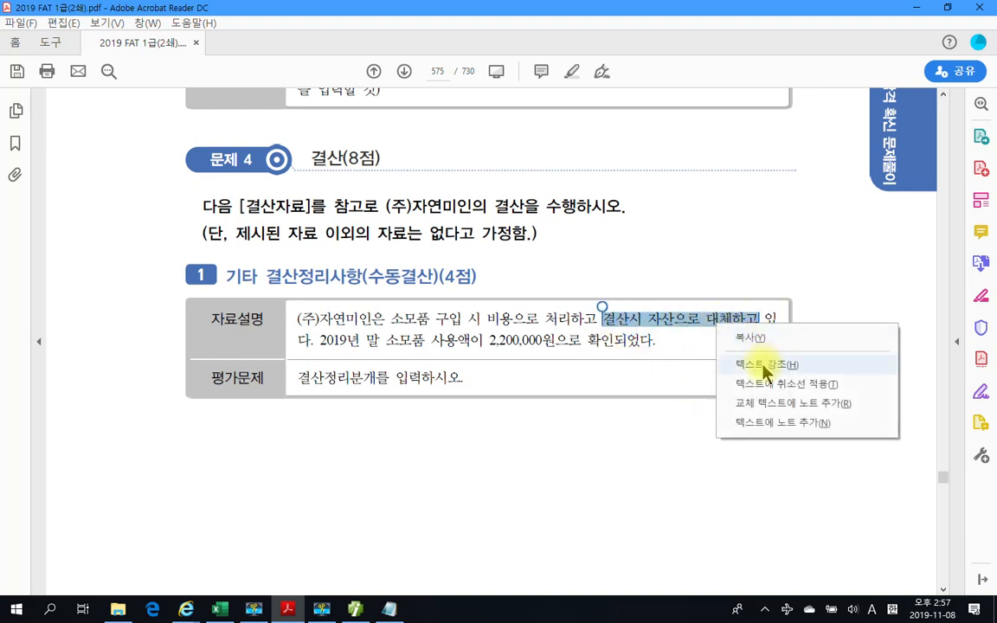
left_click(764, 366)
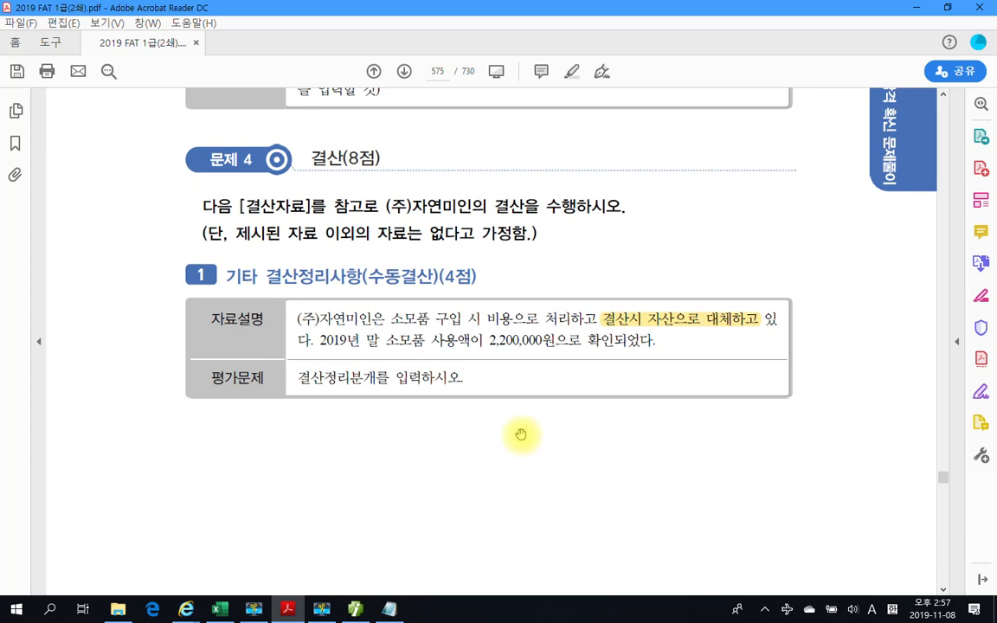
Step: View the 결산자료입력에 의한 자동결산 task, frame the word 자동결산 in its heading, and clear the frame
scroll(520, 434, "down", 7)
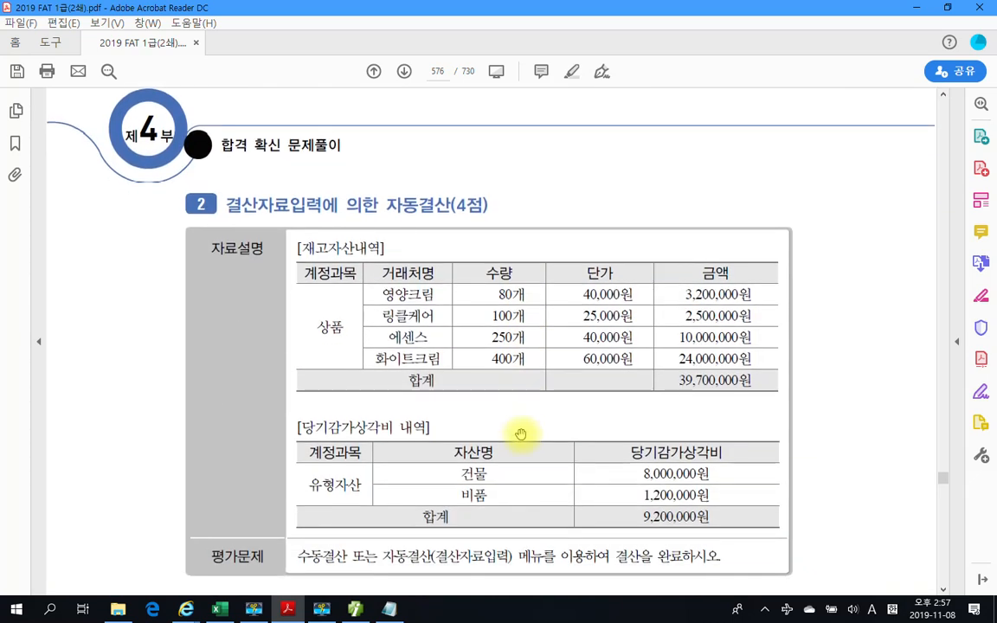
scroll(520, 434, "down", 2)
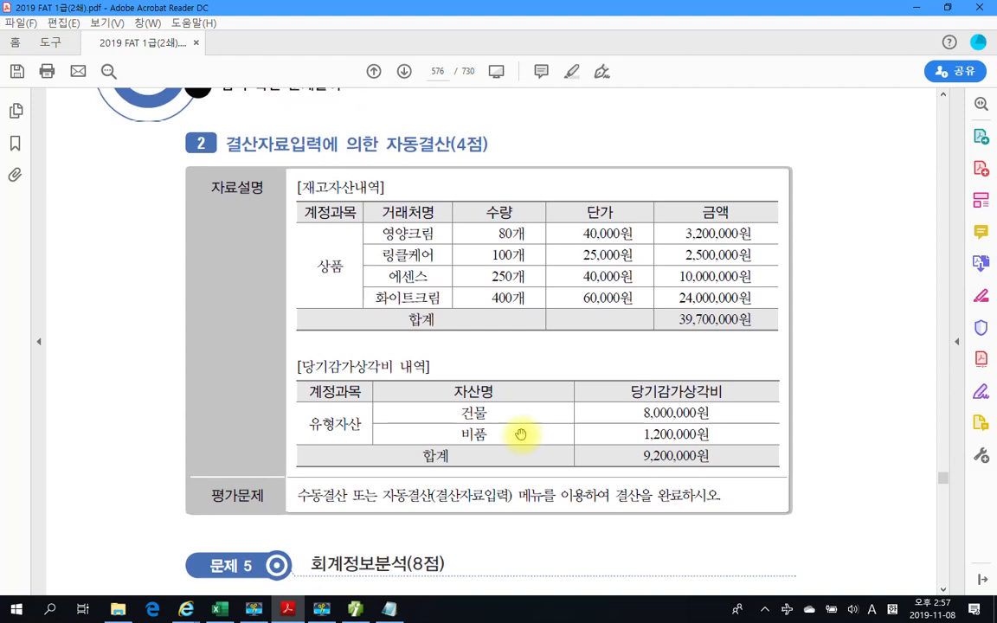
key("ctrl+2")
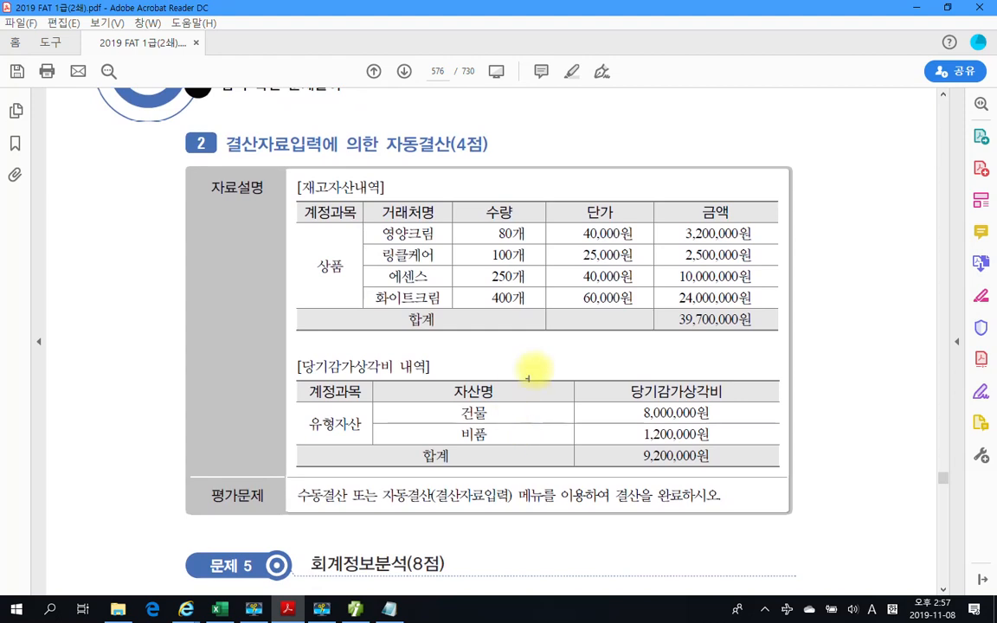
left_click_drag(387, 130, 440, 153)
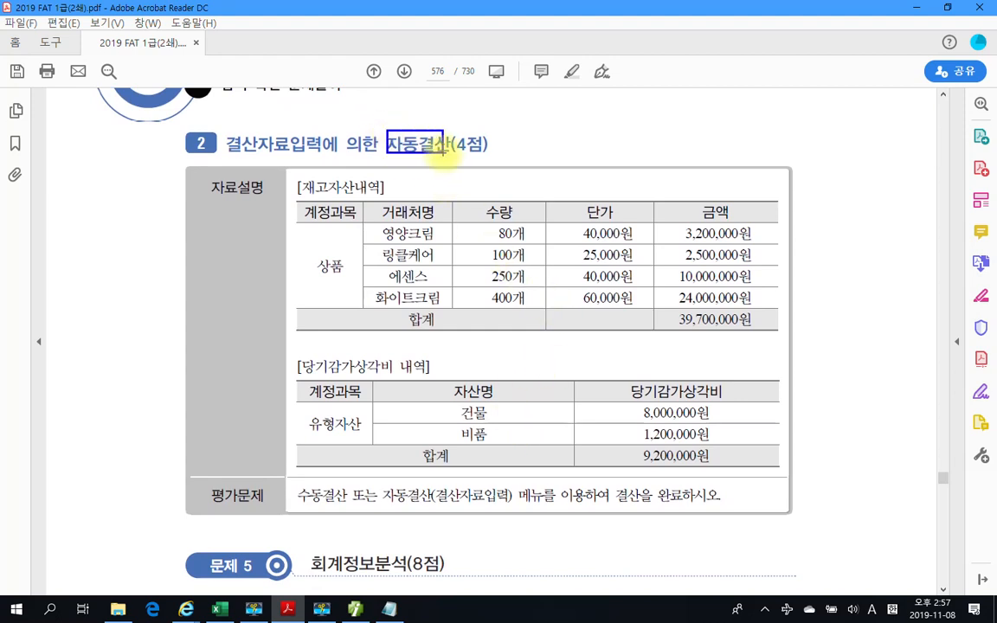
key("Escape")
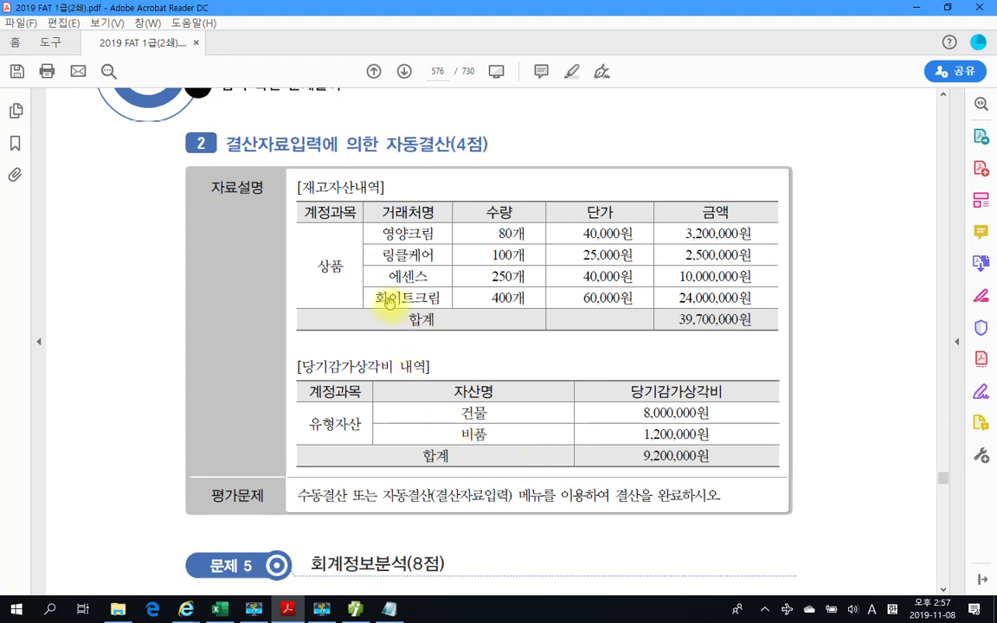
Step: Frame the 재고자산 total of 39,700,000원 and the 건물 and 비품 rows of the 당기감가상각비 table
scroll(363, 370, "down", 1)
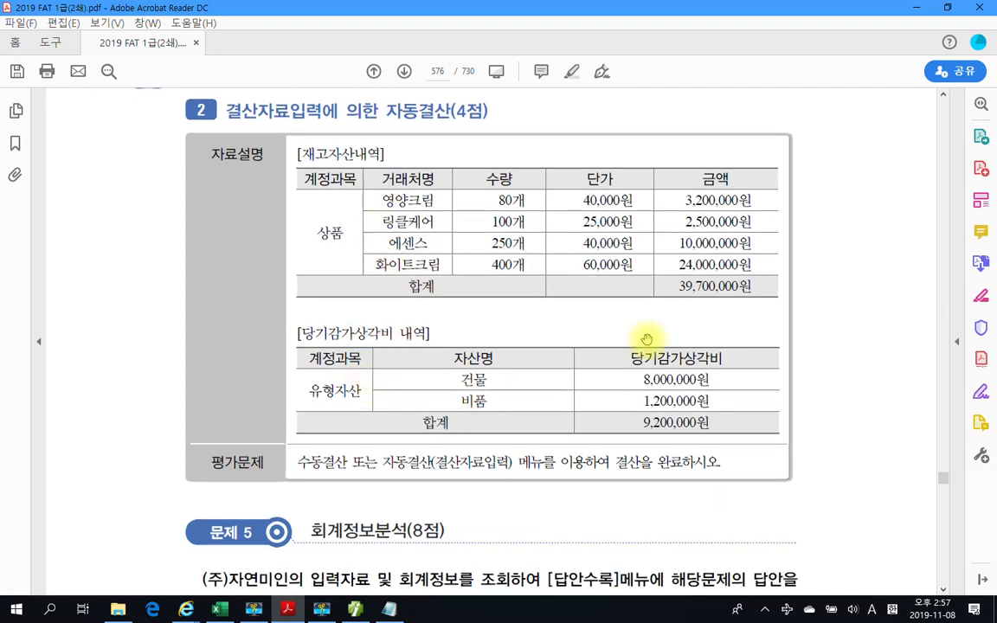
left_click_drag(670, 274, 756, 298)
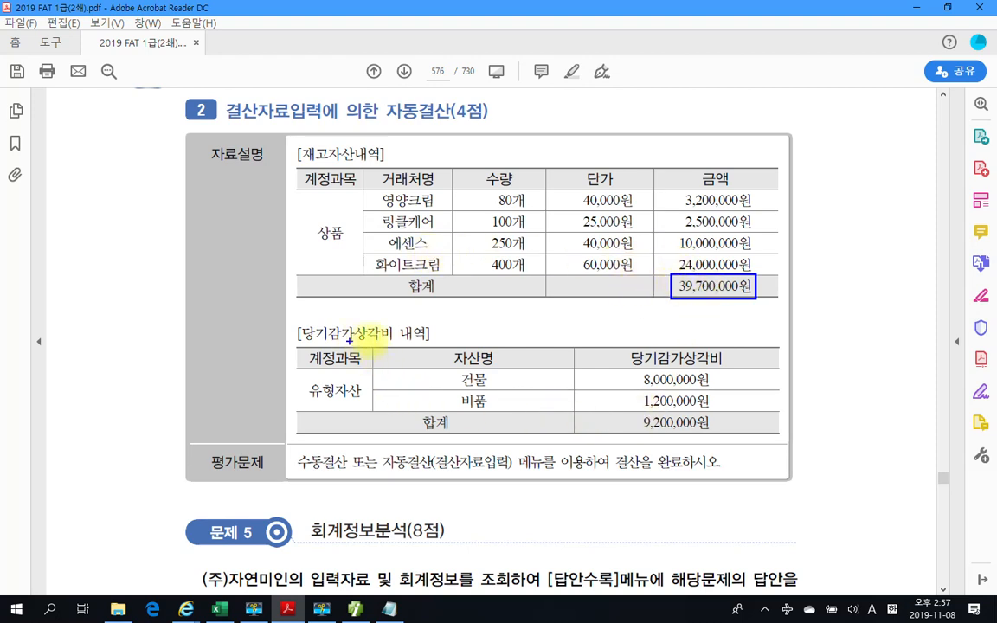
left_click_drag(454, 370, 717, 387)
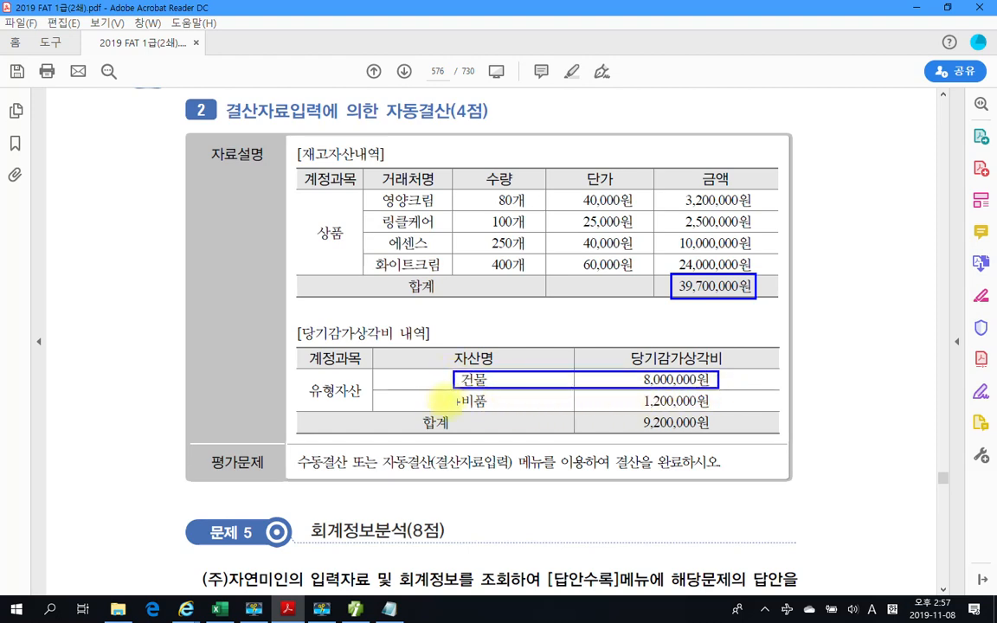
mouse_move(451, 392)
left_mouse_down()
mouse_move(493, 406)
mouse_move(725, 409)
left_mouse_up()
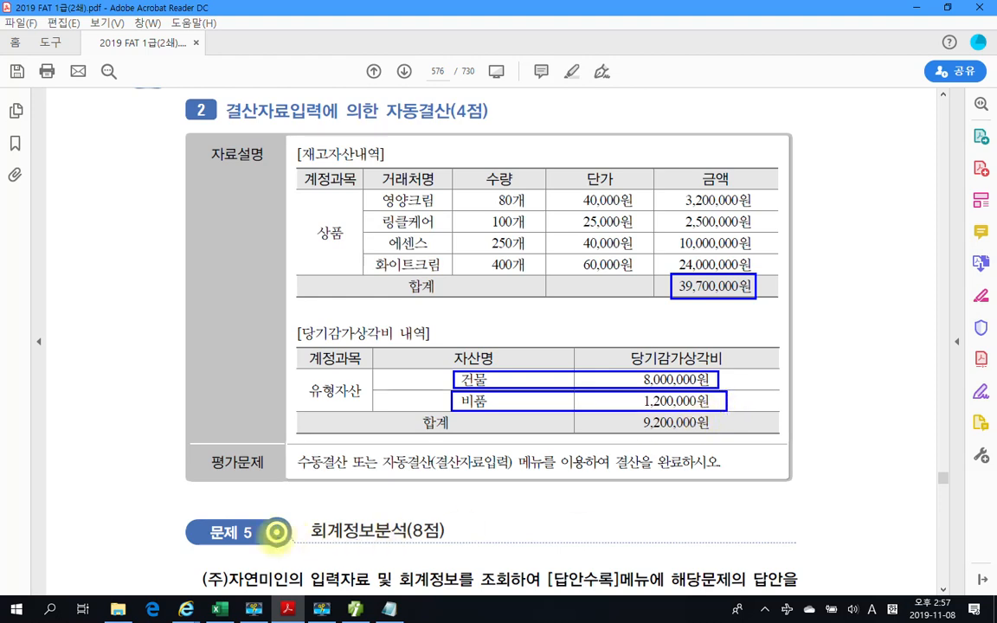
Step: Underline 수동결산 또는 자동결산 in the 평가문제, circle 자동결산, and tick the framed inventory and depreciation amounts
left_click_drag(299, 470, 412, 473)
left_click_drag(408, 471, 413, 472)
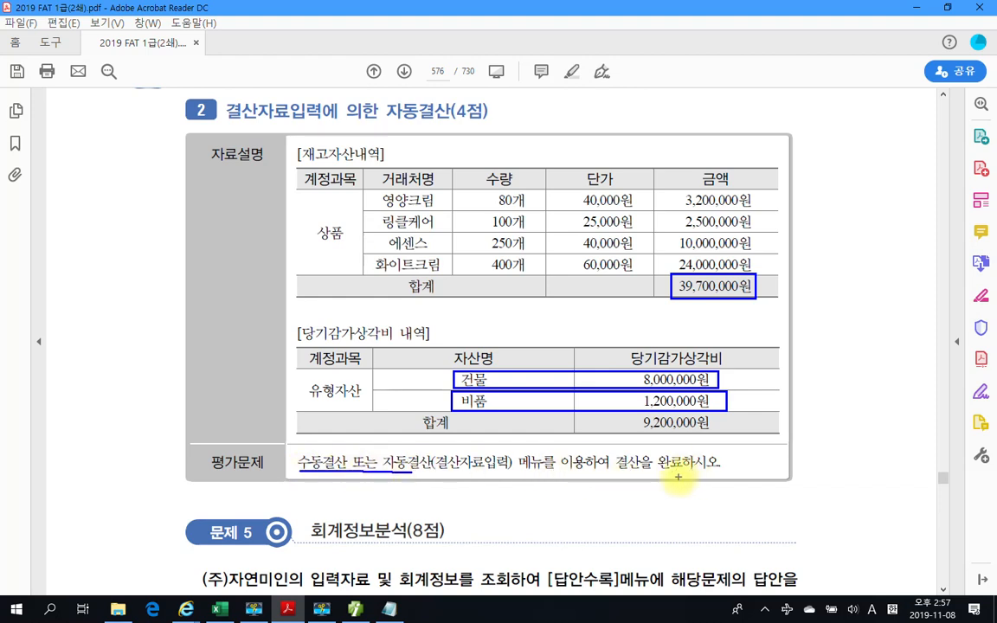
mouse_move(426, 451)
left_mouse_down()
mouse_move(381, 474)
mouse_move(430, 451)
left_mouse_up()
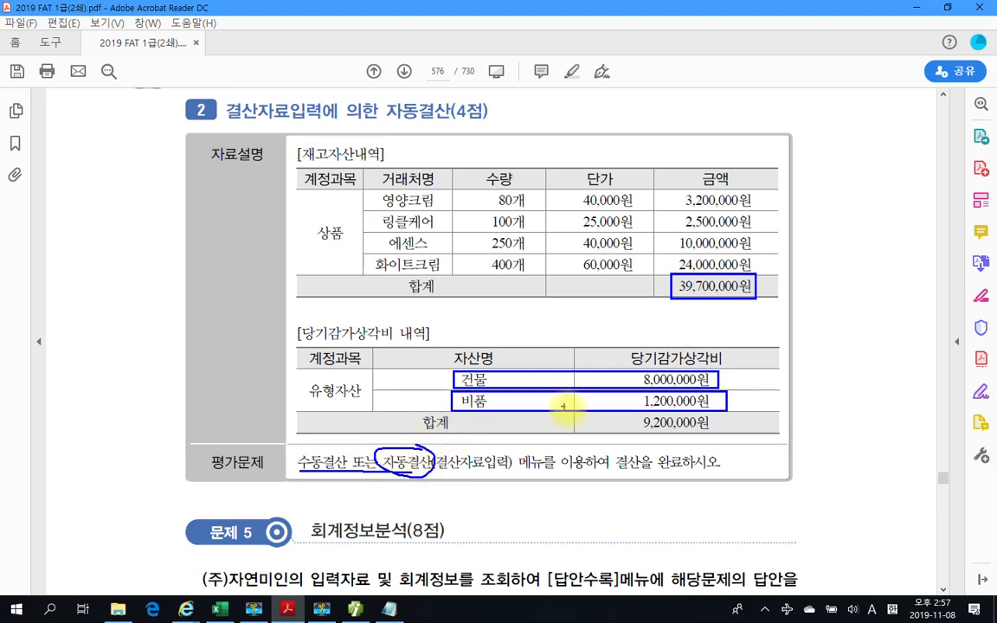
mouse_move(765, 274)
left_mouse_down()
mouse_move(771, 283)
mouse_move(786, 270)
left_mouse_up()
left_click_drag(731, 369, 766, 404)
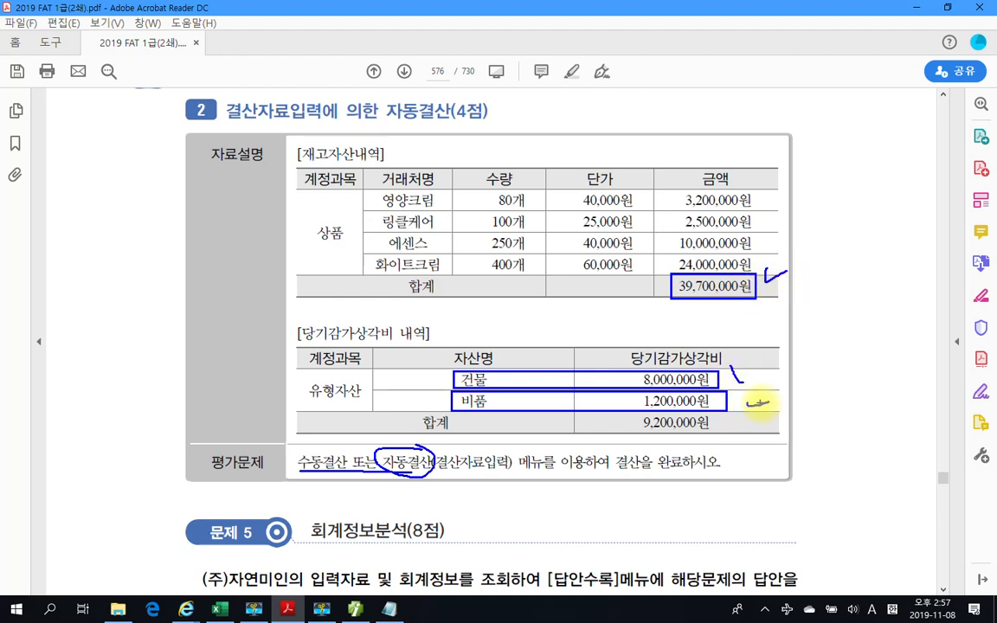
Step: Switch to the accounting program, open 결산자료입력 for months 01 to 12 of 2019, and accept 매출원가 및 경비선택 without entries
left_click(355, 609)
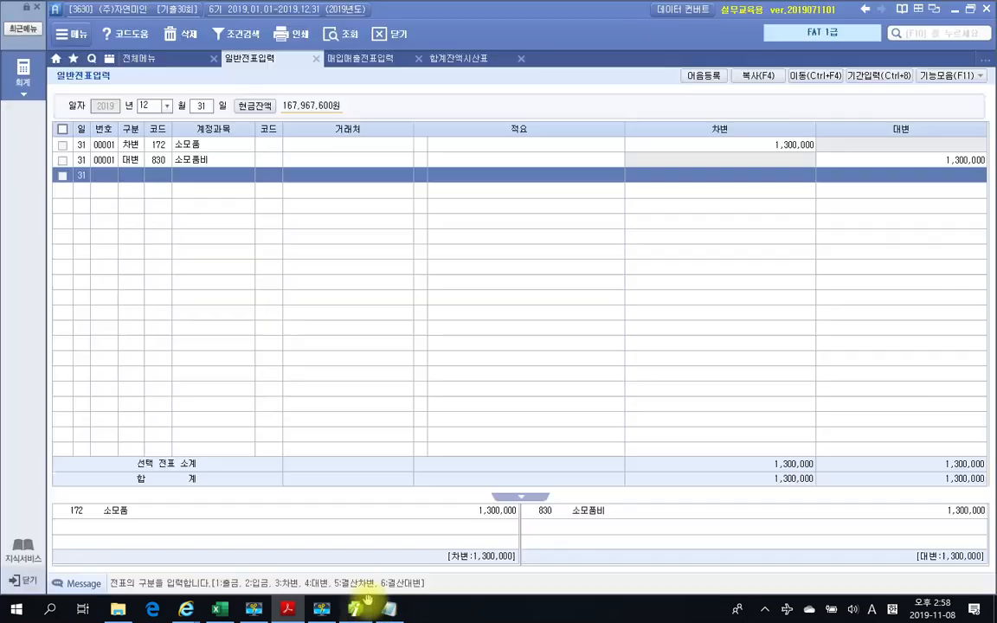
left_click(164, 61)
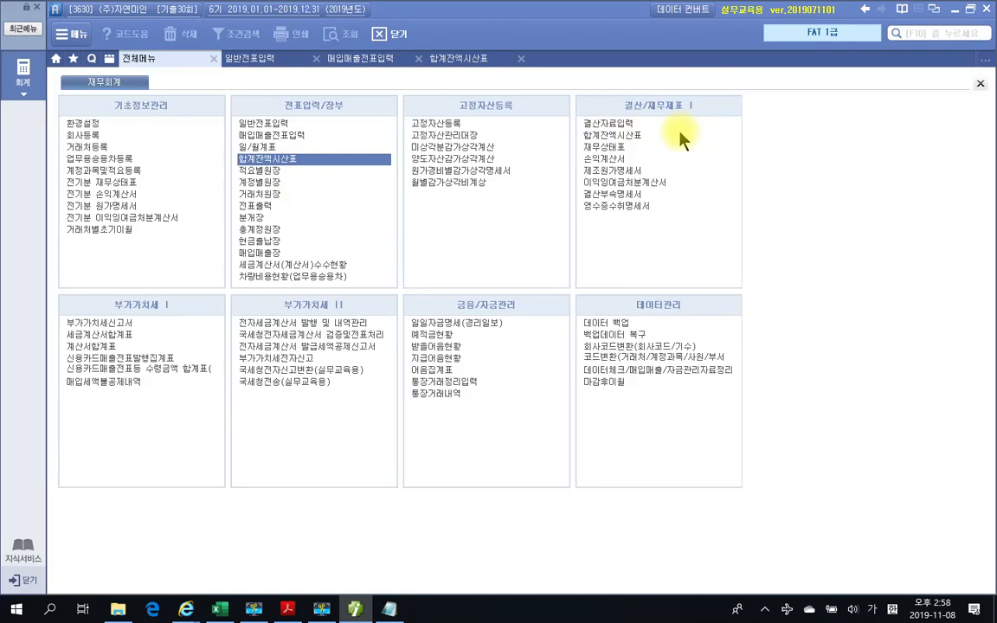
left_click(630, 123)
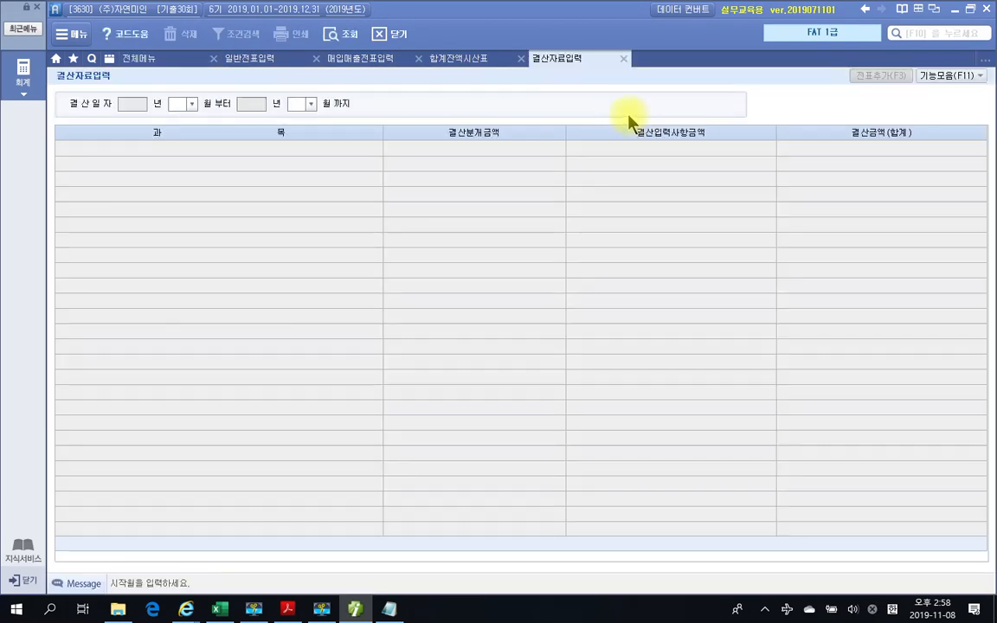
type("1")
key("Return")
type("12")
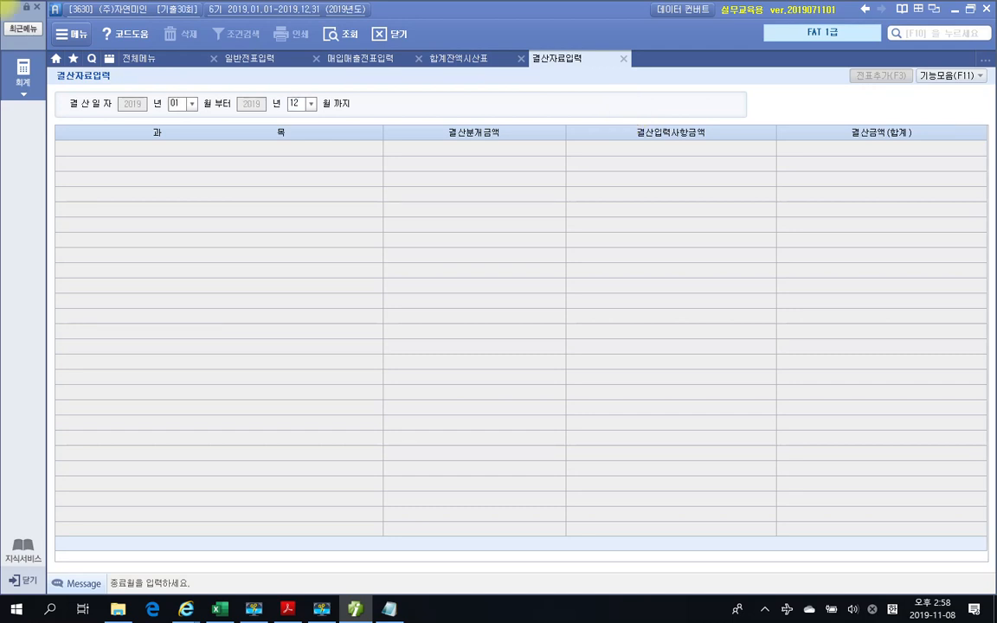
key("Return")
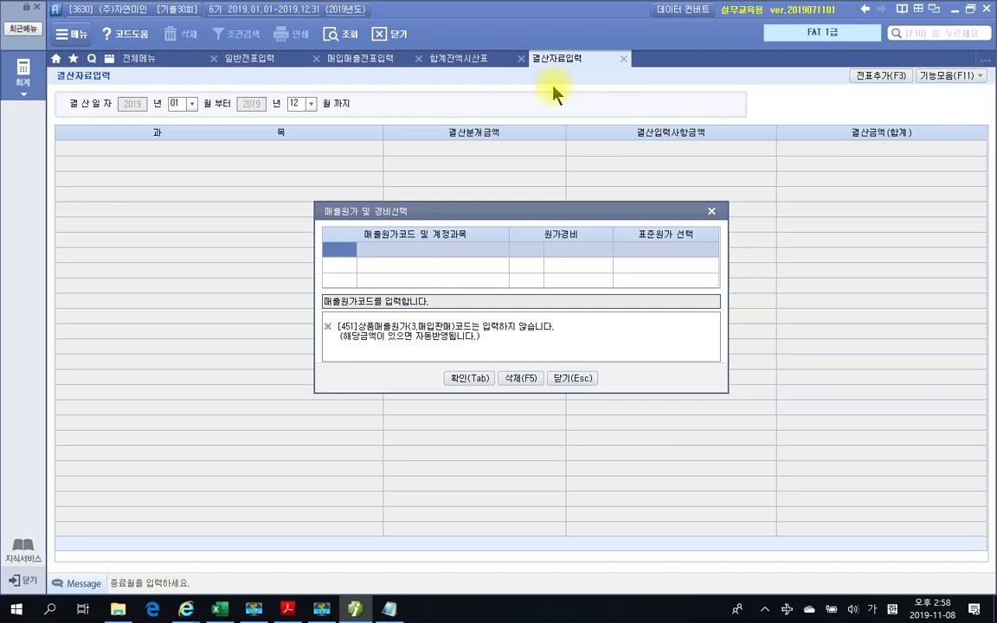
left_click(473, 381)
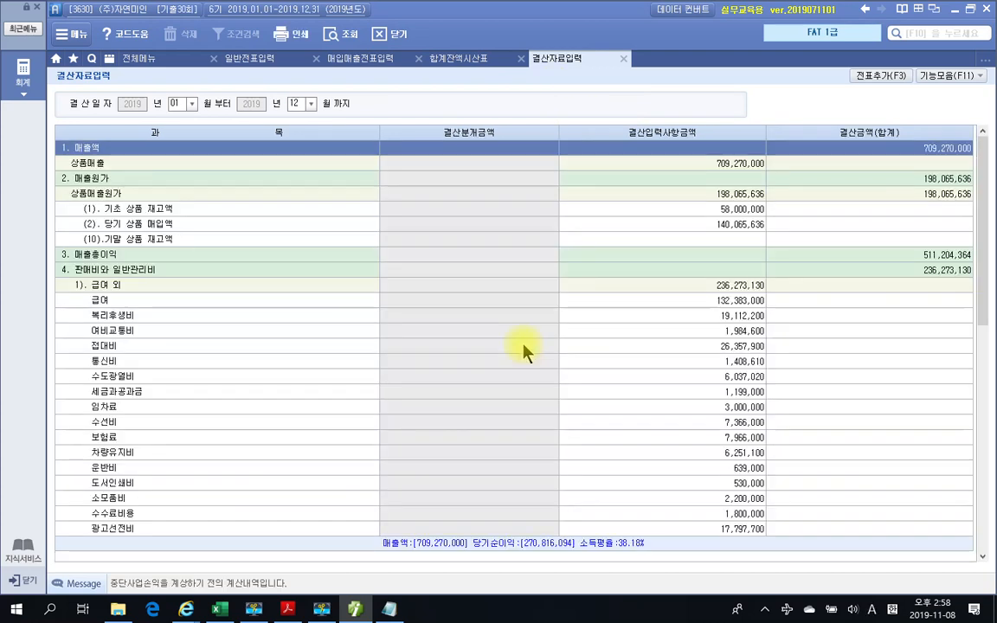
Step: Enter 39,700,000 as the 기말 상품 재고액 in the 결산입력사항금액 column
left_click(736, 240)
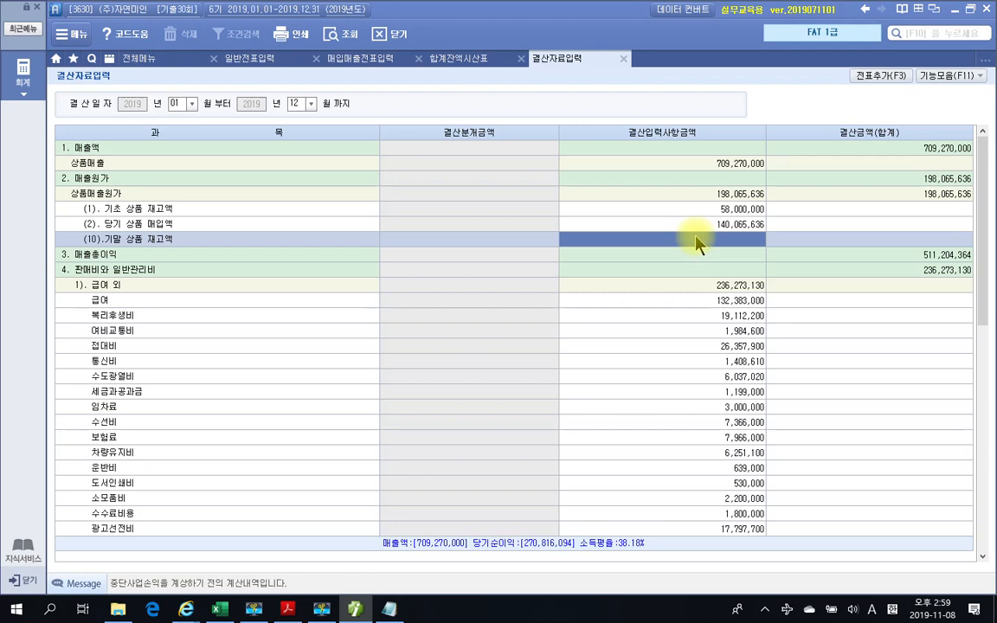
left_click(695, 236)
type("39,700,000")
key("Return")
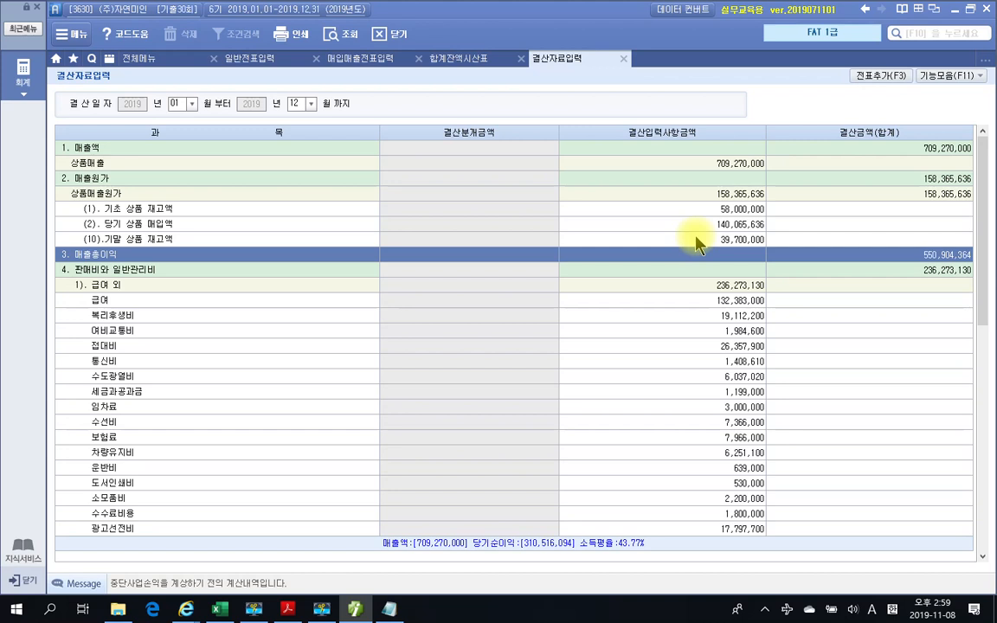
Step: Enter 감가상각비 of 8,000,000 for 건물 and 1,200,000 for 비품, leaving 차량운반구 blank
scroll(583, 329, "down", 6)
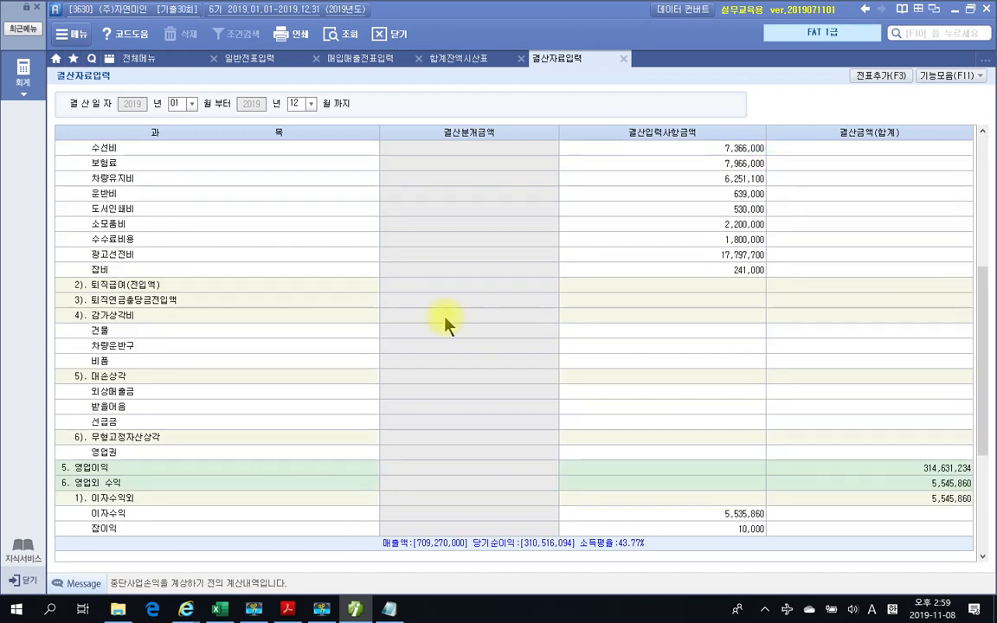
left_click(683, 318)
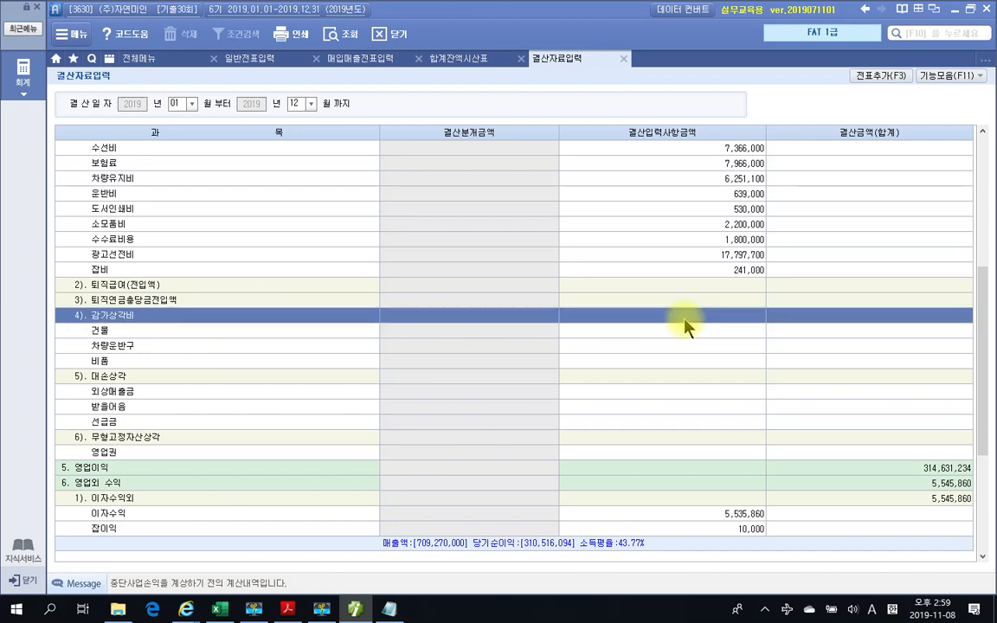
left_click(683, 336)
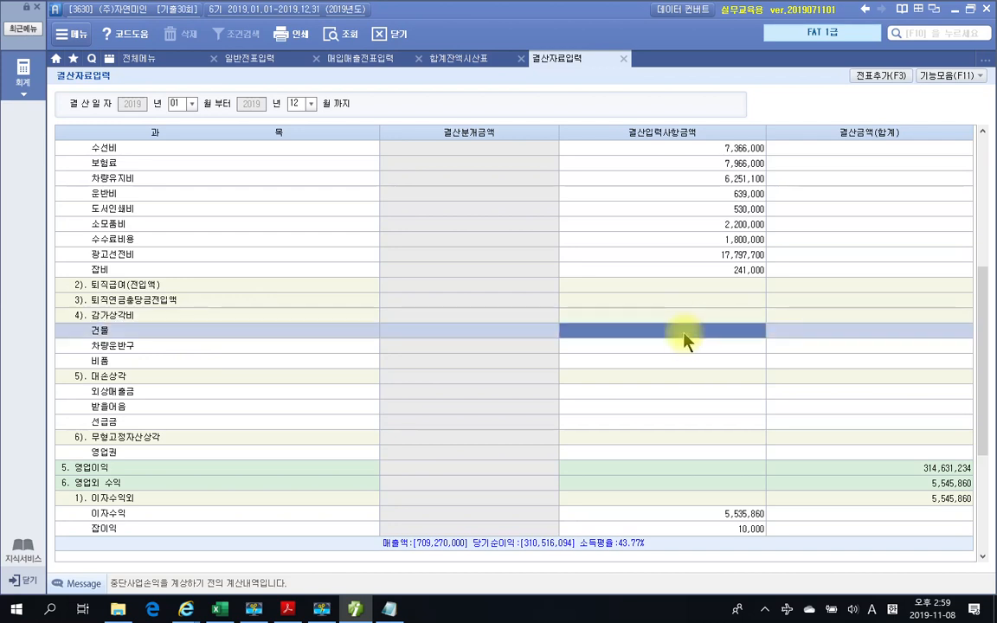
type("6000000")
key("Return")
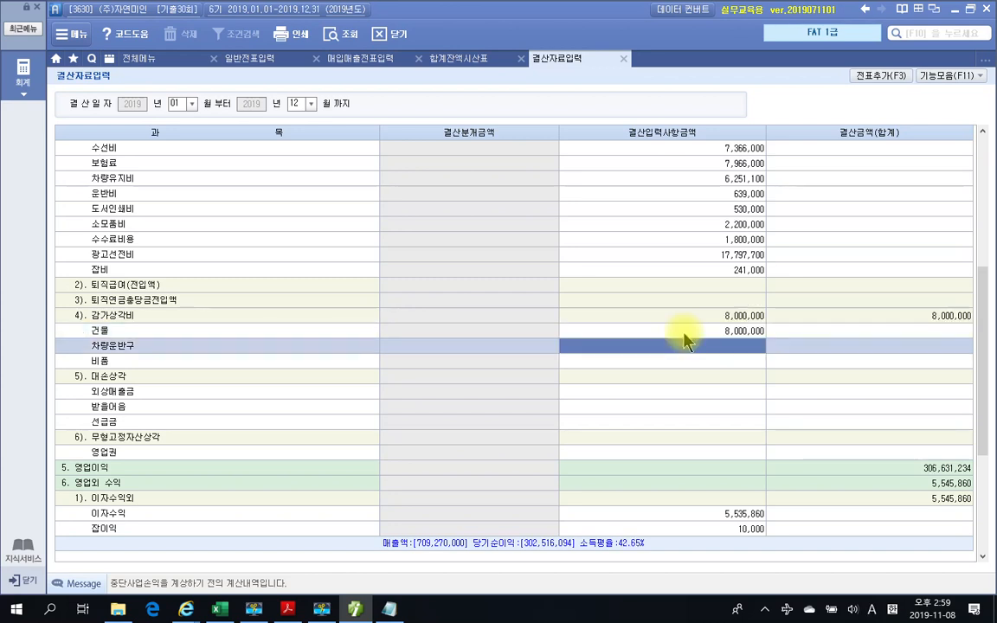
key("Return")
type("1200000")
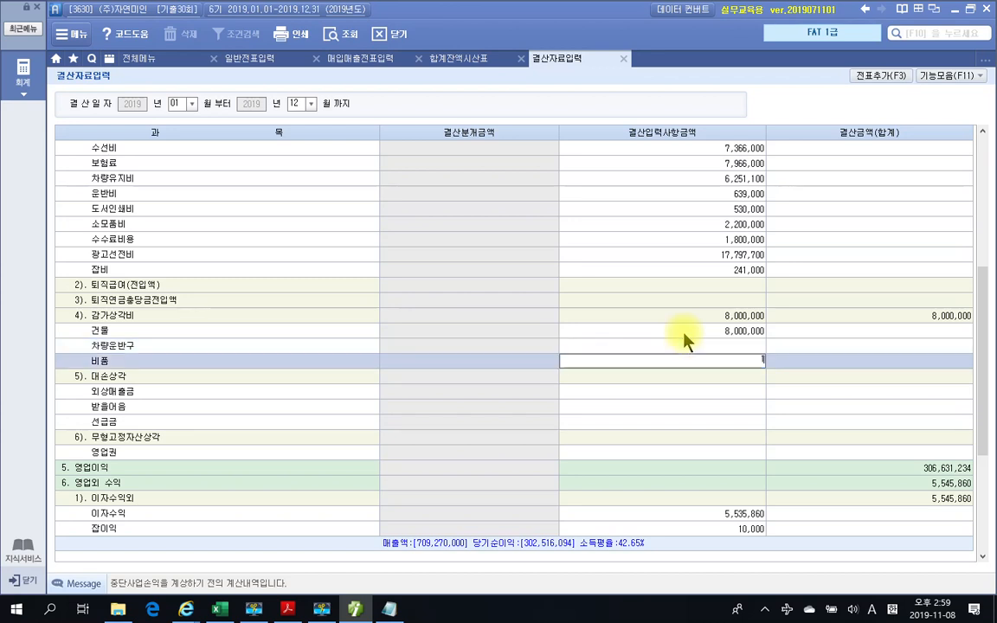
key("Return")
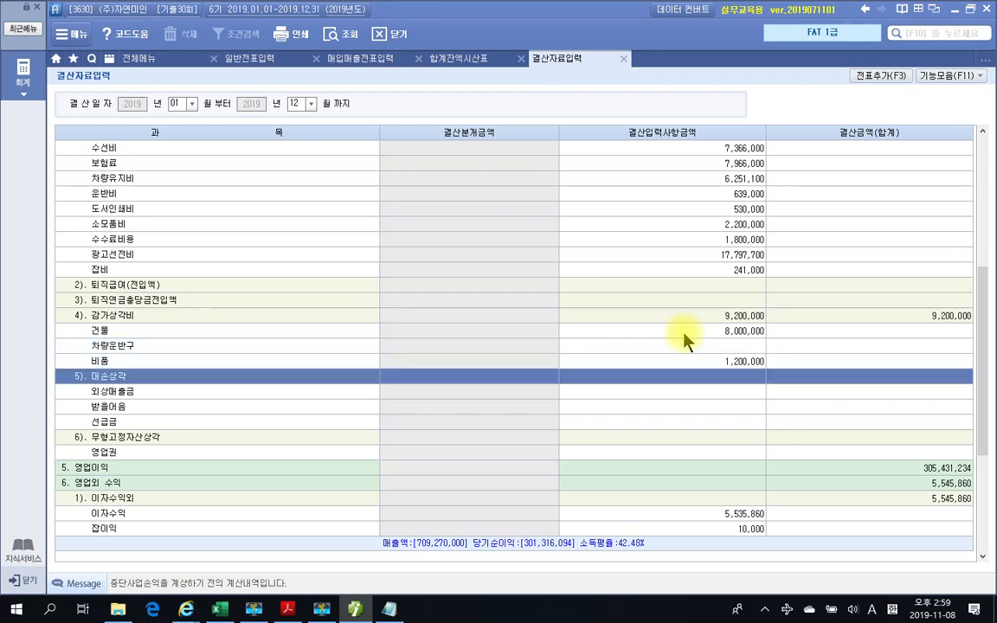
Step: Check the 건물 and 비품 depreciation amounts, mark the 전표추가 command with a frame and arrow, and clear the annotations
left_click(685, 333)
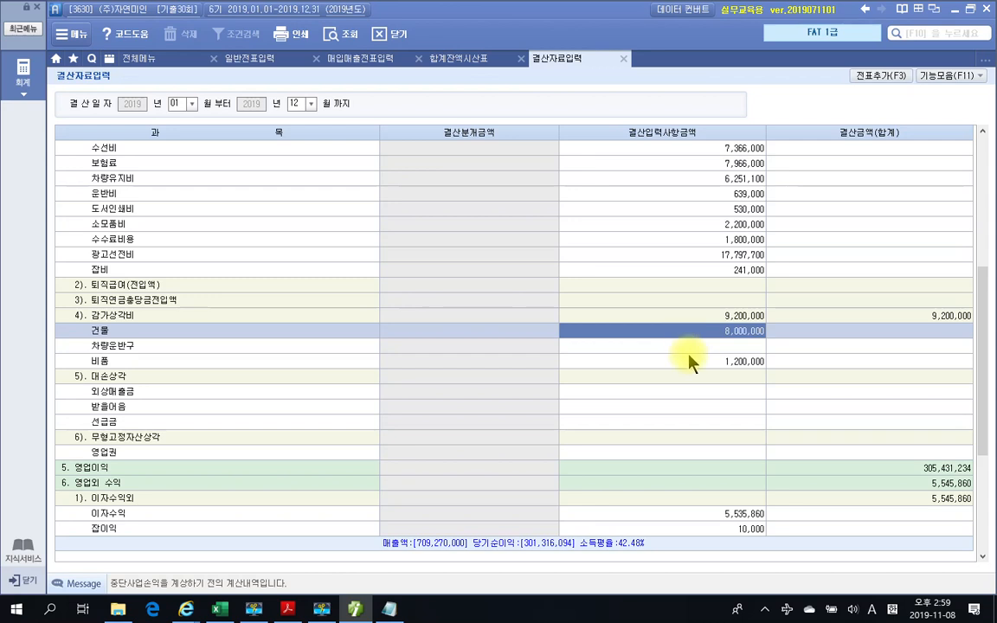
left_click(695, 360)
left_click(699, 336)
left_click(702, 364)
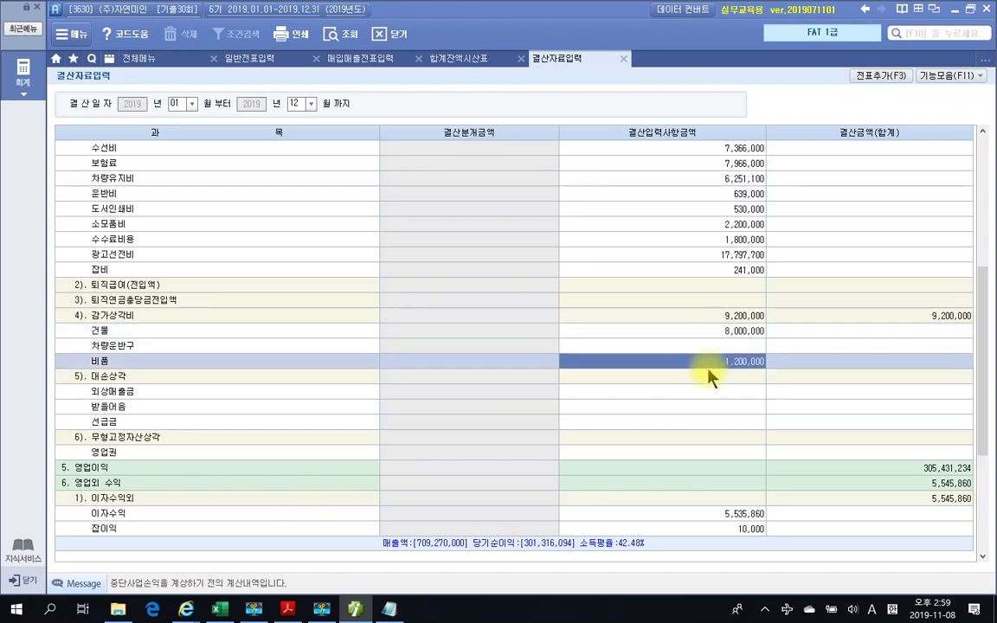
left_click_drag(844, 55, 925, 148)
mouse_move(881, 189)
left_mouse_down()
mouse_move(885, 82)
mouse_move(896, 90)
mouse_move(887, 78)
left_mouse_up()
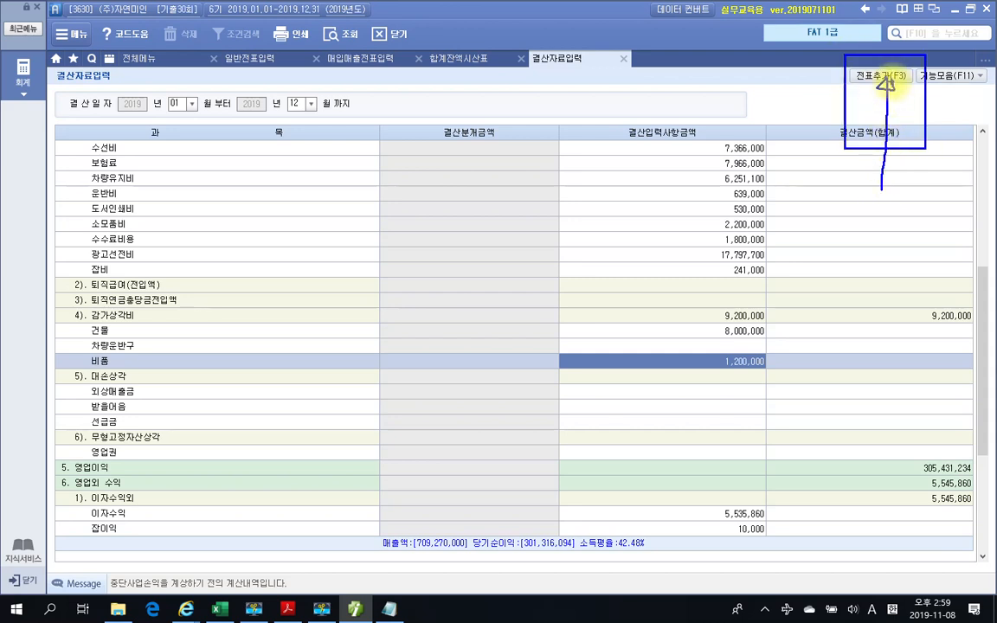
key("Escape")
Step: Run 전표추가 and agree to add the closing entries to 일반전표
left_click(878, 76)
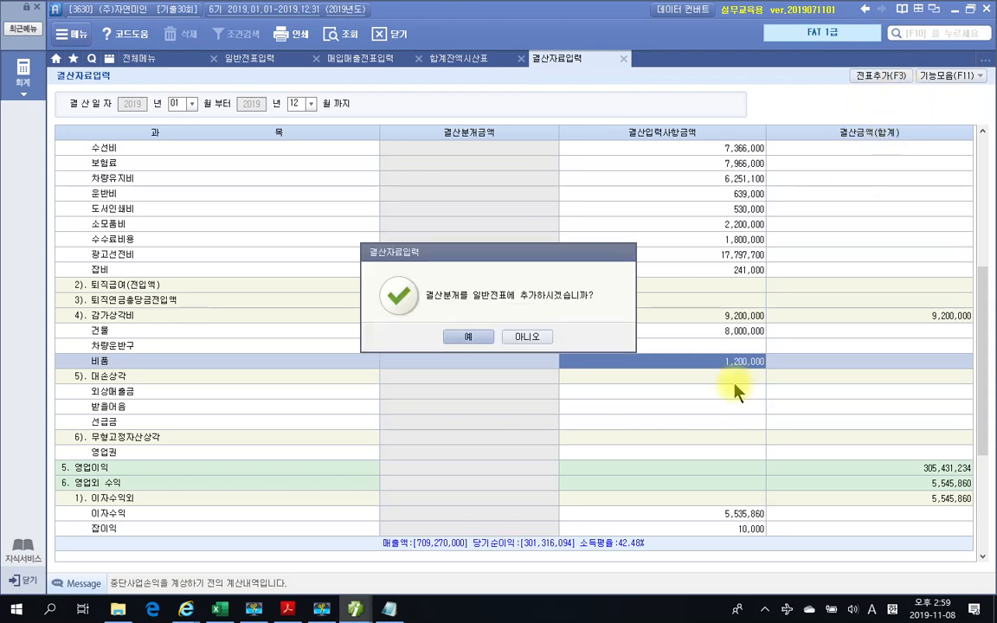
left_click(459, 338)
left_click(483, 339)
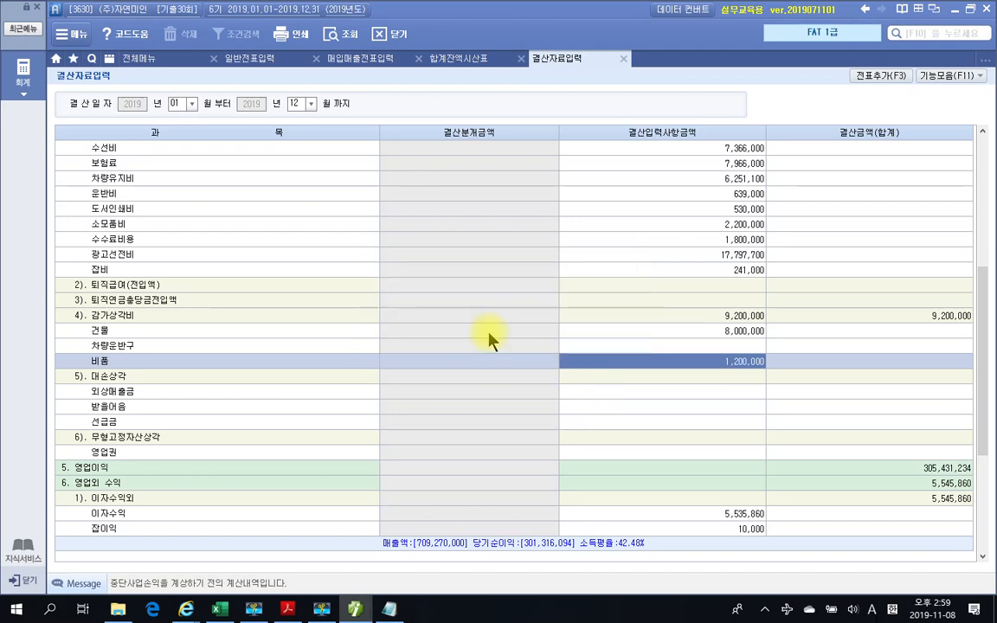
Step: Close 결산자료입력, 합계잔액시산표, and 매입매출전표입력 to return to 일반전표입력
left_click(620, 60)
left_click(522, 59)
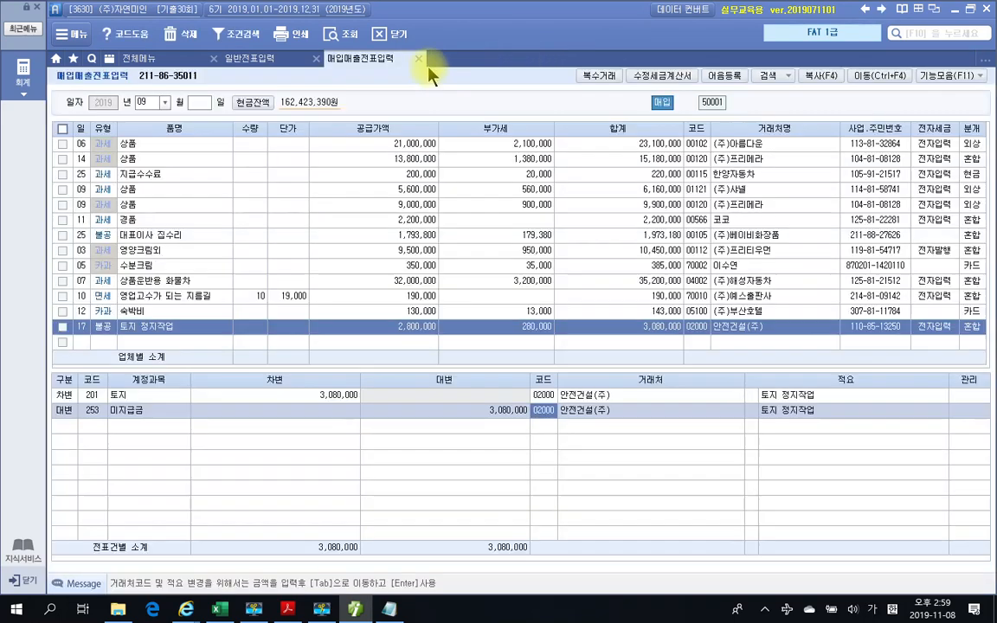
left_click(419, 60)
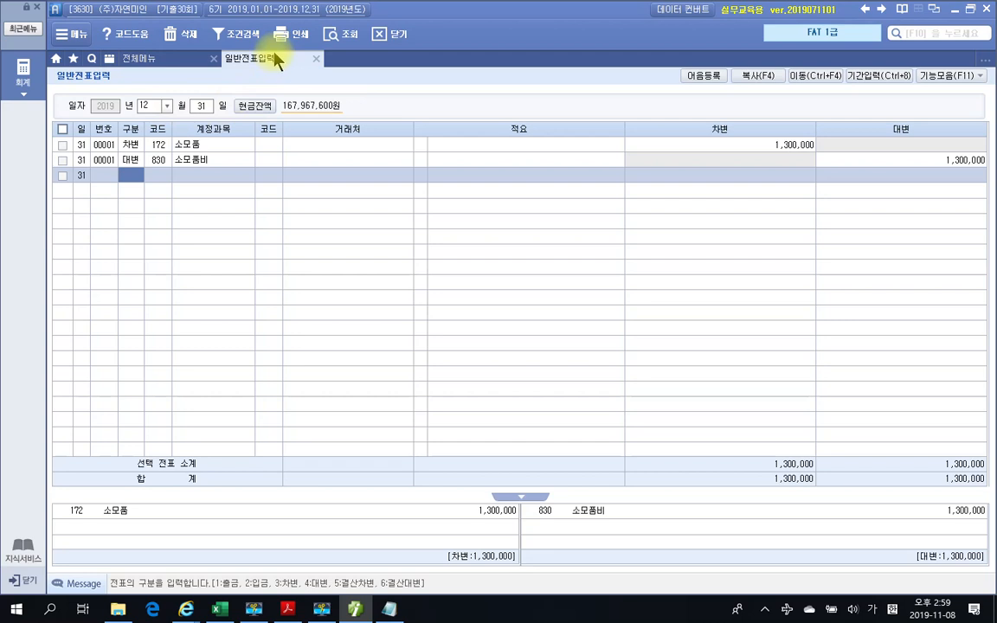
Step: Refresh 일반전표입력 for December 31, check the 상품매출원가 and 감가상각비 closing entries, and close the voucher screen
left_click(330, 33)
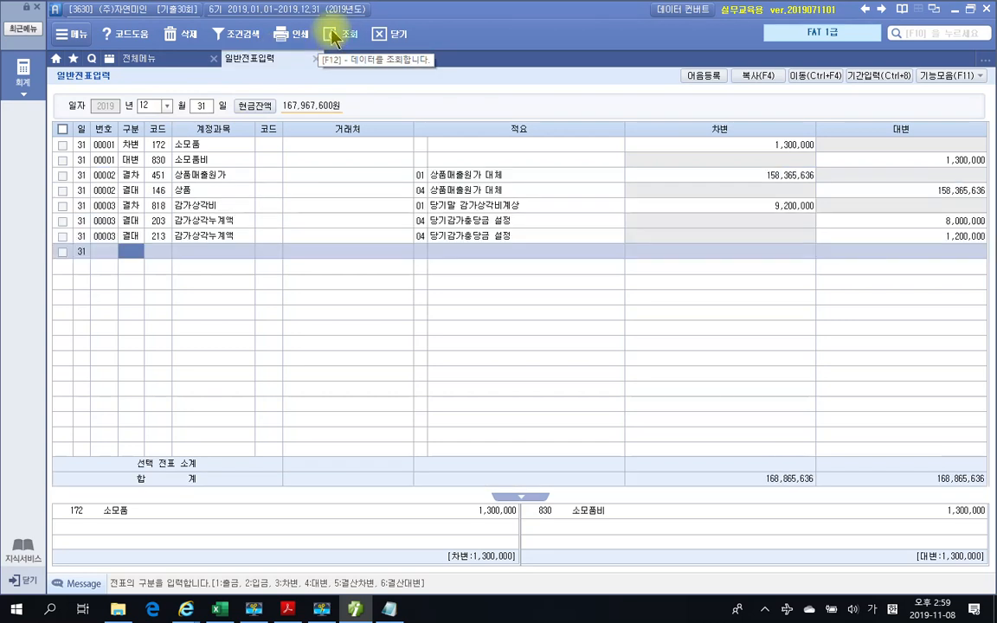
left_click(189, 191)
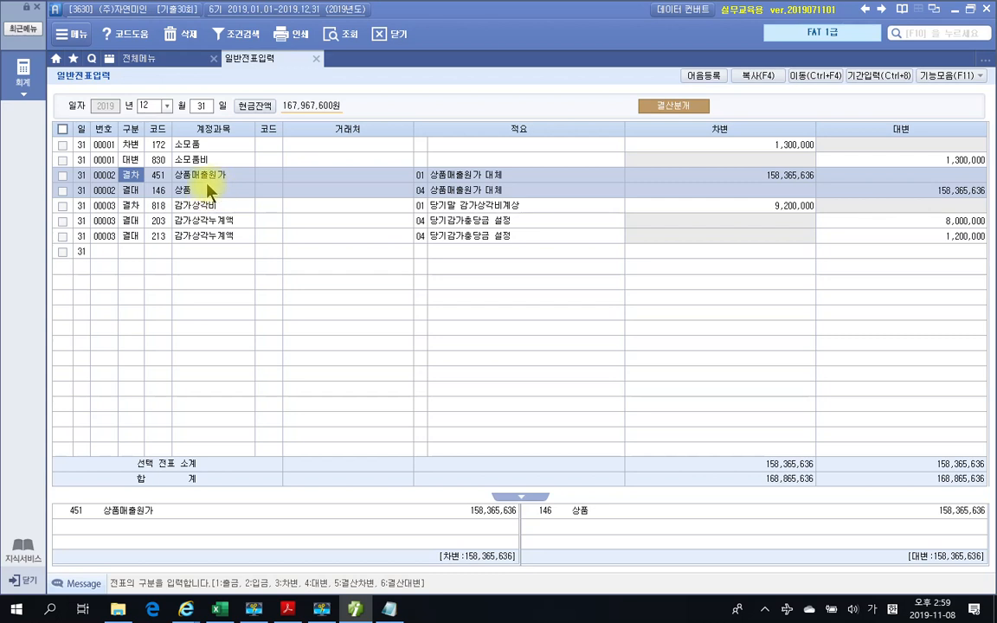
left_click(206, 217)
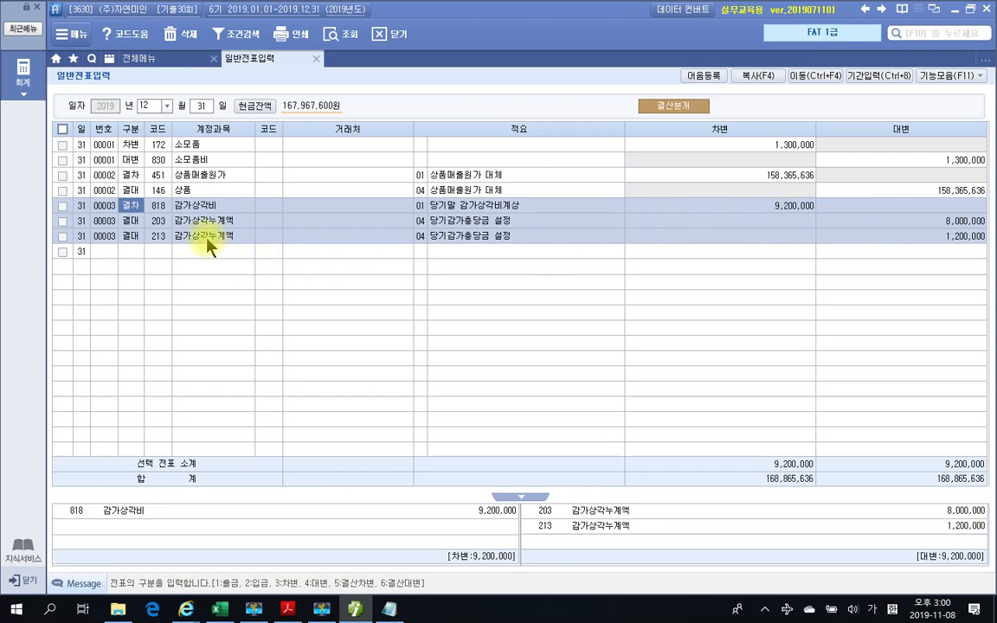
left_click(315, 59)
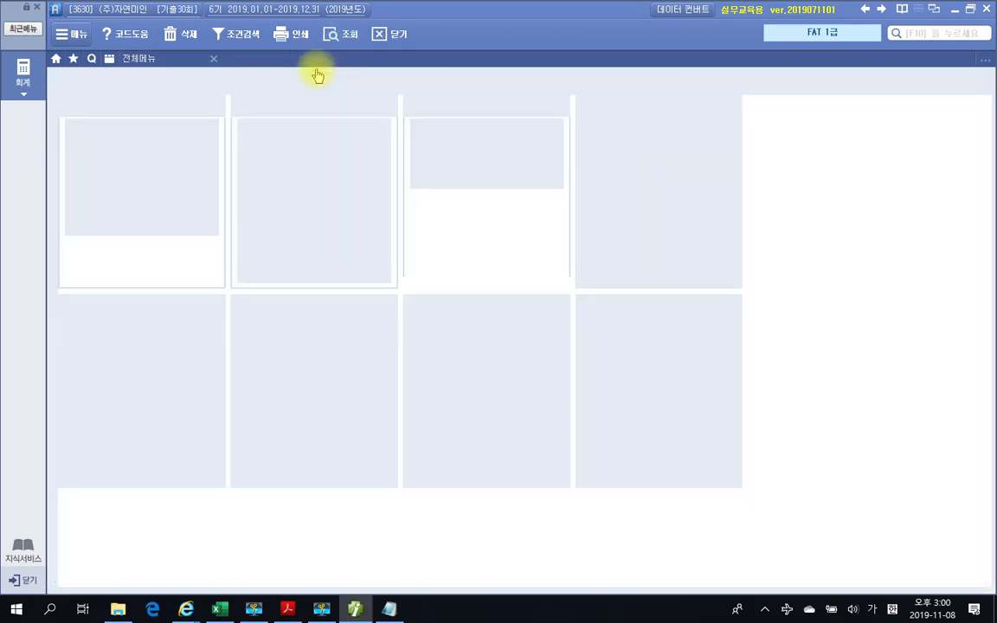
Step: Switch to the exam PDF in Acrobat Reader and read the two questions of 문제 5 회계정보분석 on page 576
left_click(356, 612)
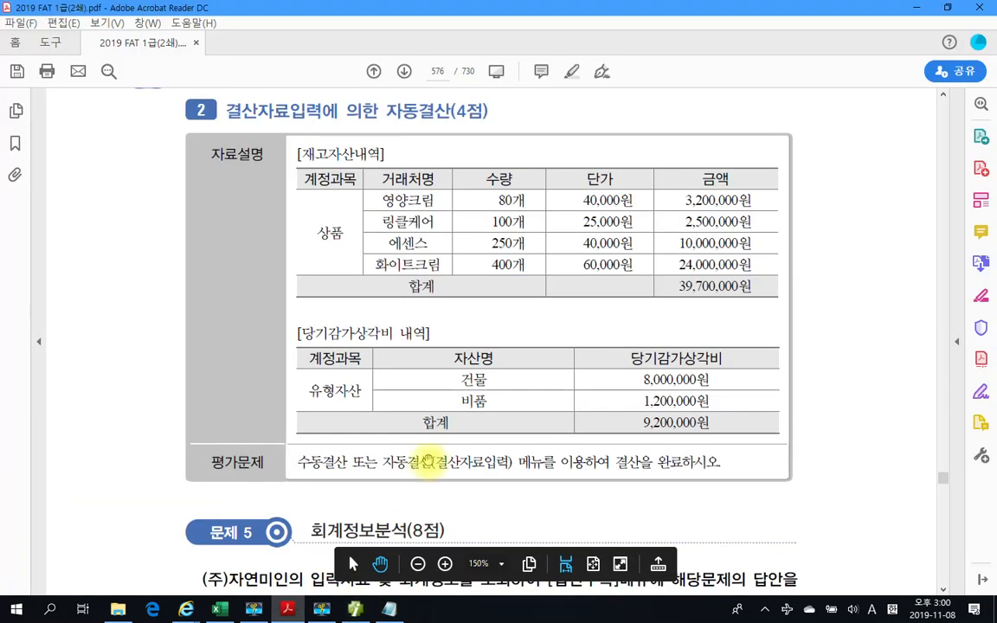
scroll(488, 469, "down", 2)
scroll(489, 470, "down", 5)
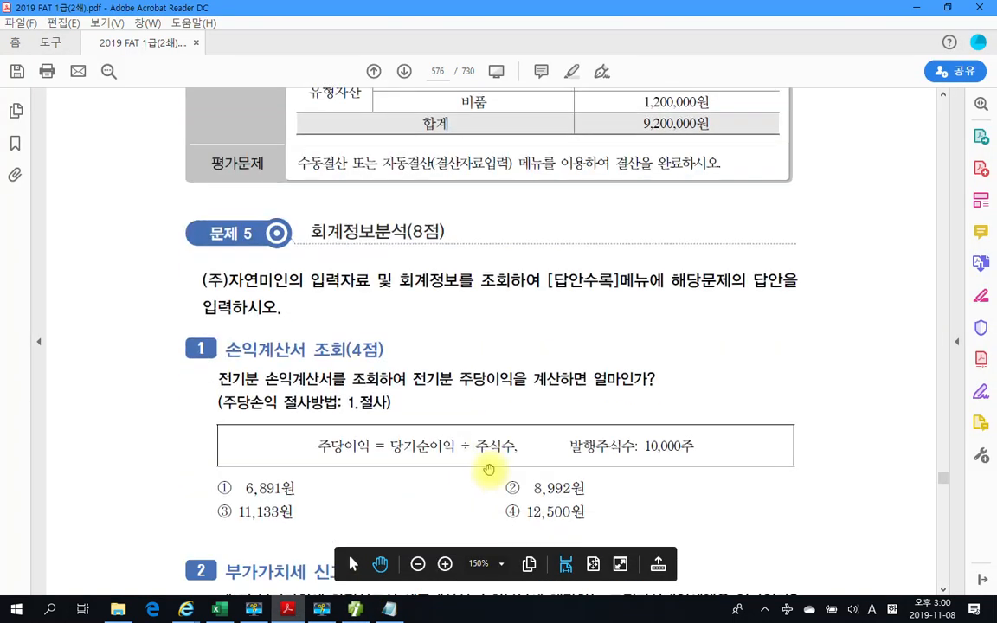
scroll(489, 470, "down", 2)
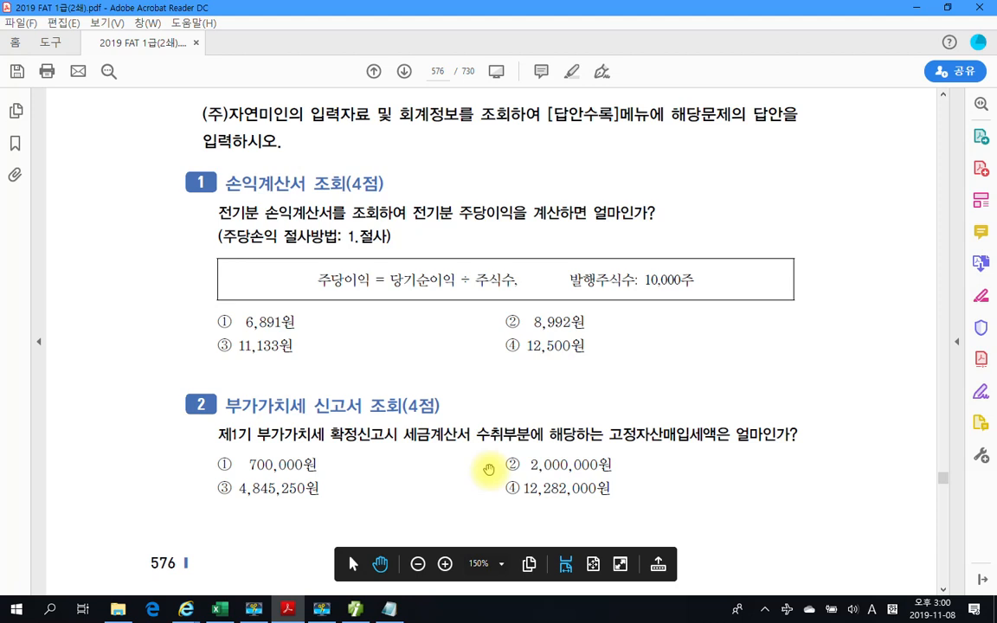
scroll(489, 469, "up", 1)
scroll(487, 468, "up", 2)
scroll(486, 468, "down", 2)
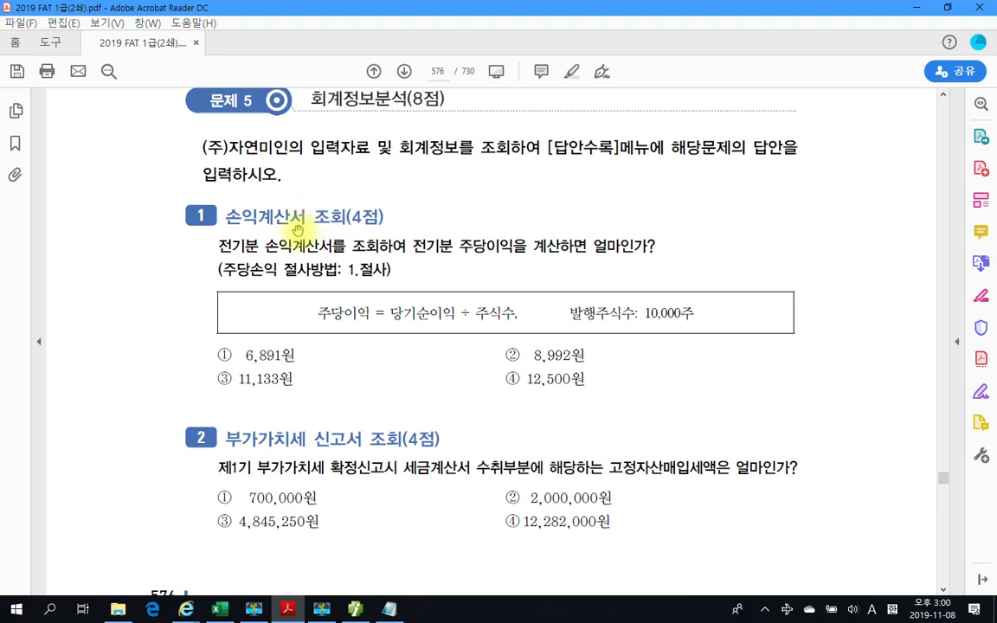
Step: Mark the 손익계산서 조회 and 부가가치세 신고서 조회 headings with frames and clear the annotations
left_click_drag(143, 179, 460, 239)
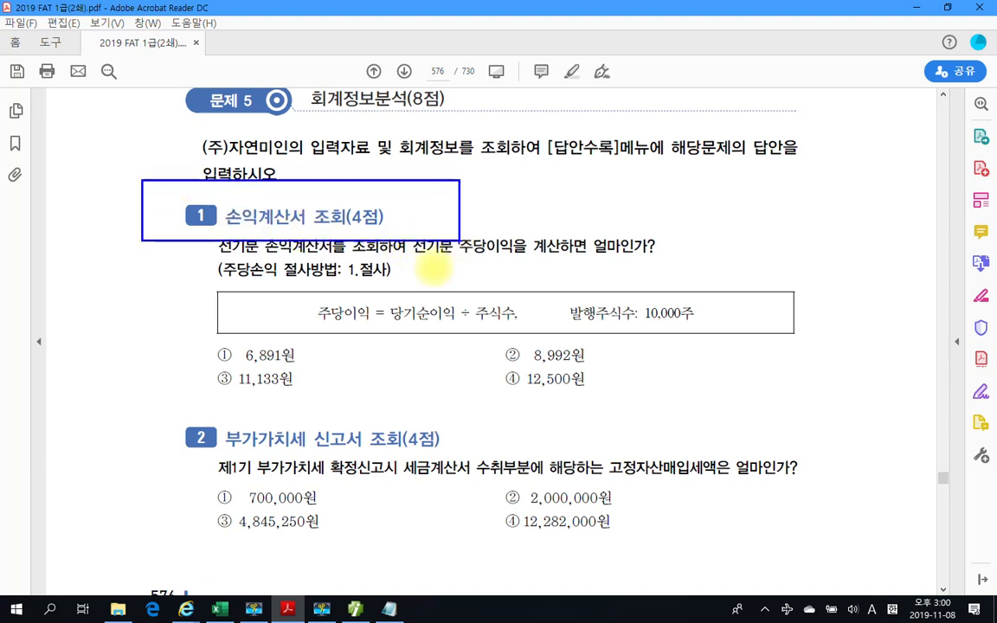
mouse_move(142, 395)
left_mouse_down()
mouse_move(158, 408)
mouse_move(508, 450)
left_mouse_up()
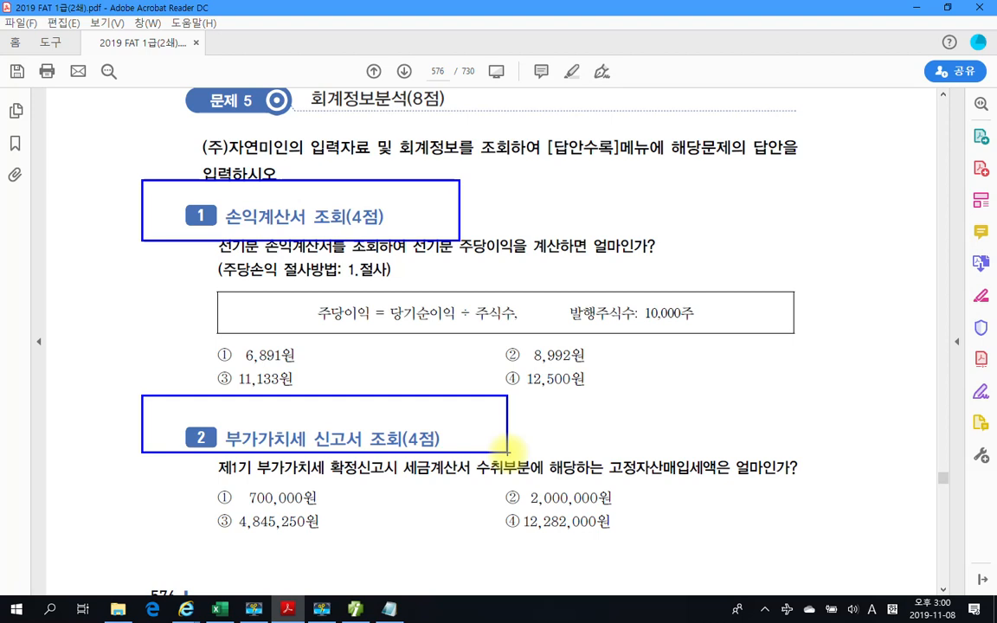
key("Escape")
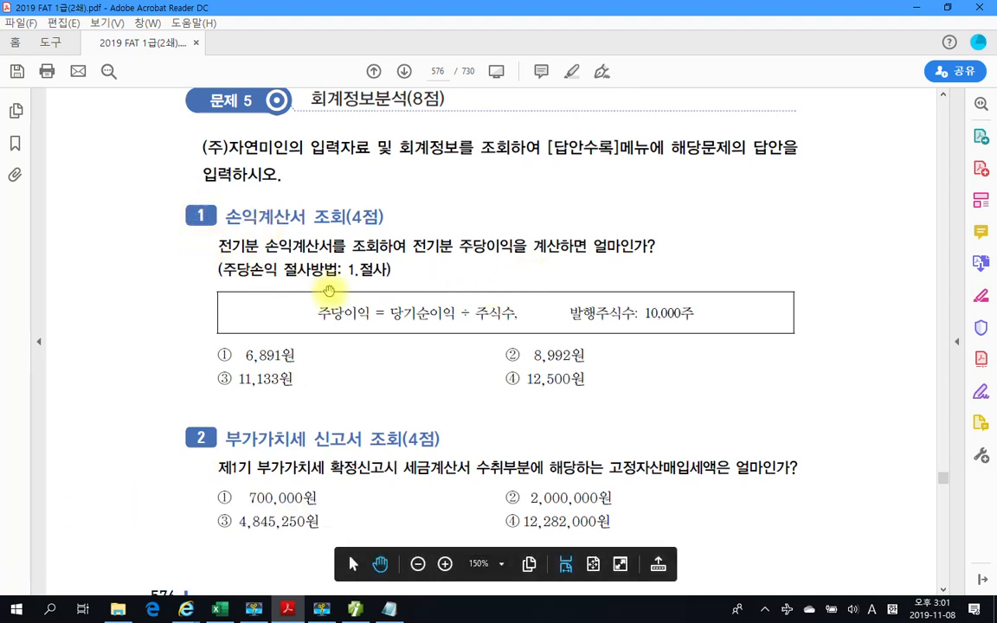
Step: Move past 문제 5 to page 577 and view the start of the 제31회 최신 기출문제 실무이론평가
scroll(437, 371, "down", 3)
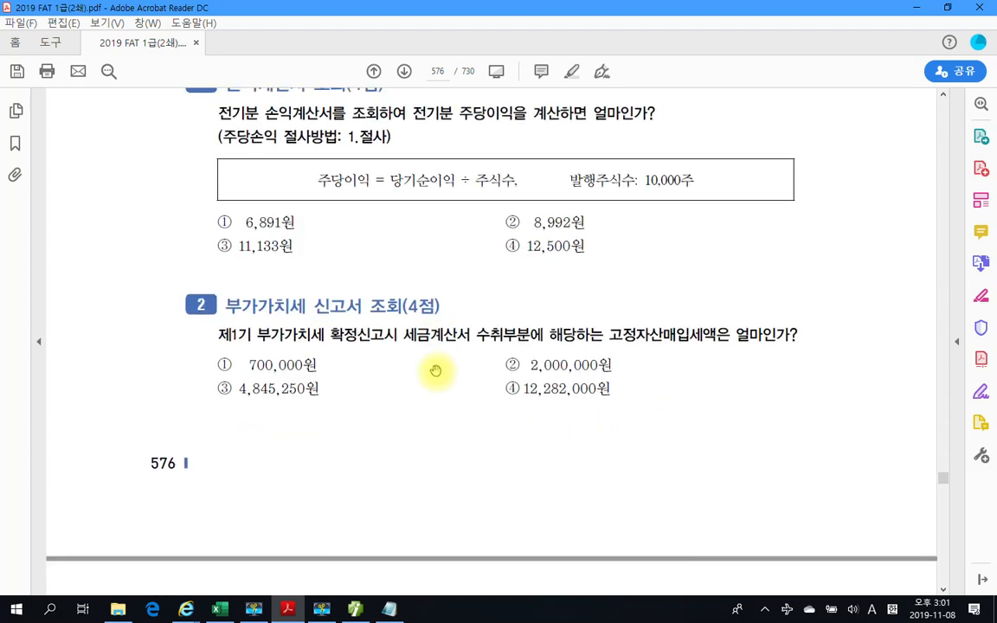
scroll(436, 369, "down", 8)
scroll(437, 358, "down", 3)
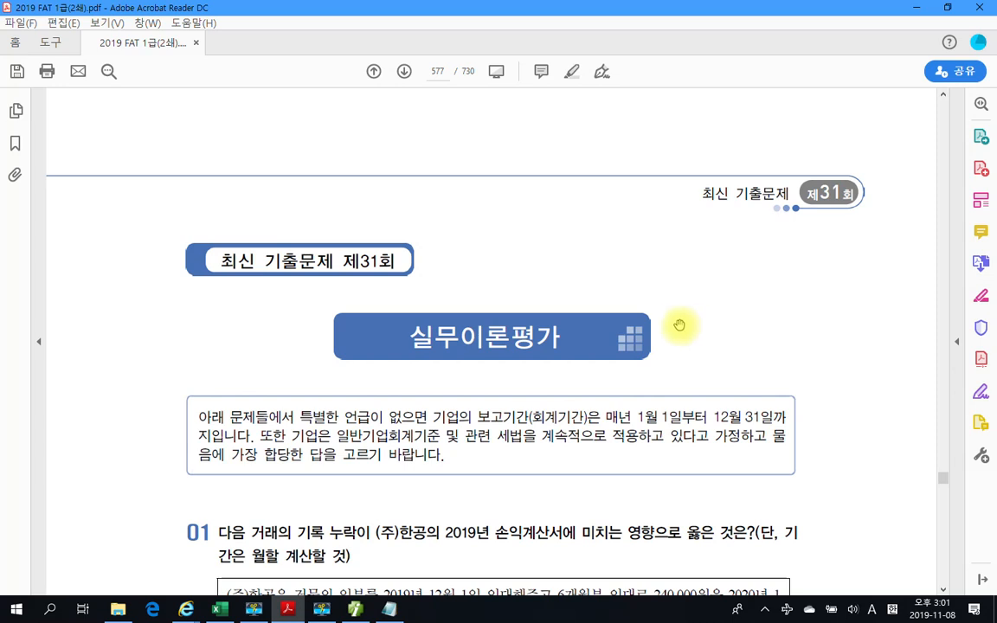
scroll(679, 324, "down", 2)
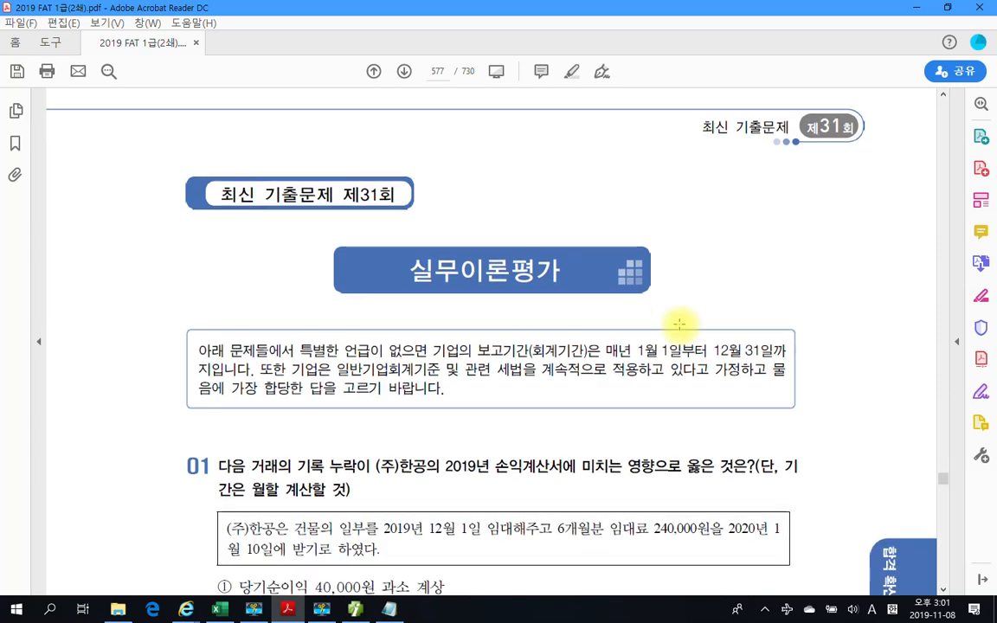